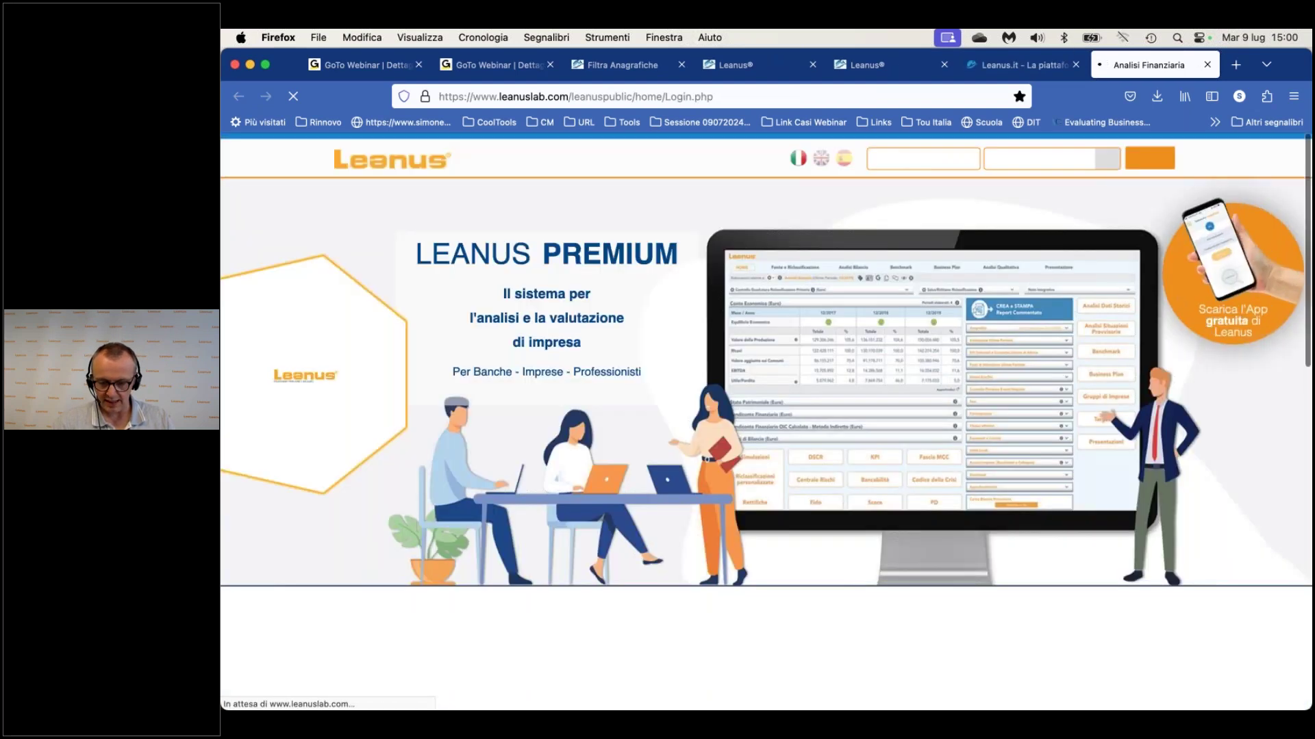
Log in to Leanus with the account username and password.
{"action": "type", "text": "pre"}
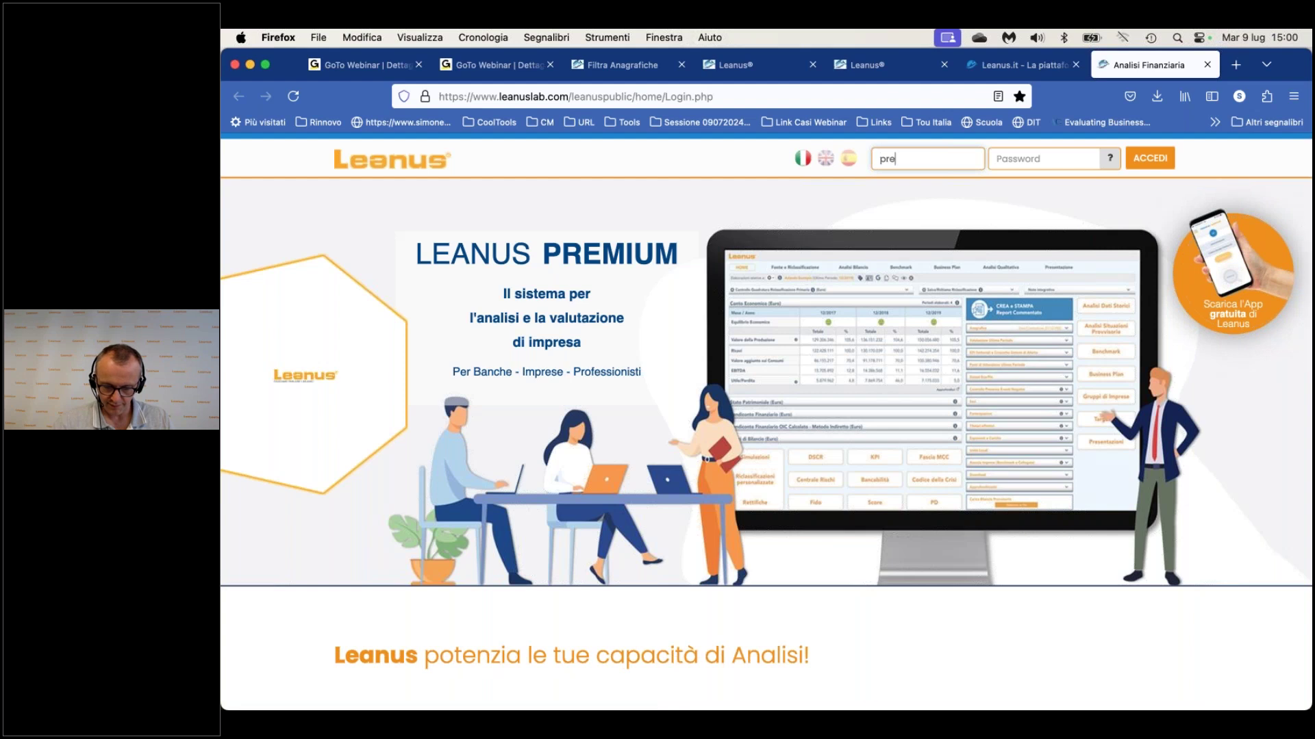
{"action": "type", "text": "miumstef"}
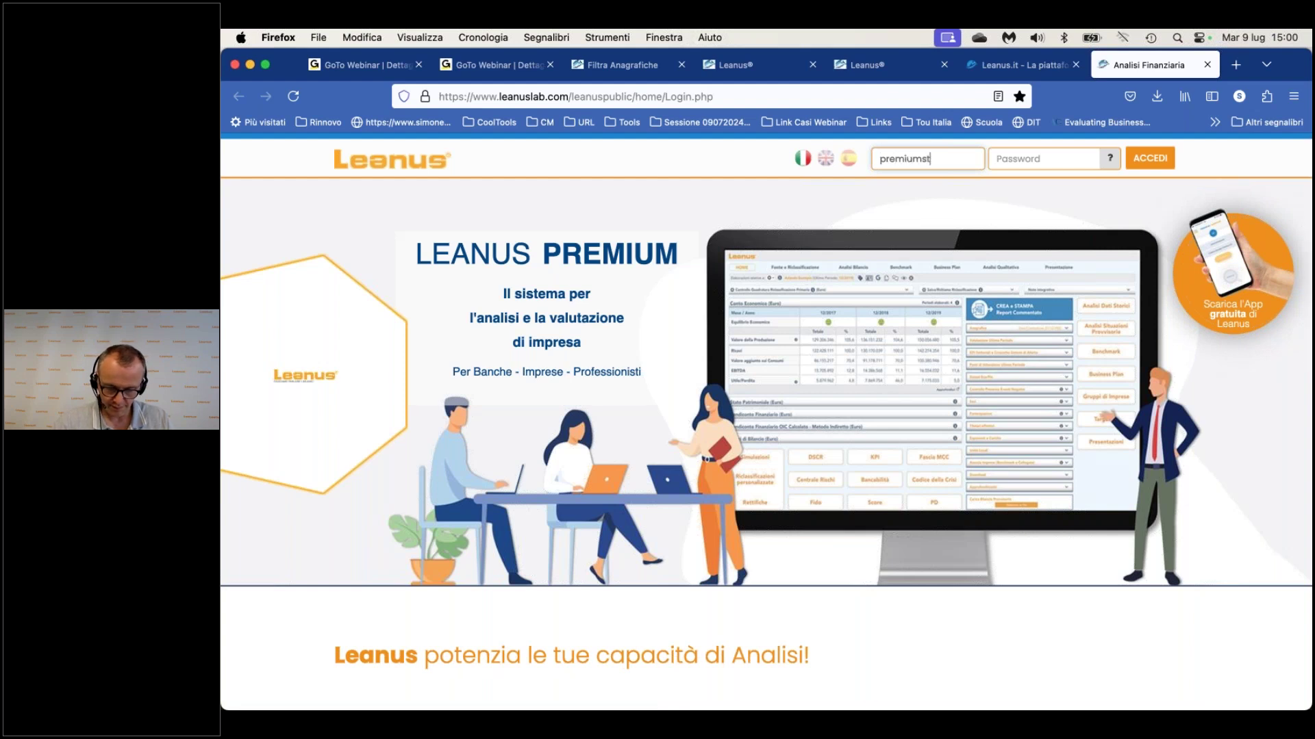
{"action": "key", "text": "Tab"}
{"action": "type", "text": "•••••••••"}
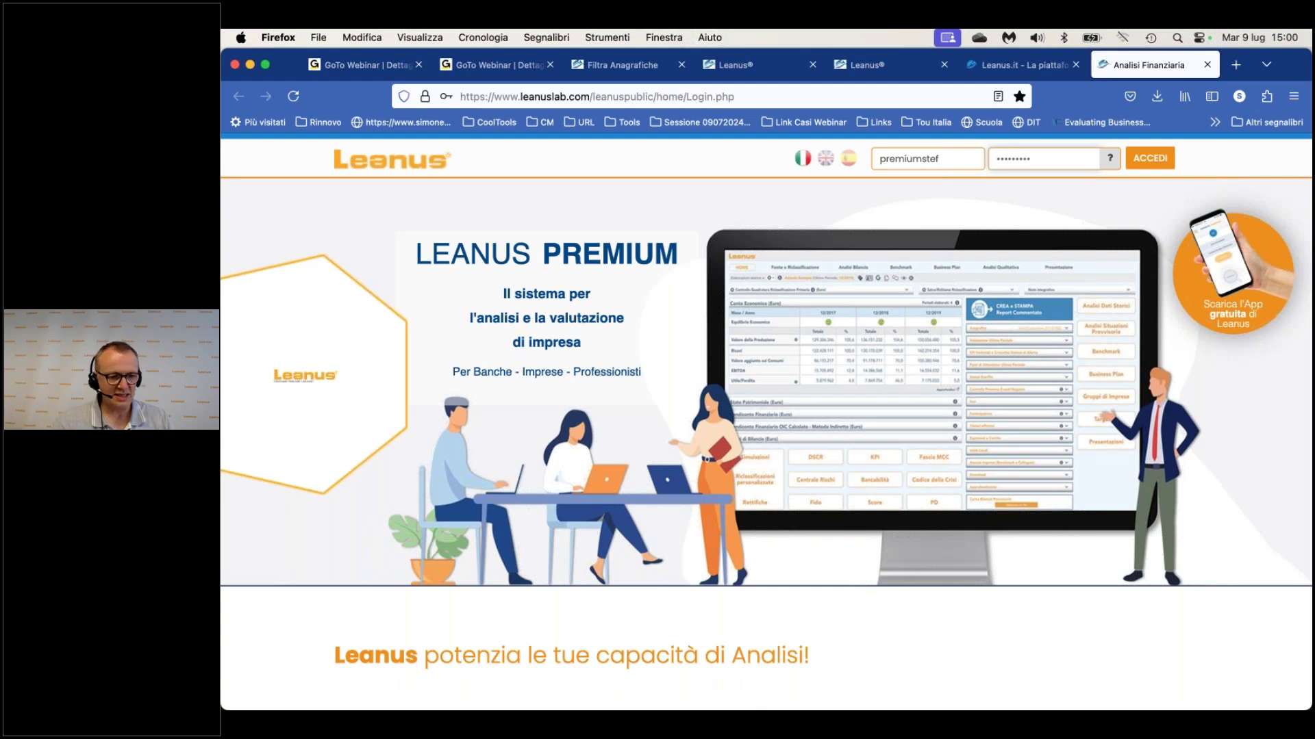
{"action": "key", "text": "Return"}
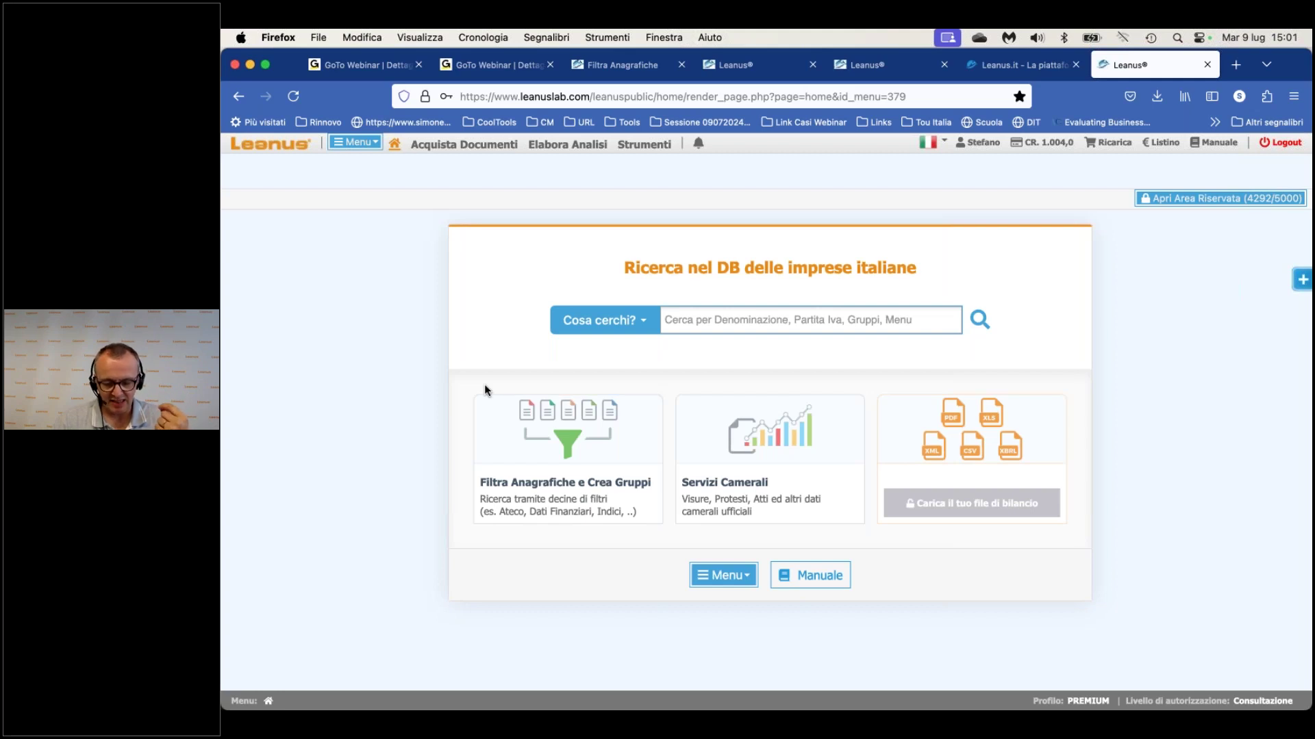
Open Filtra Anagrafiche e Crea Gruppi and choose "Conto Economico: A - Ricavi" as the filter criterion.
{"action": "left_click", "coordinate": [487, 407]}
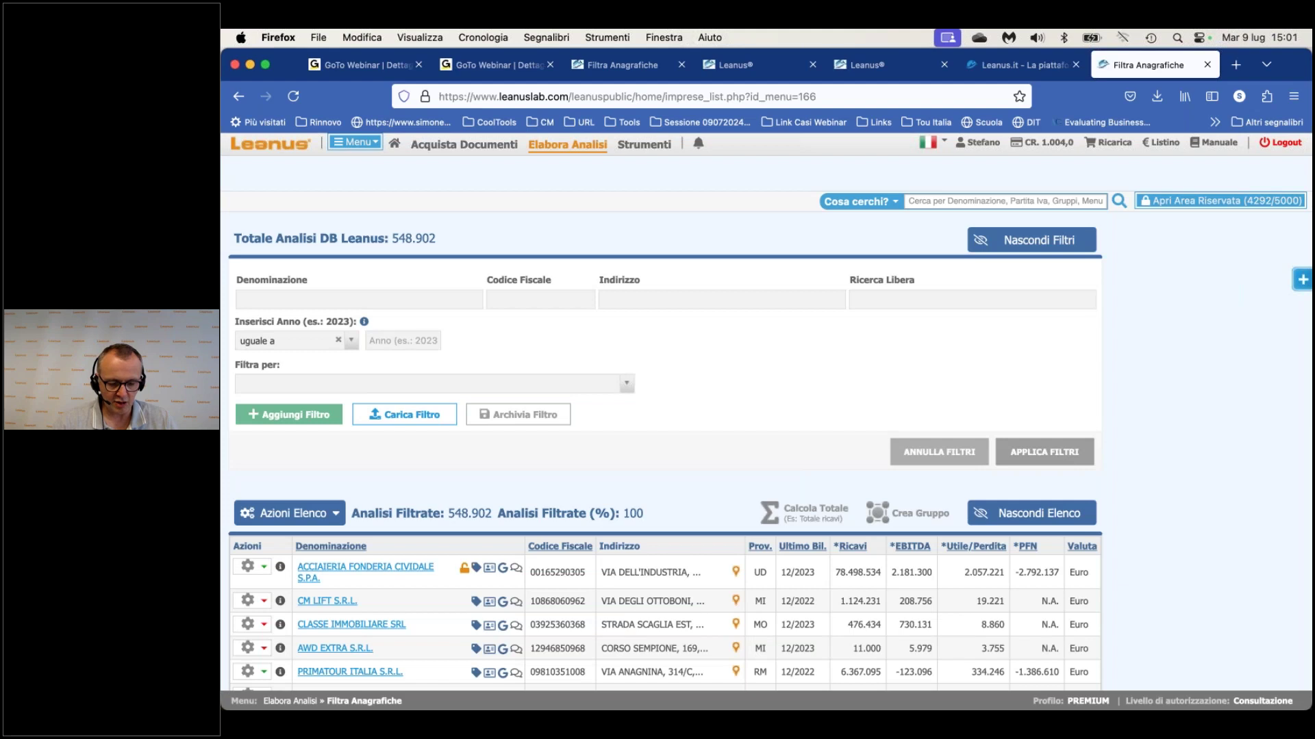
{"action": "scroll", "coordinate": [313, 389], "scroll_direction": "down", "scroll_amount": 1}
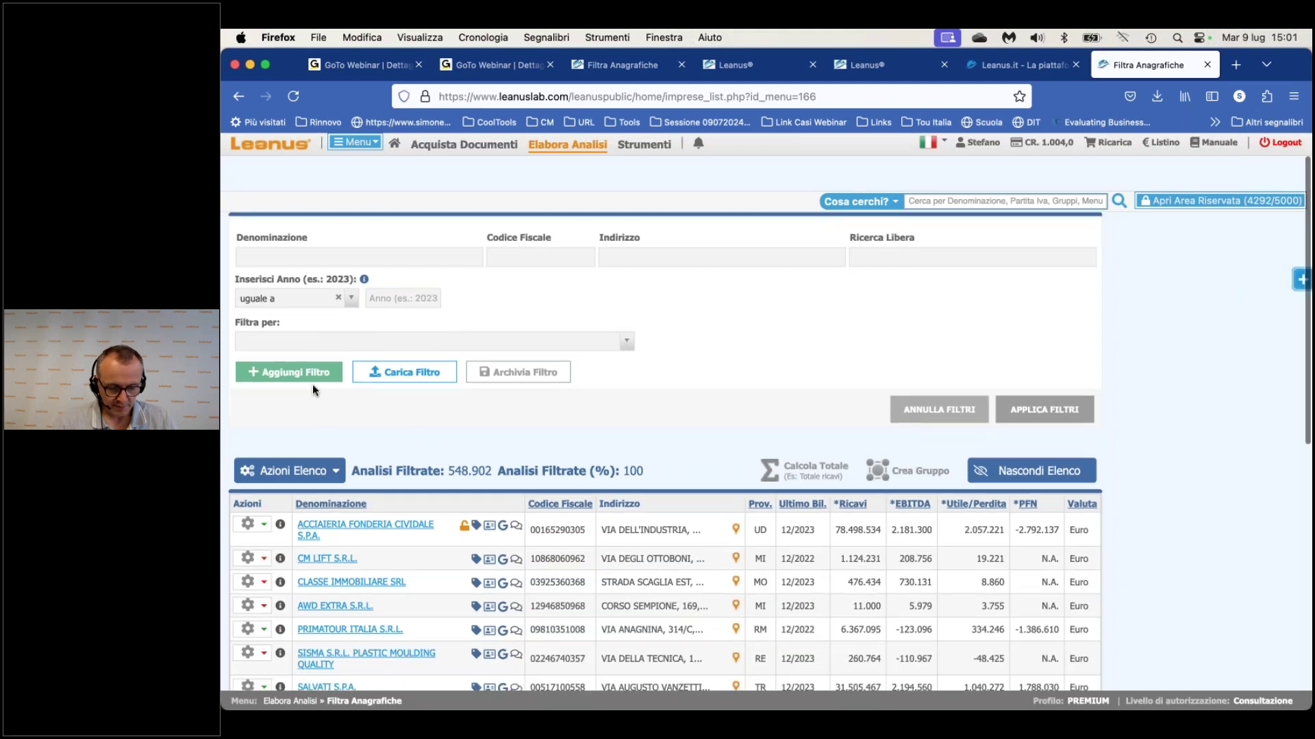
{"action": "left_click", "coordinate": [312, 341]}
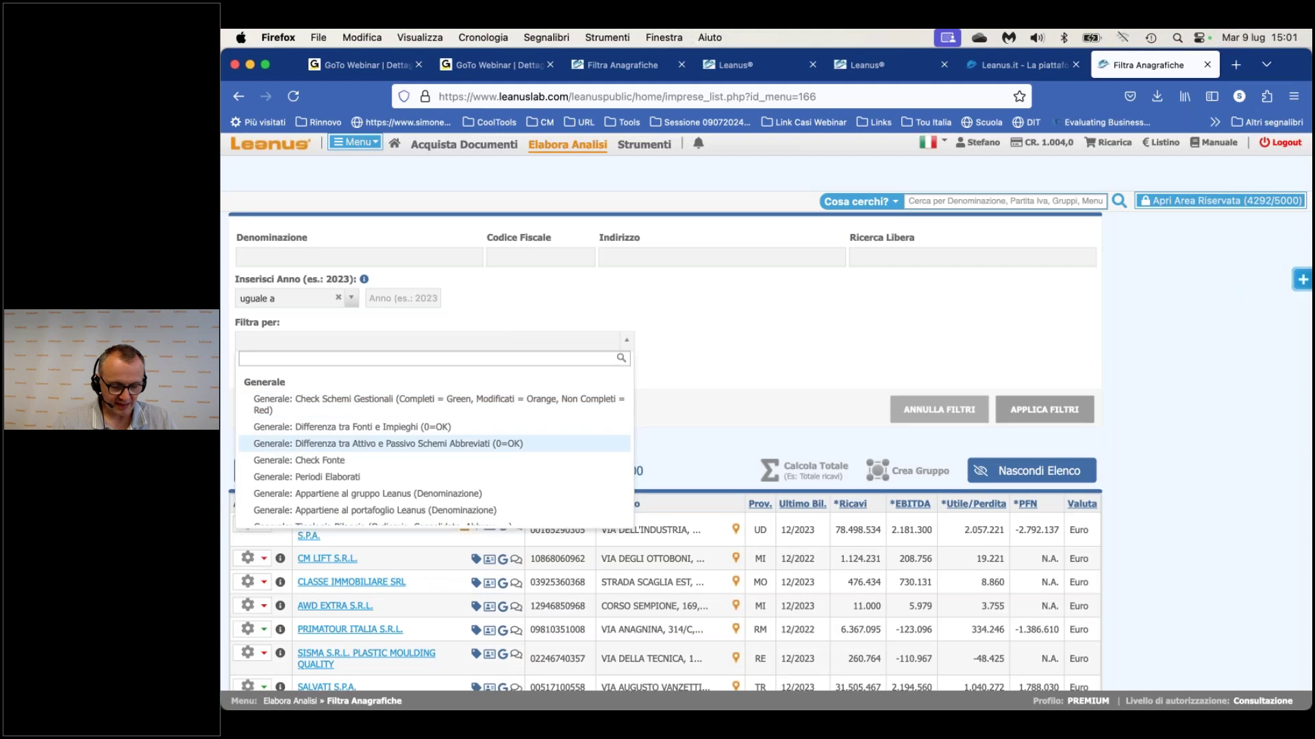
{"action": "scroll", "coordinate": [434, 445], "scroll_direction": "down", "scroll_amount": 10}
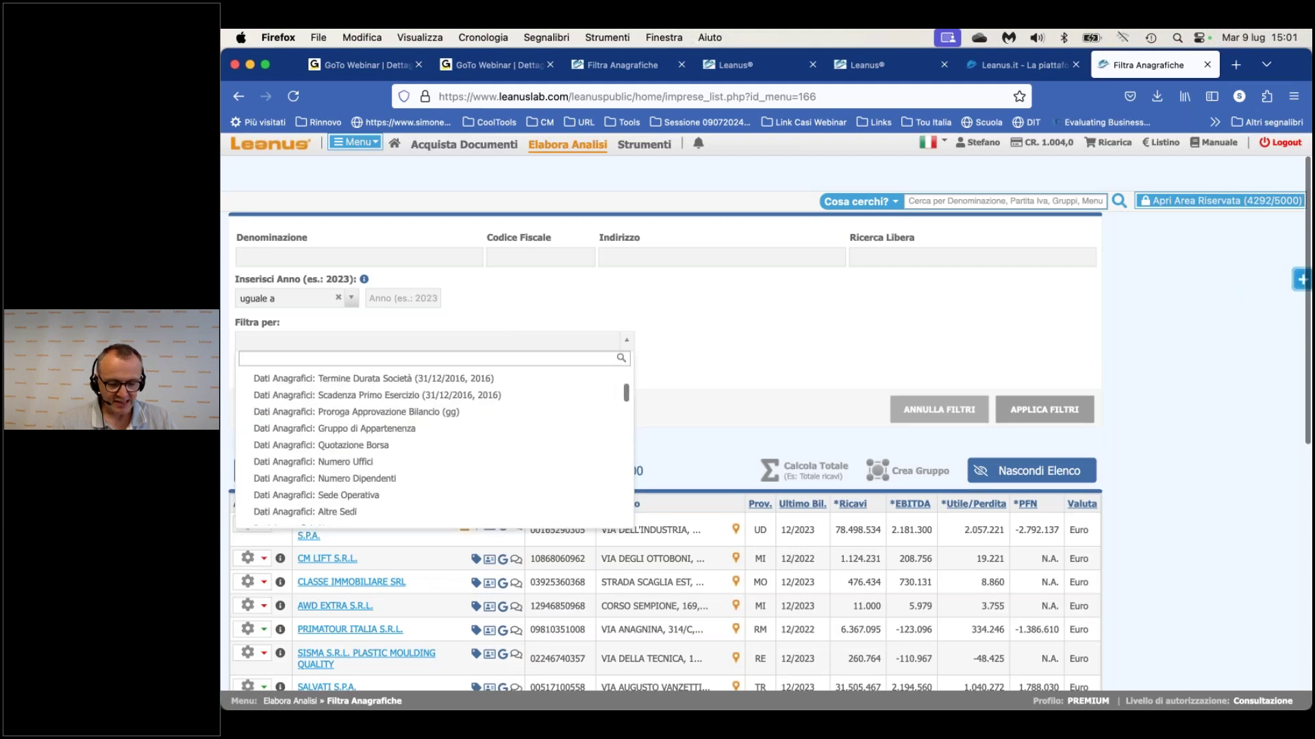
{"action": "scroll", "coordinate": [434, 445], "scroll_direction": "down", "scroll_amount": 5}
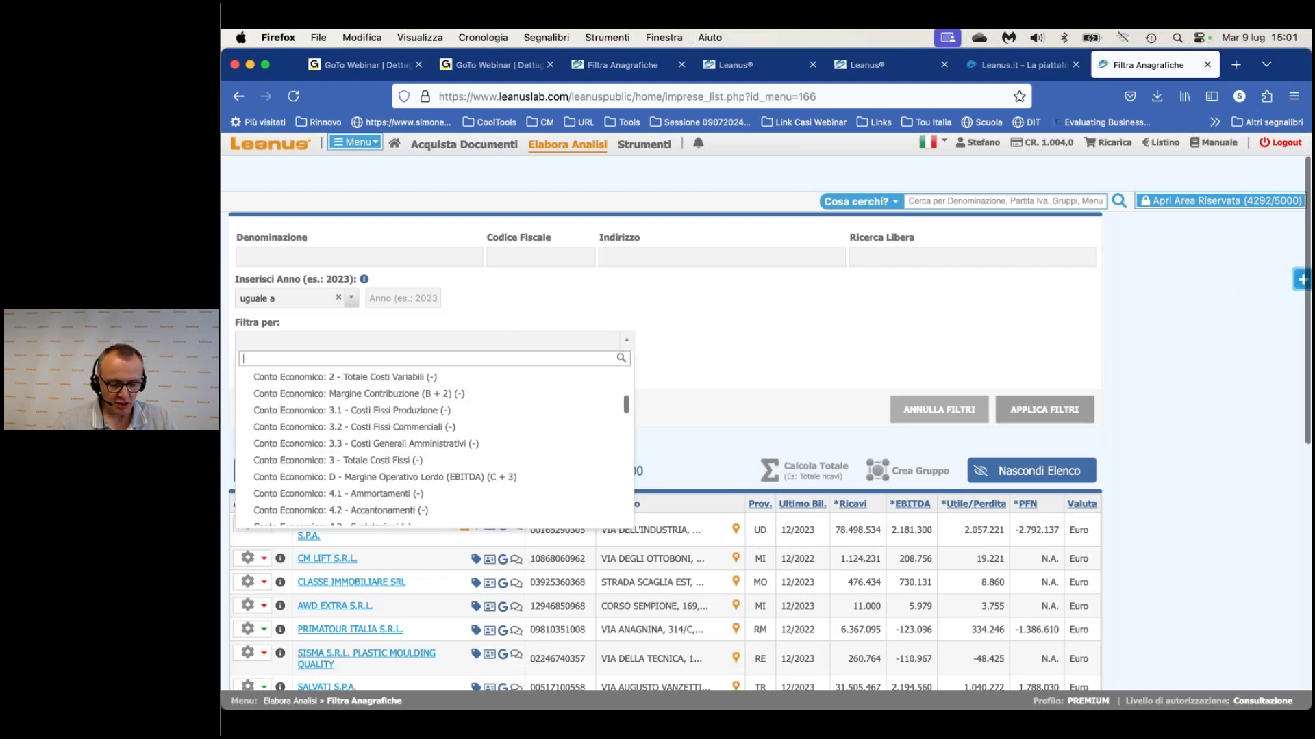
{"action": "scroll", "coordinate": [434, 445], "scroll_direction": "up", "scroll_amount": 1}
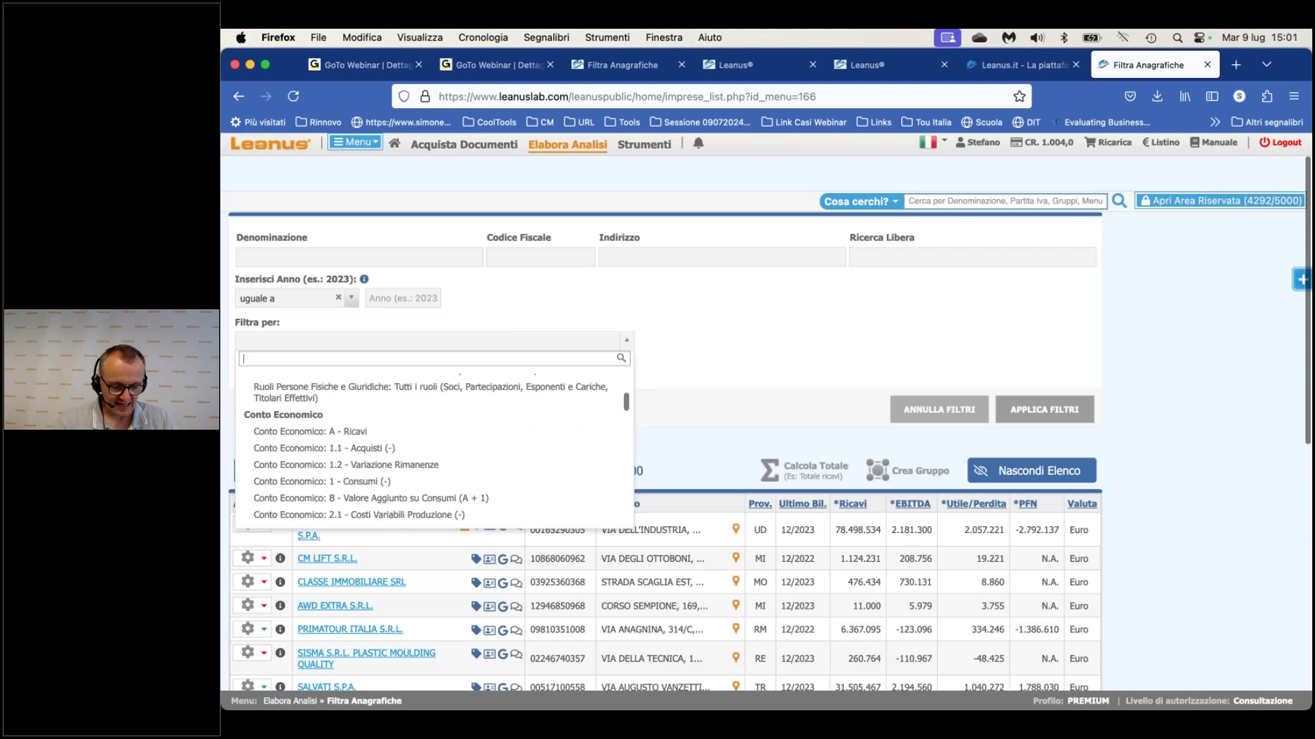
{"action": "left_click", "coordinate": [359, 434]}
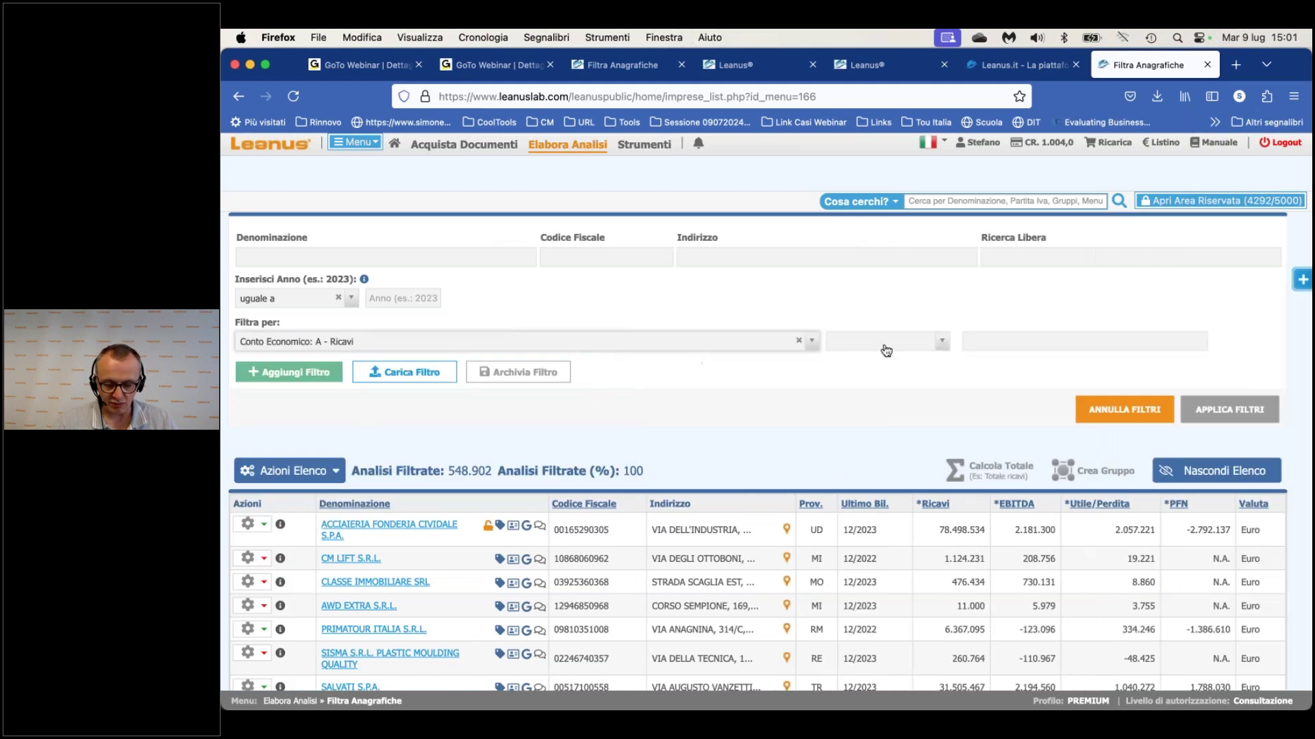
Set the revenue condition to "maggiore di" 100.000.000 and apply the filter.
{"action": "left_click", "coordinate": [886, 351]}
{"action": "left_click", "coordinate": [891, 382]}
{"action": "left_click", "coordinate": [966, 341]}
{"action": "type", "text": "100000000"}
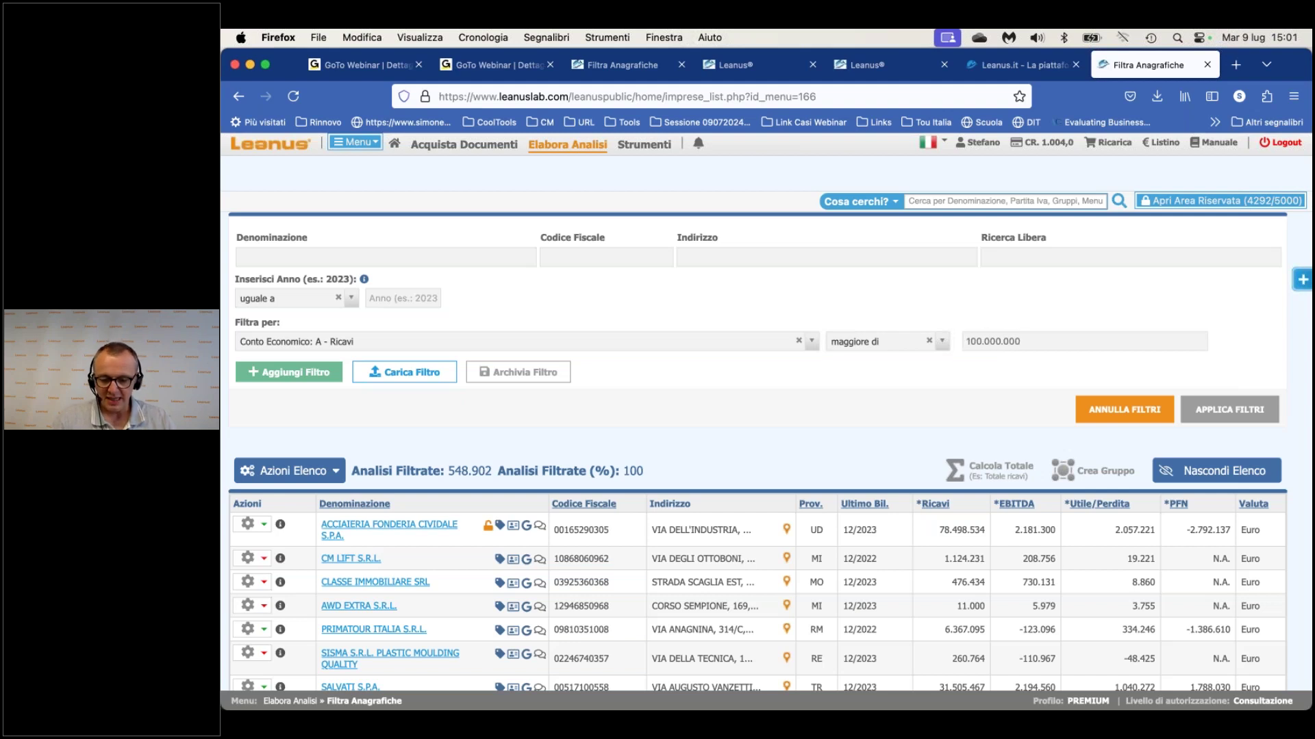
{"action": "key", "text": "Return"}
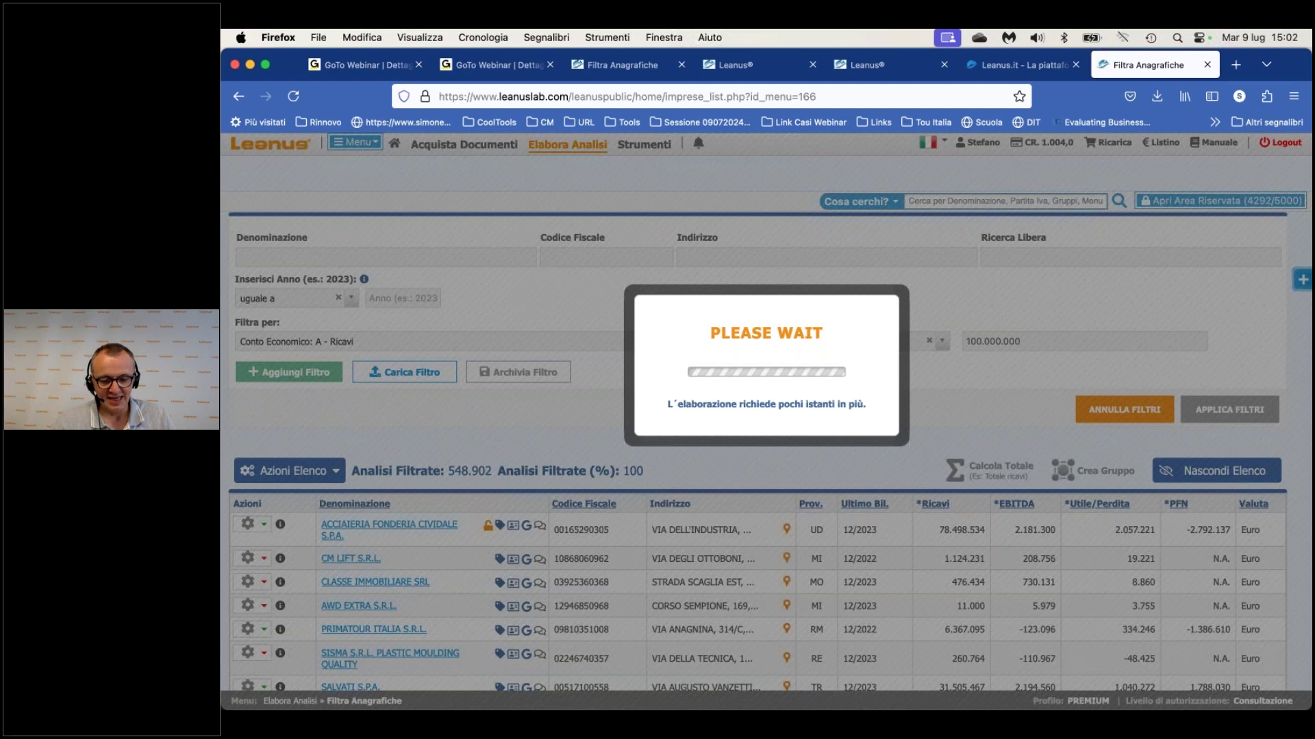
Request access to the Area Riservata from the Leanus home page that is already open in another browser tab.
{"action": "left_click", "coordinate": [869, 65]}
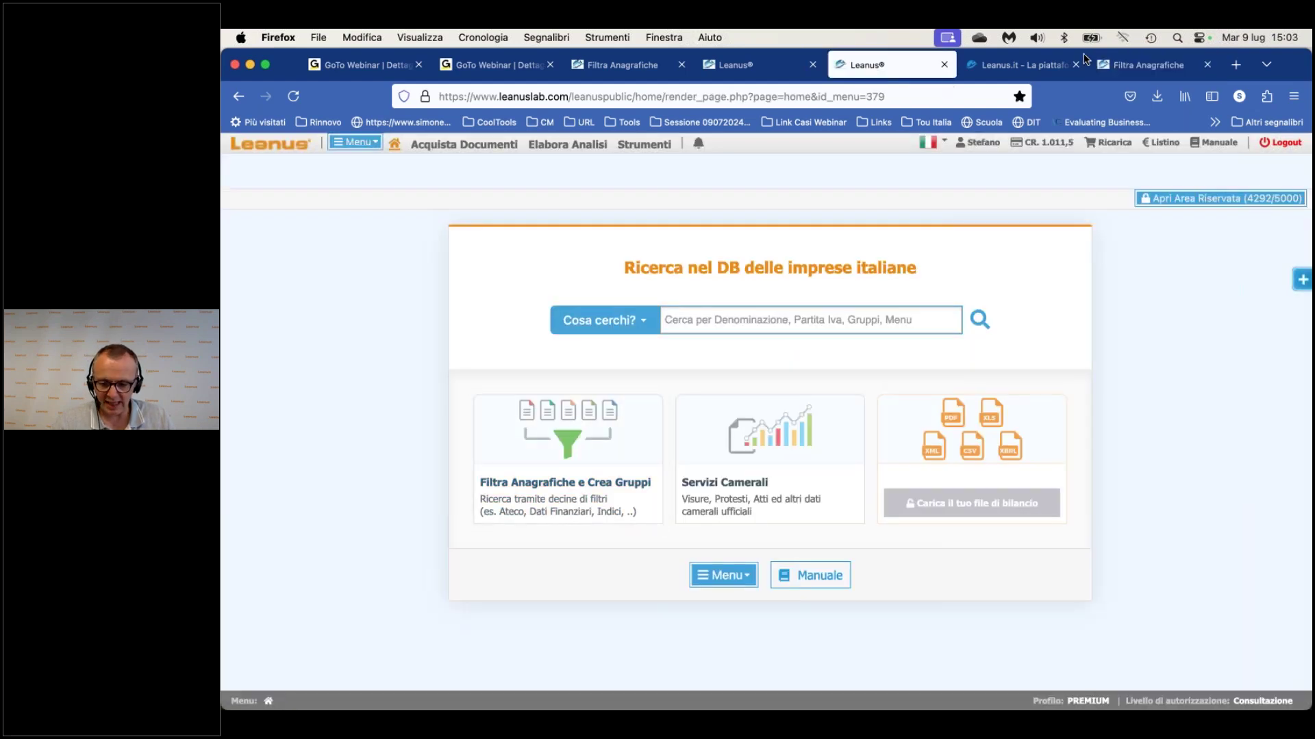
{"action": "left_click", "coordinate": [1123, 59]}
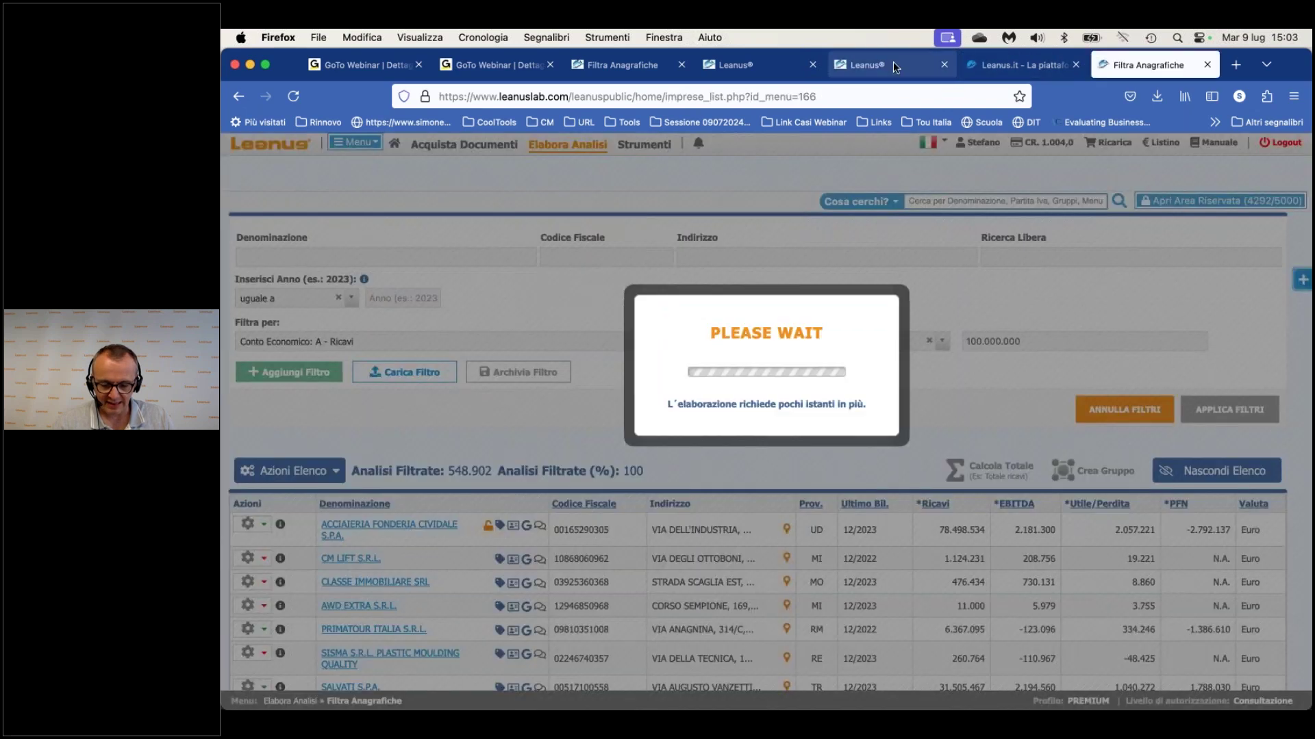
{"action": "left_click", "coordinate": [893, 62]}
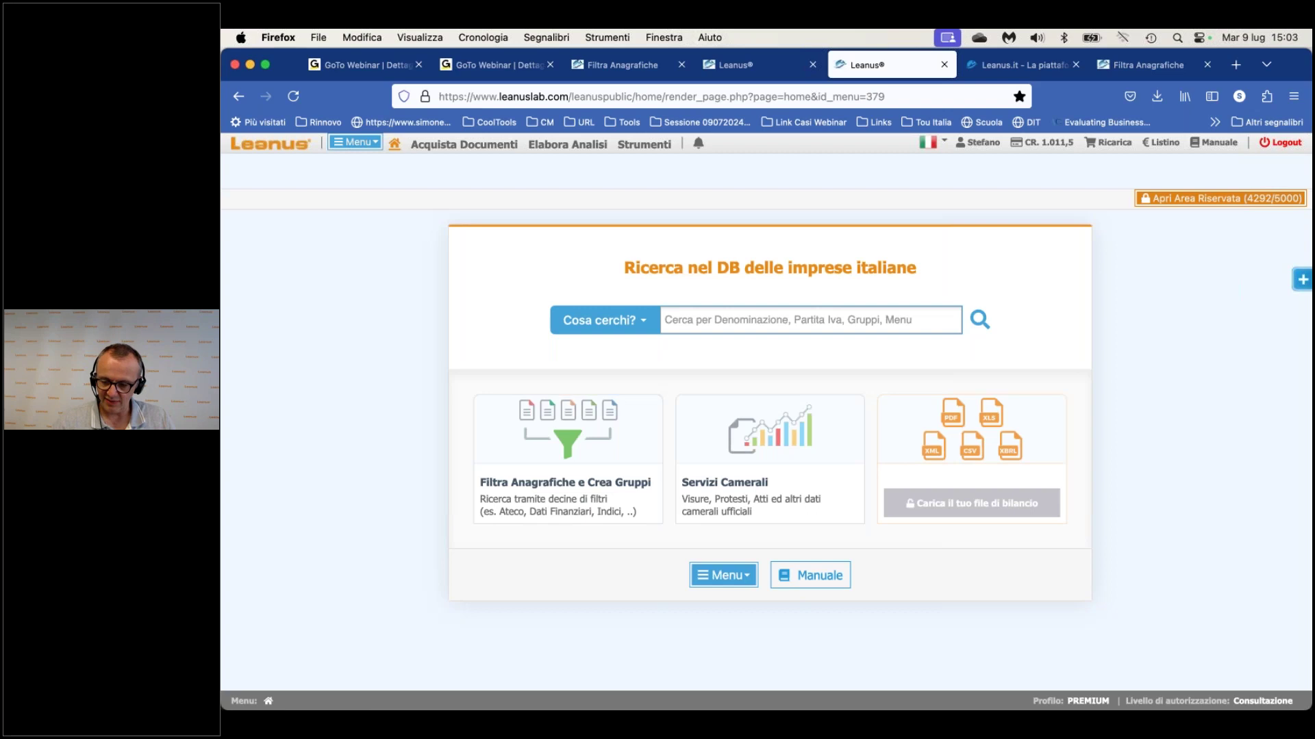
{"action": "left_click", "coordinate": [1220, 197]}
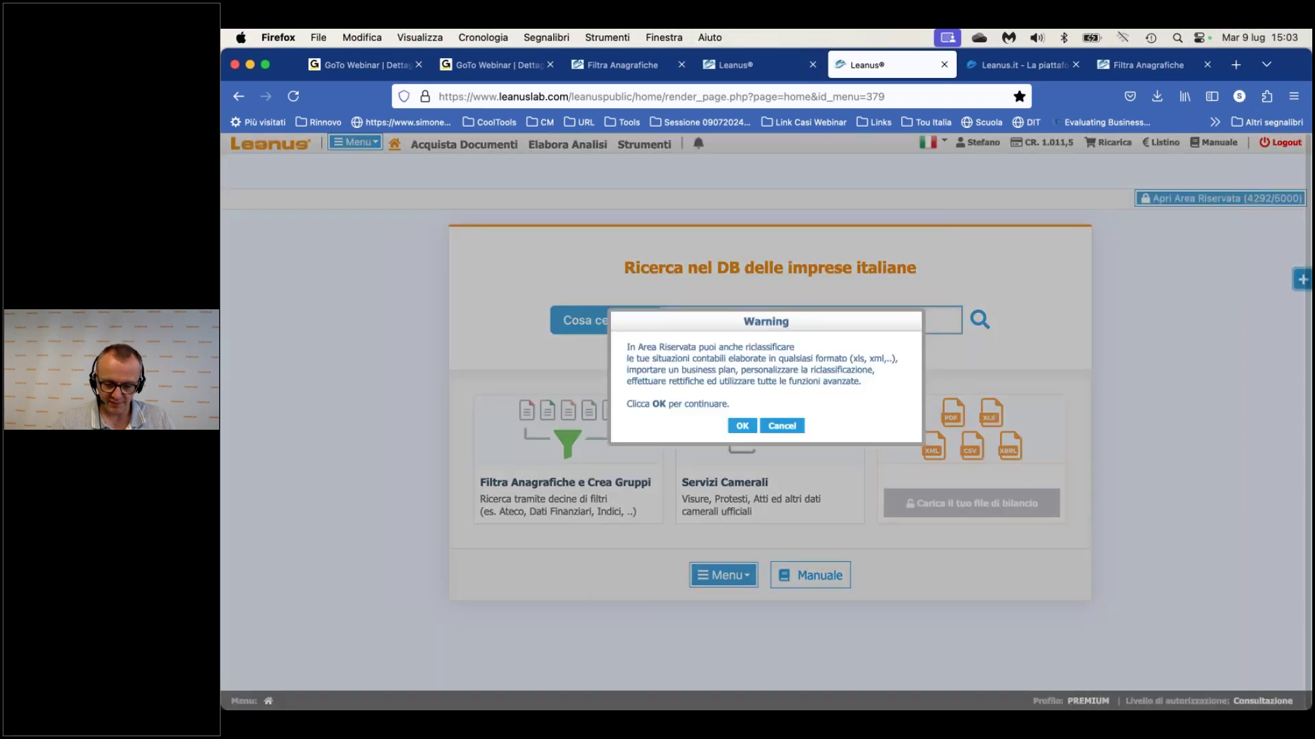
{"action": "left_click", "coordinate": [742, 426]}
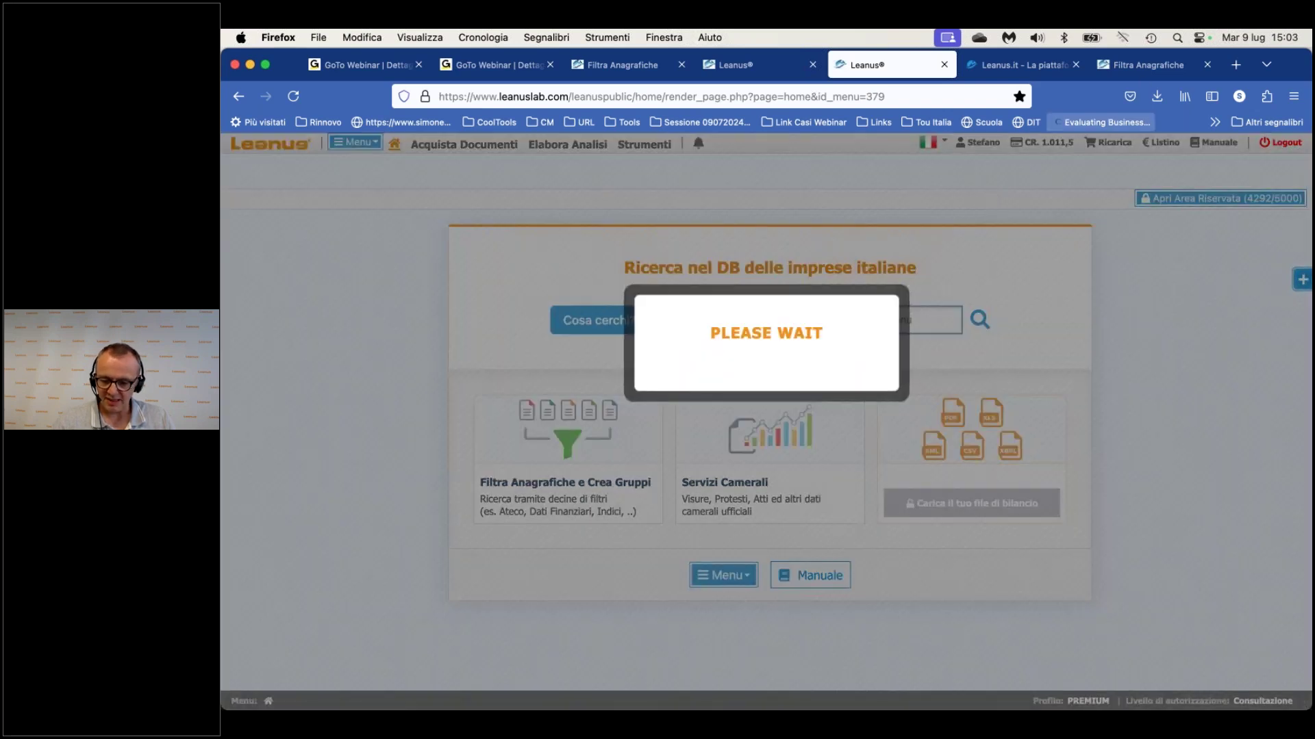
Check the pending revenue filter page and close the Leanus.it website tab.
{"action": "left_click", "coordinate": [1156, 66]}
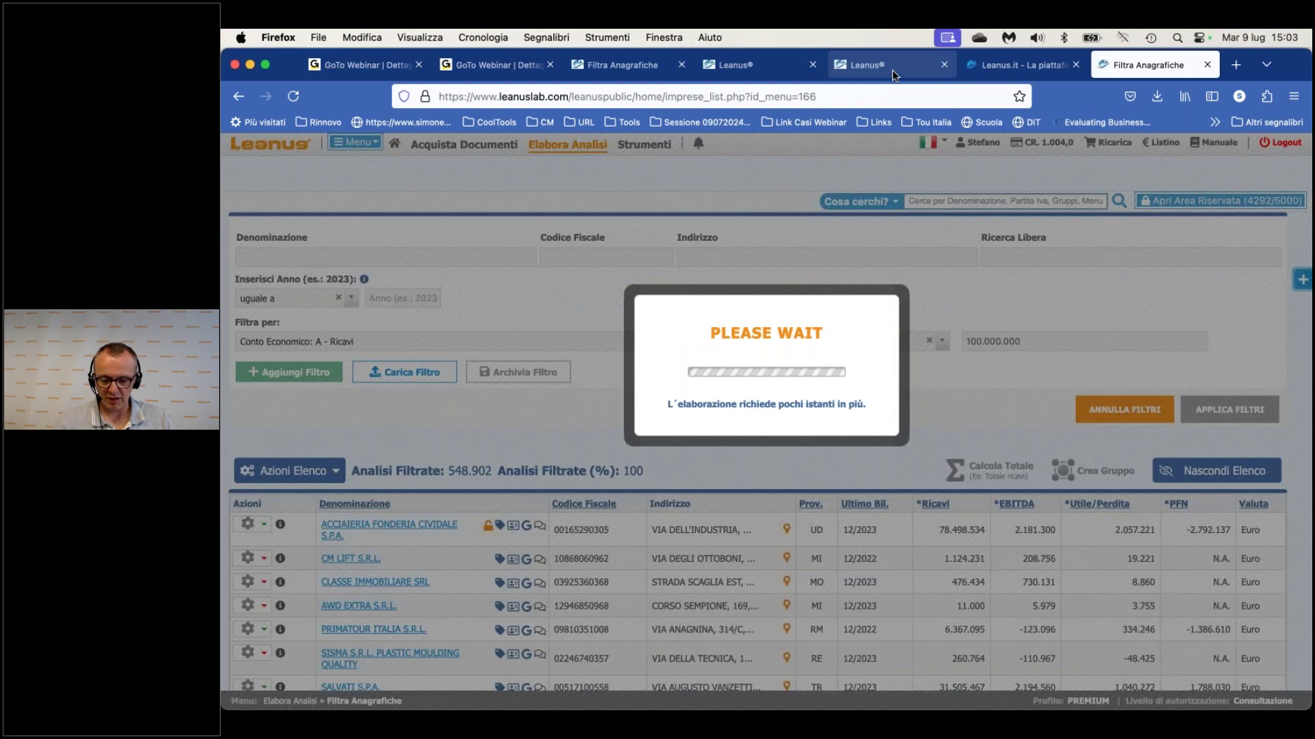
{"action": "left_click", "coordinate": [893, 69]}
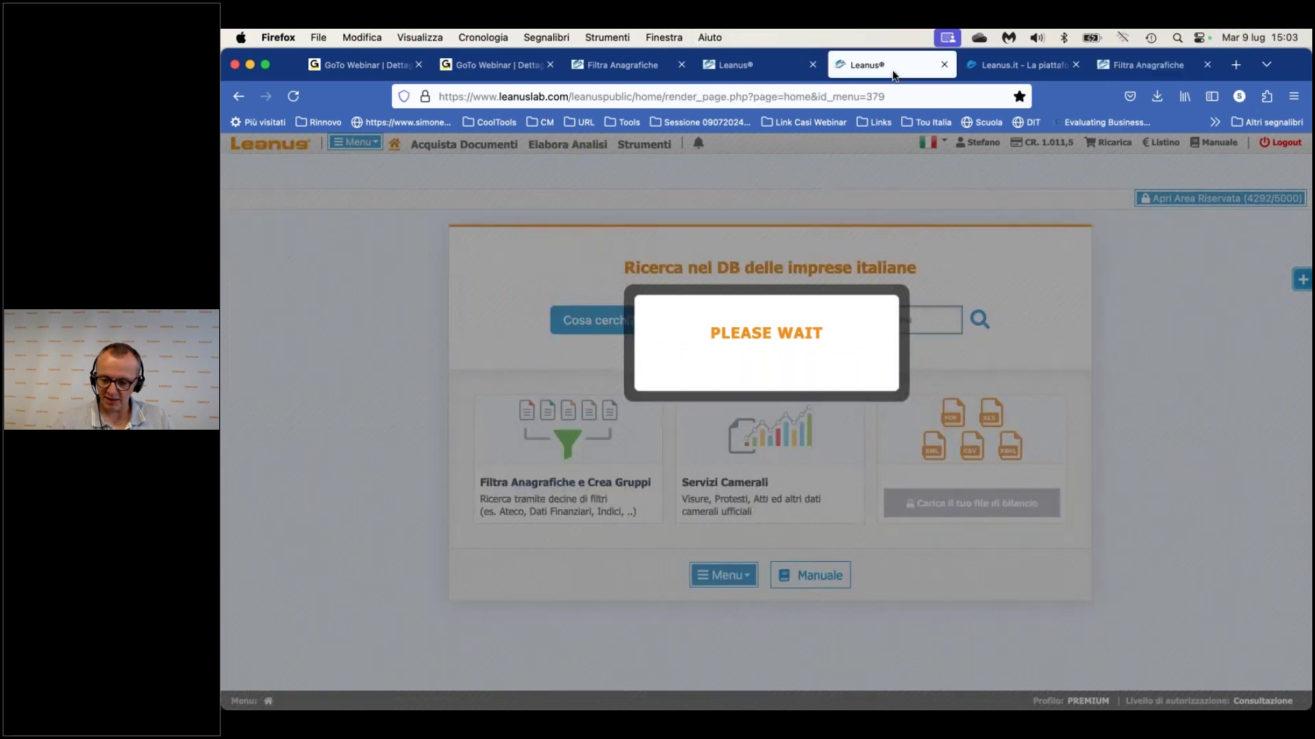
{"action": "left_click", "coordinate": [1075, 65]}
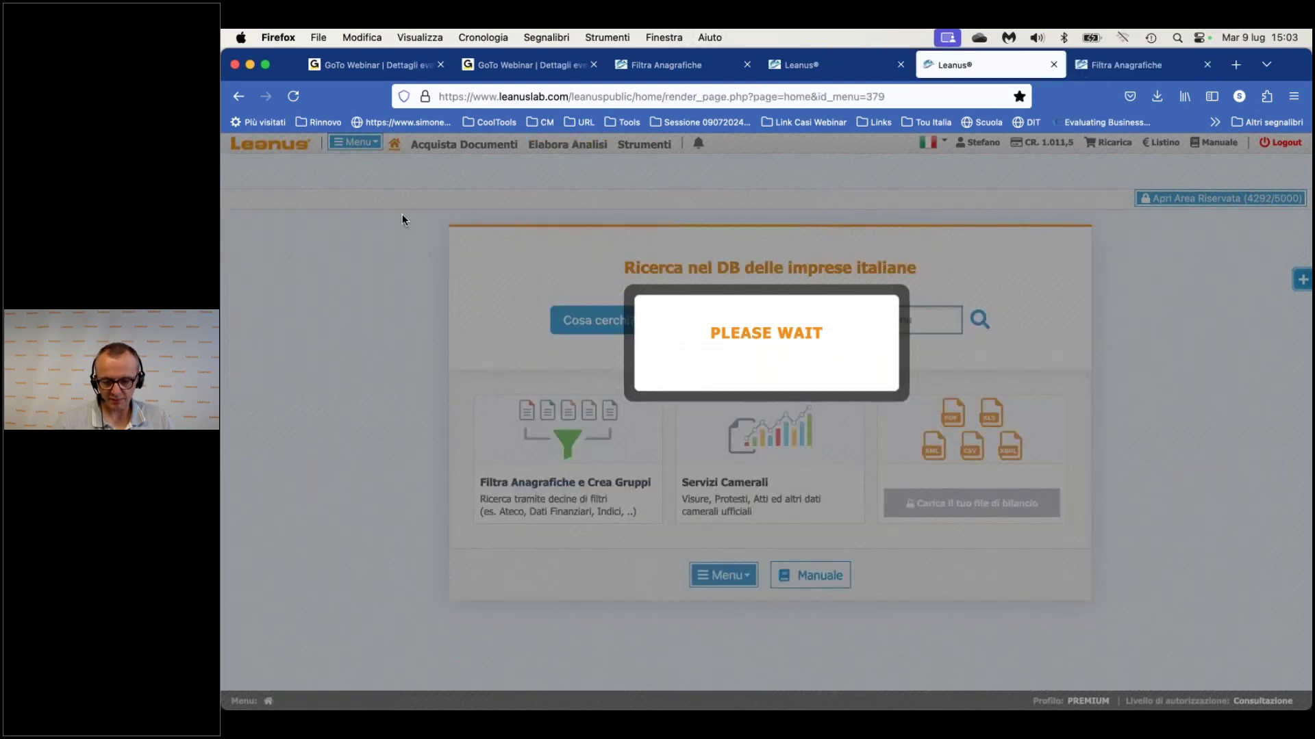
{"action": "left_click", "coordinate": [809, 62]}
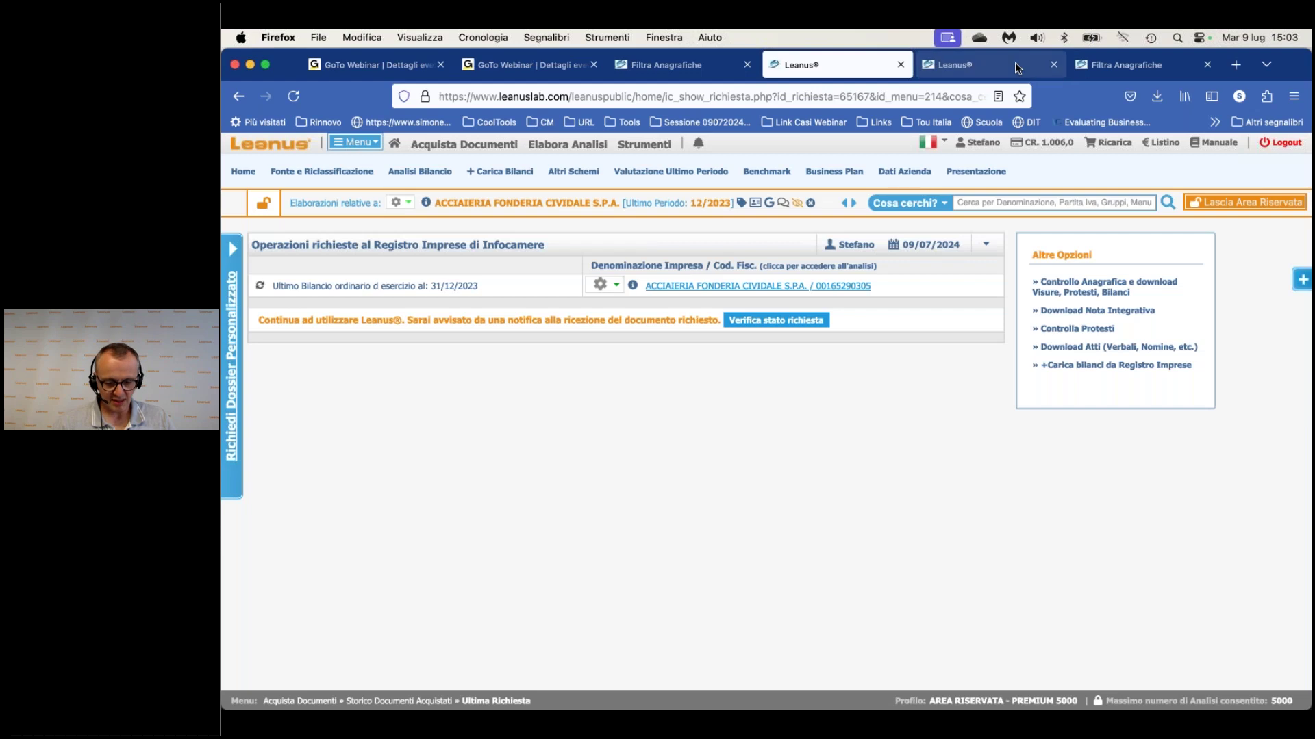
{"action": "left_click", "coordinate": [1014, 63]}
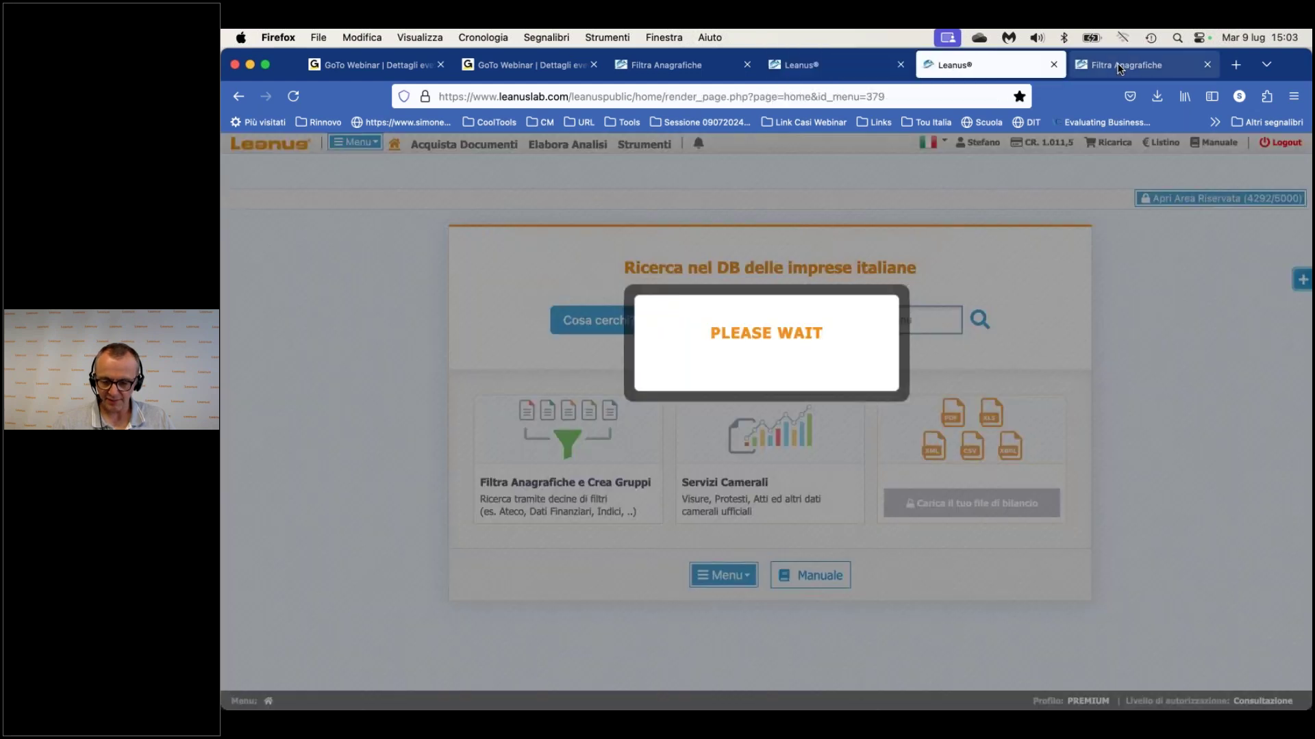
{"action": "left_click", "coordinate": [1119, 66]}
{"action": "left_click", "coordinate": [986, 64]}
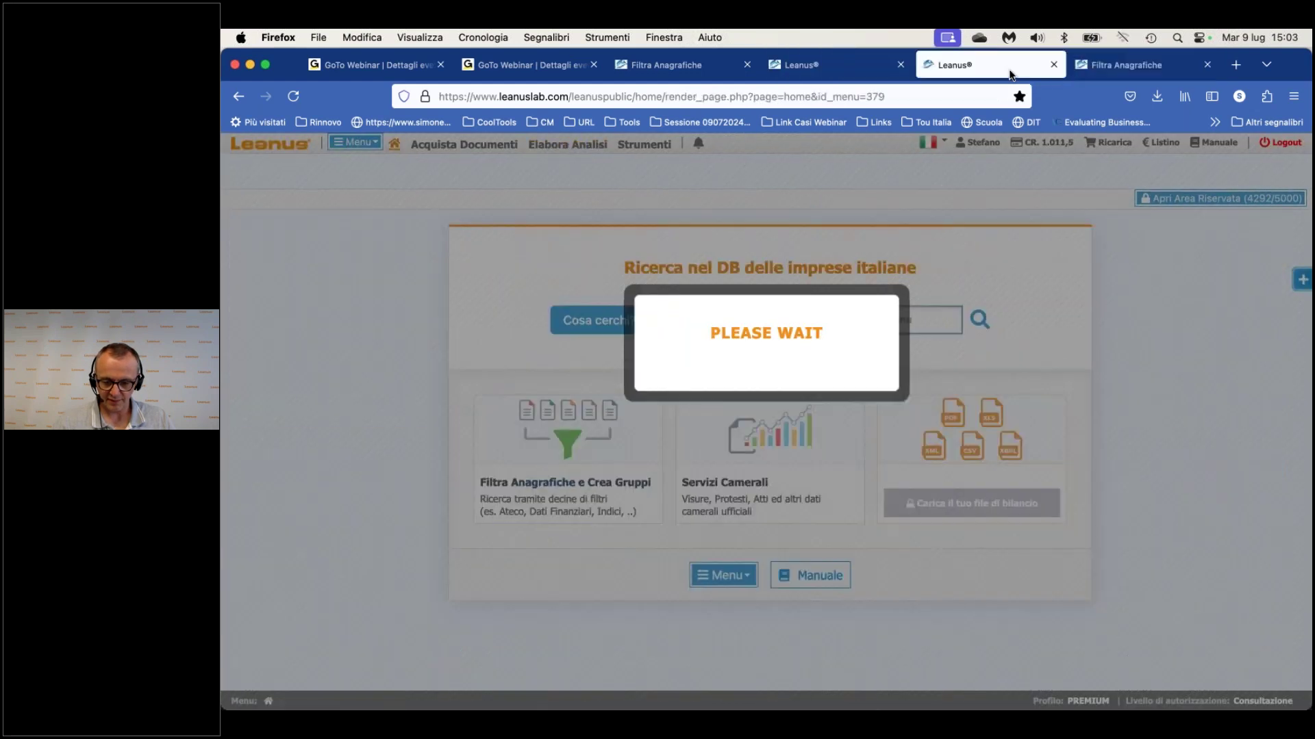
{"action": "left_click", "coordinate": [855, 76]}
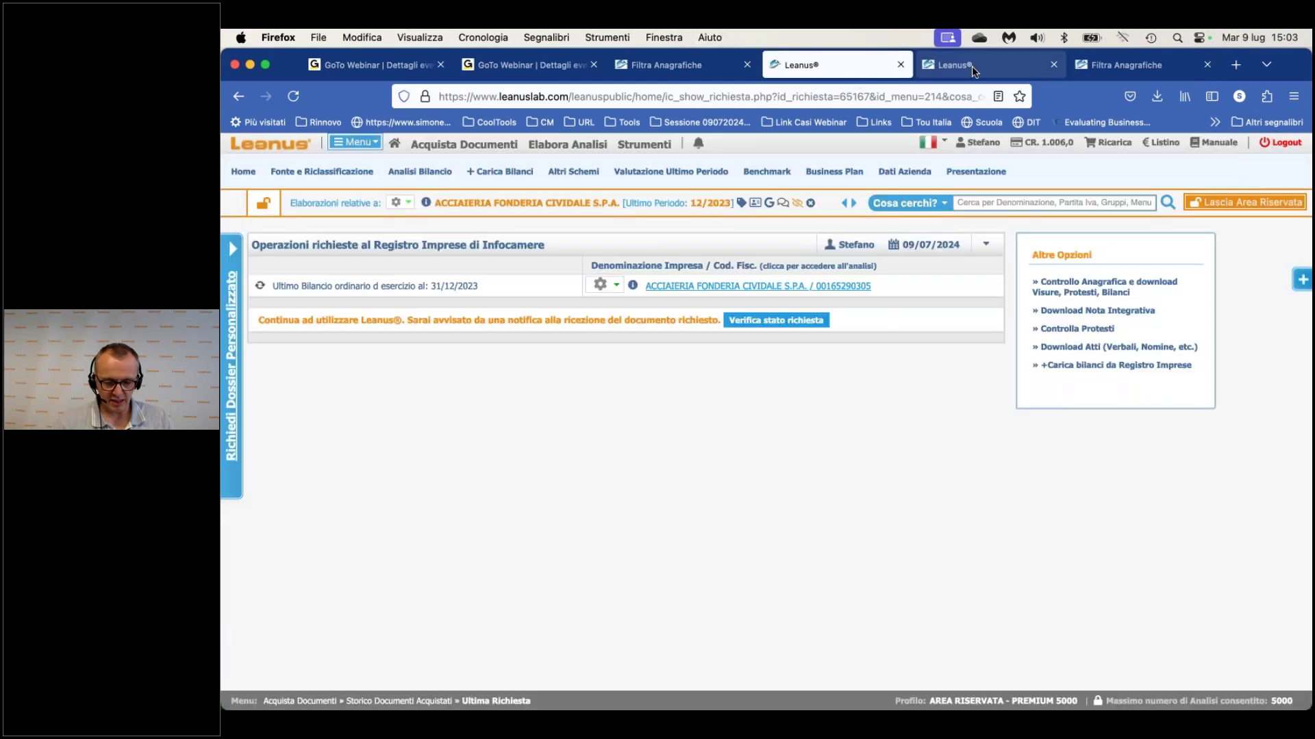
{"action": "left_click", "coordinate": [992, 64]}
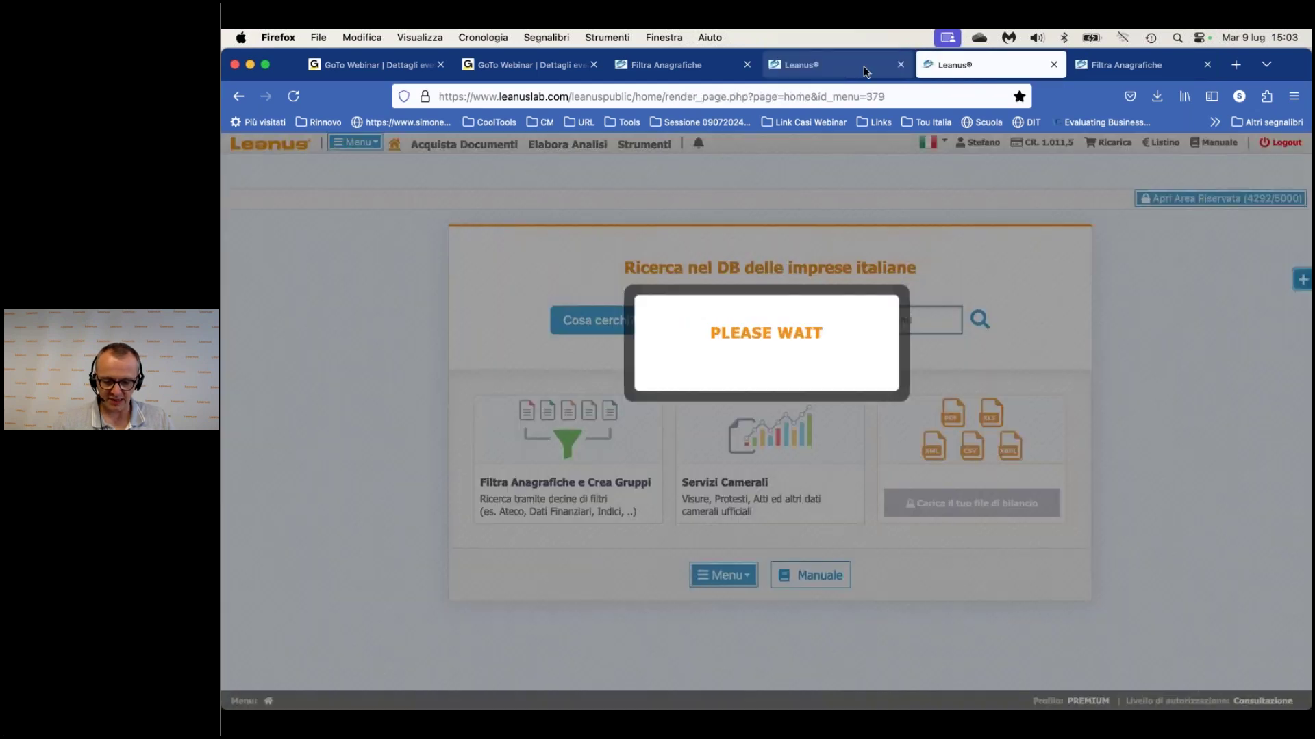
{"action": "left_click", "coordinate": [865, 68]}
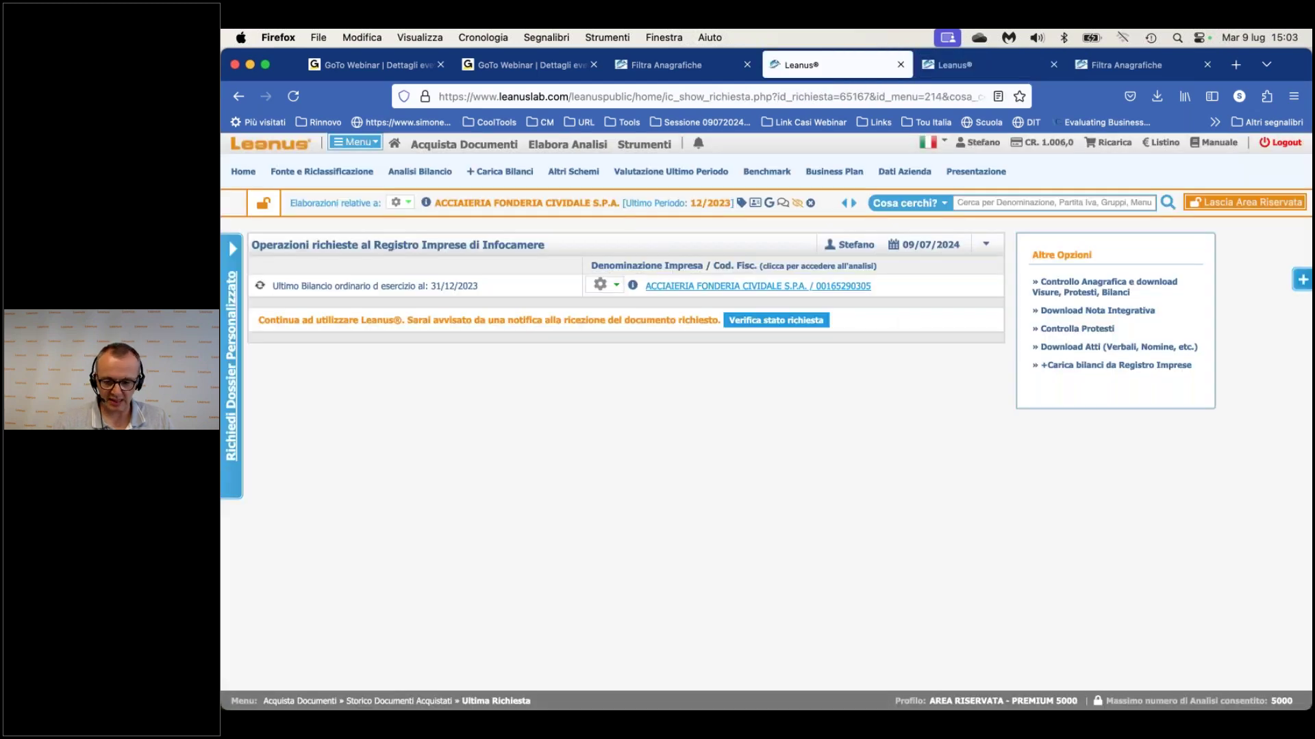
{"action": "left_click", "coordinate": [999, 69]}
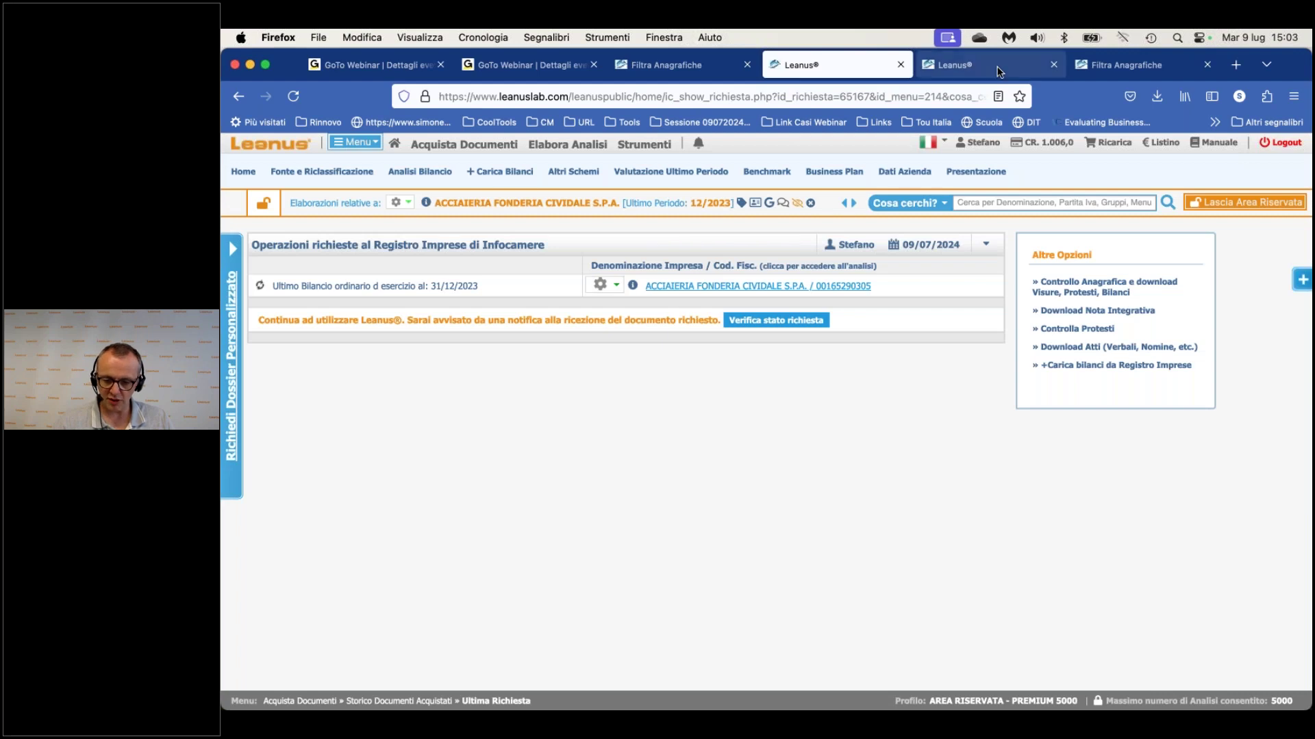
Open the analysis of ACCIAIERIA FONDERIA CIVIDALE S.P.A. from the Infocamere request page and check the other loading pages meanwhile.
{"action": "left_click", "coordinate": [859, 65]}
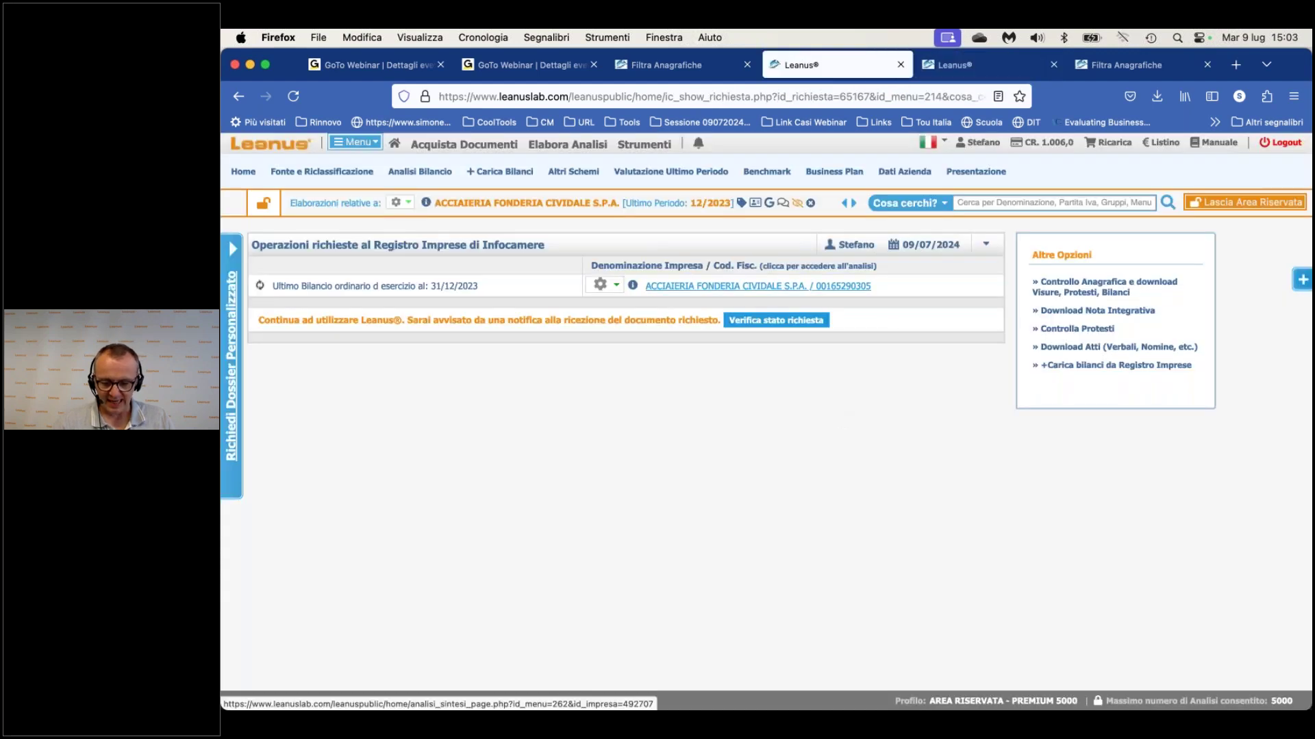
{"action": "left_click", "coordinate": [776, 288]}
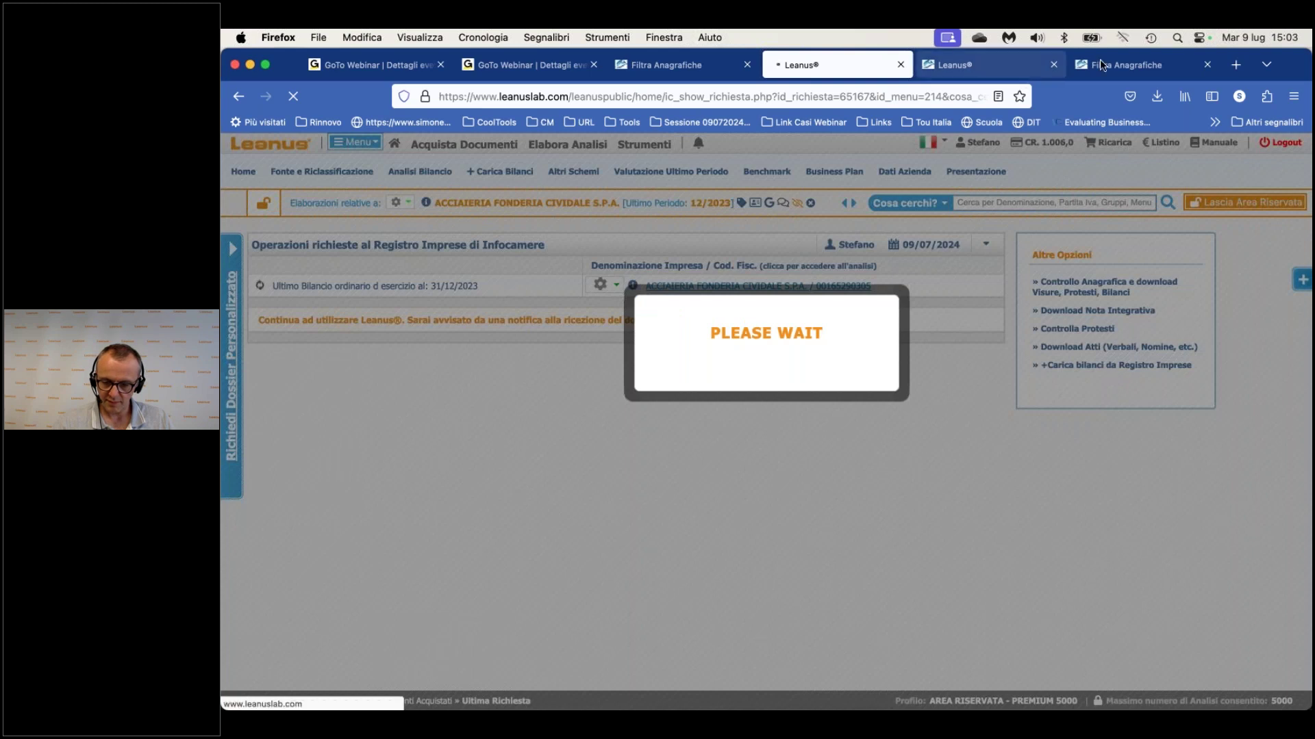
{"action": "left_click", "coordinate": [1080, 66]}
{"action": "left_click", "coordinate": [958, 65]}
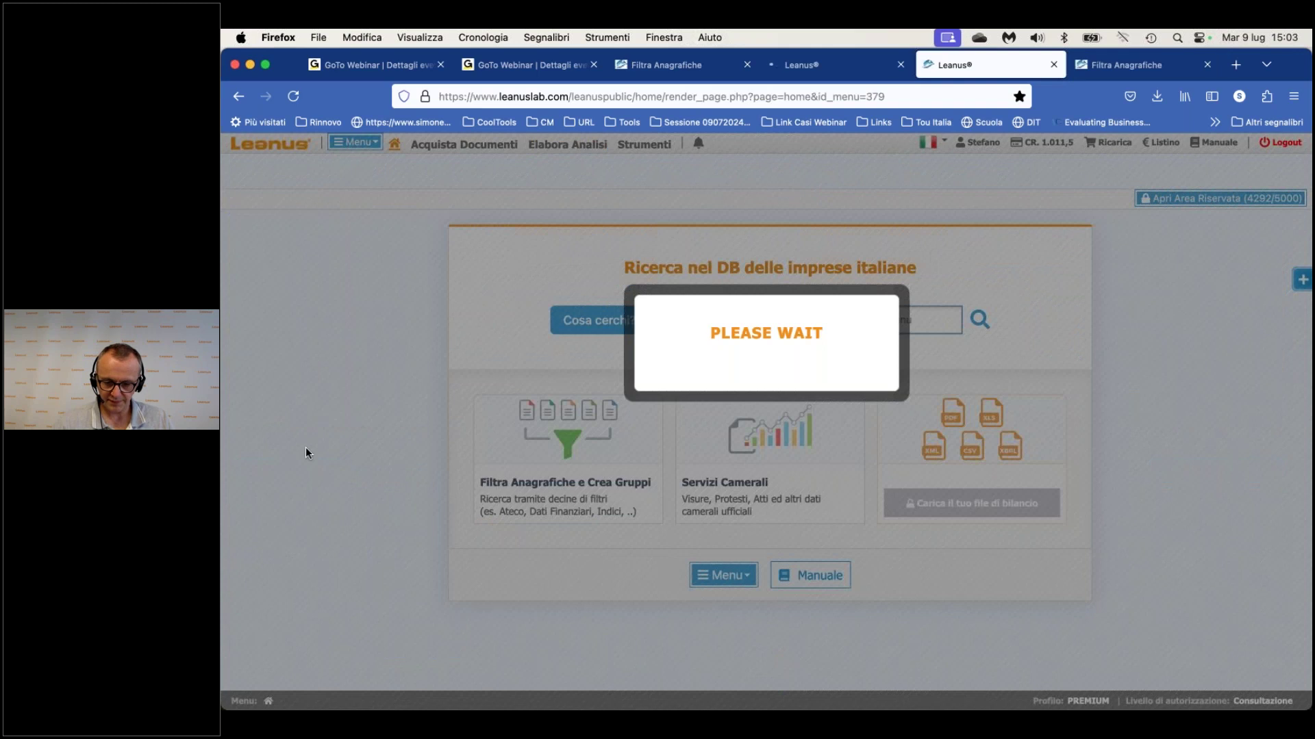
{"action": "key", "text": "ctrl+shift+Tab"}
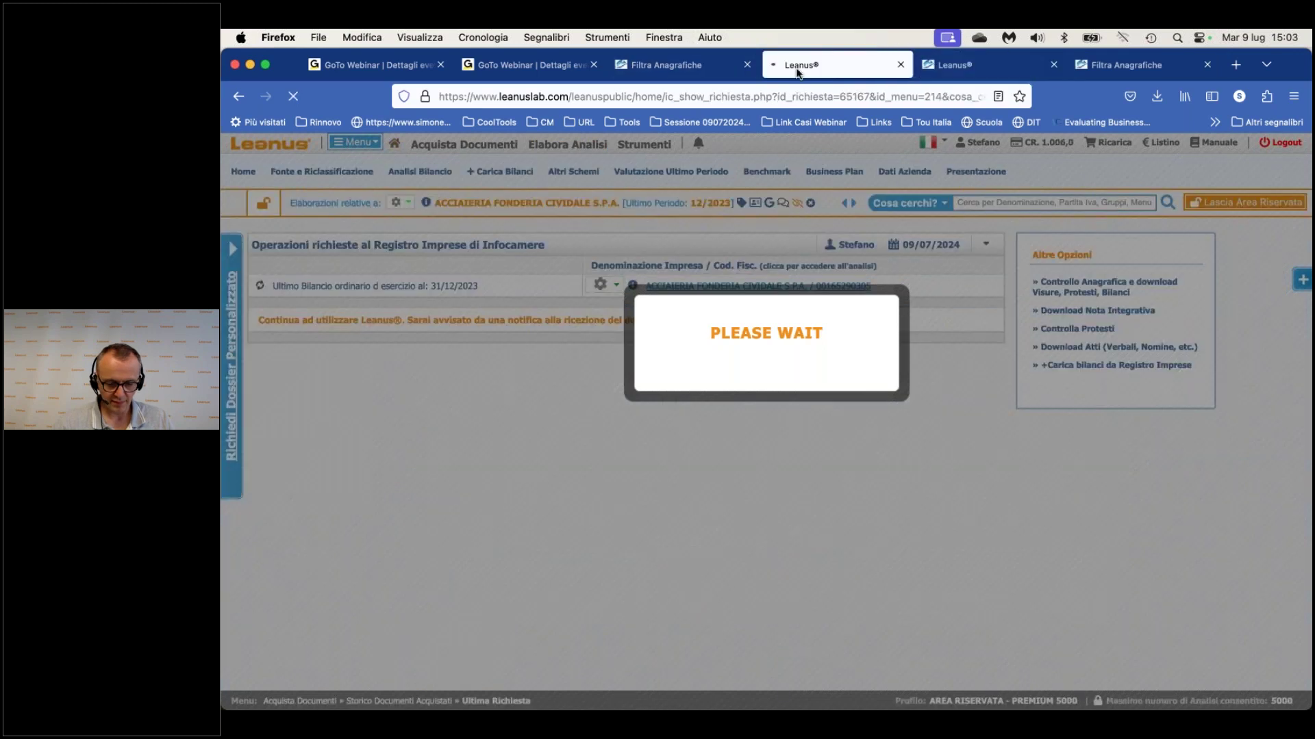
Return to the earlier Filtra Anagrafiche page and review its filter criteria for the year 2023.
{"action": "left_click", "coordinate": [675, 61]}
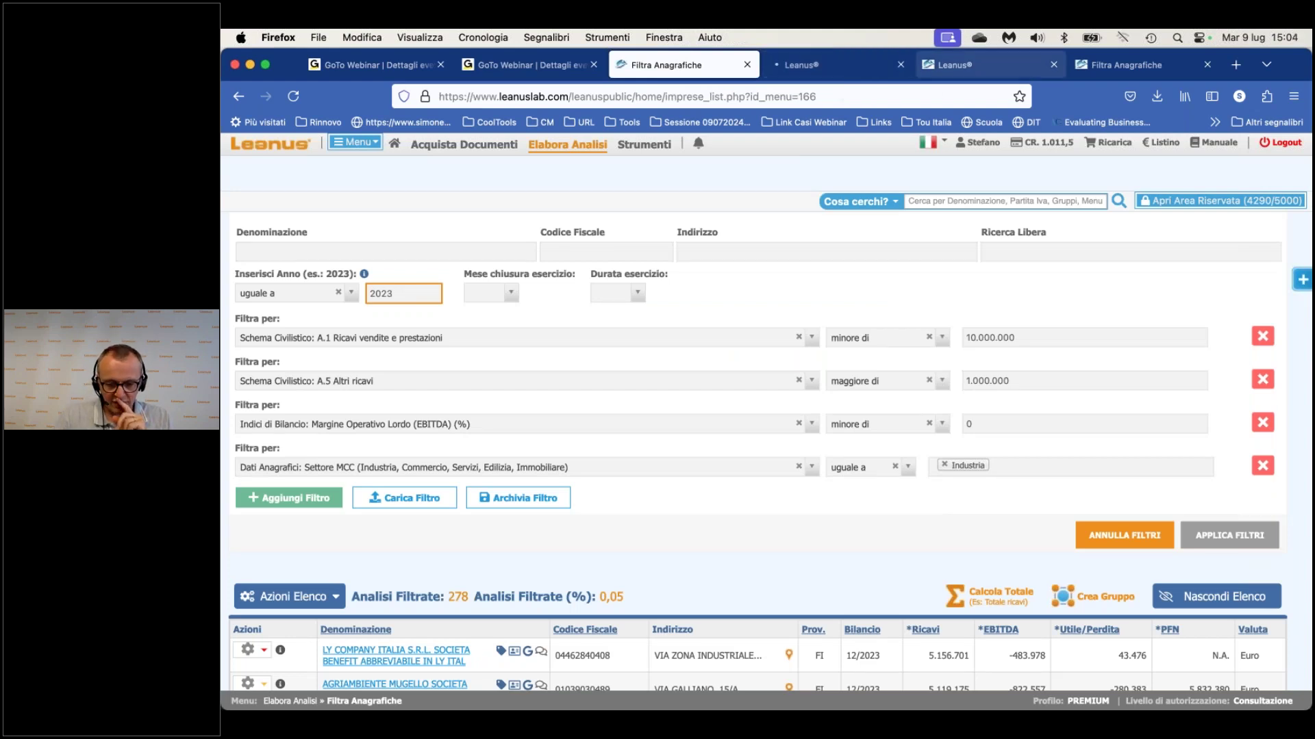
{"action": "left_click", "coordinate": [986, 64]}
{"action": "left_click", "coordinate": [814, 66]}
{"action": "left_click", "coordinate": [700, 69]}
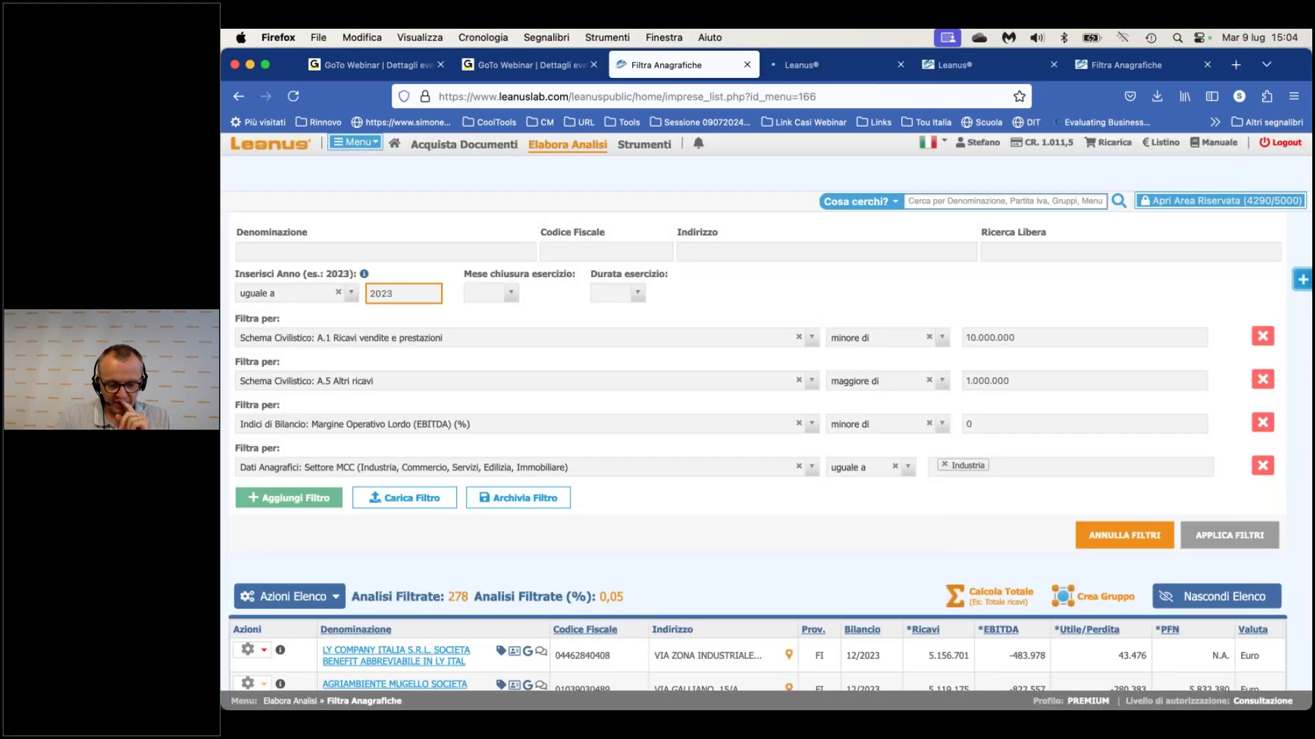
{"action": "scroll", "coordinate": [766, 411], "scroll_direction": "up", "scroll_amount": 1}
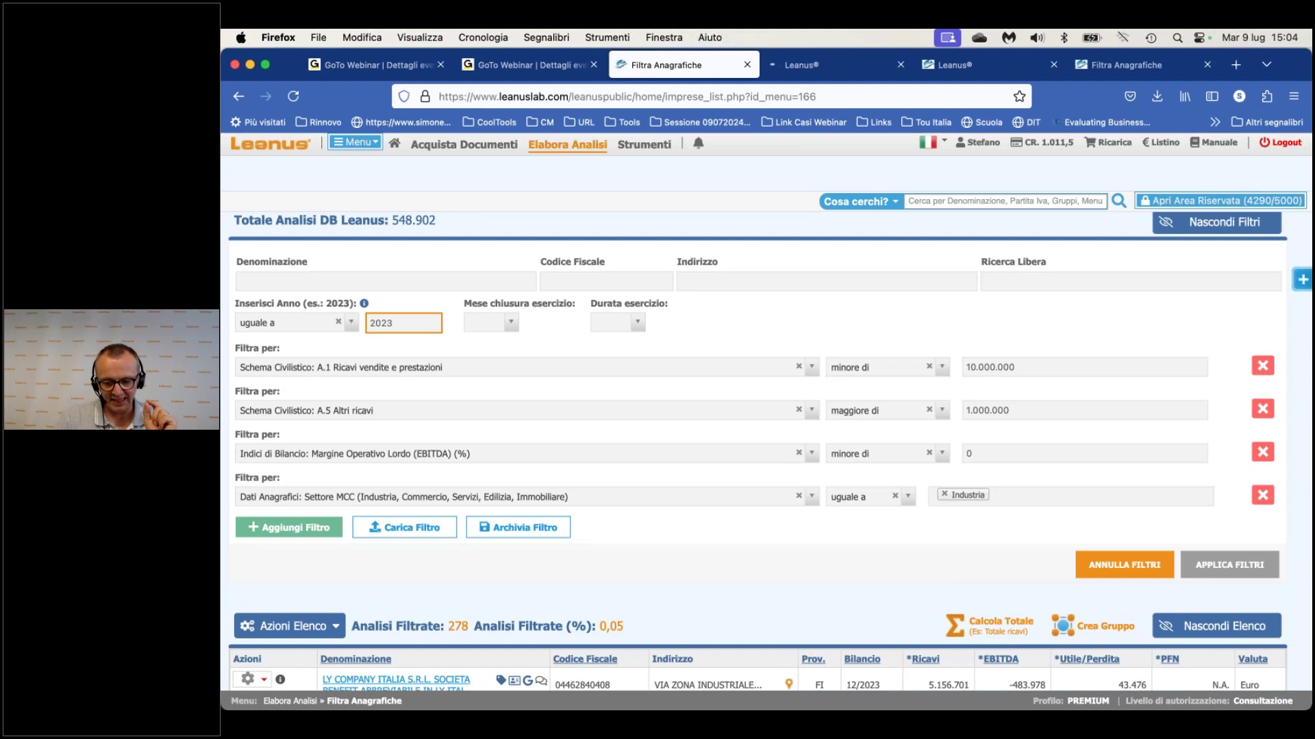
Check the pending Leanus home page and return to the Filtra Anagrafiche page filtered for 2023.
{"action": "left_click", "coordinate": [969, 67]}
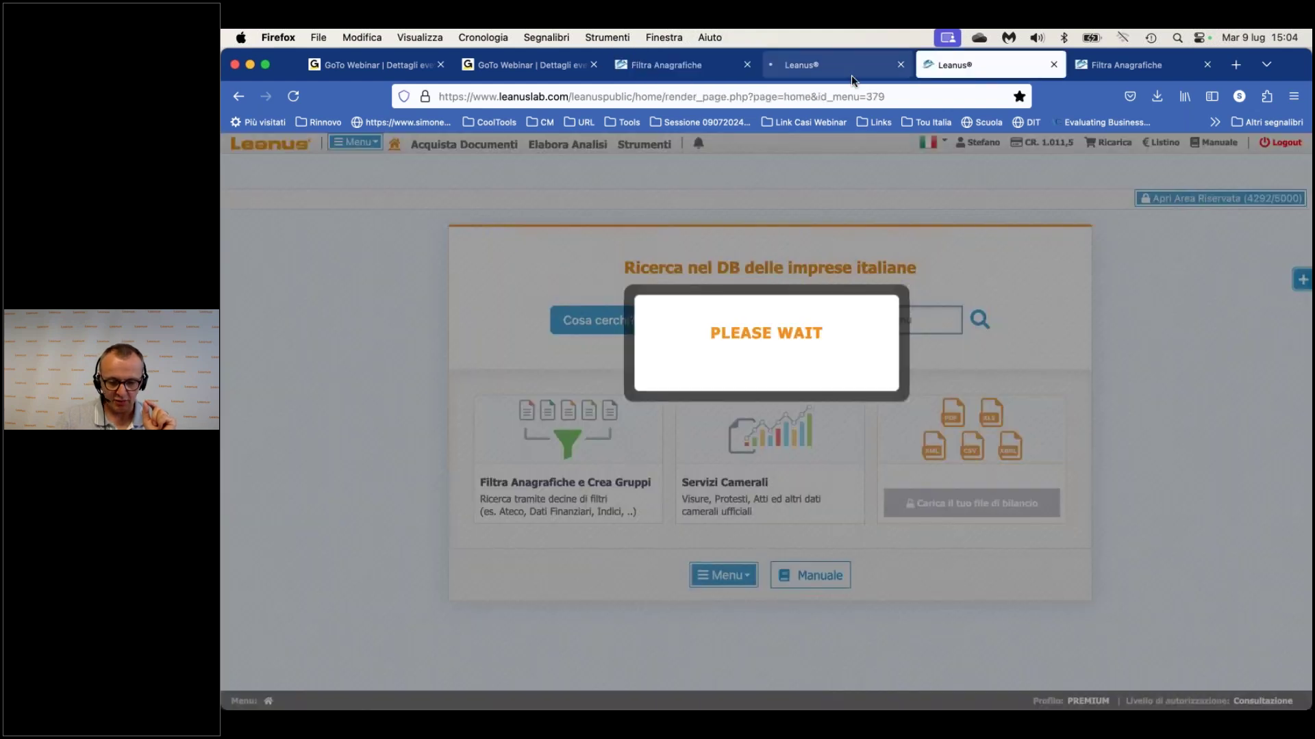
{"action": "left_click", "coordinate": [852, 72]}
{"action": "key", "text": "ctrl+shift+Tab"}
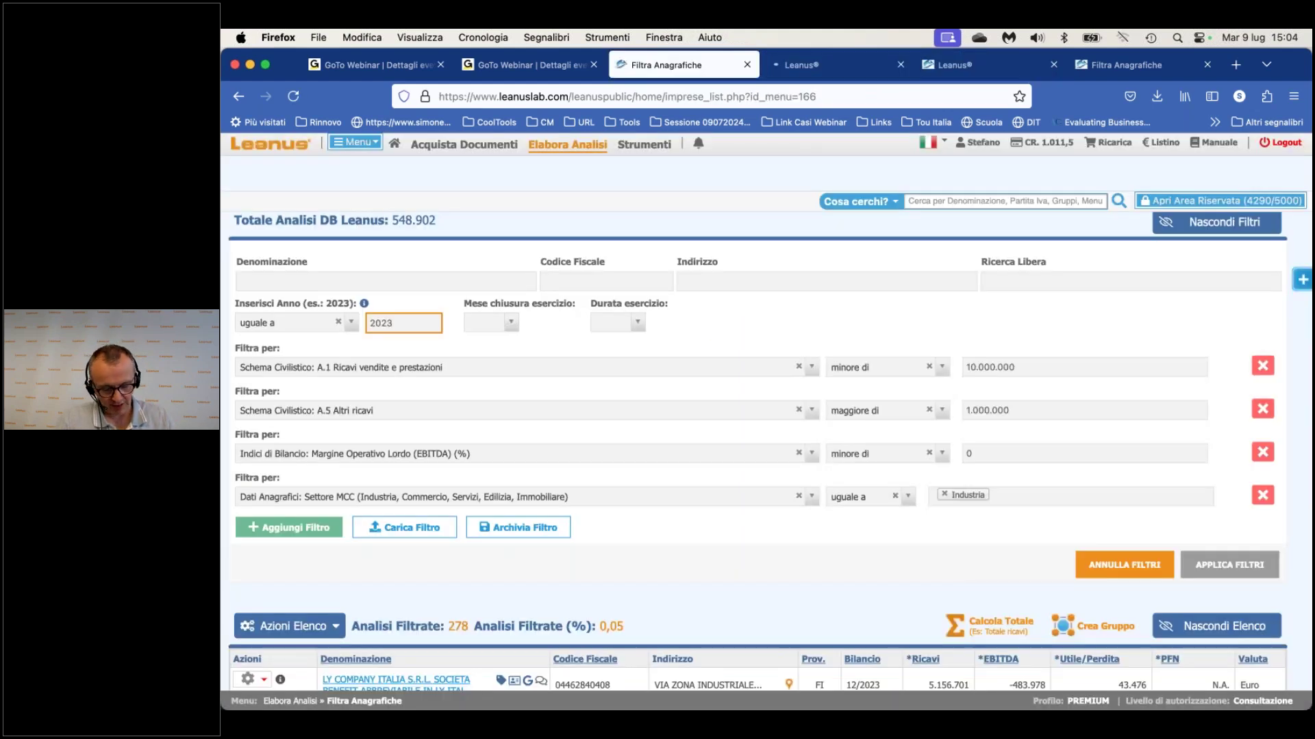
Examine the filter criteria for revenue, other revenue, EBITDA and Industria sector alongside the list of filtered companies.
{"action": "scroll", "coordinate": [768, 417], "scroll_direction": "down", "scroll_amount": 2}
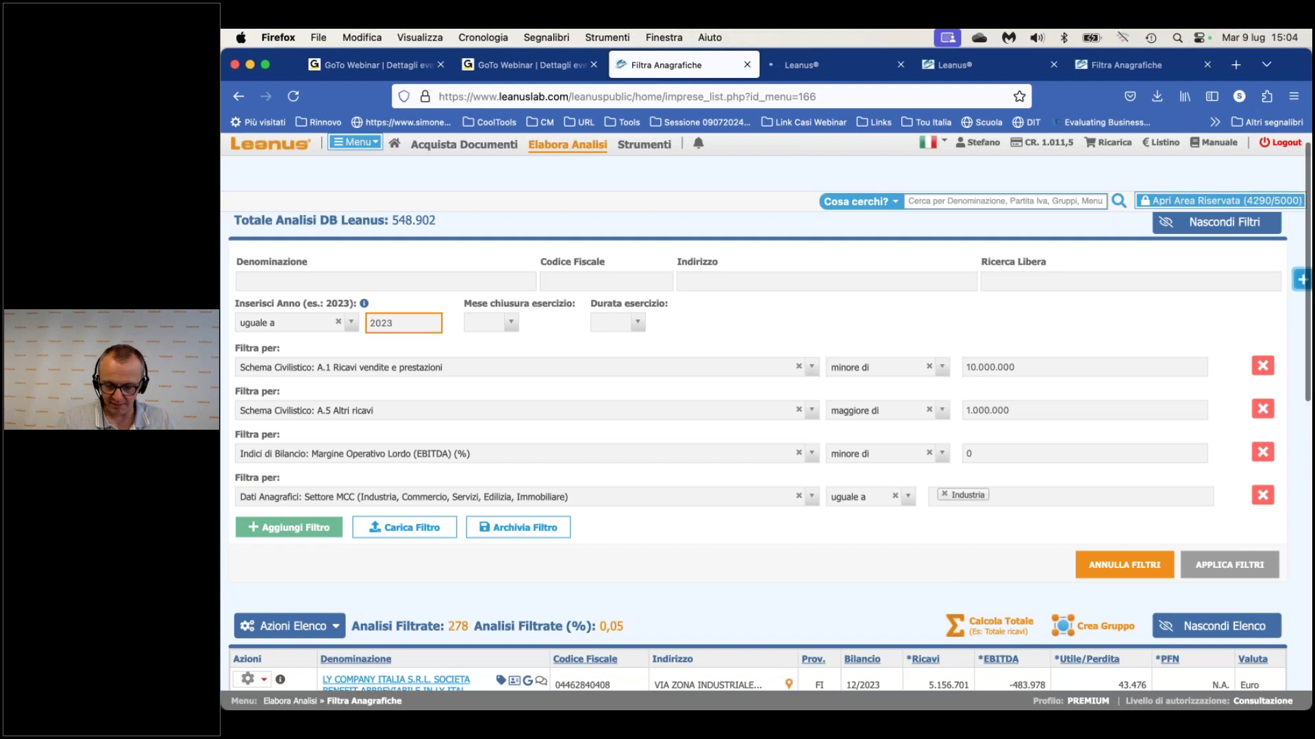
{"action": "scroll", "coordinate": [769, 417], "scroll_direction": "down", "scroll_amount": 1}
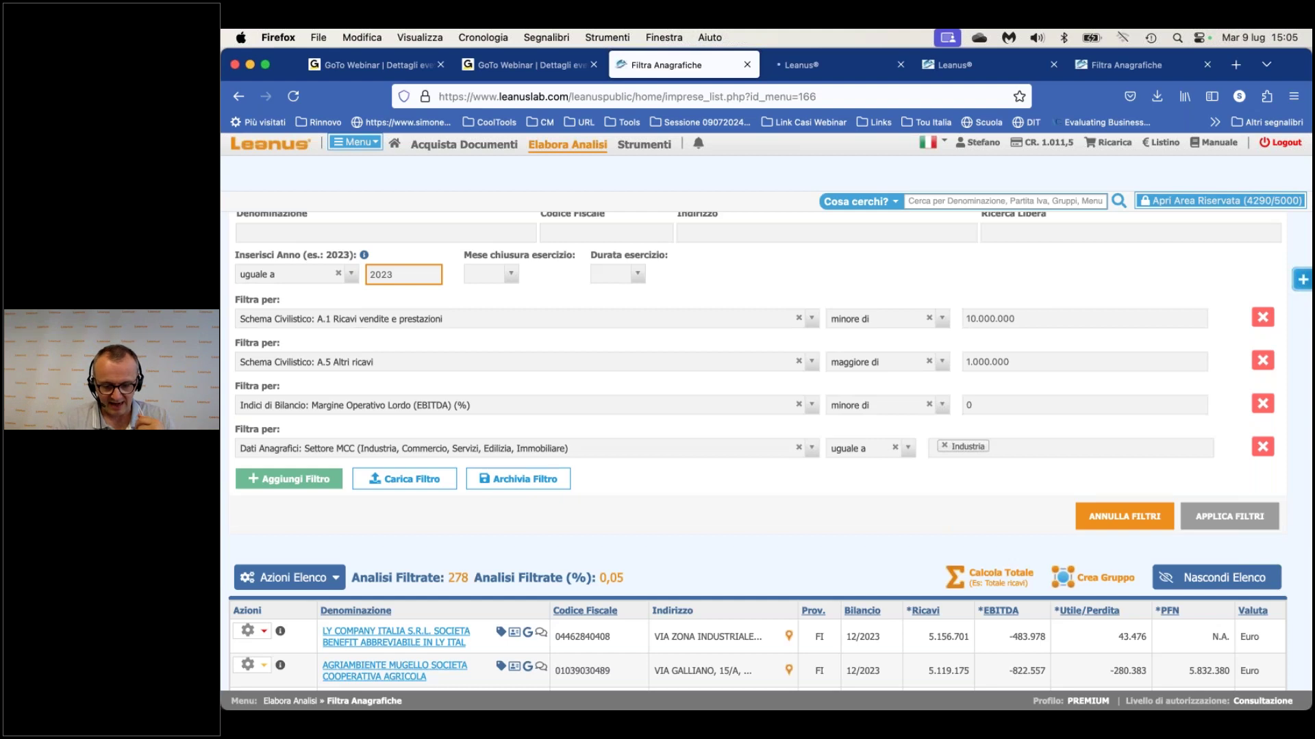
{"action": "scroll", "coordinate": [770, 435], "scroll_direction": "down", "scroll_amount": 1}
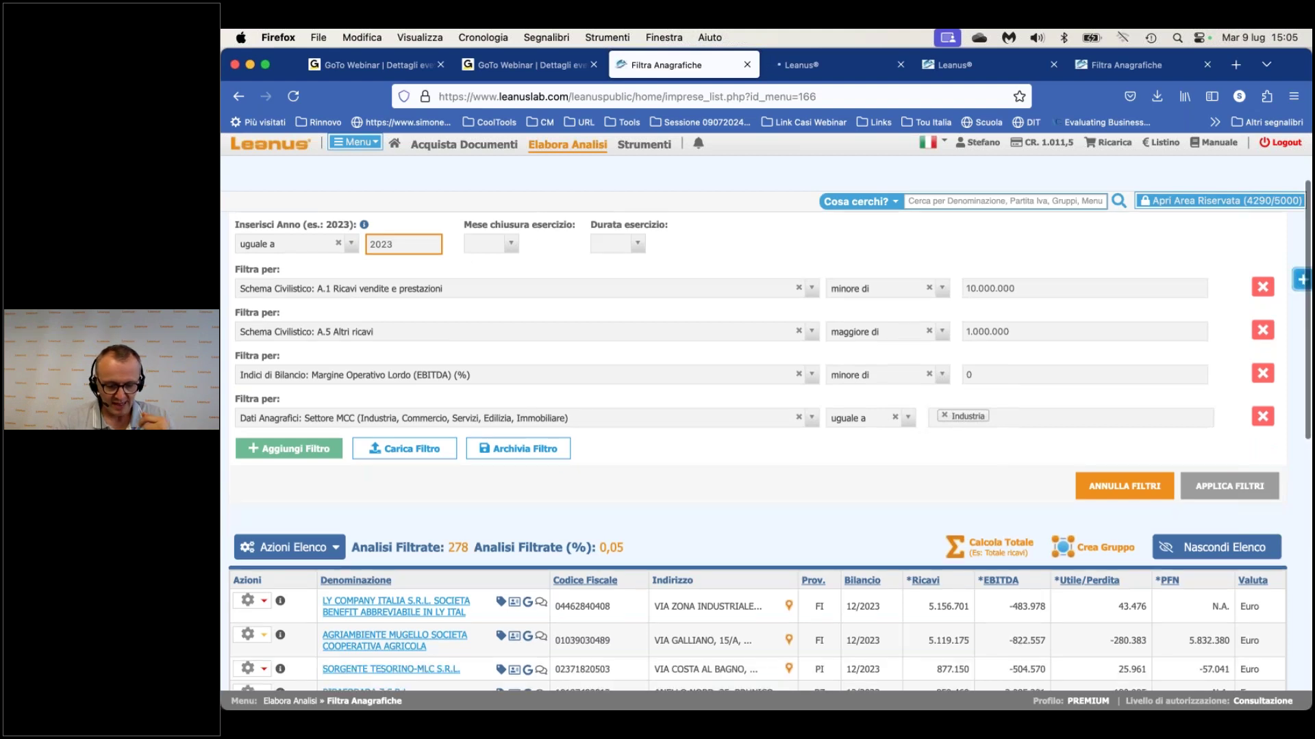
{"action": "scroll", "coordinate": [770, 436], "scroll_direction": "down", "scroll_amount": 2}
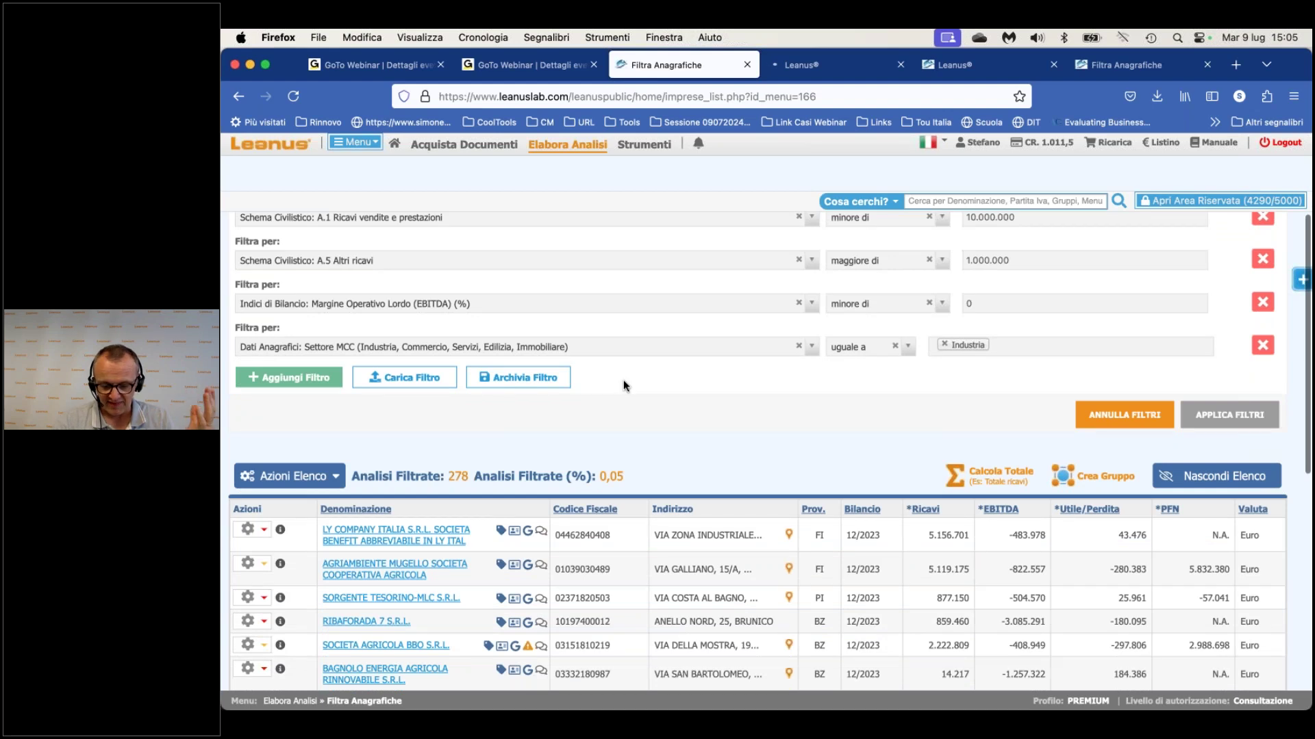
{"action": "scroll", "coordinate": [623, 381], "scroll_direction": "up", "scroll_amount": 5}
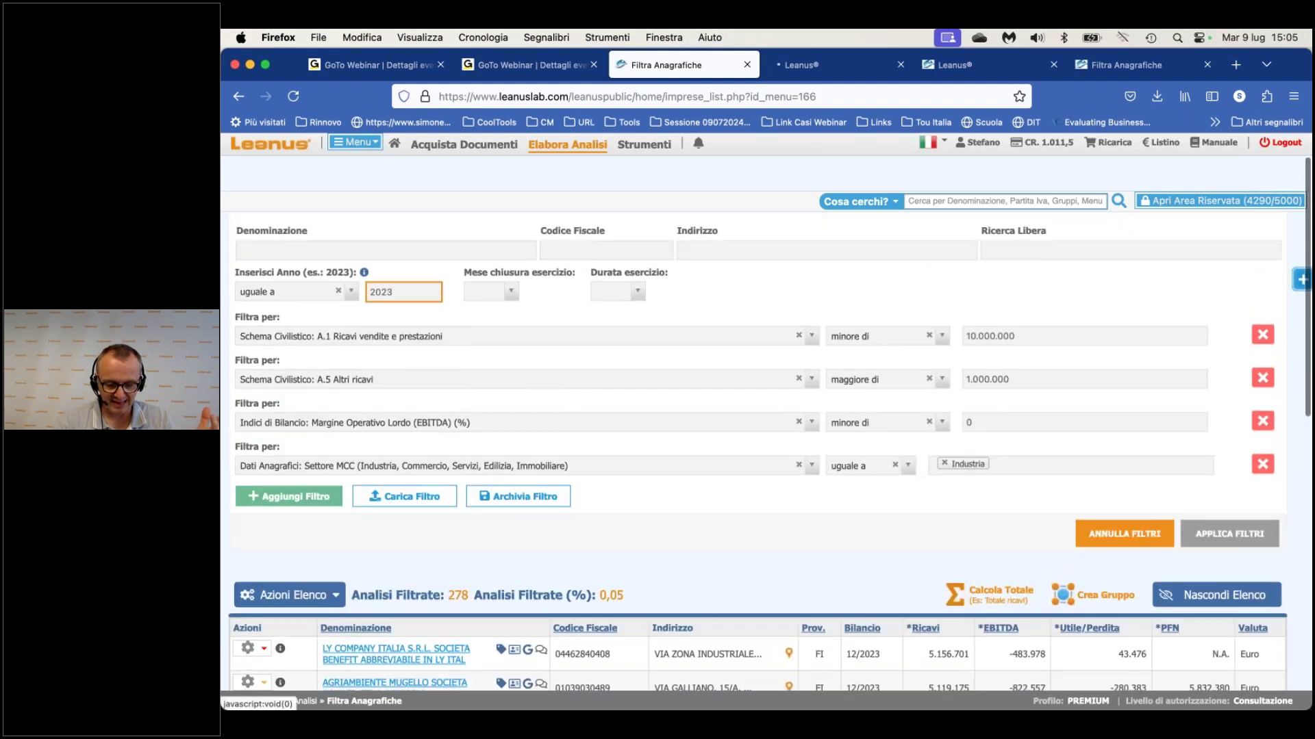
{"action": "scroll", "coordinate": [630, 376], "scroll_direction": "down", "scroll_amount": 2}
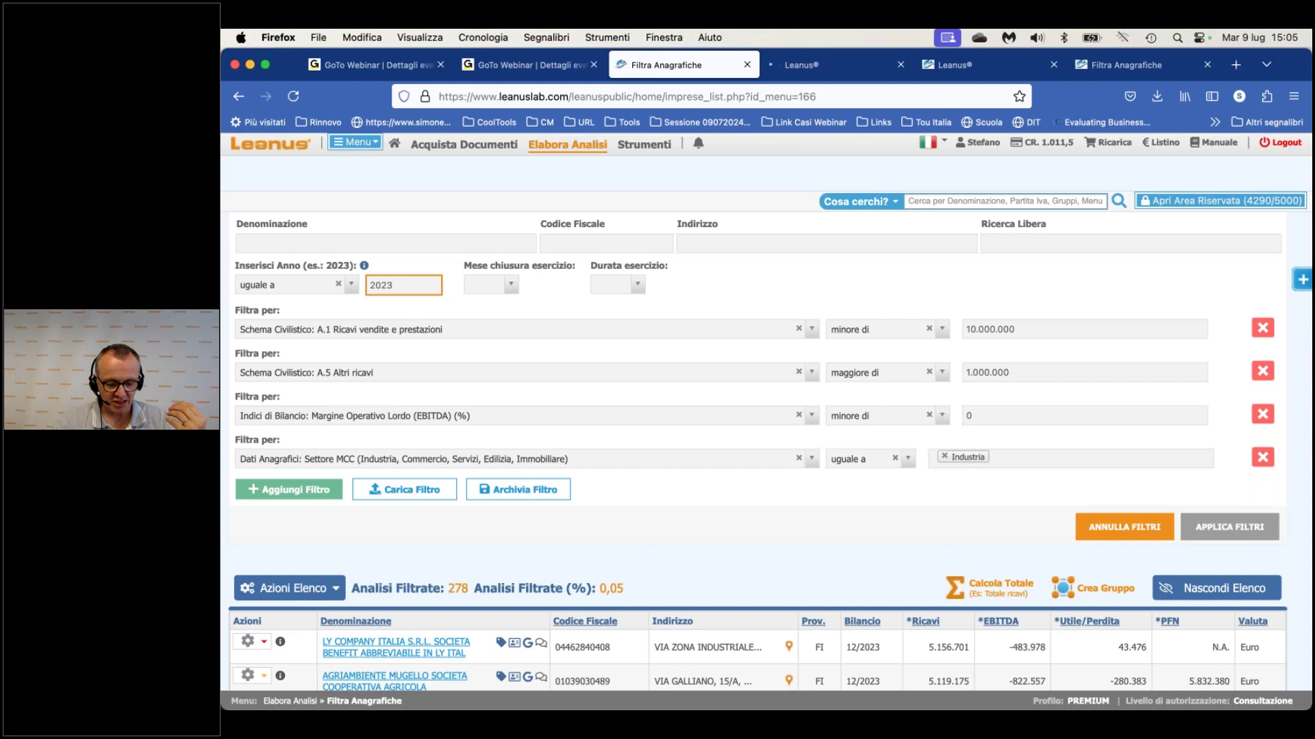
{"action": "scroll", "coordinate": [770, 431], "scroll_direction": "down", "scroll_amount": 2}
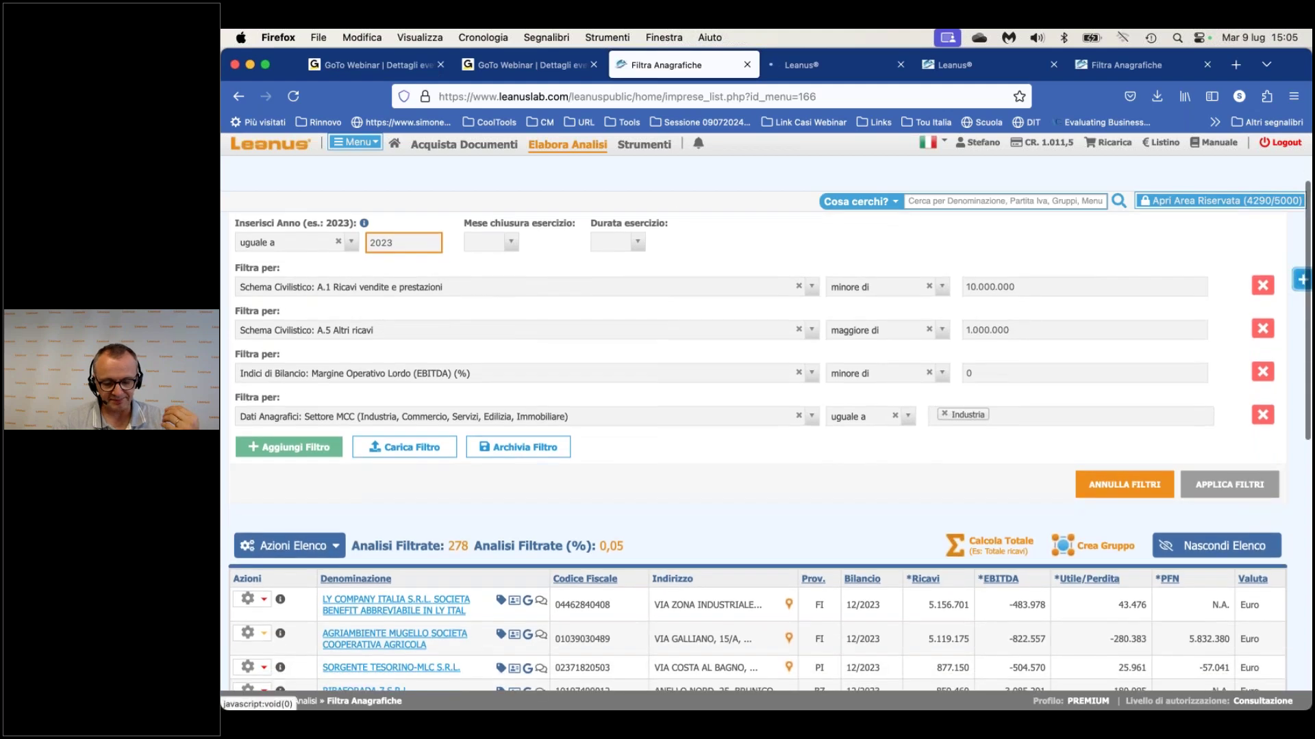
{"action": "scroll", "coordinate": [771, 438], "scroll_direction": "down", "scroll_amount": 2}
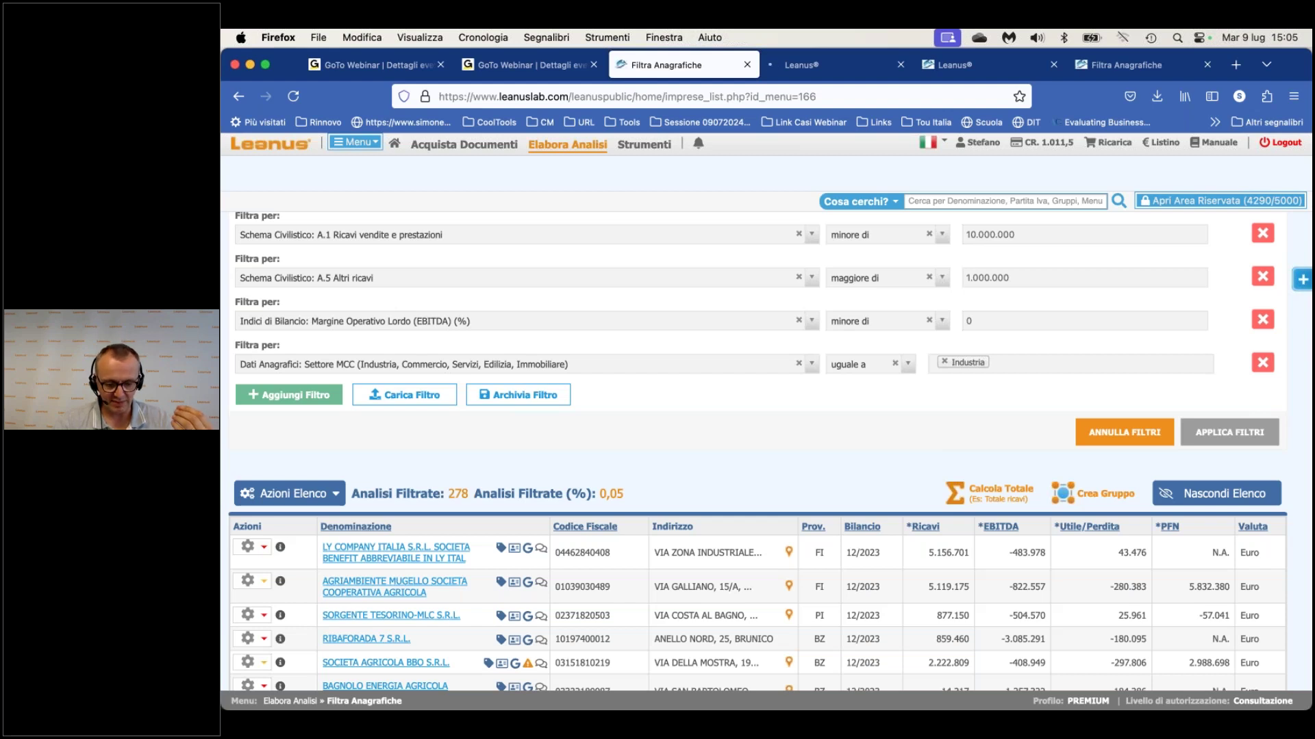
{"action": "scroll", "coordinate": [970, 275], "scroll_direction": "up", "scroll_amount": 1}
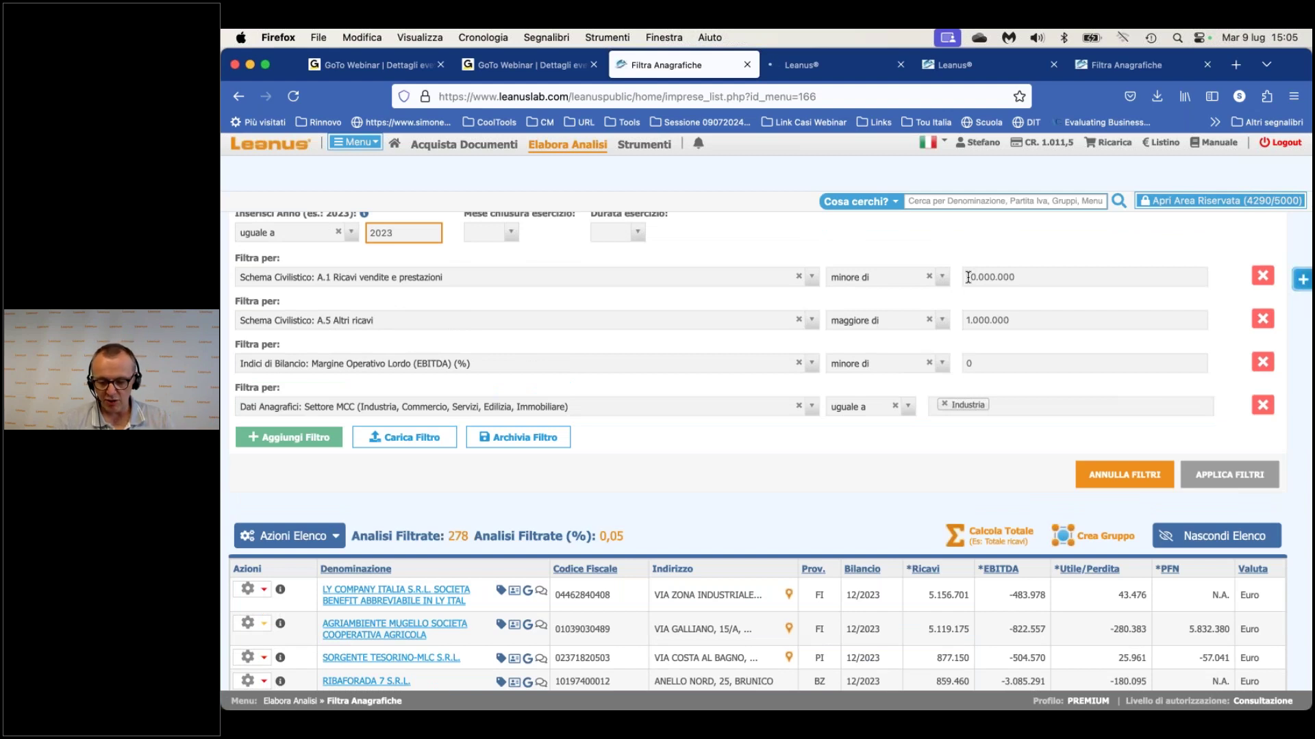
{"action": "scroll", "coordinate": [968, 276], "scroll_direction": "down", "scroll_amount": 1}
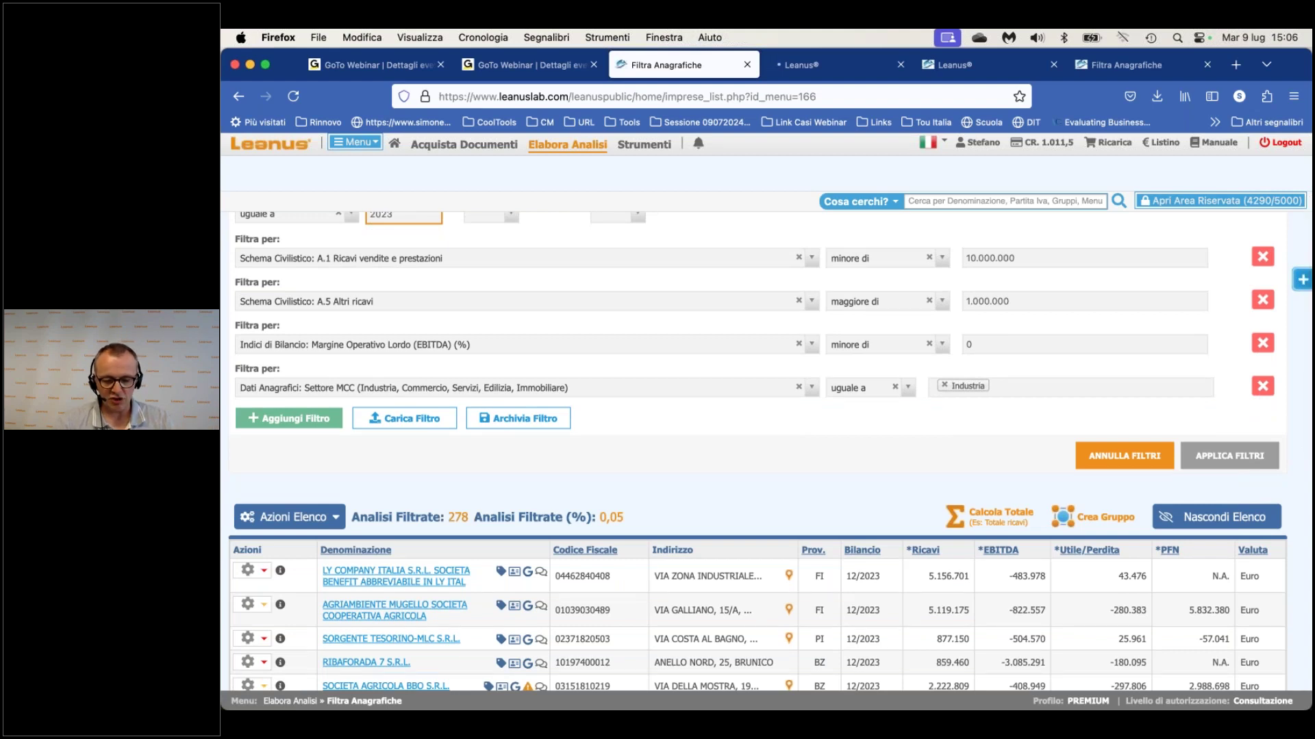
{"action": "scroll", "coordinate": [770, 448], "scroll_direction": "up", "scroll_amount": 4}
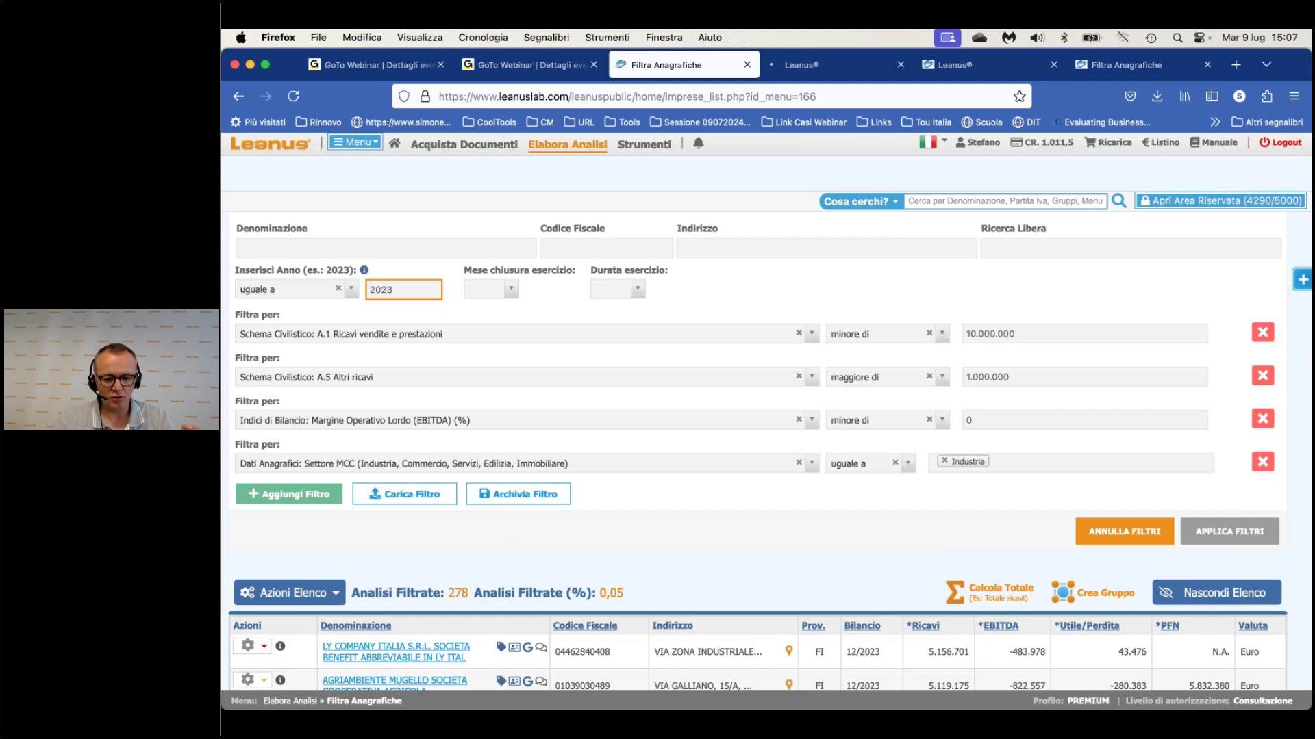
Check the loading state of the other open browser tabs and return to the Filtra Anagrafiche page for 2023.
{"action": "left_click", "coordinate": [837, 65]}
{"action": "left_click", "coordinate": [688, 71]}
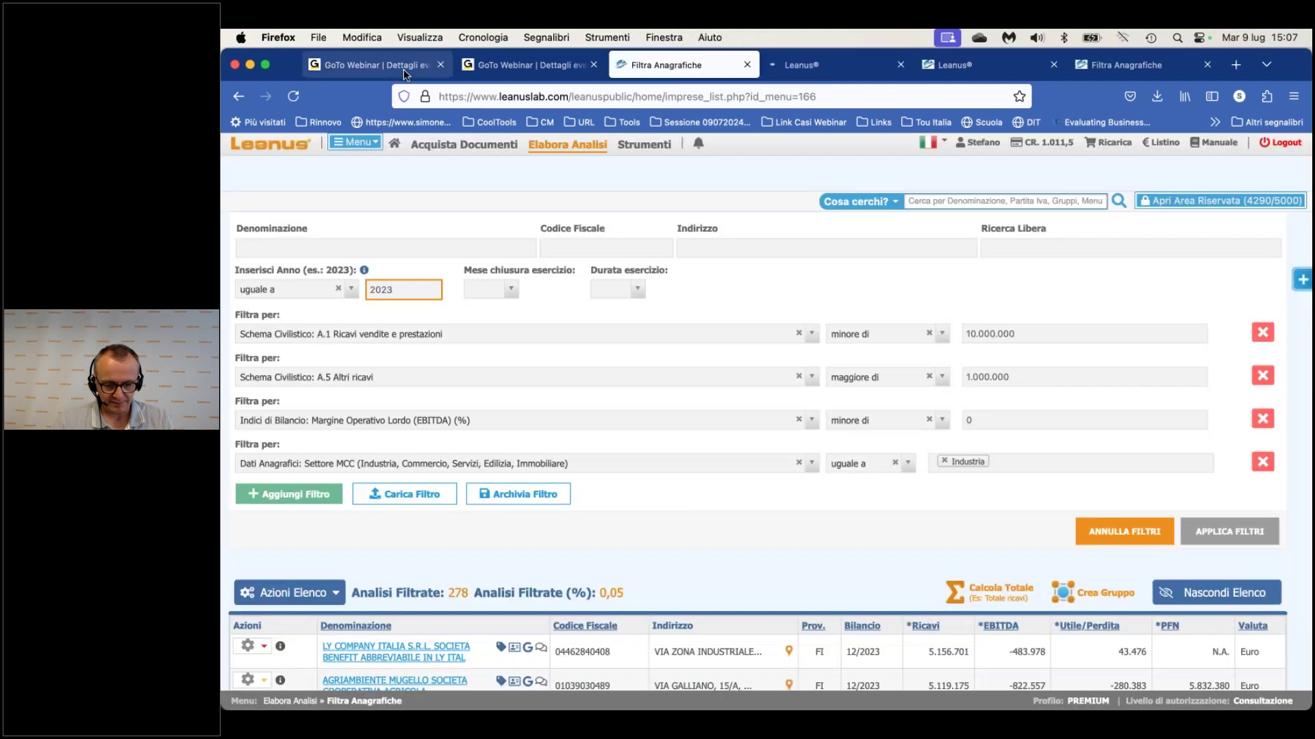
{"action": "left_click", "coordinate": [404, 68]}
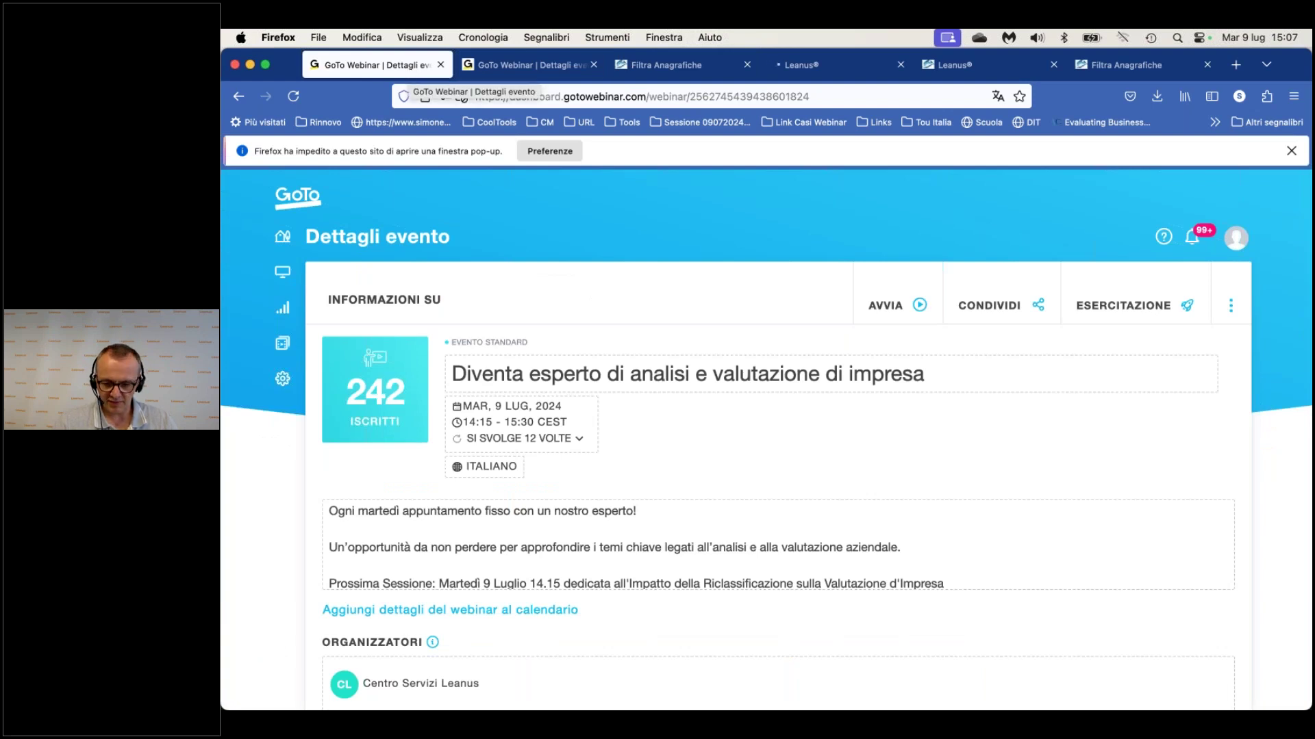
{"action": "key", "text": "super+4"}
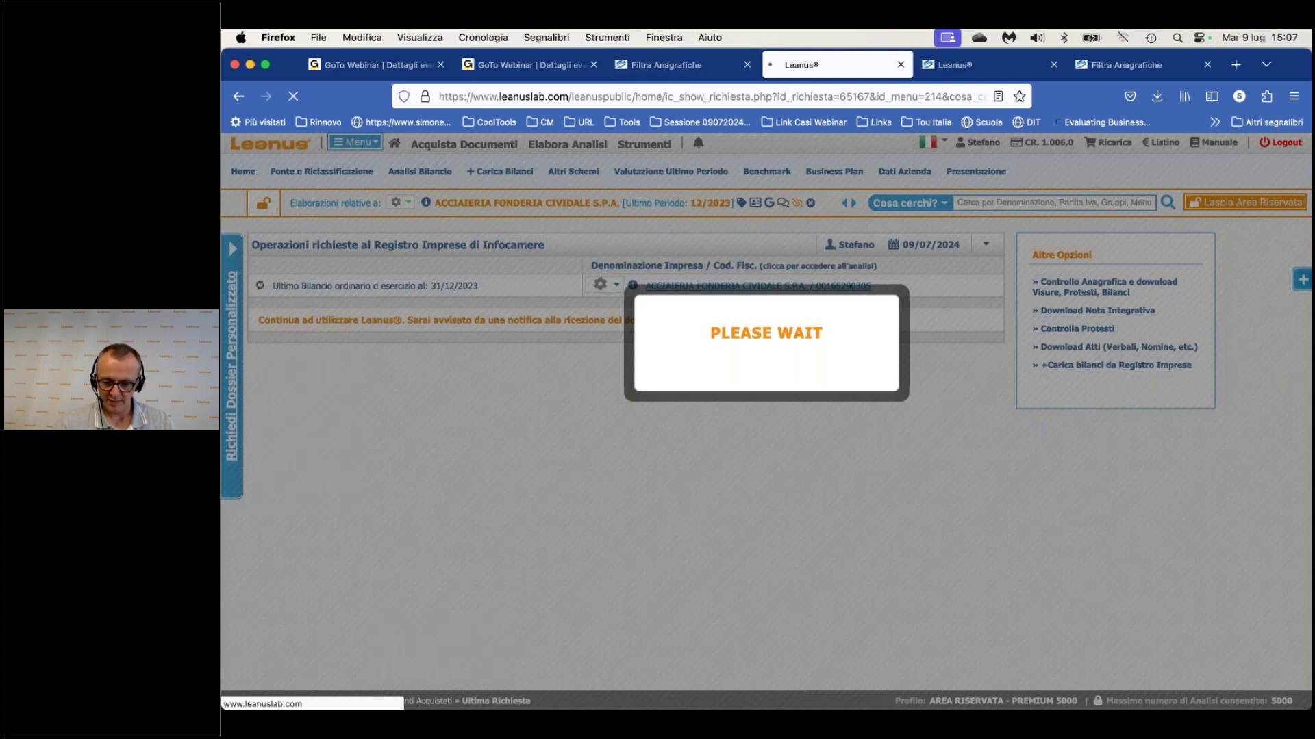
{"action": "left_click", "coordinate": [964, 67]}
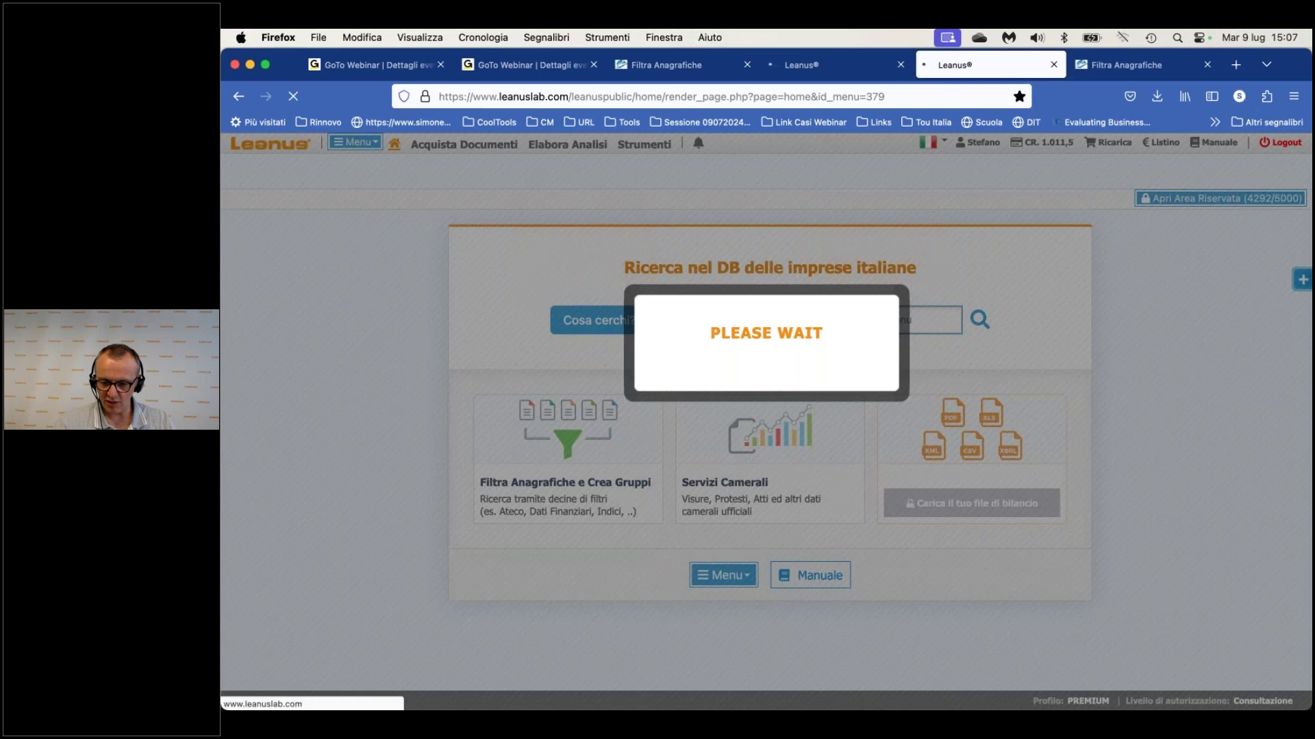
{"action": "left_click", "coordinate": [1126, 66]}
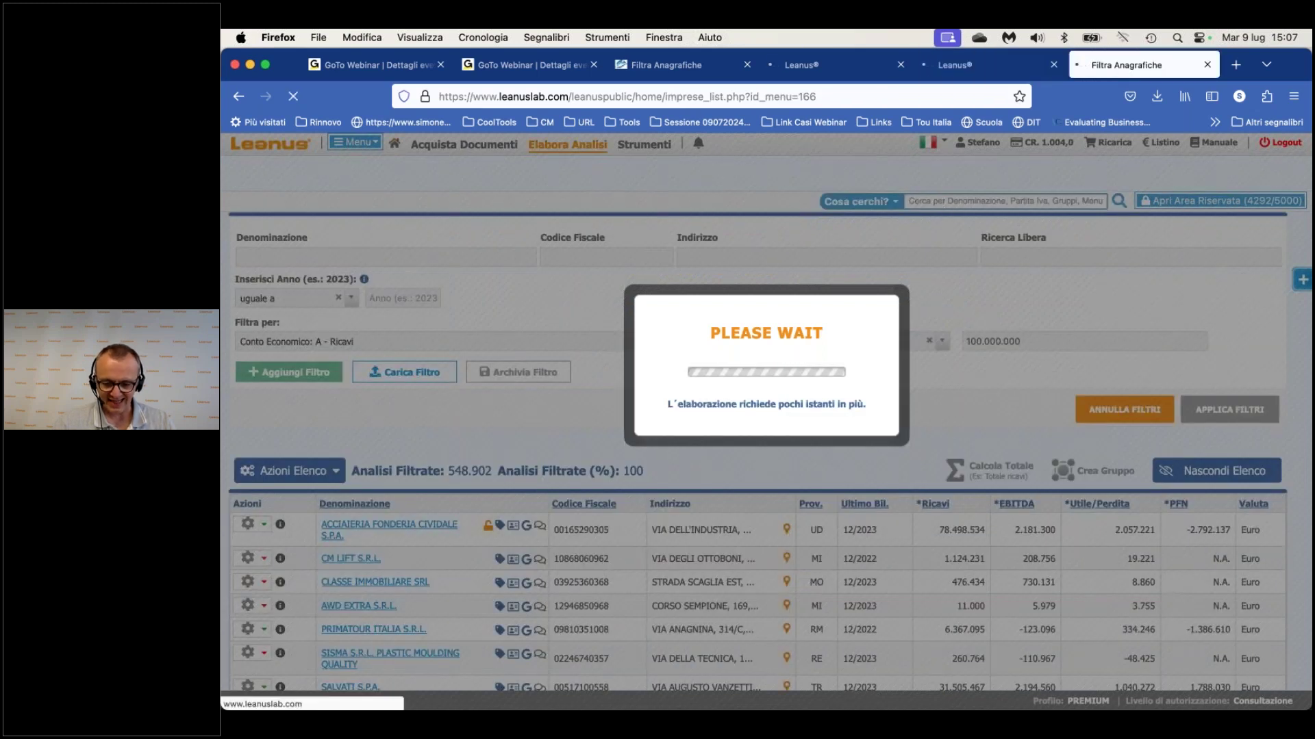
{"action": "left_click", "coordinate": [690, 65]}
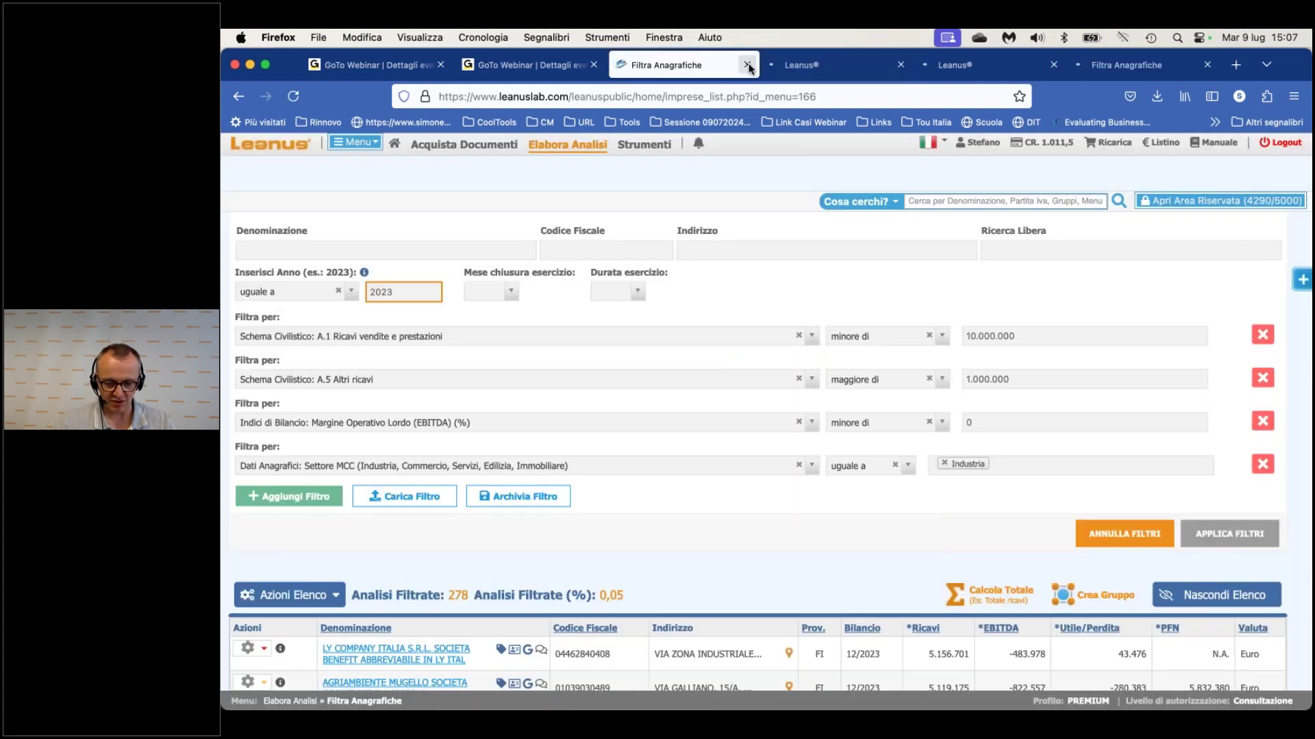
Close both GoTo Webinar tabs and the pending Leanus tabs, keeping only the Filtra Anagrafiche page for 2023.
{"action": "left_click", "coordinate": [520, 66]}
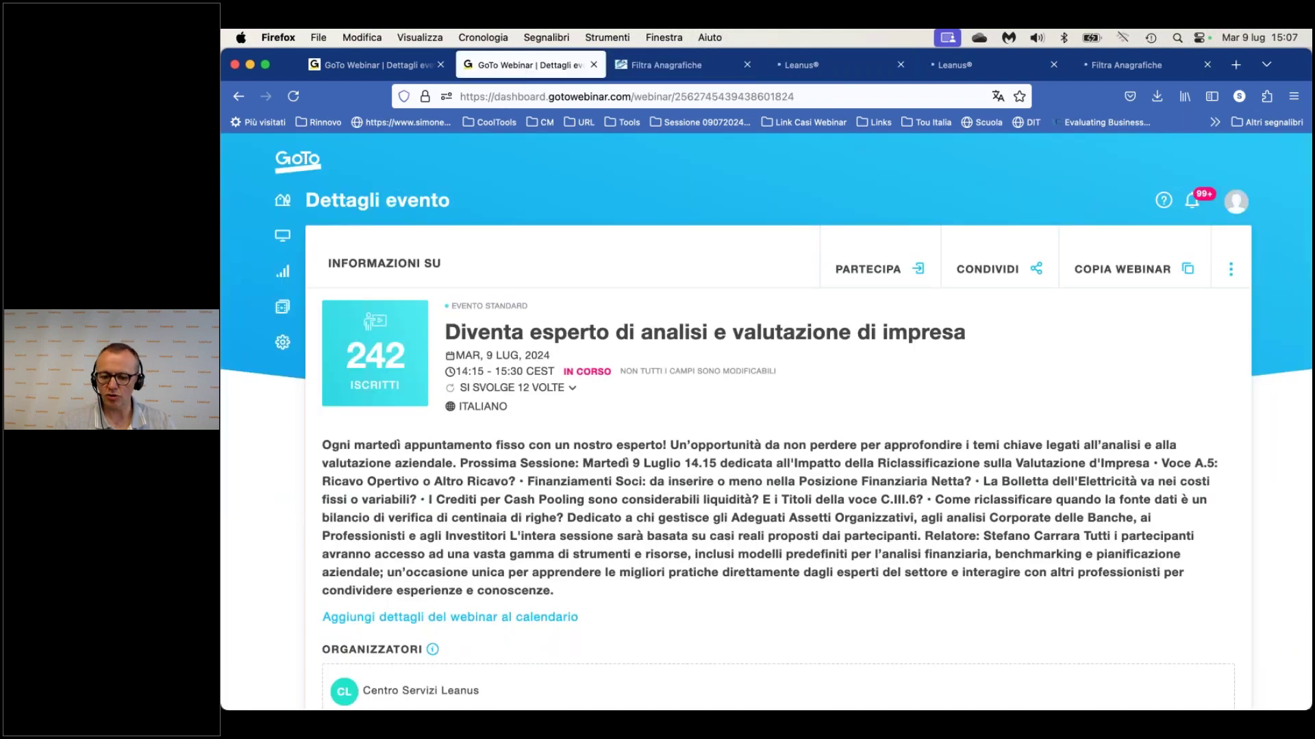
{"action": "key", "text": "super+w"}
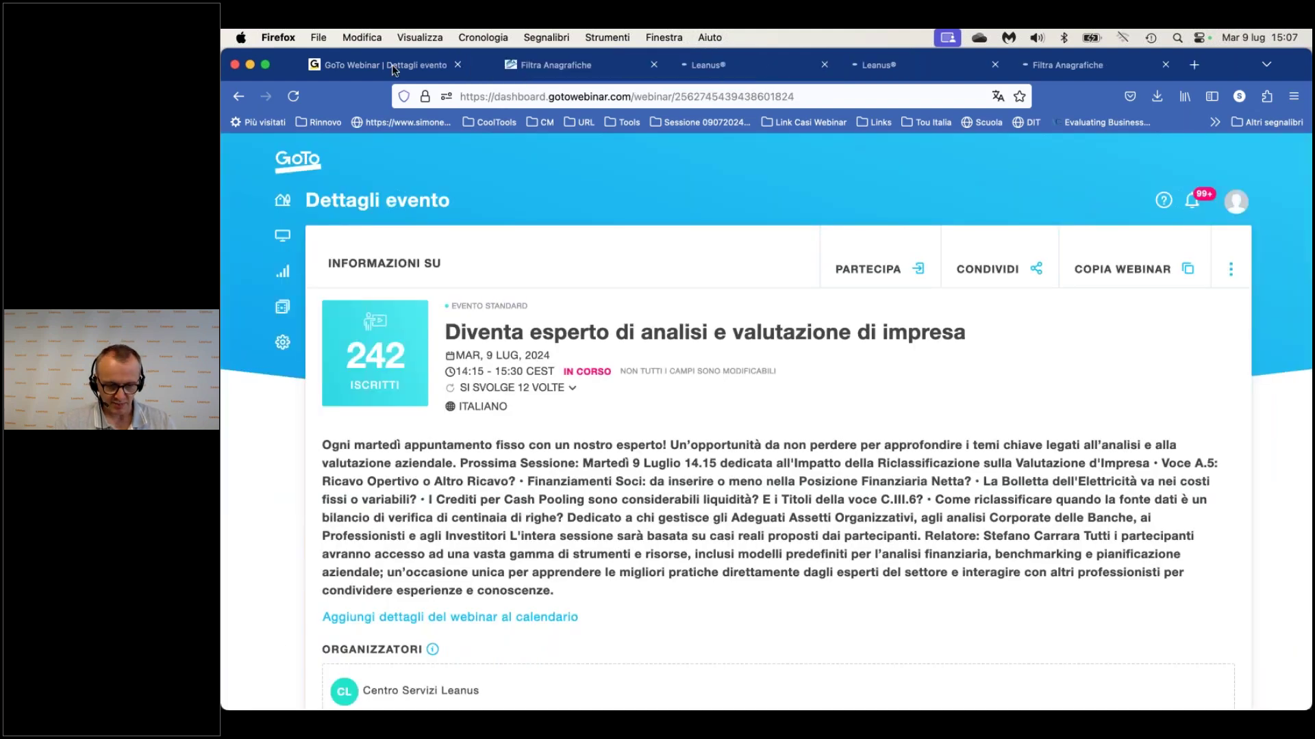
{"action": "key", "text": "super+w"}
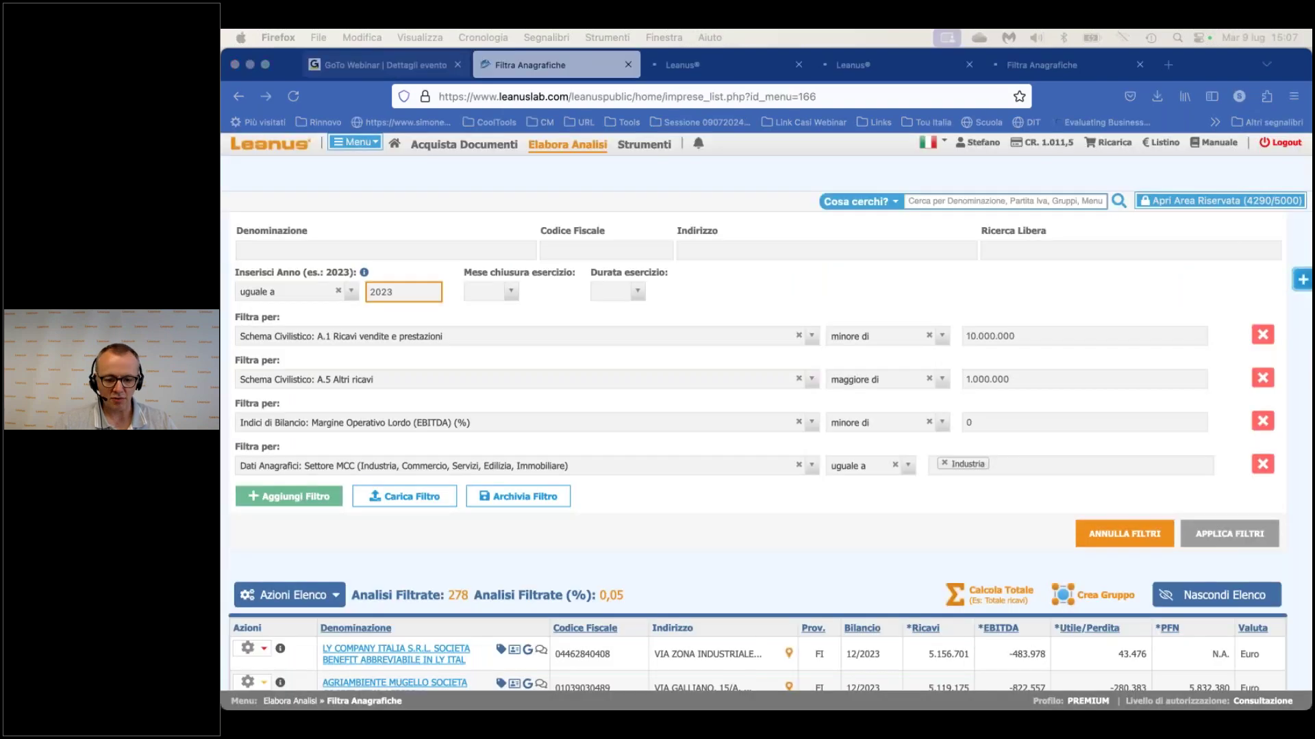
{"action": "key", "text": "super+shift+t"}
{"action": "left_click_drag", "start_coordinate": [393, 68], "coordinate": [628, 68]}
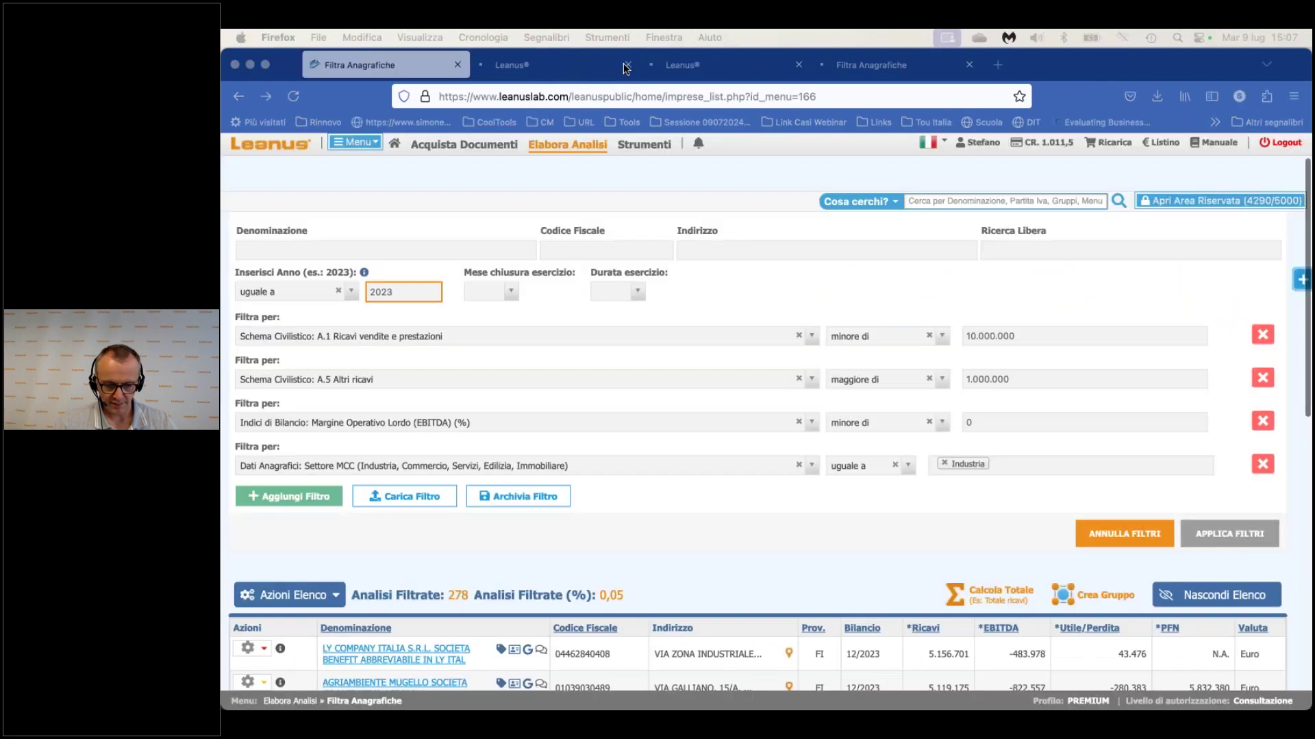
{"action": "left_click", "coordinate": [627, 65]}
{"action": "left_click", "coordinate": [627, 65]}
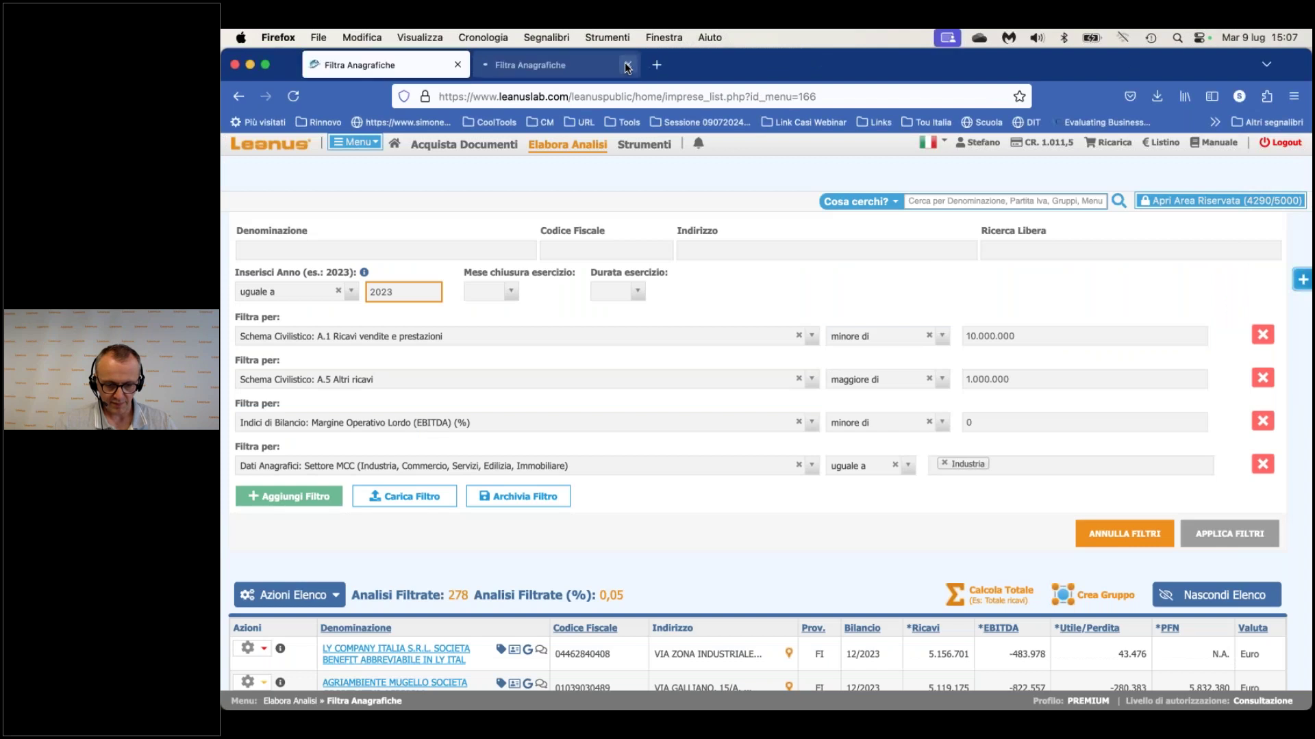
{"action": "left_click", "coordinate": [627, 65]}
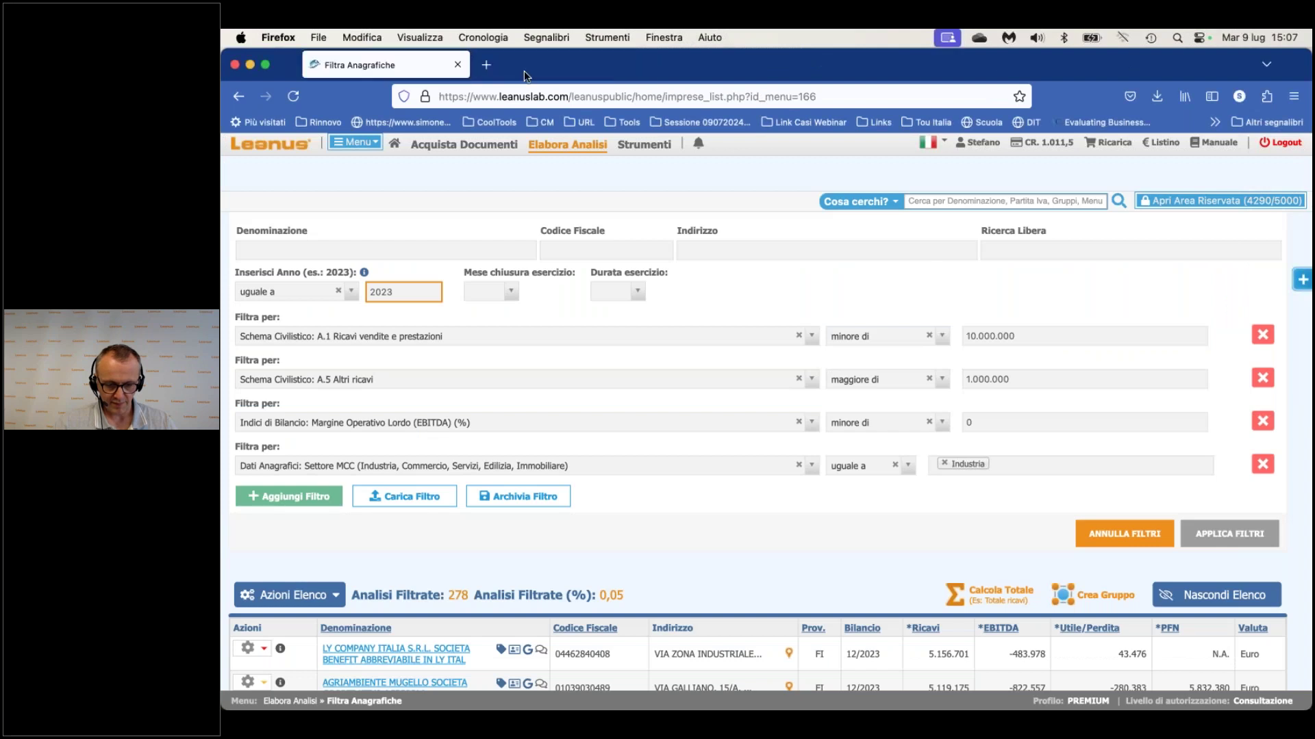
Try to open the Leanus login page from leanus.it in a new Firefox tab.
{"action": "left_click", "coordinate": [486, 65]}
{"action": "type", "text": "leanus.it/"}
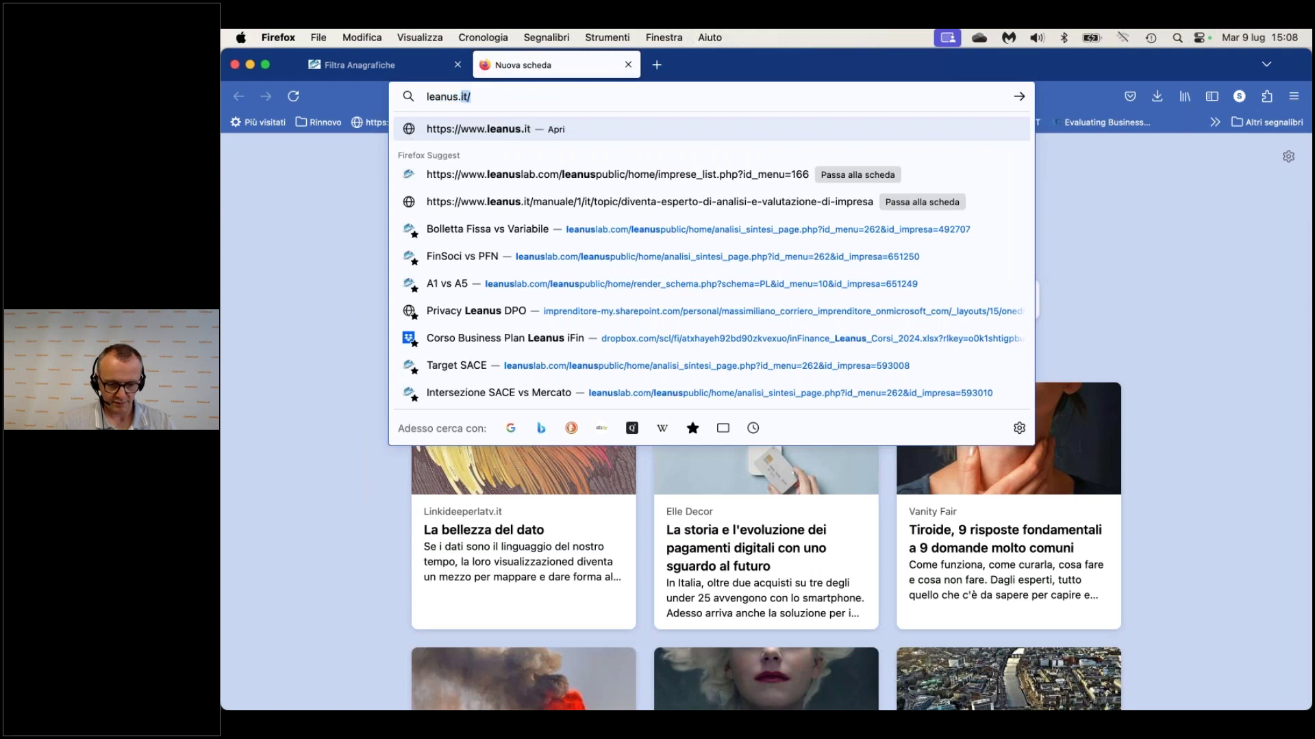
{"action": "key", "text": "Return"}
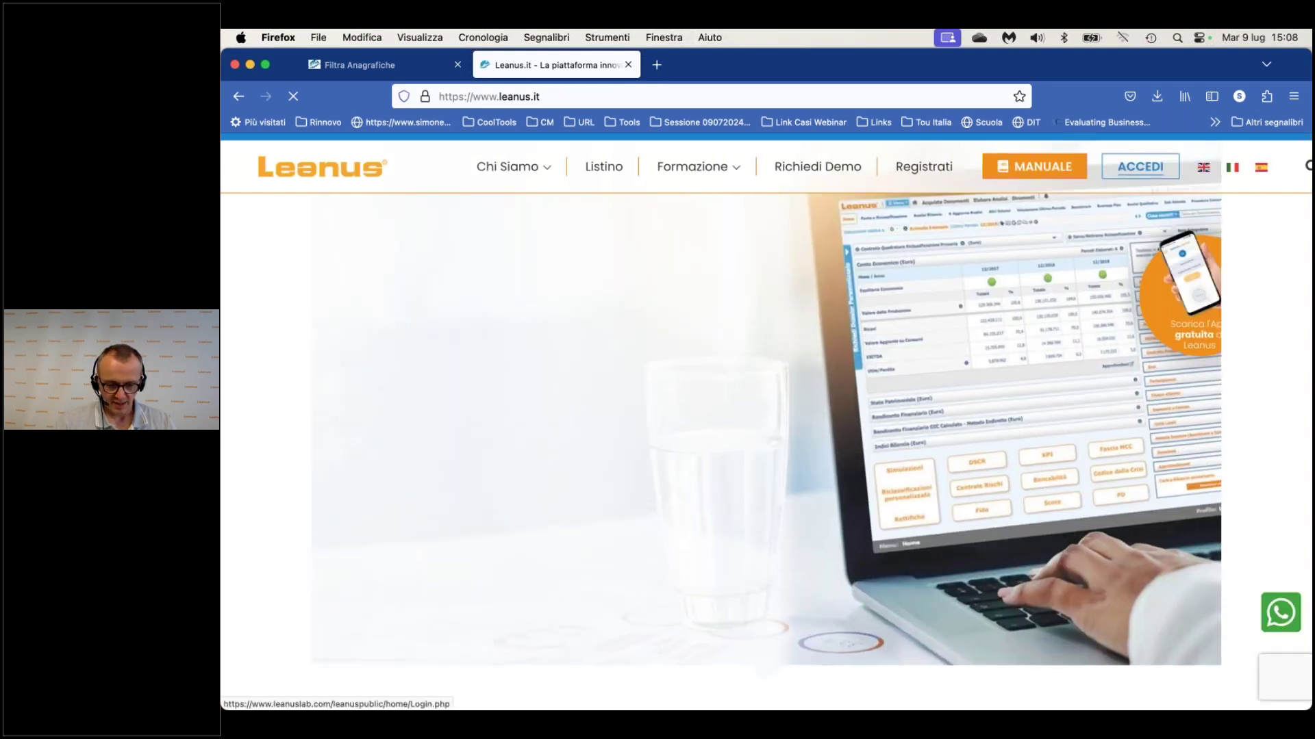
{"action": "left_click", "coordinate": [504, 182]}
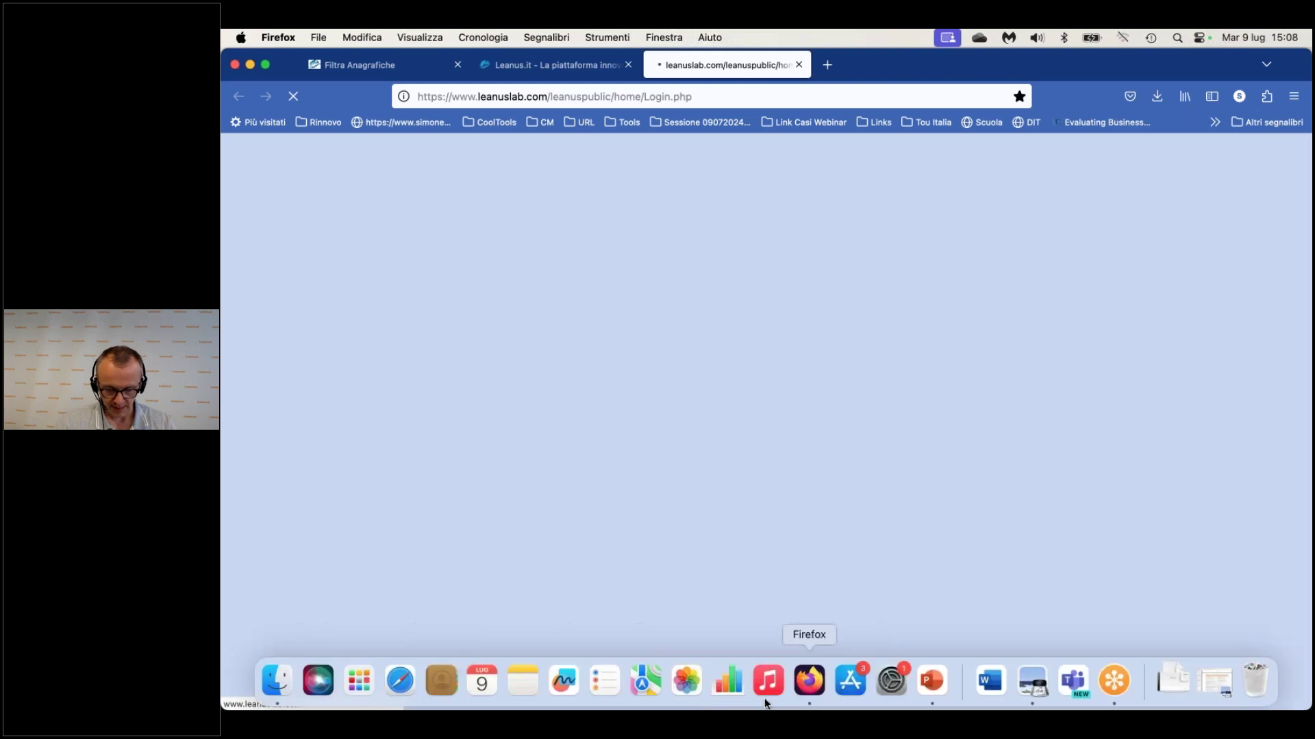
Switch to Safari and open the Leanus login page in a new tab from leanus.it.
{"action": "left_click", "coordinate": [387, 681]}
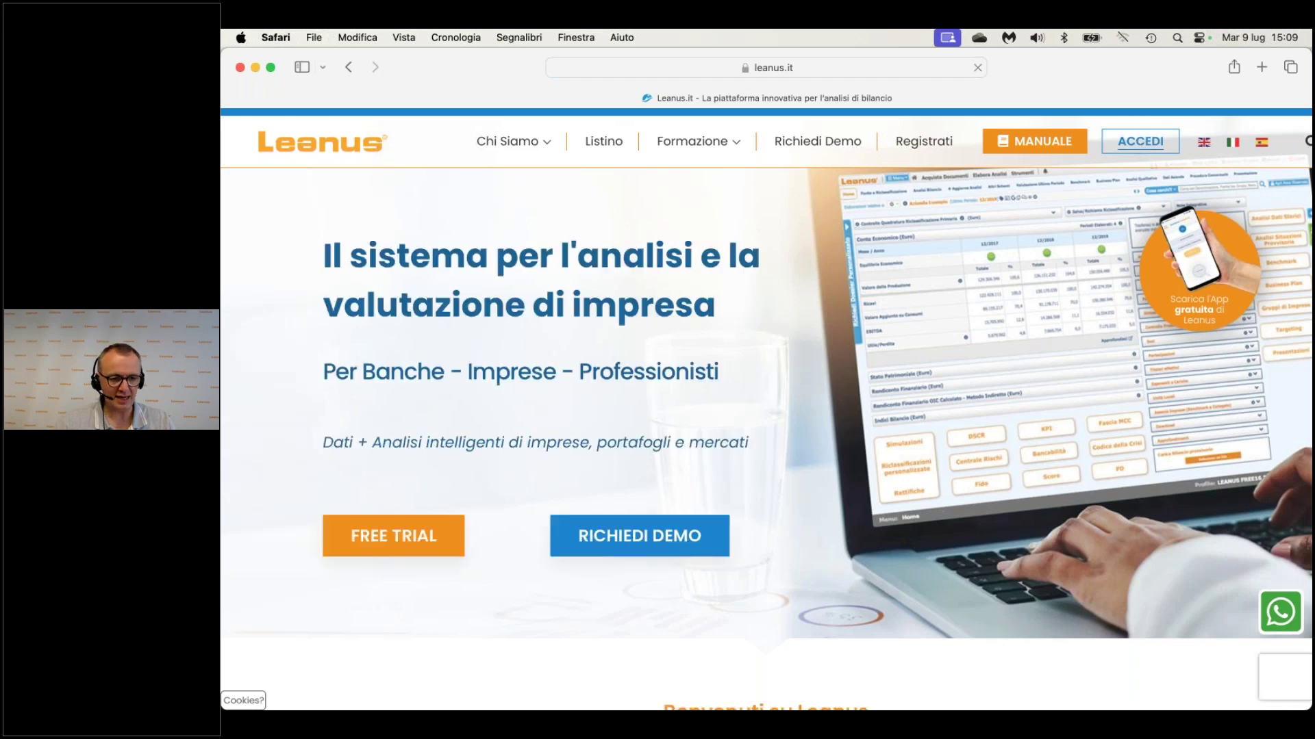
{"action": "key", "text": "super+t"}
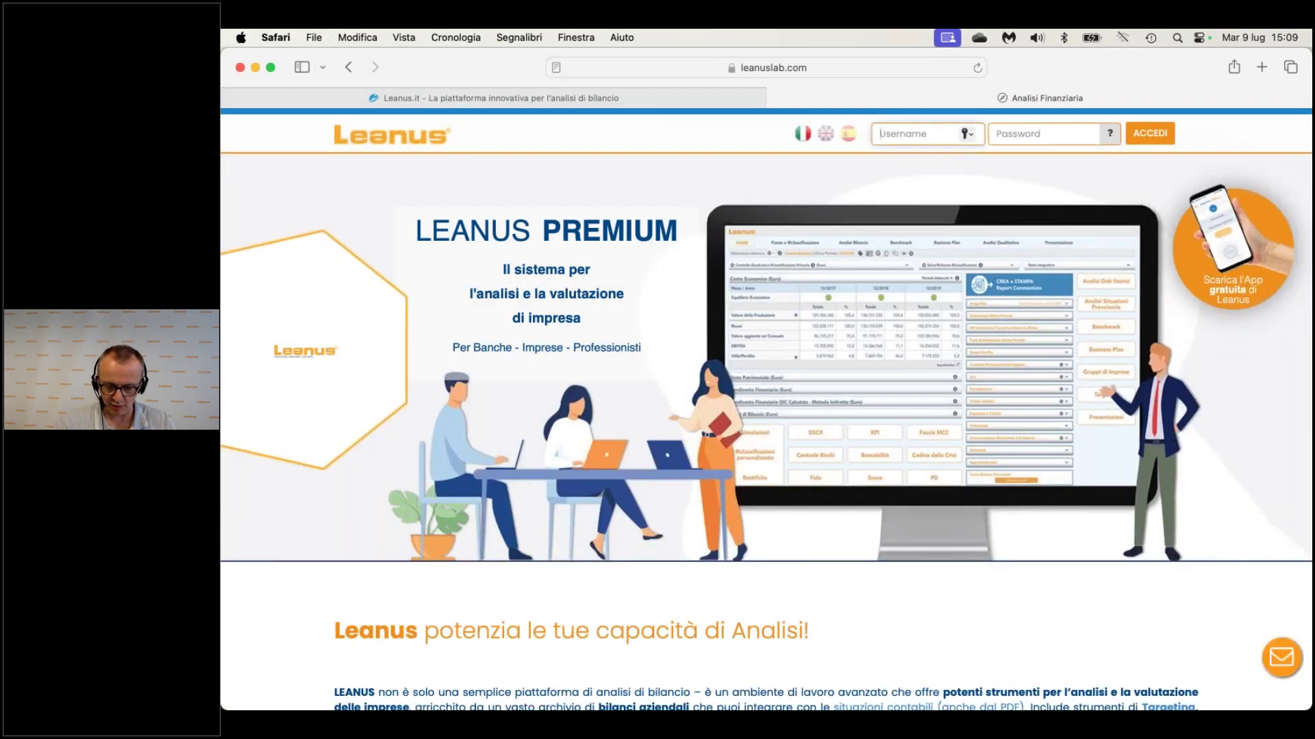
Sign in to Leanus with the account username and password, accepting to continue despite the other active session.
{"action": "type", "text": "premiumsst"}
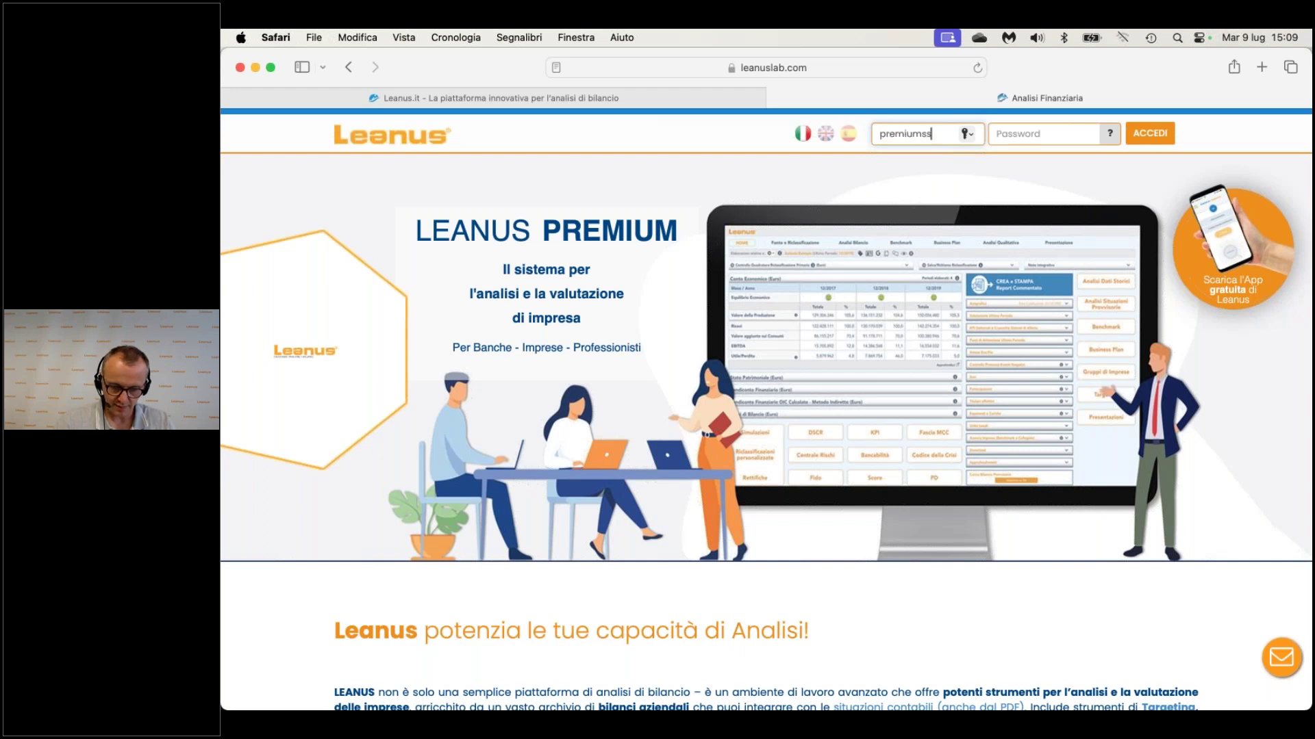
{"action": "key", "text": "BackSpace"}
{"action": "key", "text": "BackSpace"}
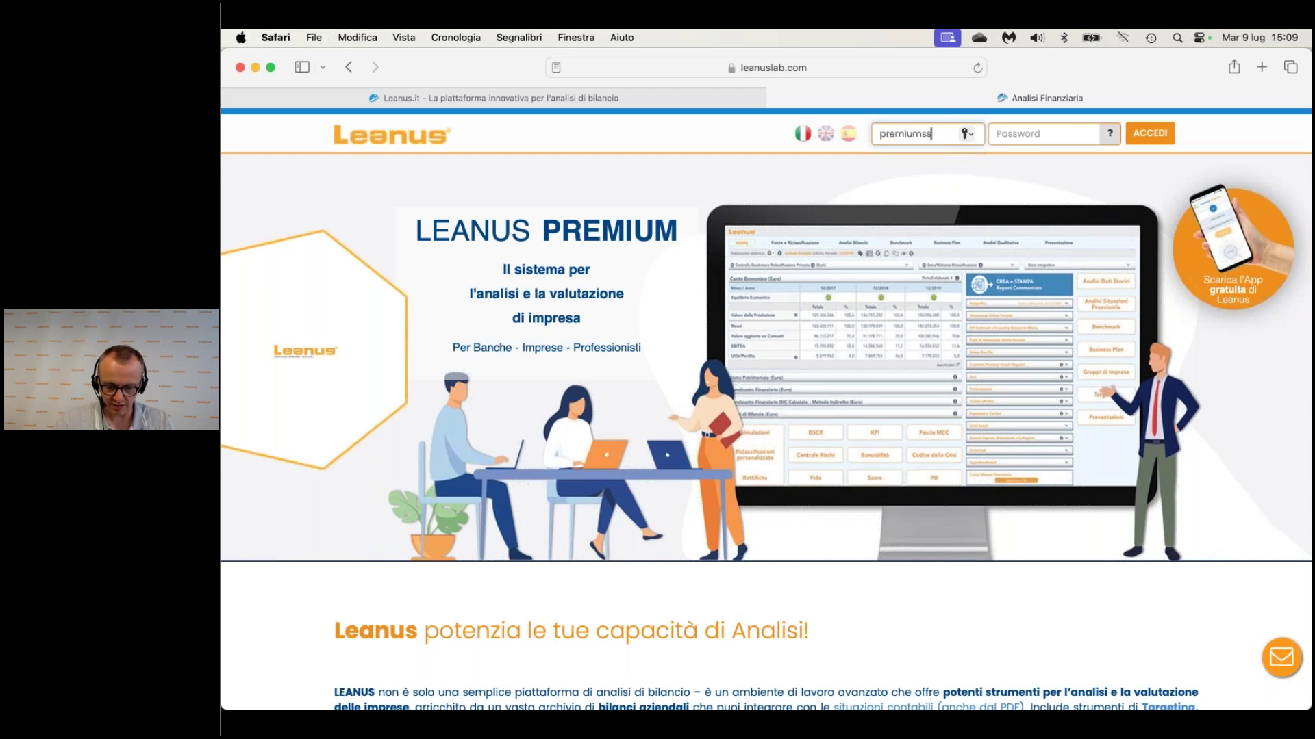
{"action": "type", "text": "tef"}
{"action": "key", "text": "Tab"}
{"action": "type", "text": "*********"}
{"action": "key", "text": "Return"}
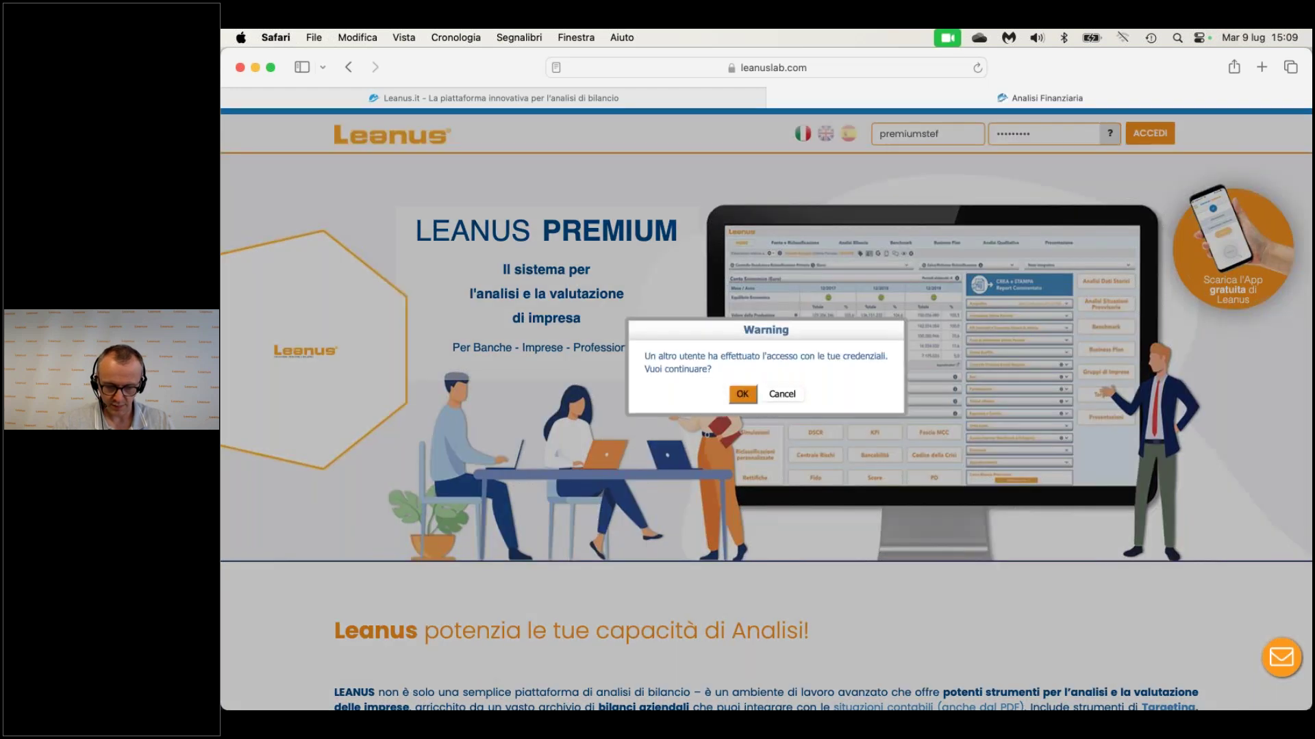
{"action": "key", "text": "Return"}
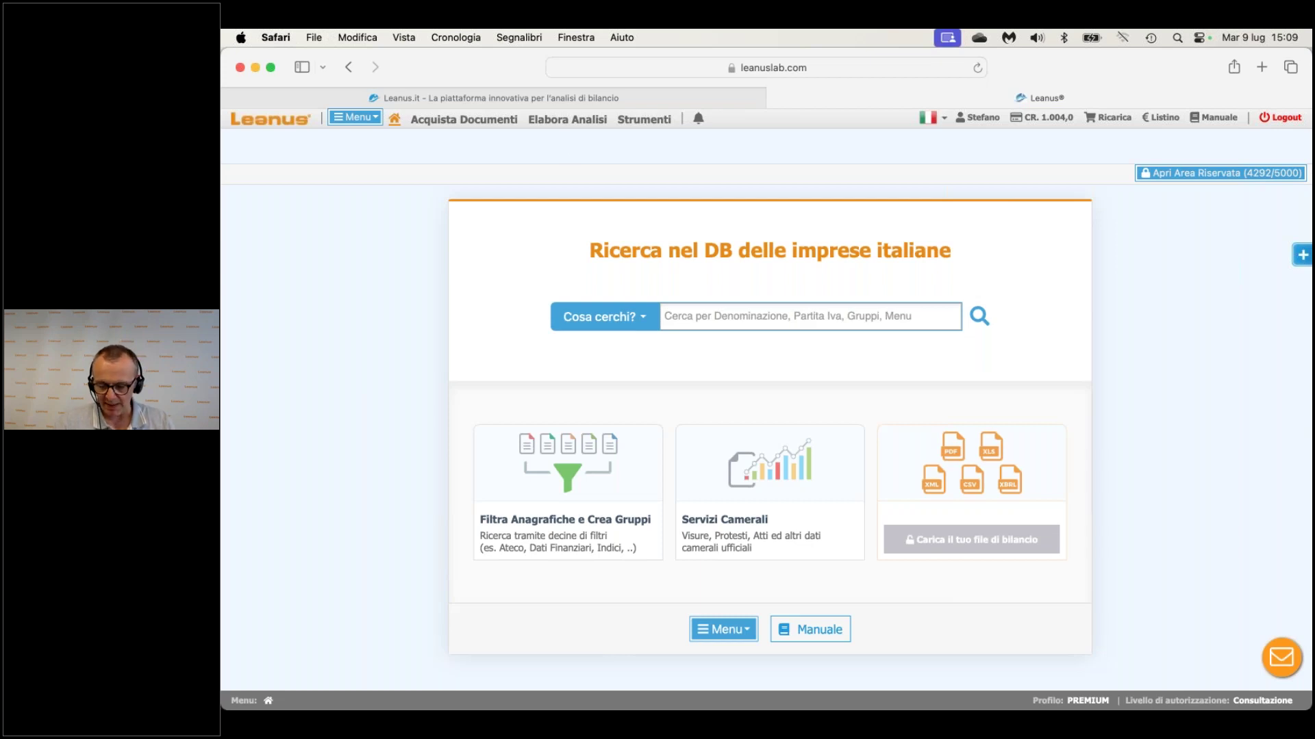
Enter the Area Riservata and open the analysis of ACCIAIERIA FONDERIA CIVIDALE S.P.A. from the list.
{"action": "left_click", "coordinate": [1190, 178]}
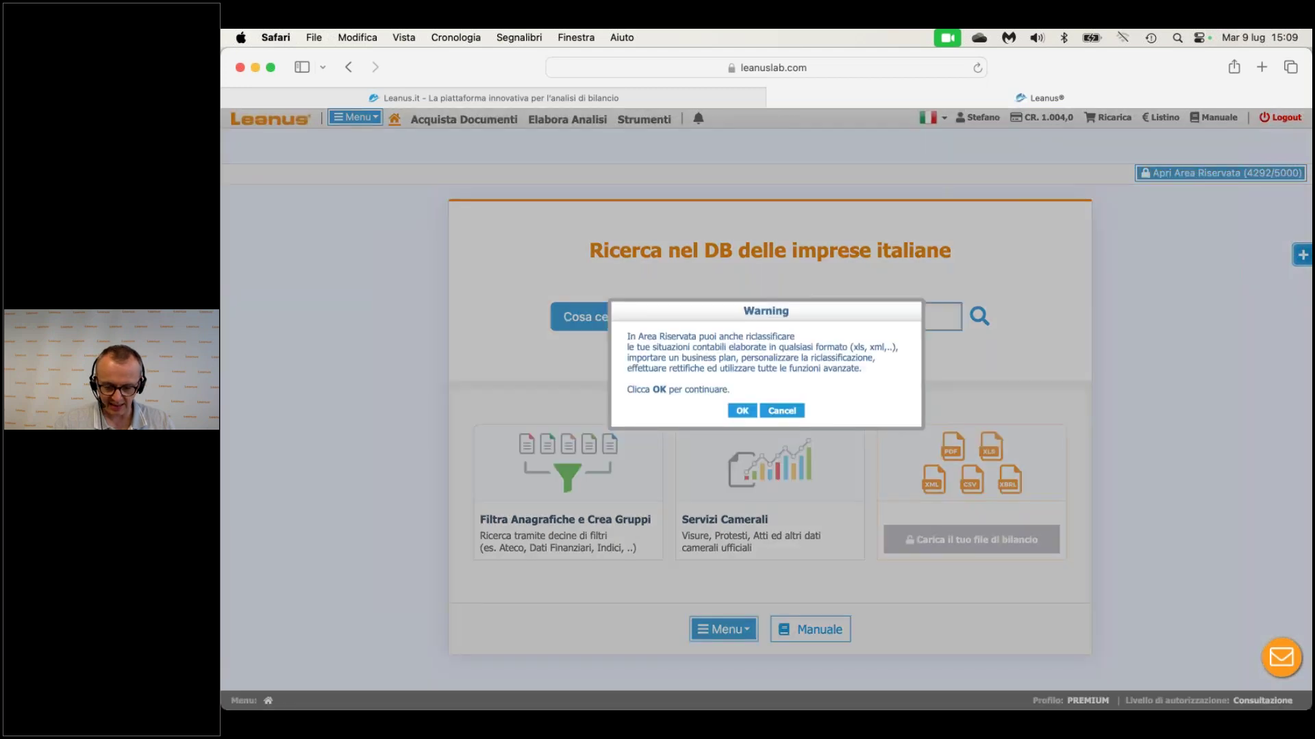
{"action": "left_click", "coordinate": [742, 410]}
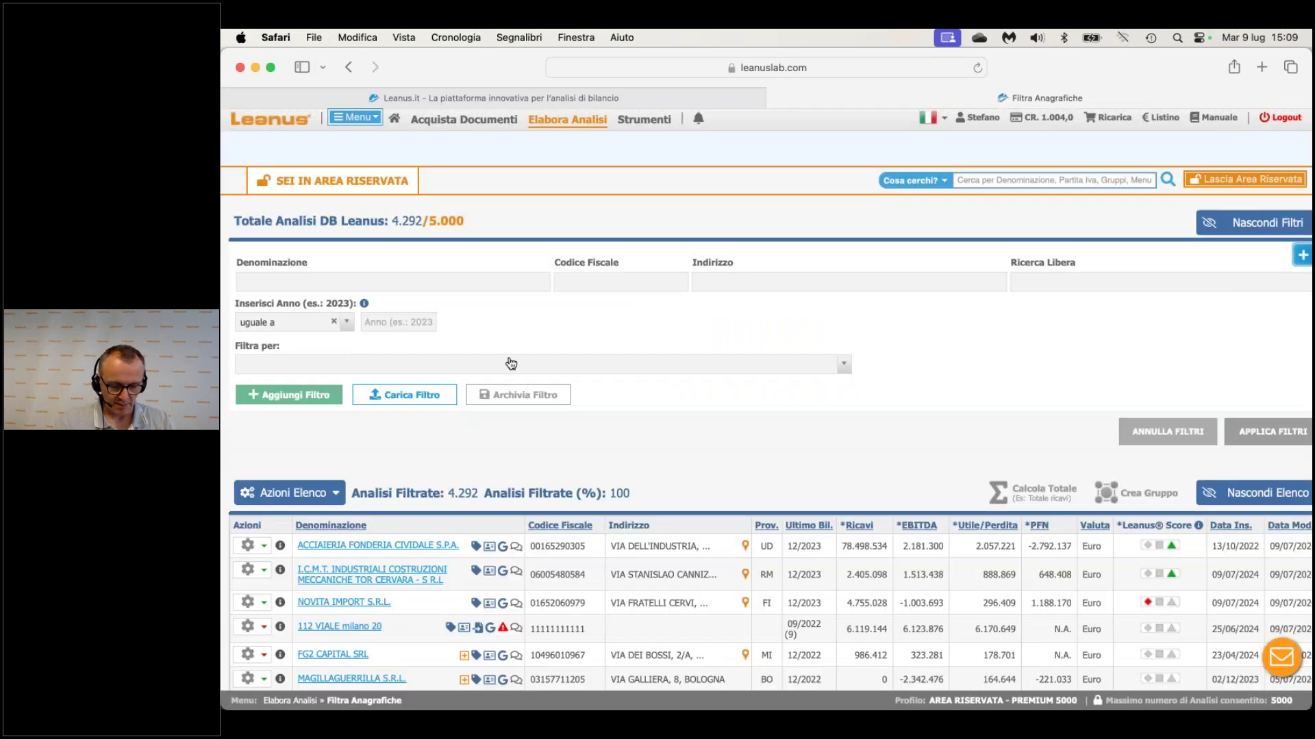
{"action": "scroll", "coordinate": [534, 370], "scroll_direction": "down", "scroll_amount": 2}
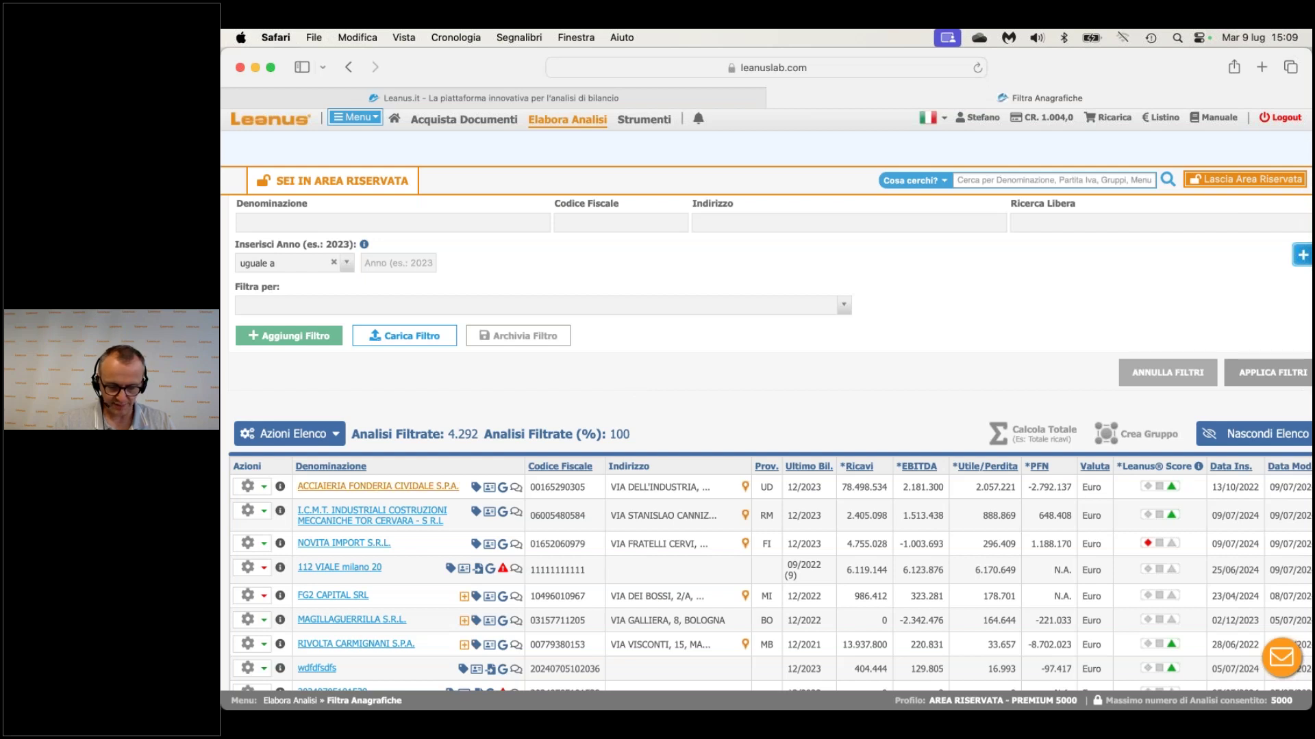
{"action": "left_click", "coordinate": [377, 486]}
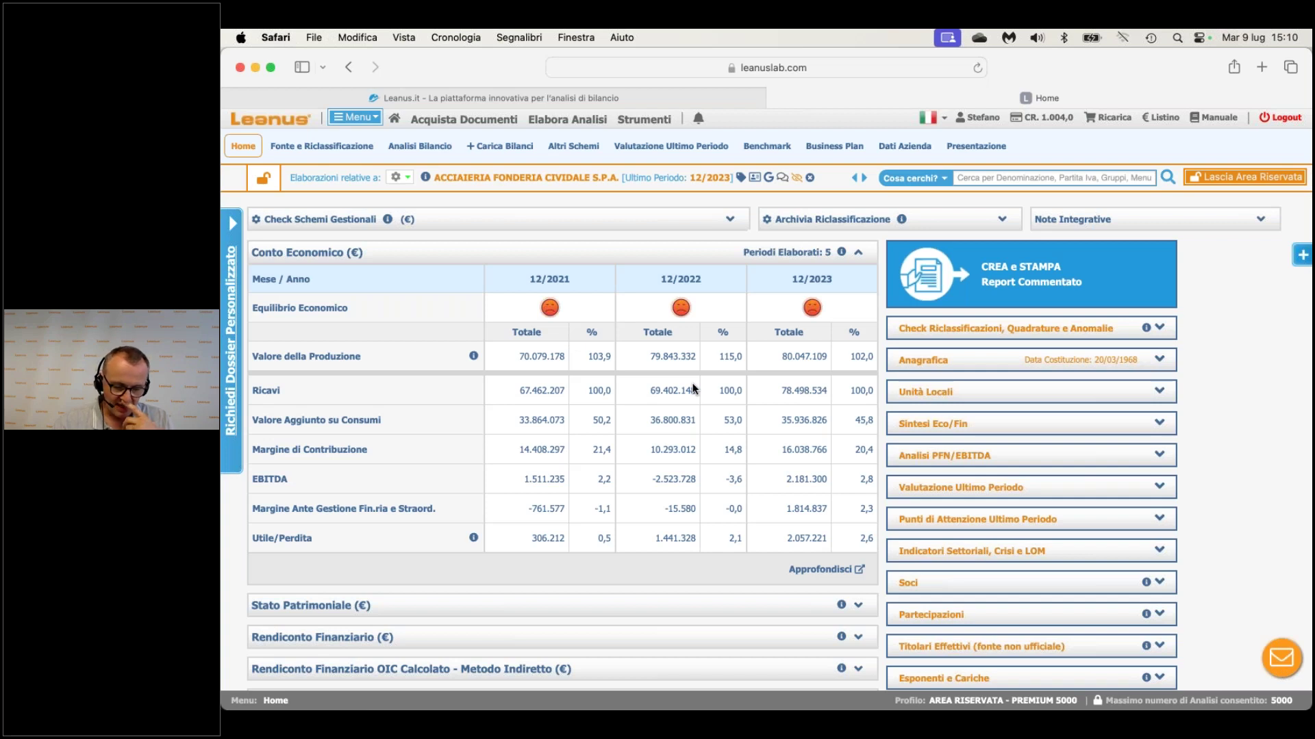
{"action": "scroll", "coordinate": [693, 389], "scroll_direction": "down", "scroll_amount": 2}
{"action": "scroll", "coordinate": [693, 388], "scroll_direction": "up", "scroll_amount": 2}
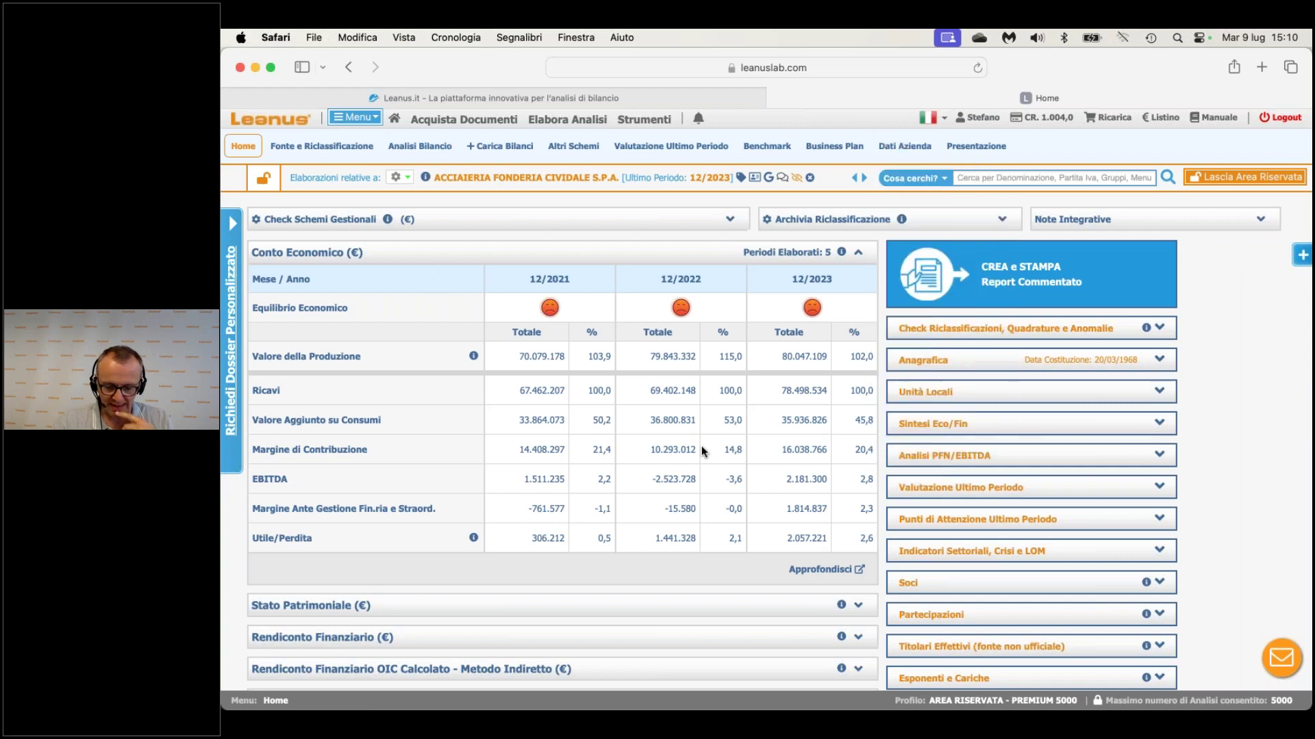
Open the full Conto Economico (Gestionale) and check the items reclassified under 2.1 - Costi Variabili Produzione.
{"action": "left_click", "coordinate": [805, 572]}
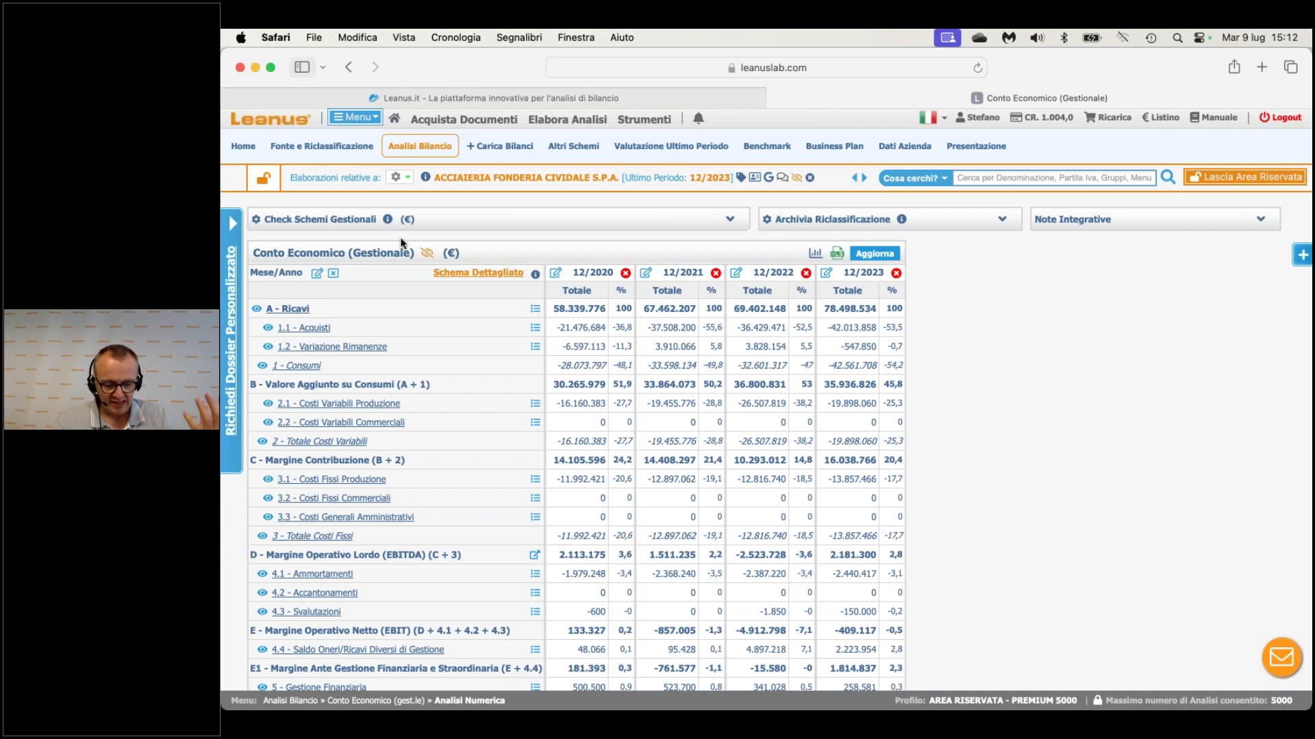
{"action": "left_click", "coordinate": [377, 405]}
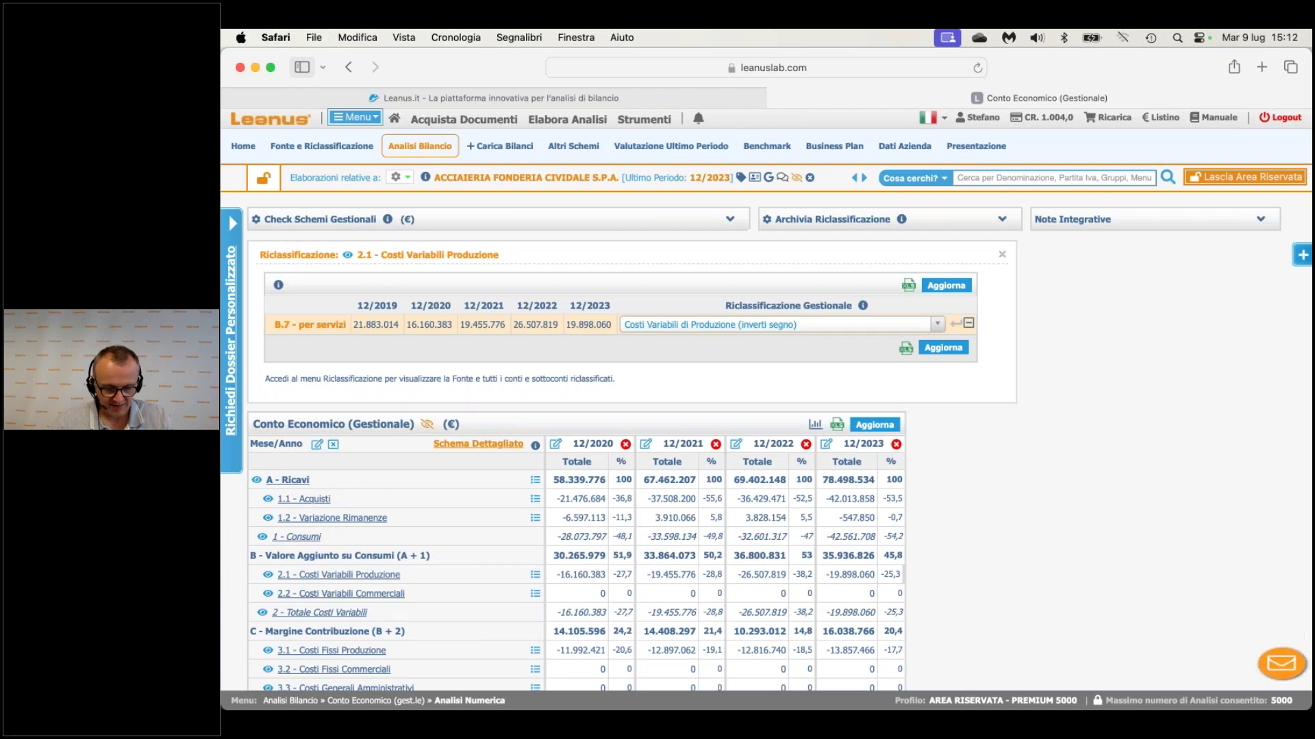
{"action": "triple_click", "coordinate": [425, 255]}
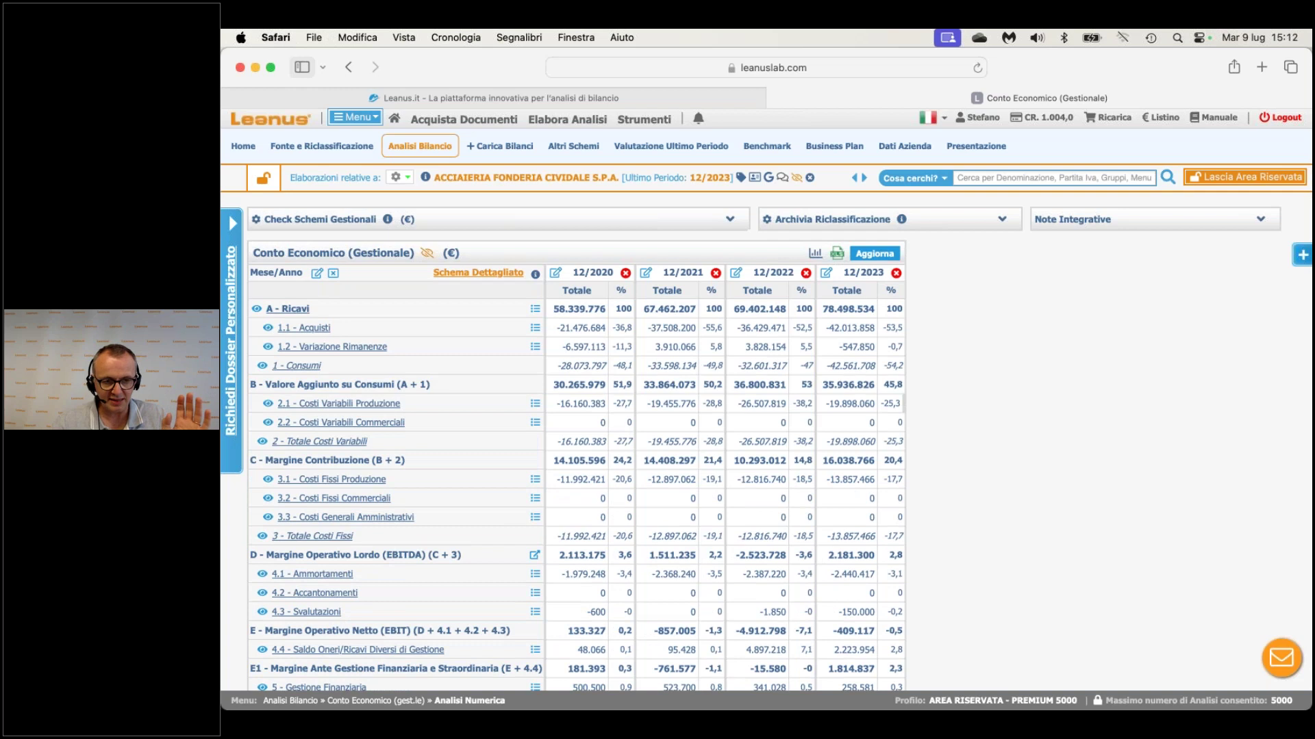
Check the items reclassified under 3.1 - Costi Fissi Produzione, close them and switch to the Schema Dettagliato.
{"action": "scroll", "coordinate": [577, 485], "scroll_direction": "down", "scroll_amount": 2}
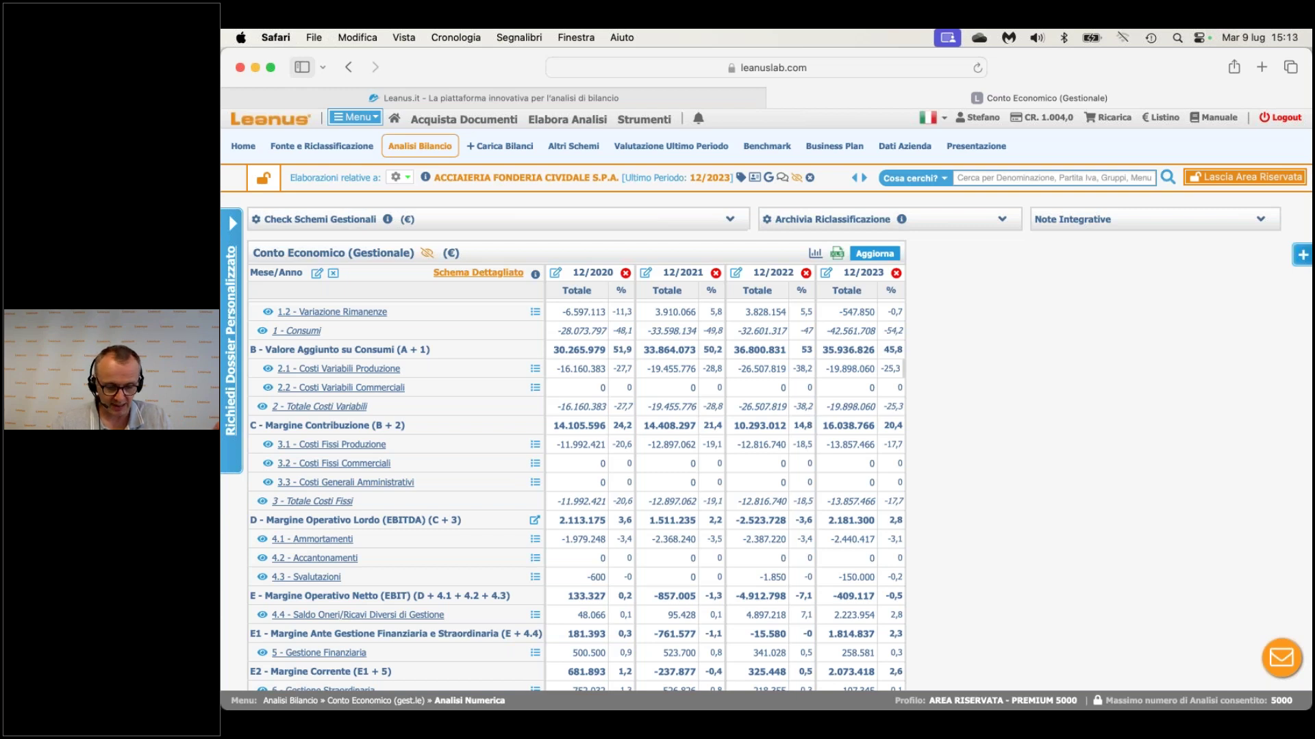
{"action": "left_click", "coordinate": [360, 446]}
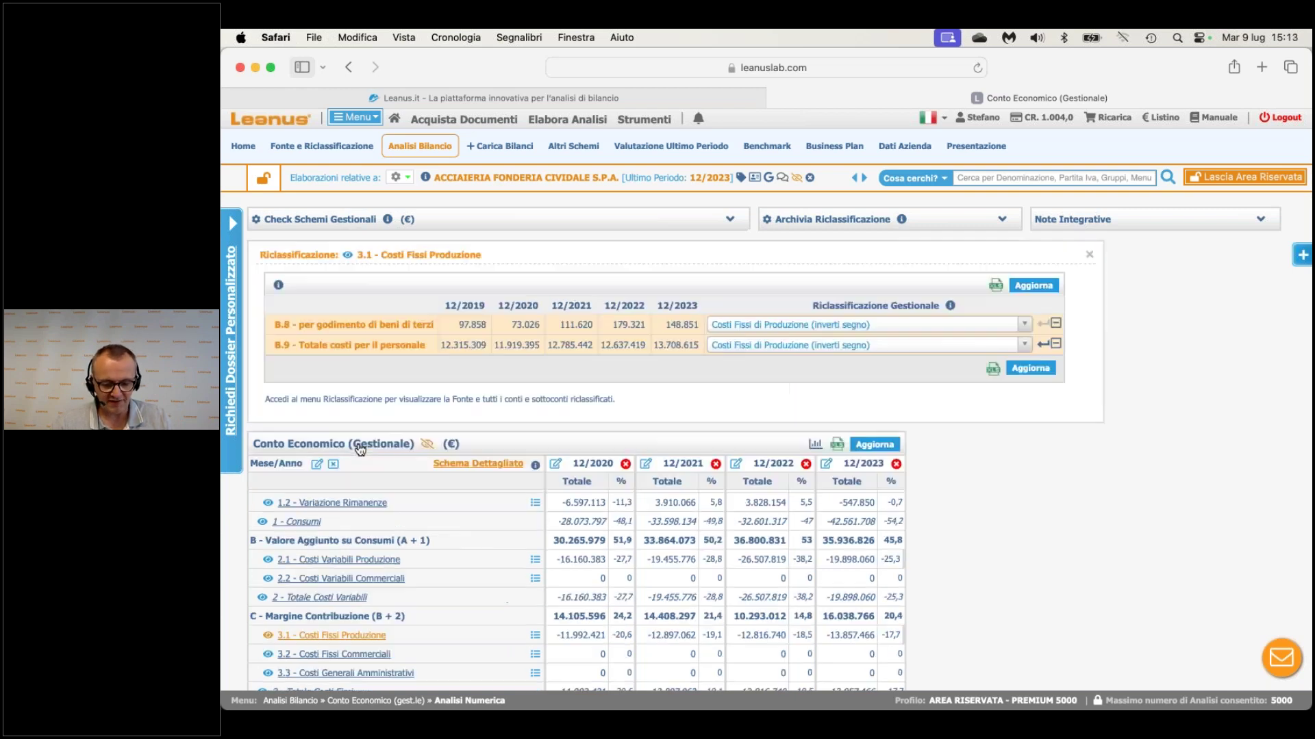
{"action": "triple_click", "coordinate": [359, 326]}
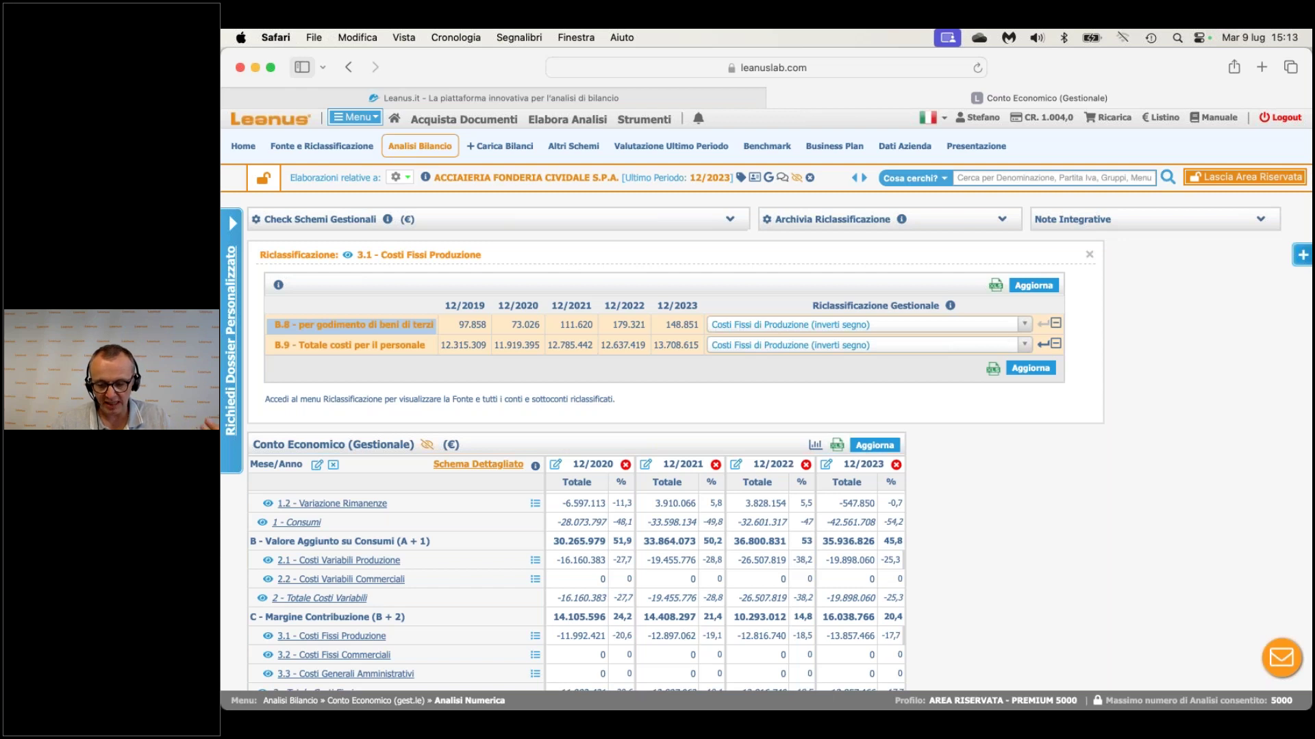
{"action": "left_click", "coordinate": [1088, 254]}
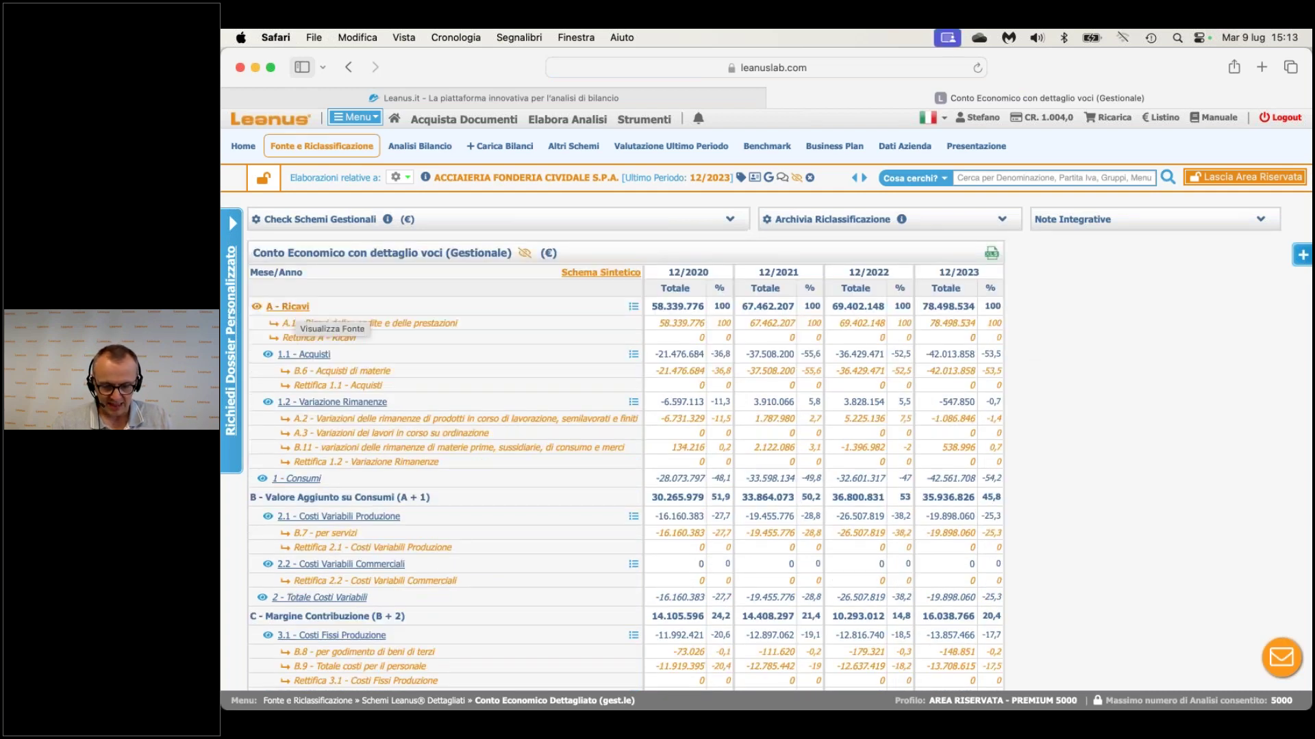
Highlight the source items under Ricavi, Acquisti and Variazione Rimanenze in the detailed Conto Economico.
{"action": "triple_click", "coordinate": [287, 323]}
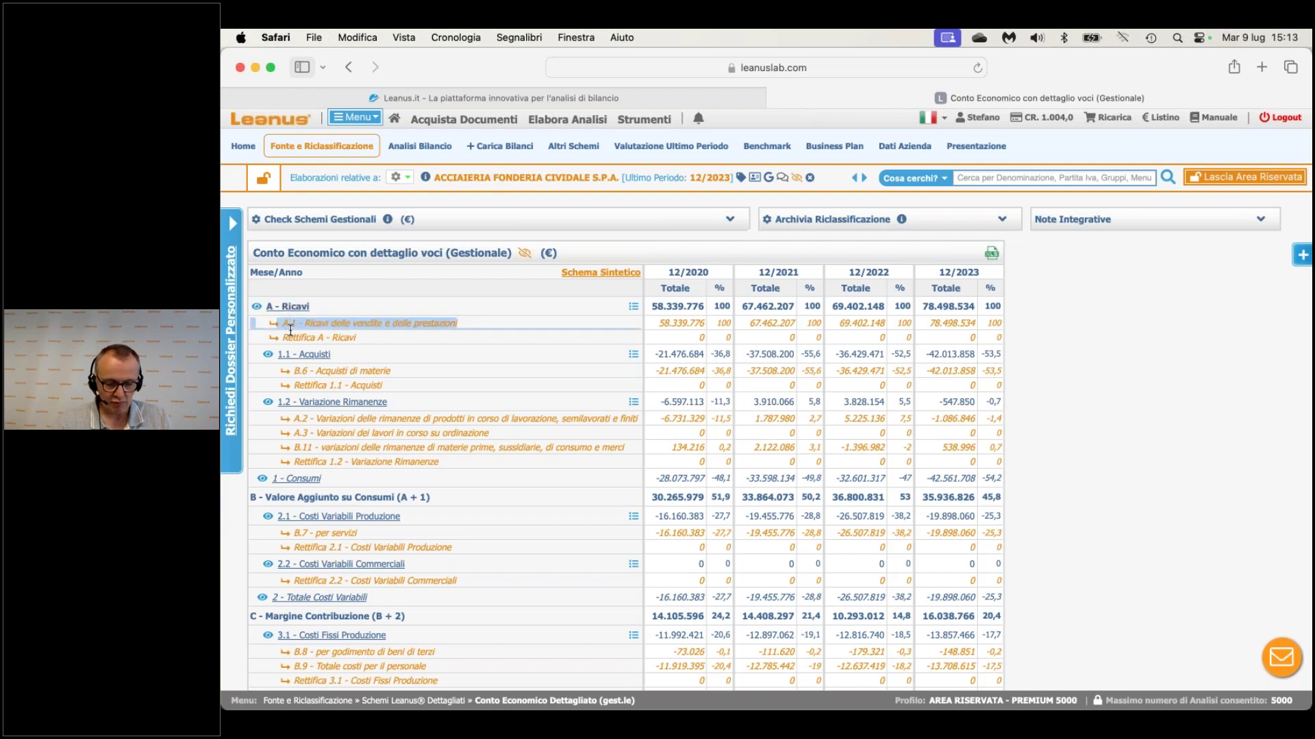
{"action": "triple_click", "coordinate": [343, 371]}
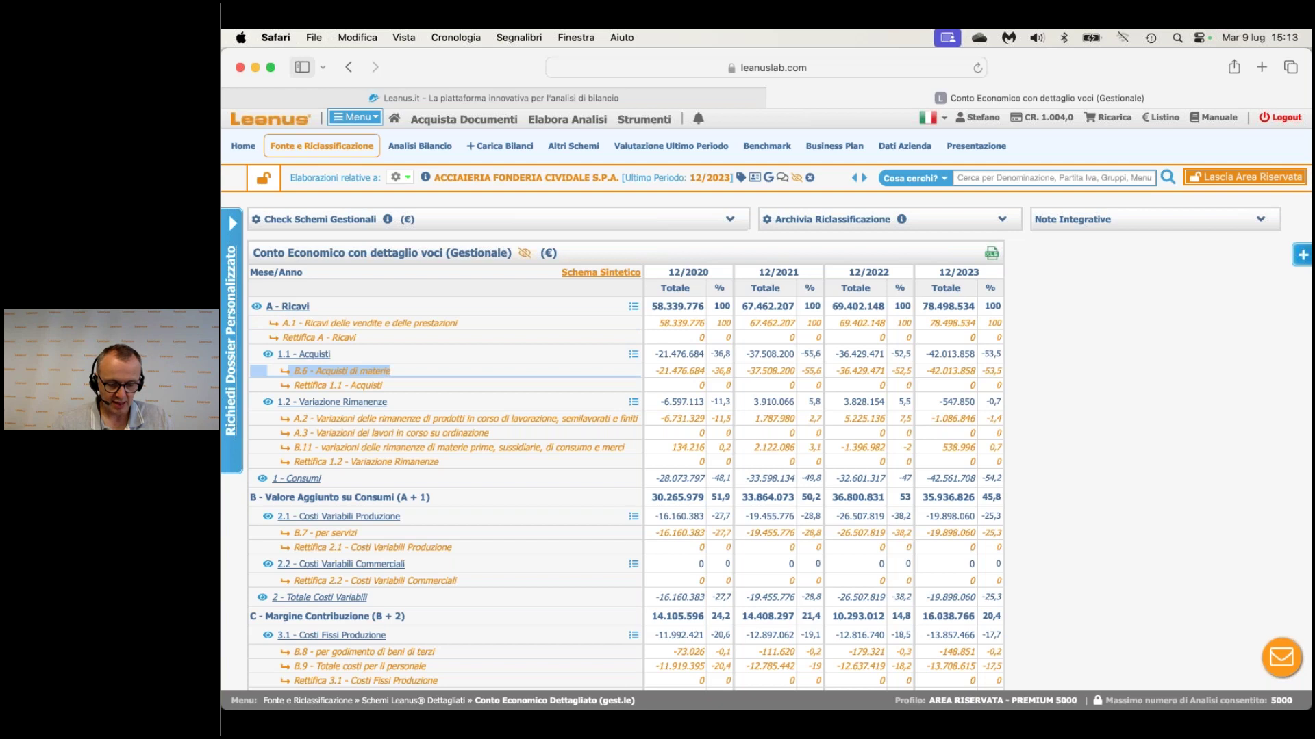
{"action": "left_click_drag", "start_coordinate": [293, 418], "coordinate": [434, 452]}
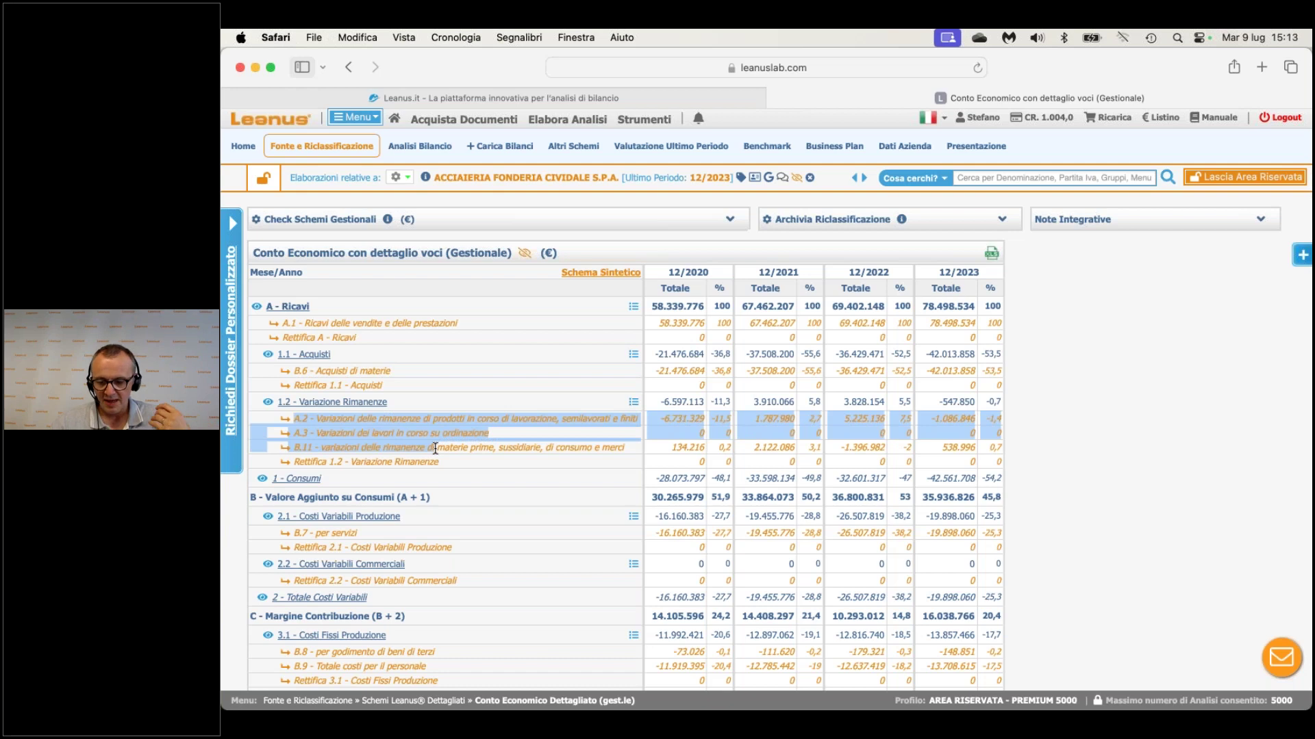
Open the company's archived Rendiconto Attività e Consumi and its balance sheet PDF for 31/12/2023.
{"action": "mouse_move", "coordinate": [895, 146]}
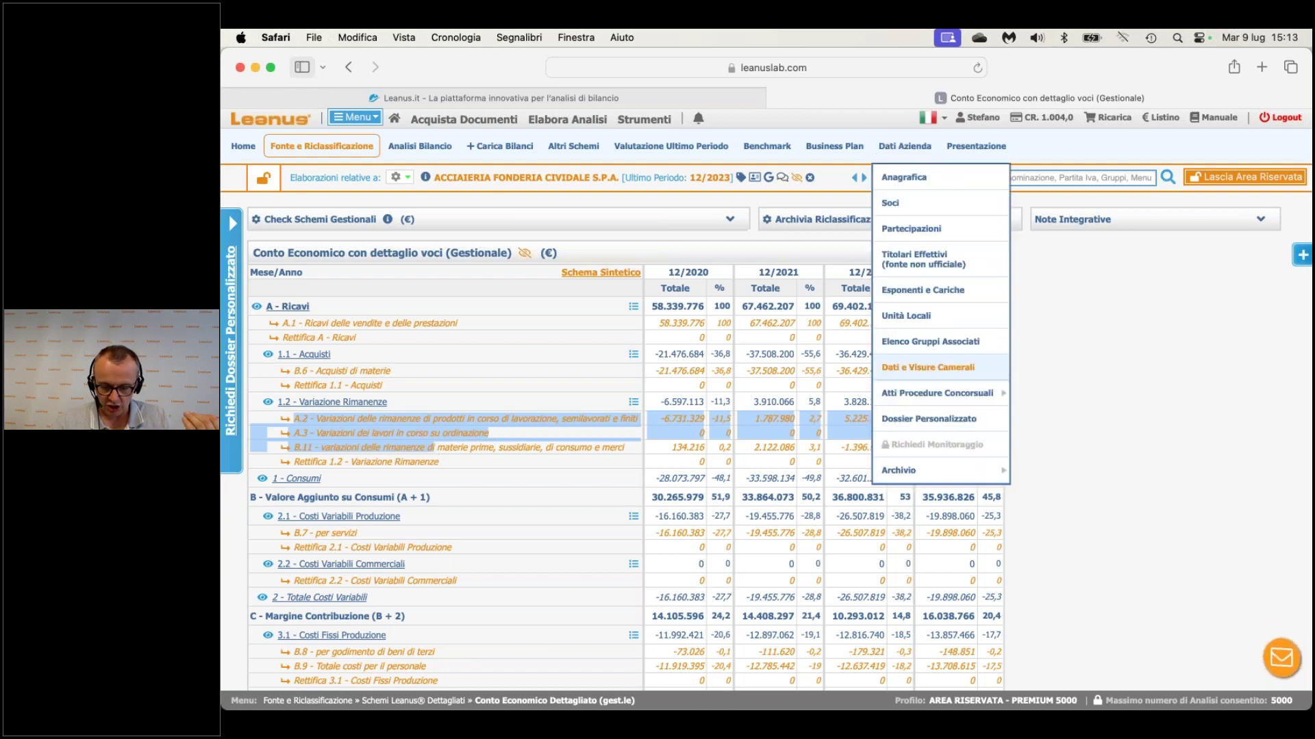
{"action": "left_click", "coordinate": [954, 369]}
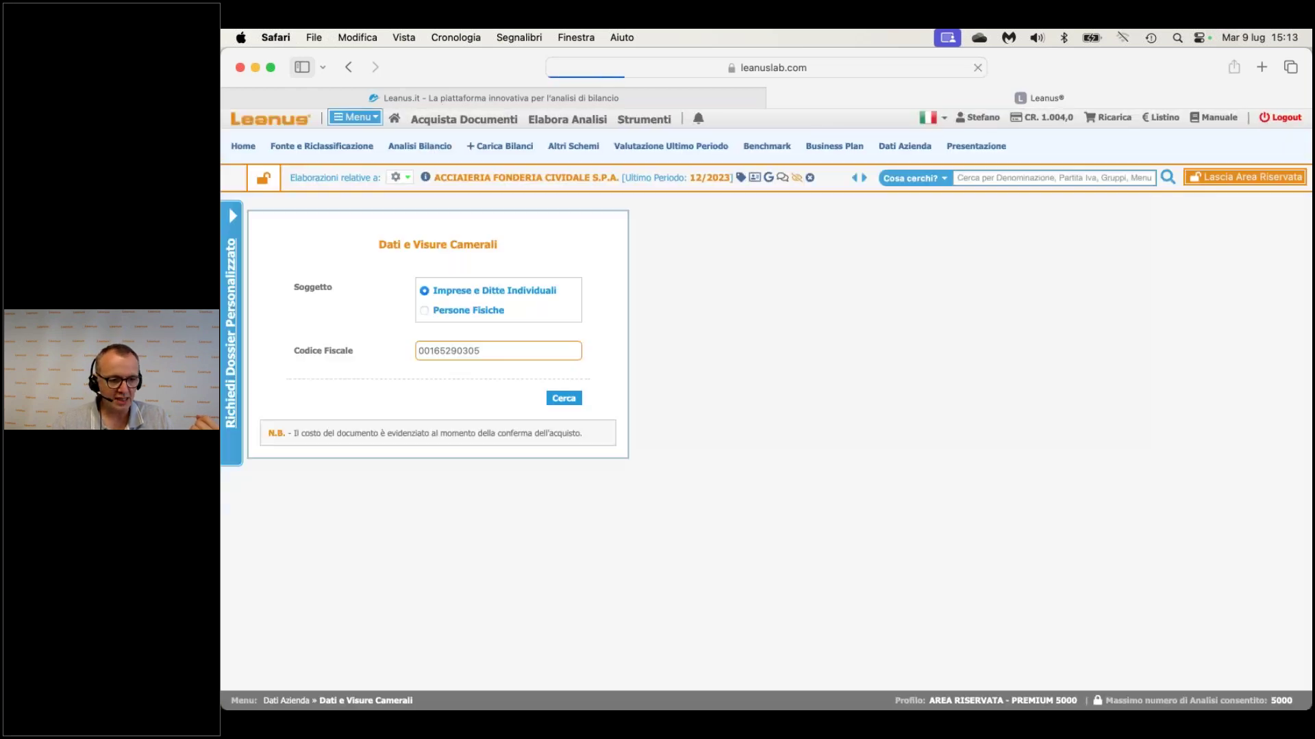
{"action": "left_click", "coordinate": [900, 142]}
{"action": "mouse_move", "coordinate": [951, 470]}
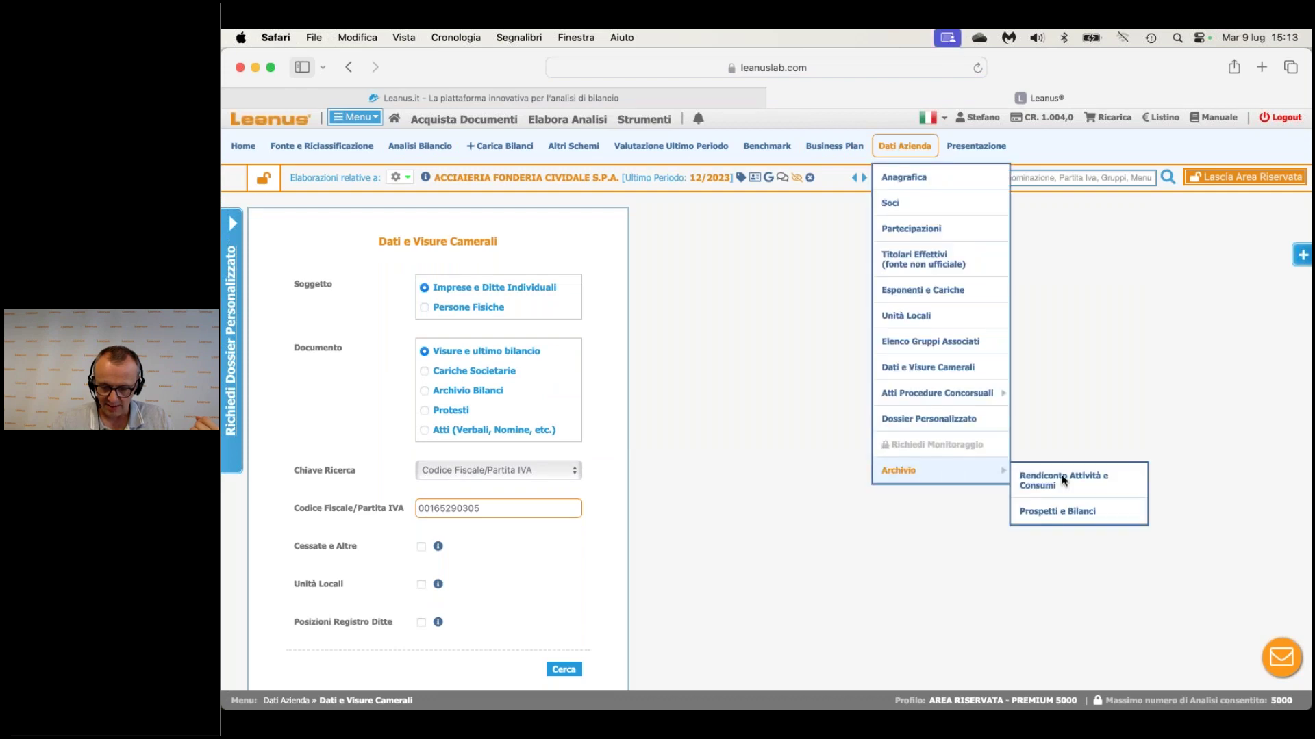
{"action": "left_click", "coordinate": [1105, 489]}
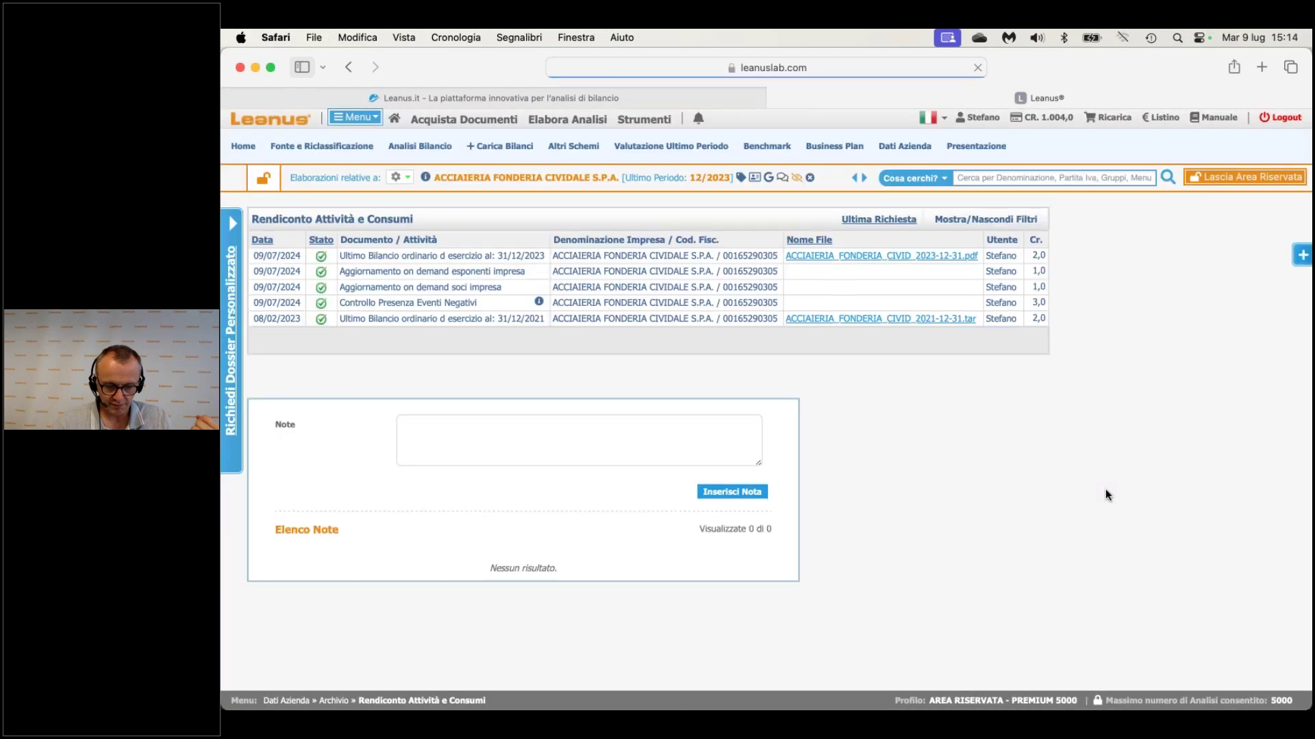
{"action": "left_click", "coordinate": [925, 258]}
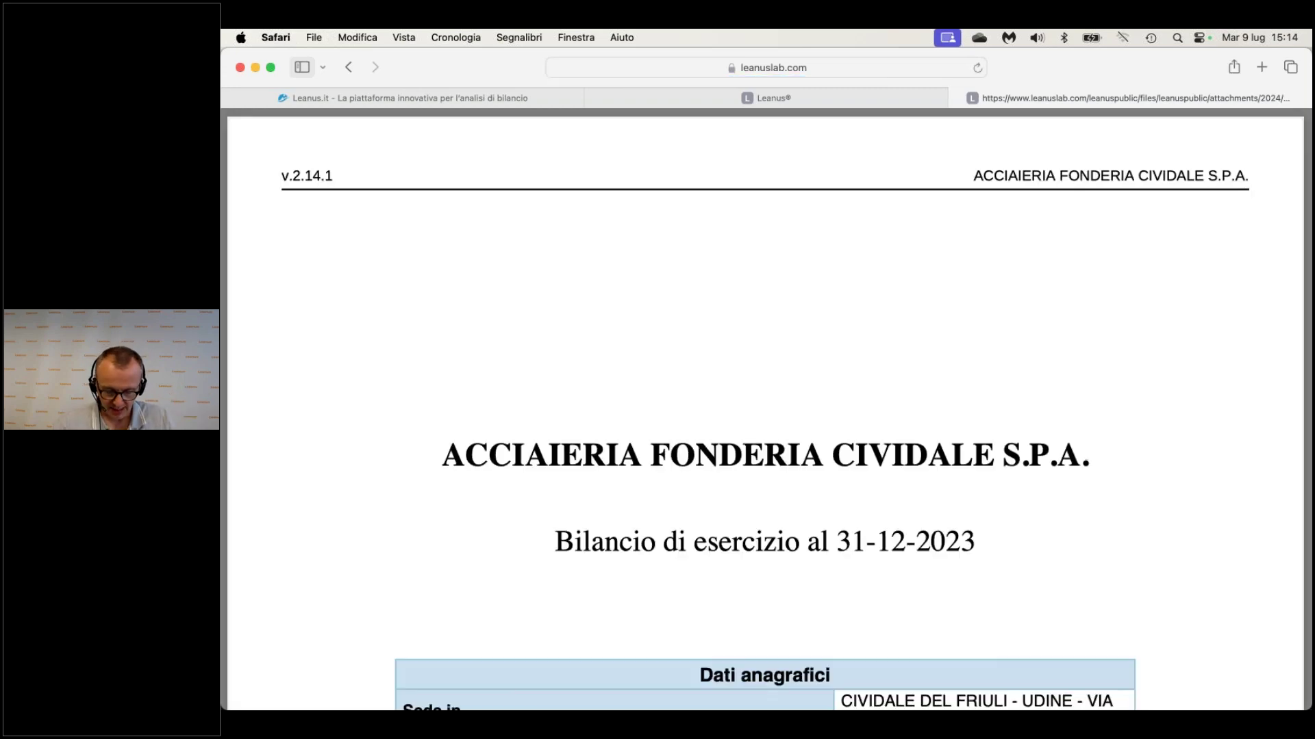
Search the balance sheet PDF for "energia" and advance to the match about the electricity tax credit.
{"action": "key", "text": "super+f"}
{"action": "type", "text": "eneergia"}
{"action": "key", "text": "BackSpace"}
{"action": "key", "text": "BackSpace"}
{"action": "key", "text": "BackSpace"}
{"action": "key", "text": "BackSpace"}
{"action": "key", "text": "BackSpace"}
{"action": "key", "text": "BackSpace"}
{"action": "type", "text": "ergia"}
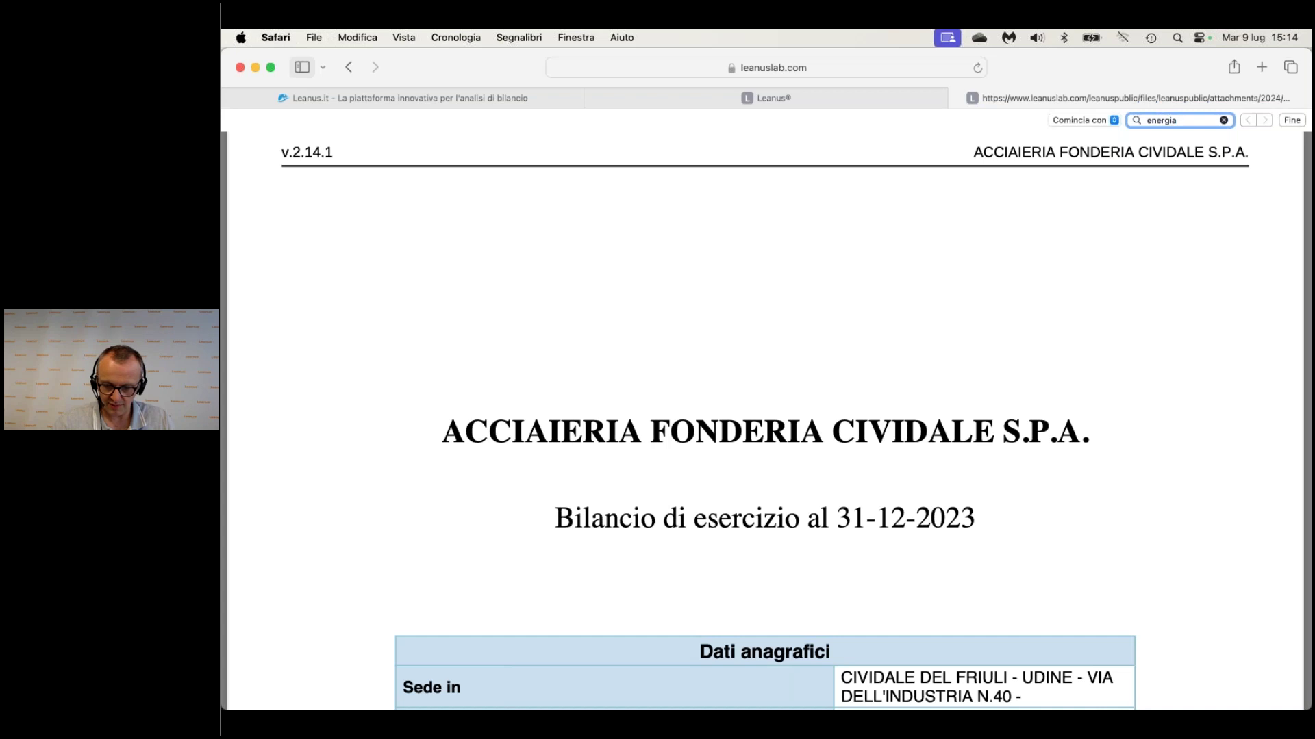
{"action": "key", "text": "Return"}
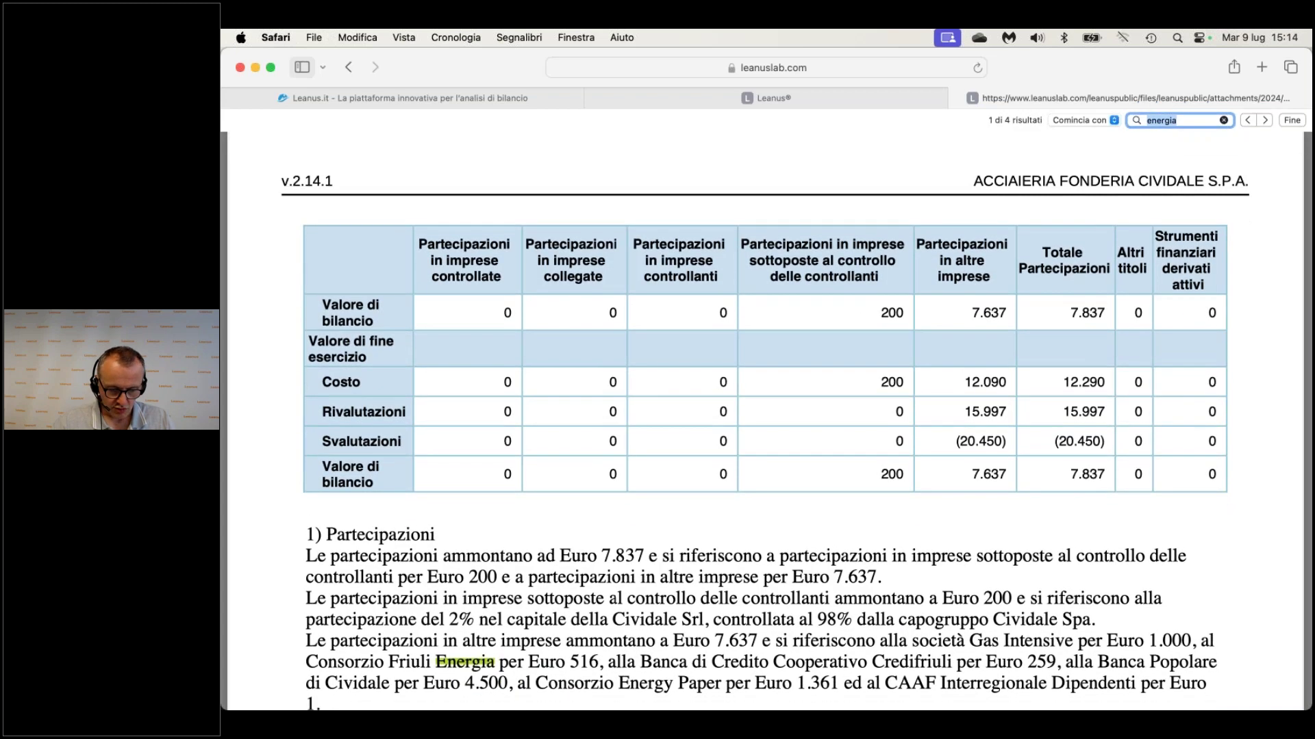
{"action": "key", "text": "Return"}
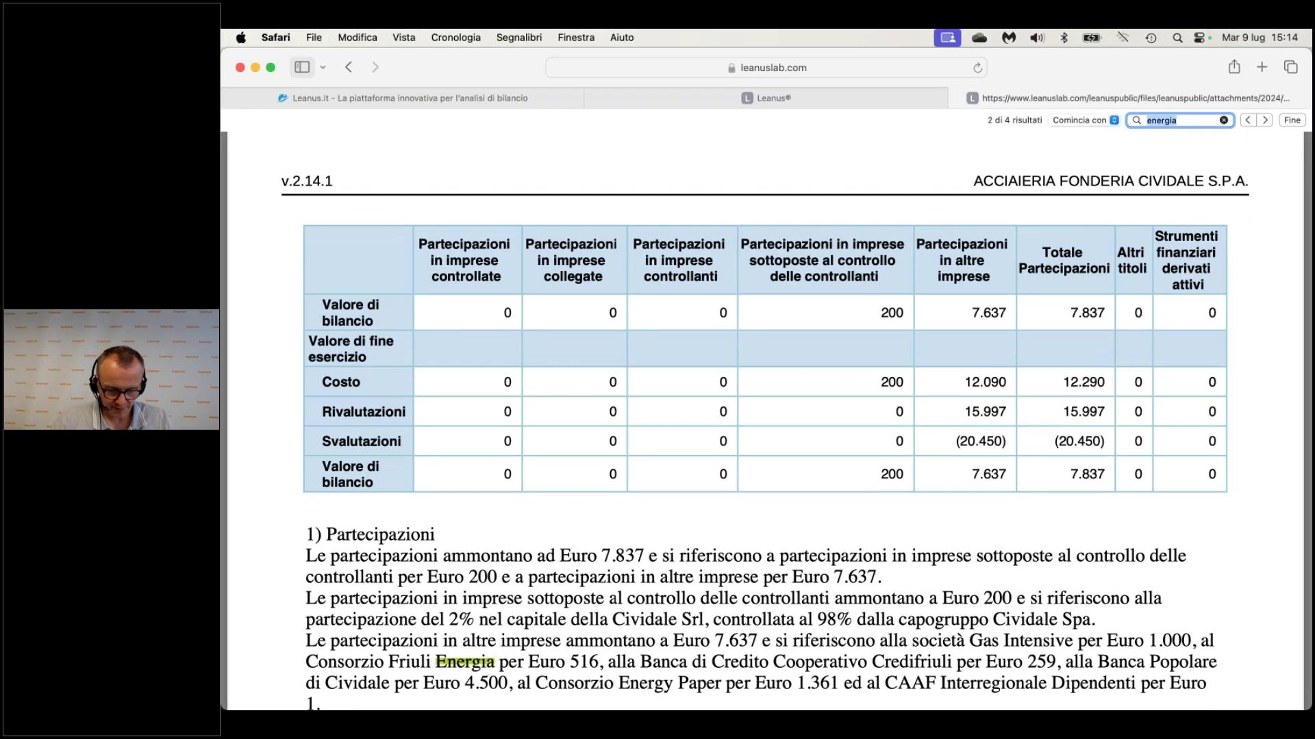
{"action": "key", "text": "Return"}
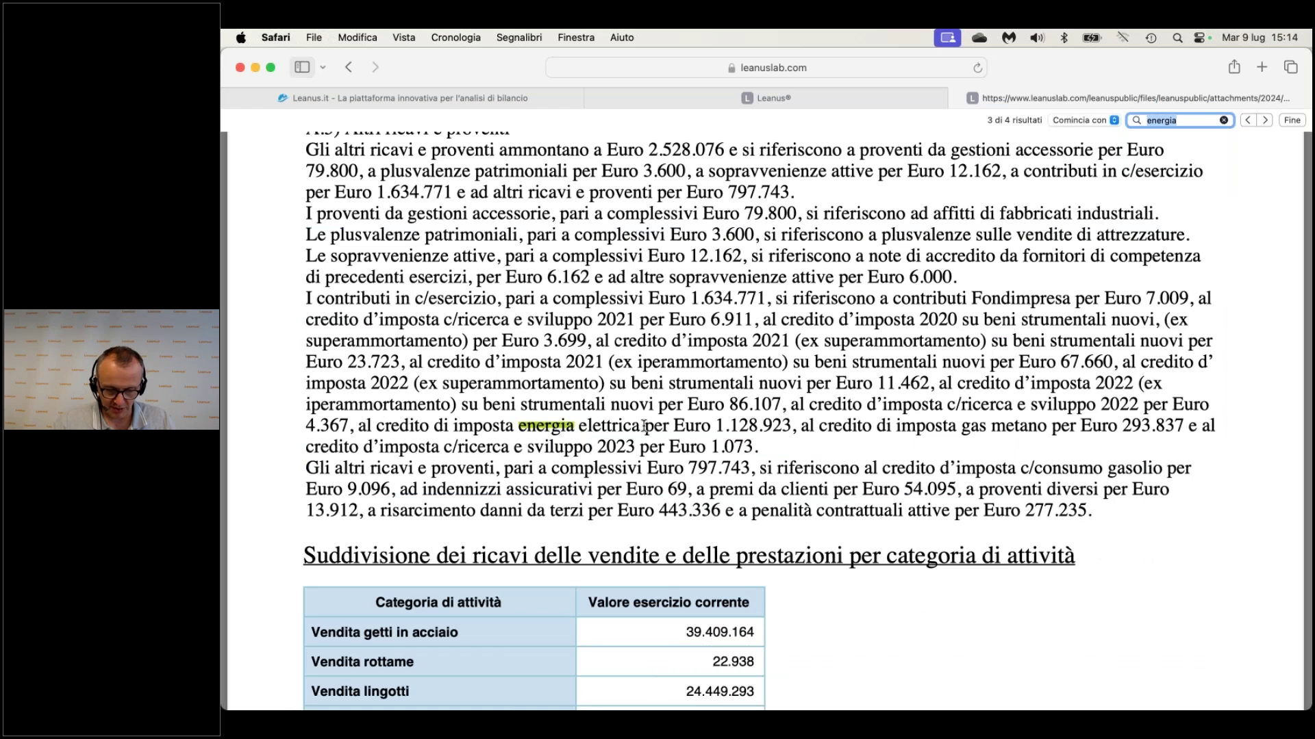
Highlight the electricity tax credit amount in the contributions paragraph and check the remaining "energia" matches.
{"action": "left_click_drag", "start_coordinate": [375, 426], "coordinate": [802, 423]}
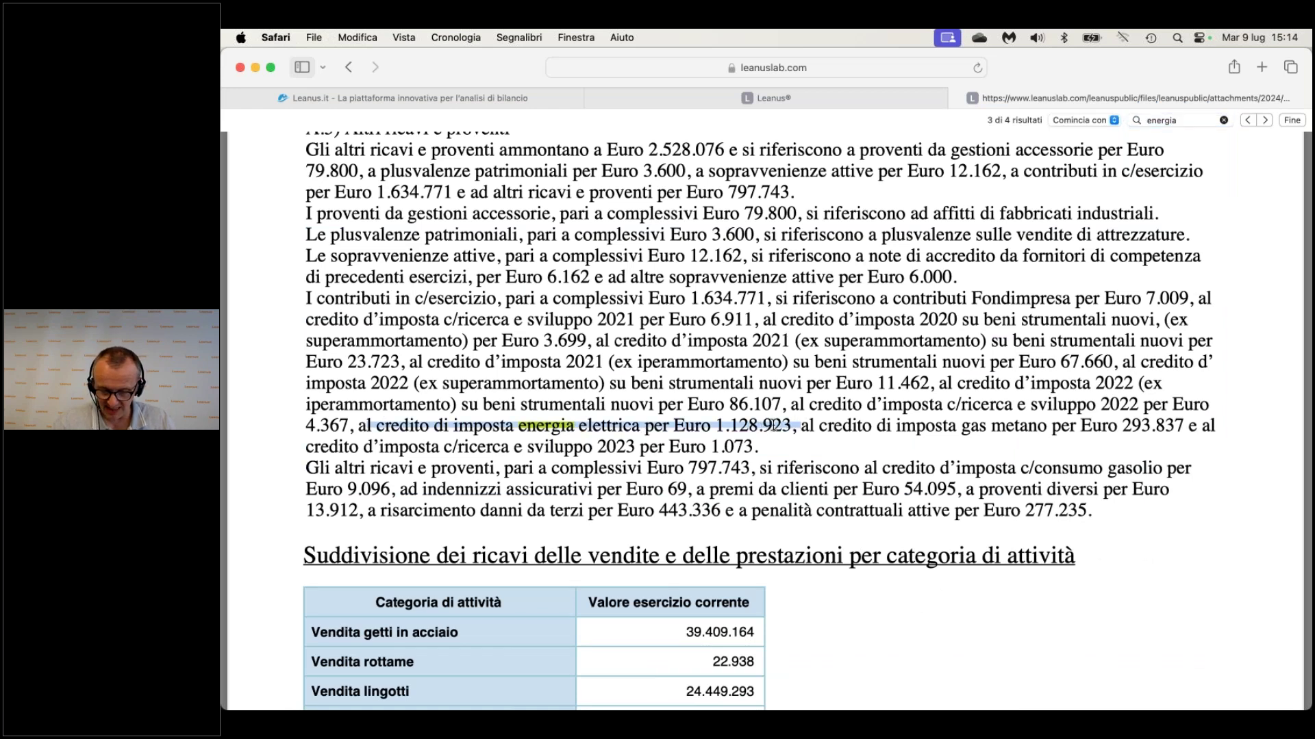
{"action": "scroll", "coordinate": [777, 417], "scroll_direction": "down", "scroll_amount": 1}
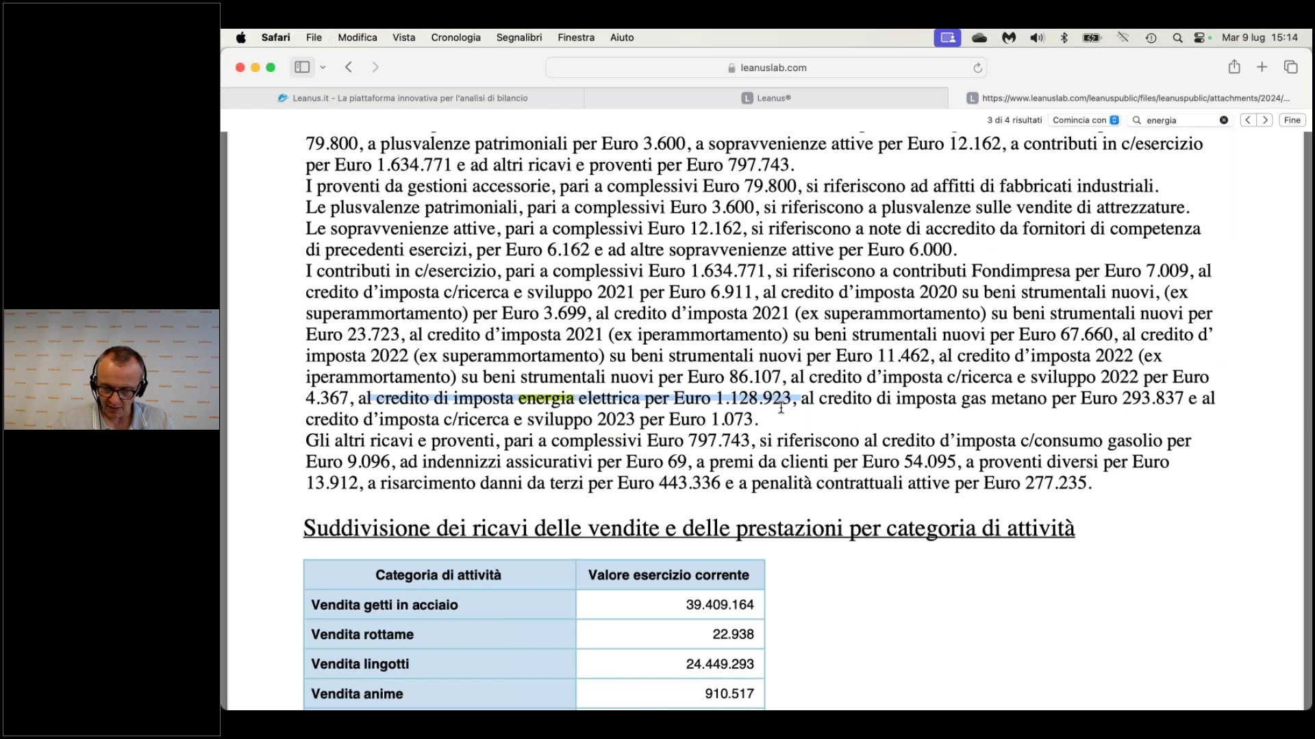
{"action": "left_click", "coordinate": [1266, 120]}
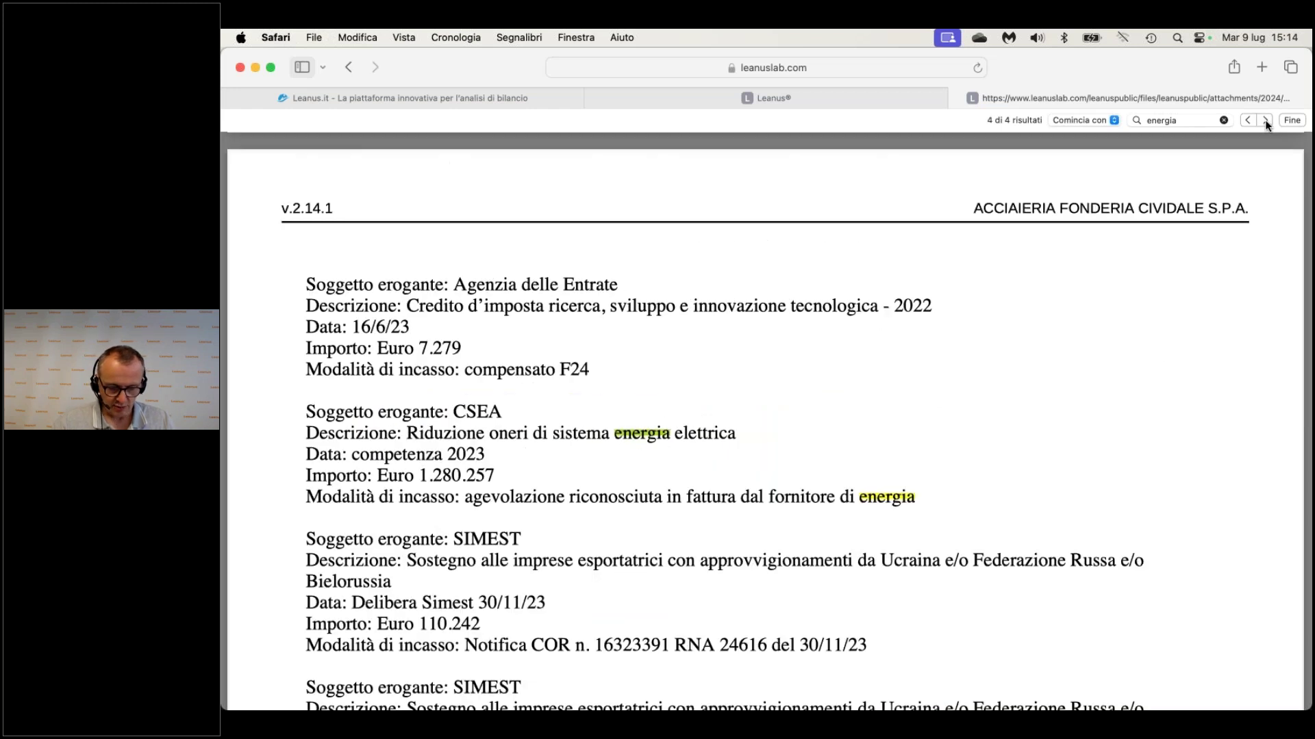
{"action": "left_click", "coordinate": [1266, 121]}
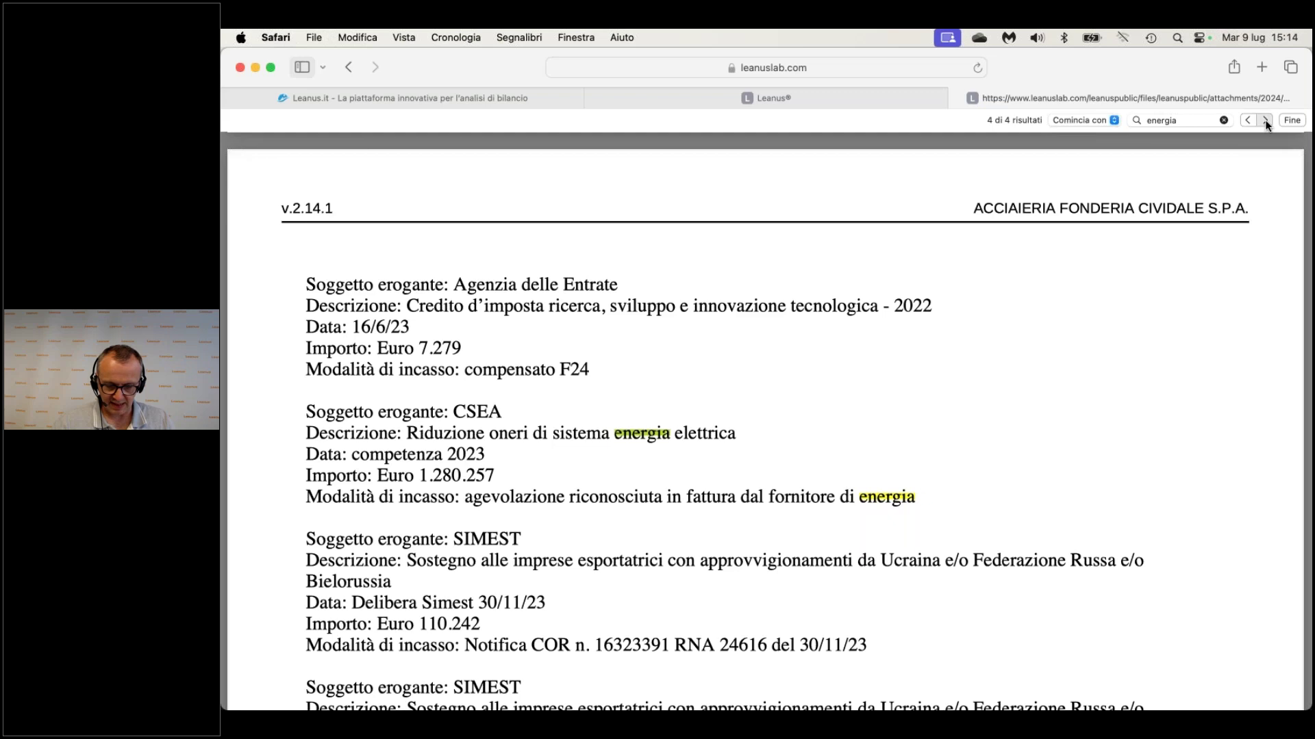
{"action": "left_click", "coordinate": [1266, 120]}
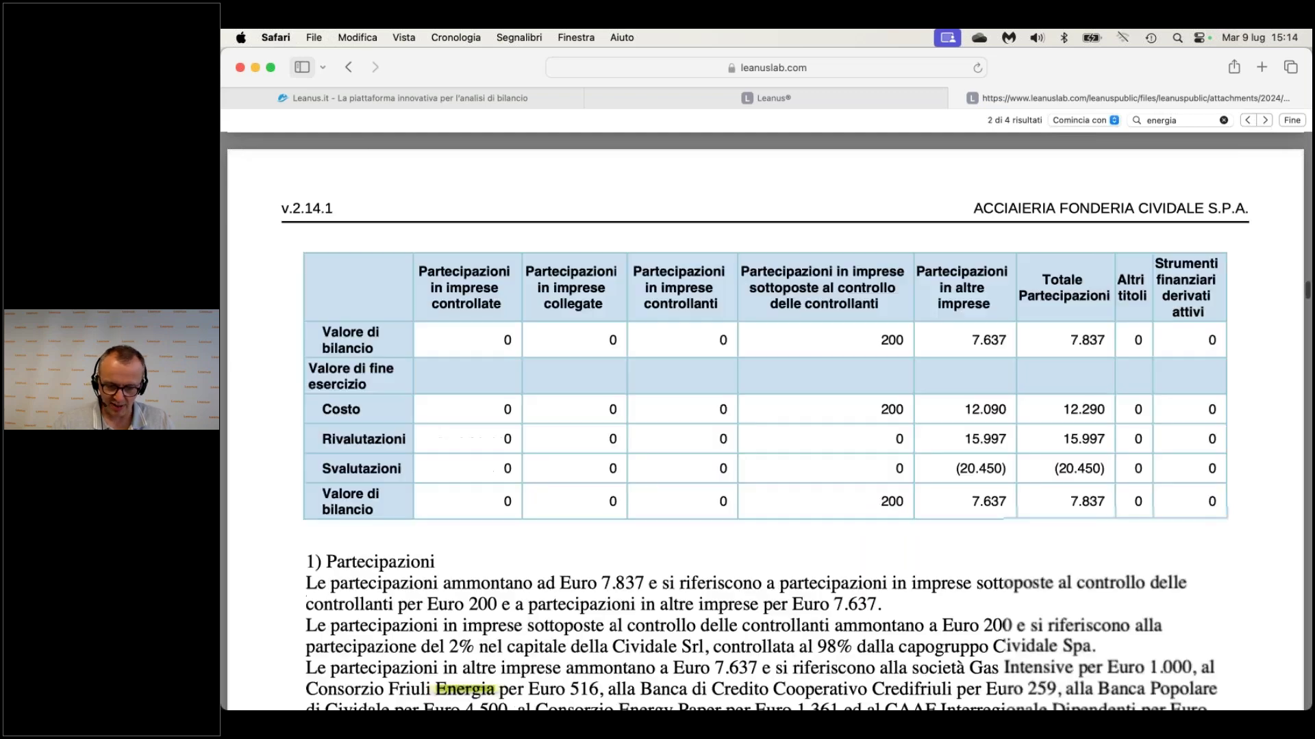
Read through the notes on fixed and current receivables up to section C.III.6 Altri titoli.
{"action": "scroll", "coordinate": [721, 423], "scroll_direction": "down", "scroll_amount": 15}
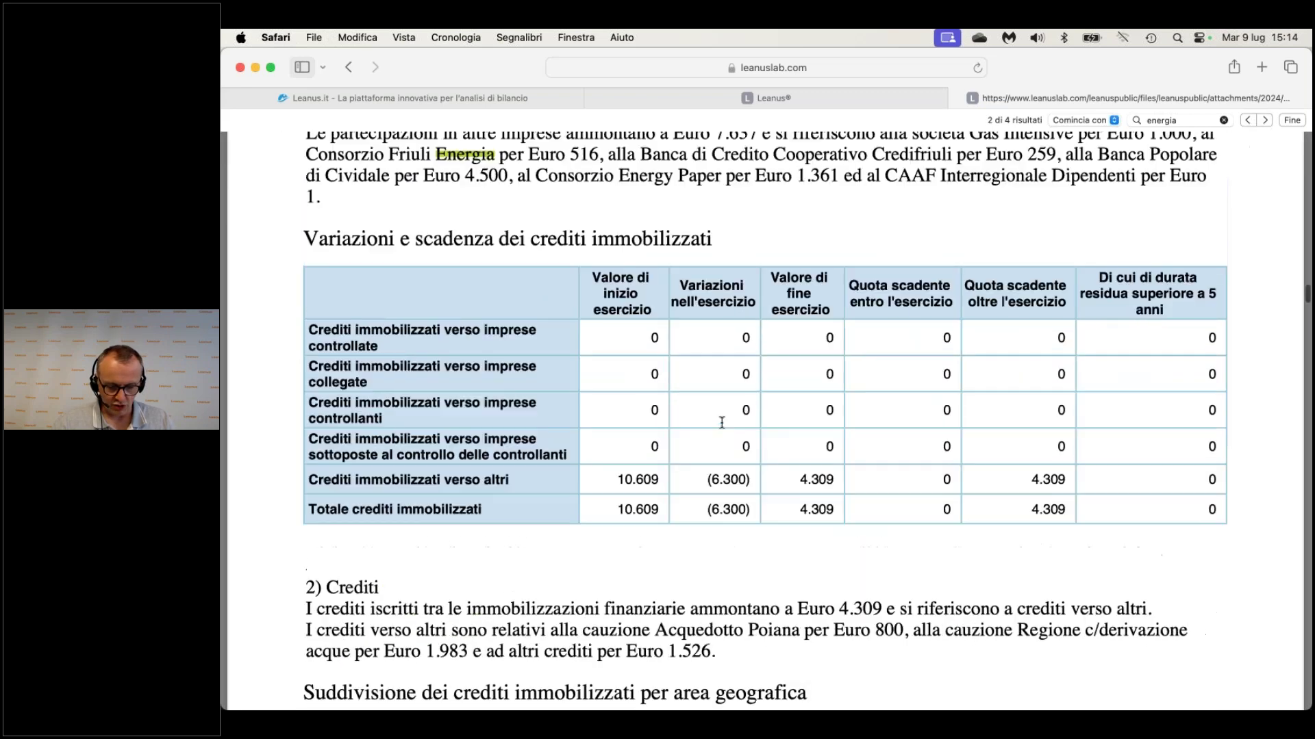
{"action": "scroll", "coordinate": [571, 373], "scroll_direction": "down", "scroll_amount": 15}
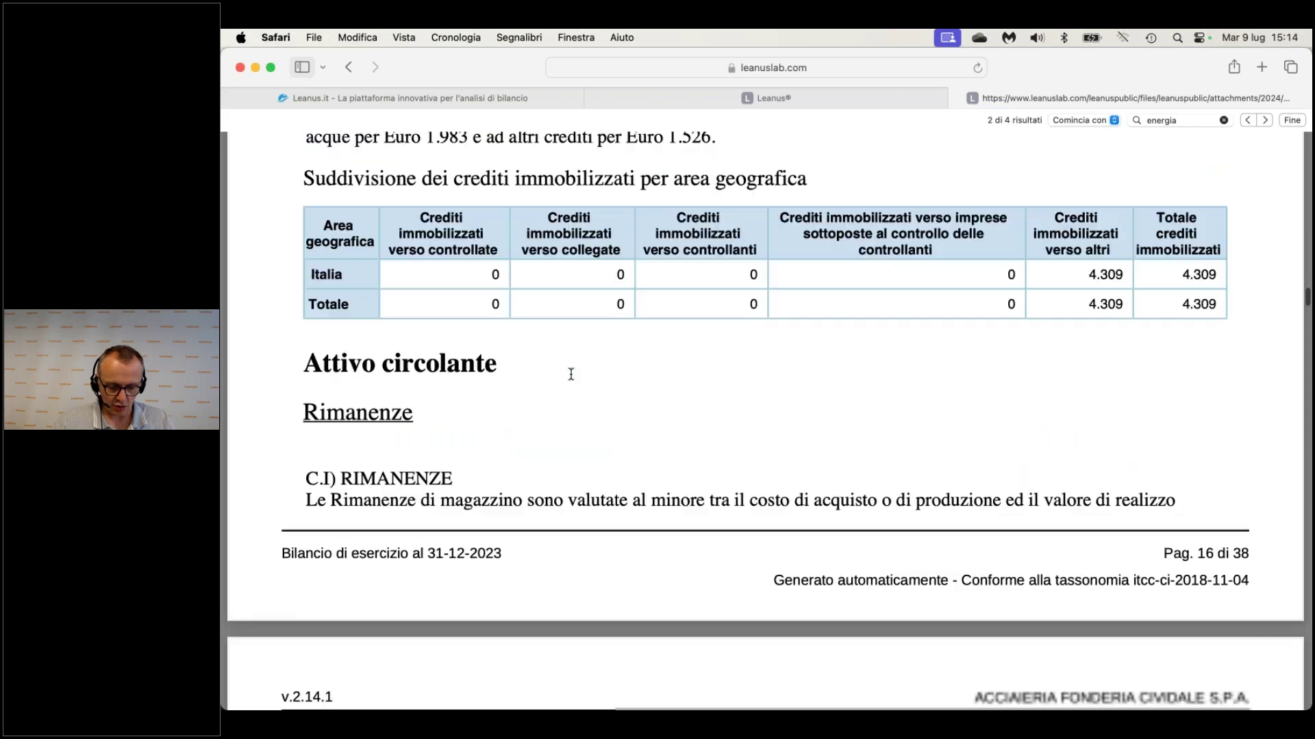
{"action": "scroll", "coordinate": [571, 373], "scroll_direction": "down", "scroll_amount": 15}
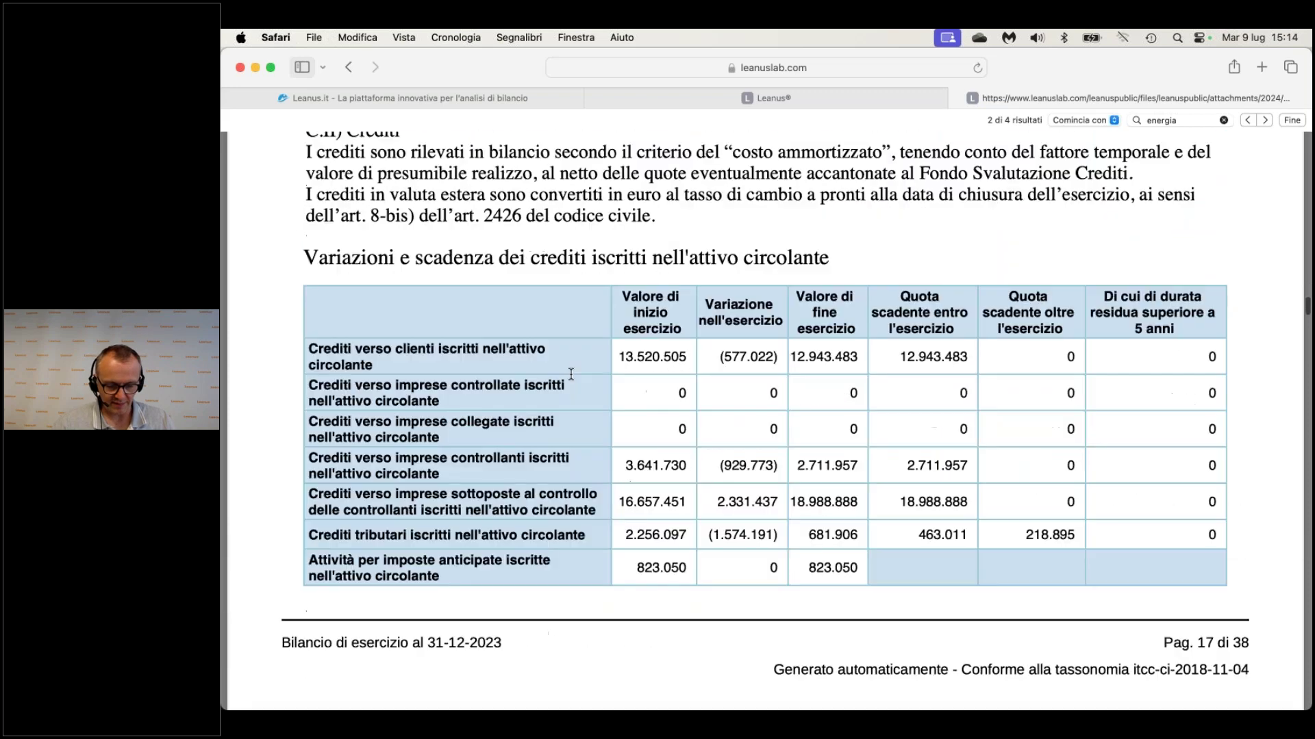
{"action": "scroll", "coordinate": [571, 373], "scroll_direction": "down", "scroll_amount": 15}
{"action": "scroll", "coordinate": [571, 373], "scroll_direction": "down", "scroll_amount": 10}
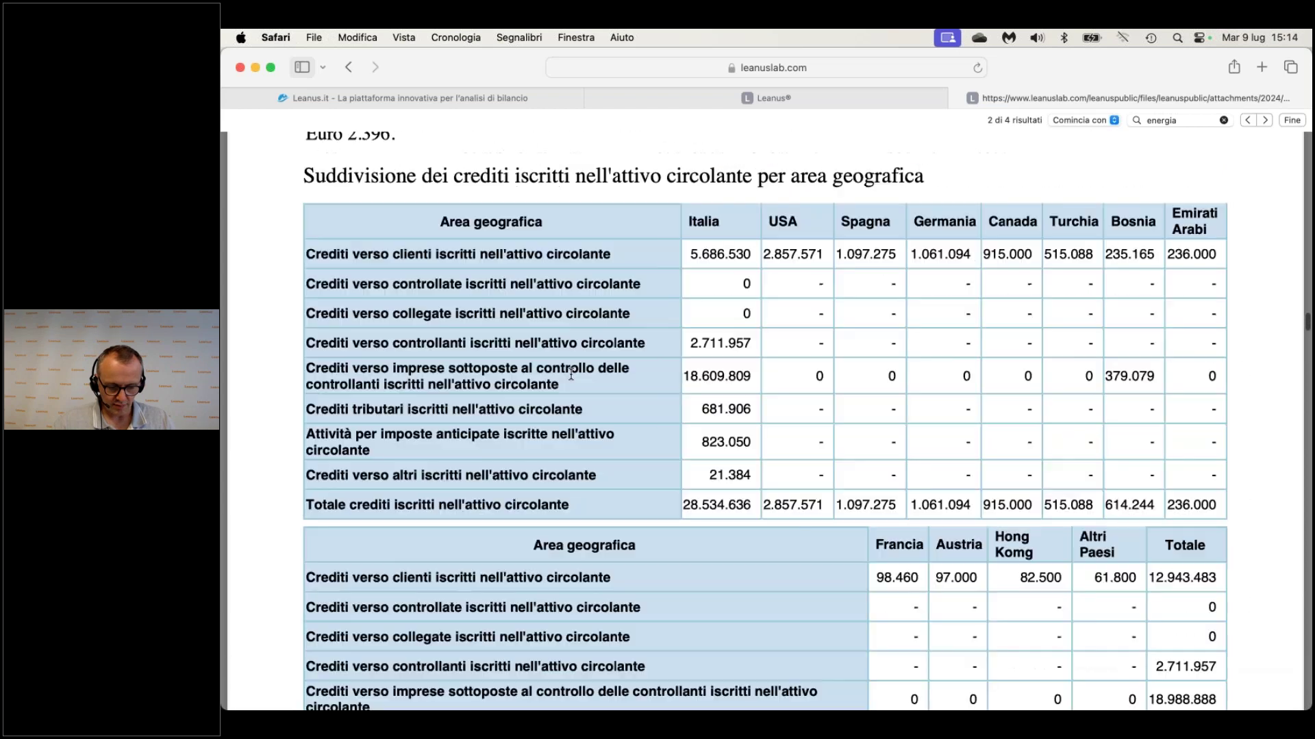
{"action": "scroll", "coordinate": [571, 373], "scroll_direction": "down", "scroll_amount": 15}
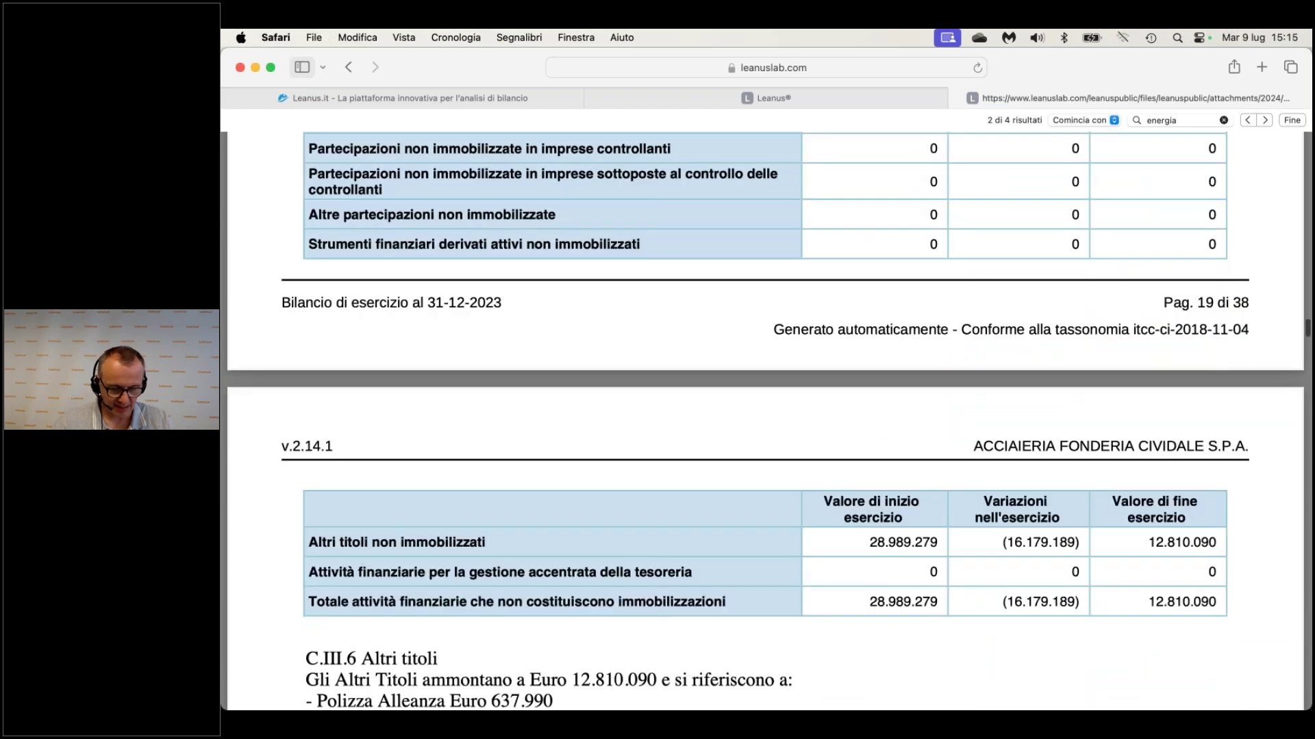
{"action": "scroll", "coordinate": [571, 373], "scroll_direction": "down", "scroll_amount": 10}
{"action": "scroll", "coordinate": [571, 374], "scroll_direction": "up", "scroll_amount": 5}
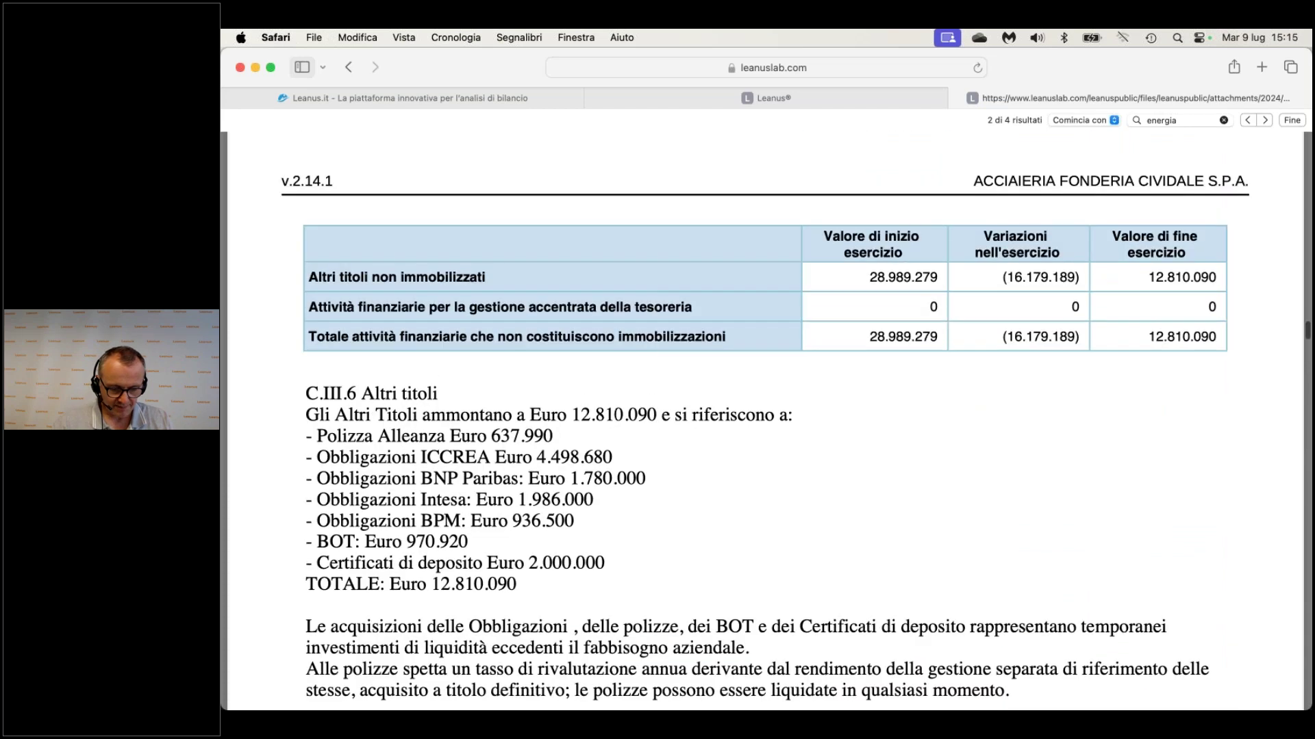
Examine the notes on liquid assets, prepaid items and shareholders' equity, including the origin and availability of reserves.
{"action": "scroll", "coordinate": [764, 421], "scroll_direction": "down", "scroll_amount": 10}
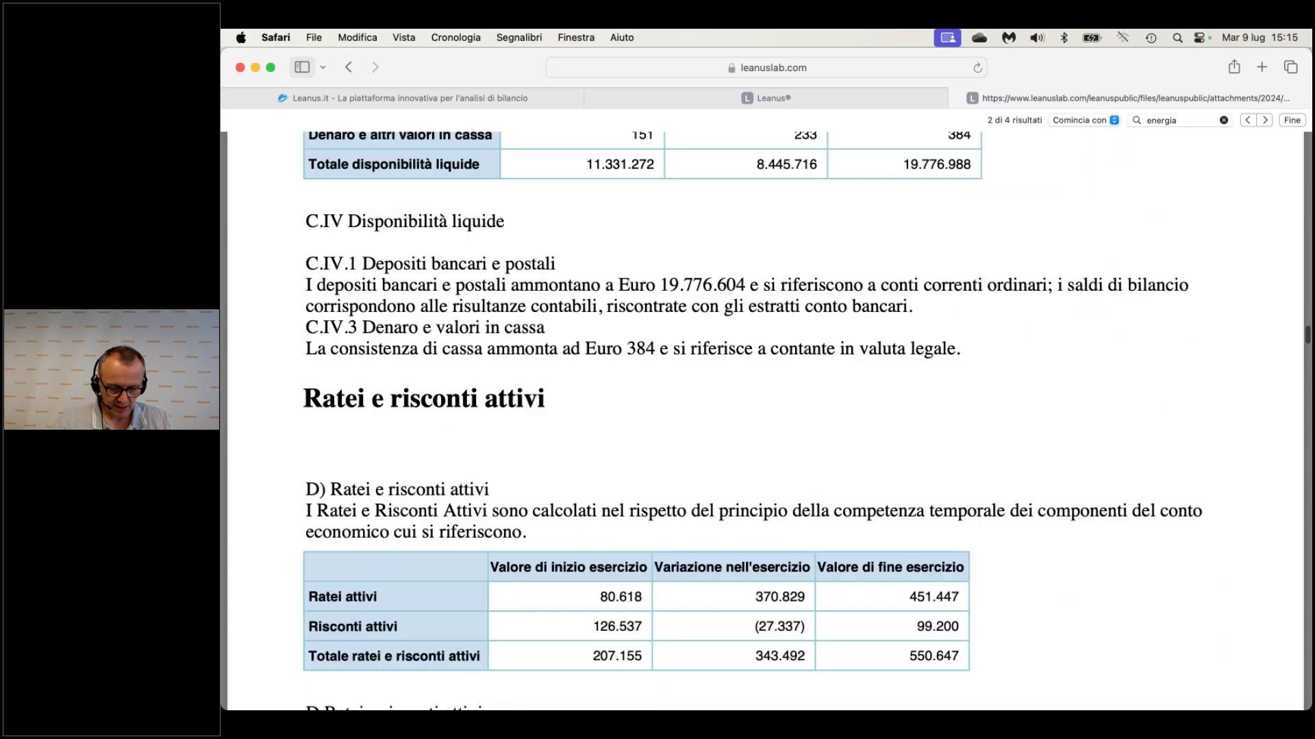
{"action": "scroll", "coordinate": [764, 421], "scroll_direction": "down", "scroll_amount": 20}
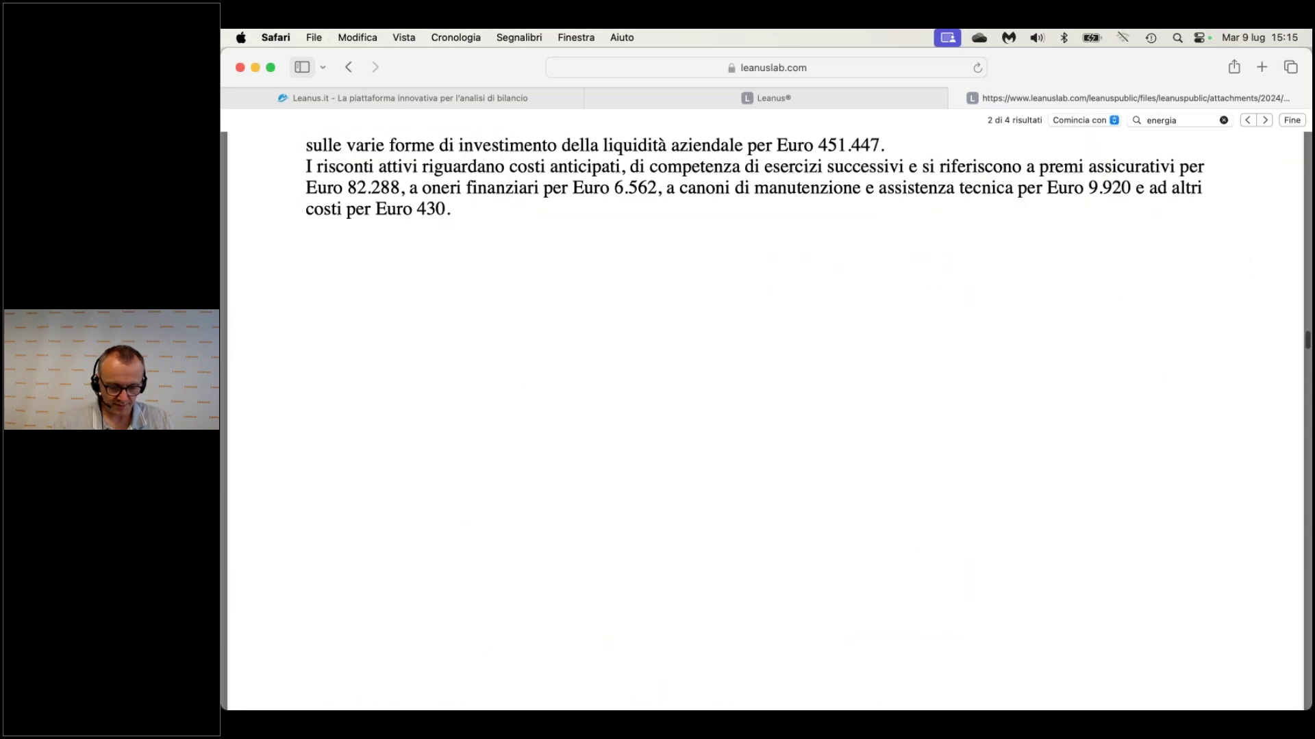
{"action": "scroll", "coordinate": [764, 421], "scroll_direction": "down", "scroll_amount": 20}
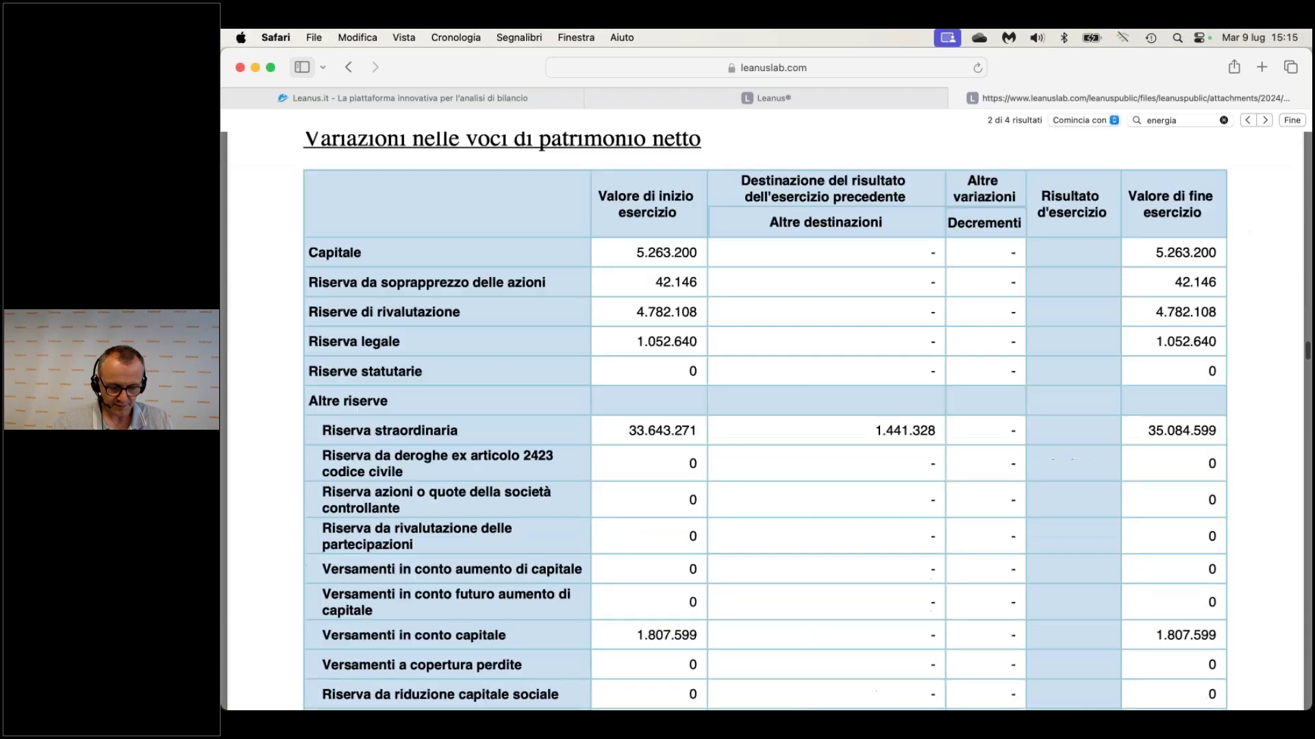
{"action": "scroll", "coordinate": [593, 390], "scroll_direction": "down", "scroll_amount": 10}
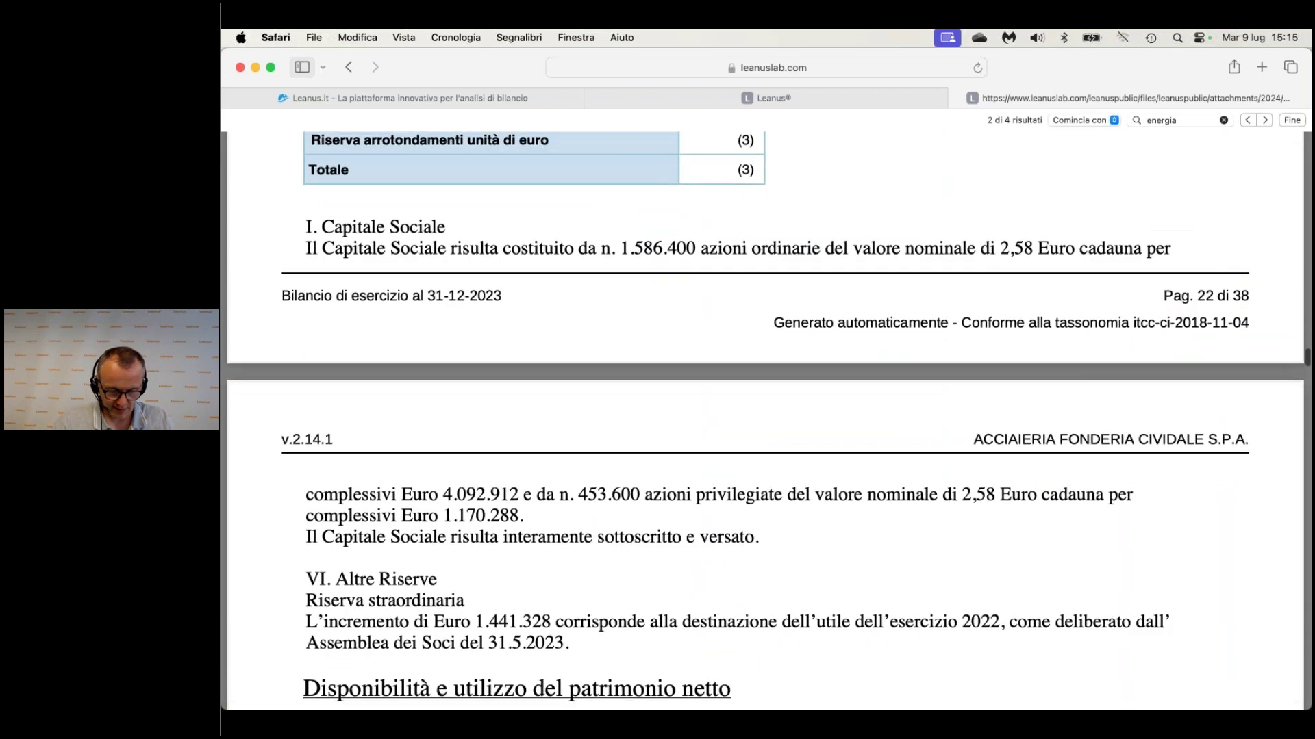
{"action": "key", "text": "super+minus"}
{"action": "scroll", "coordinate": [593, 390], "scroll_direction": "down", "scroll_amount": 15}
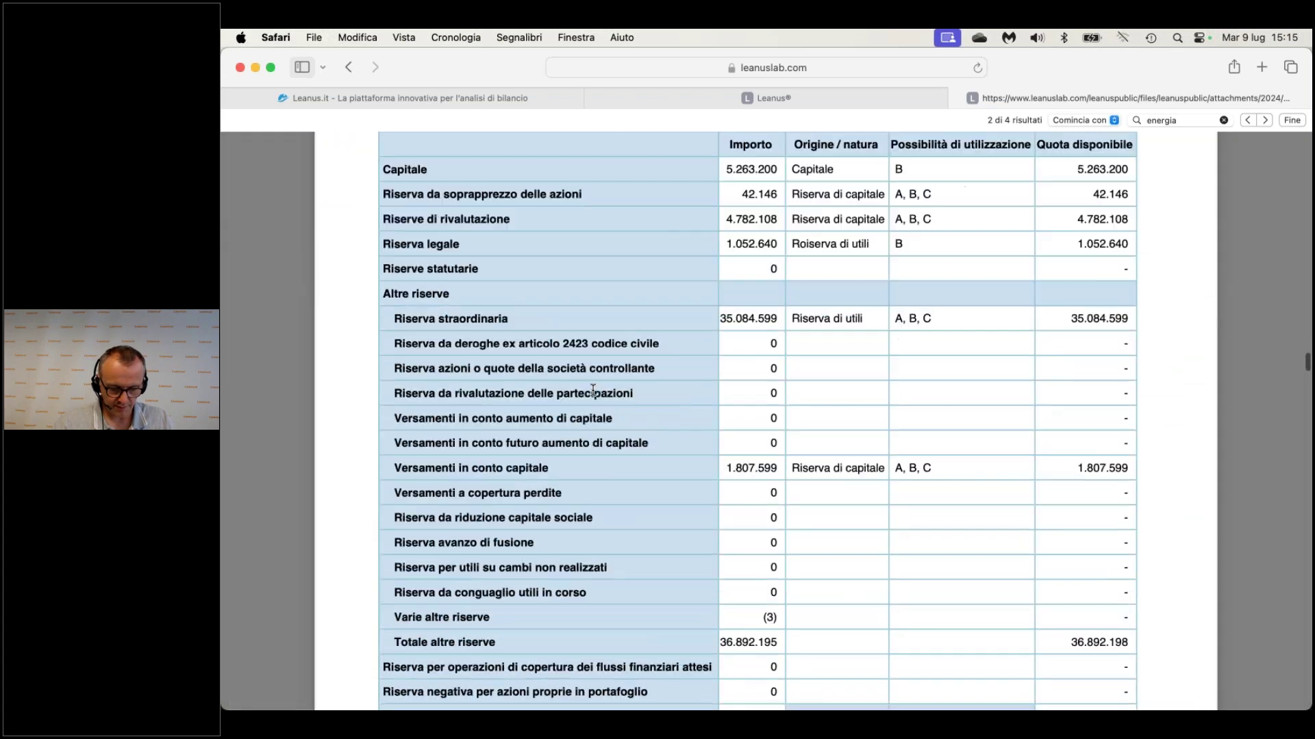
{"action": "scroll", "coordinate": [592, 390], "scroll_direction": "down", "scroll_amount": 20}
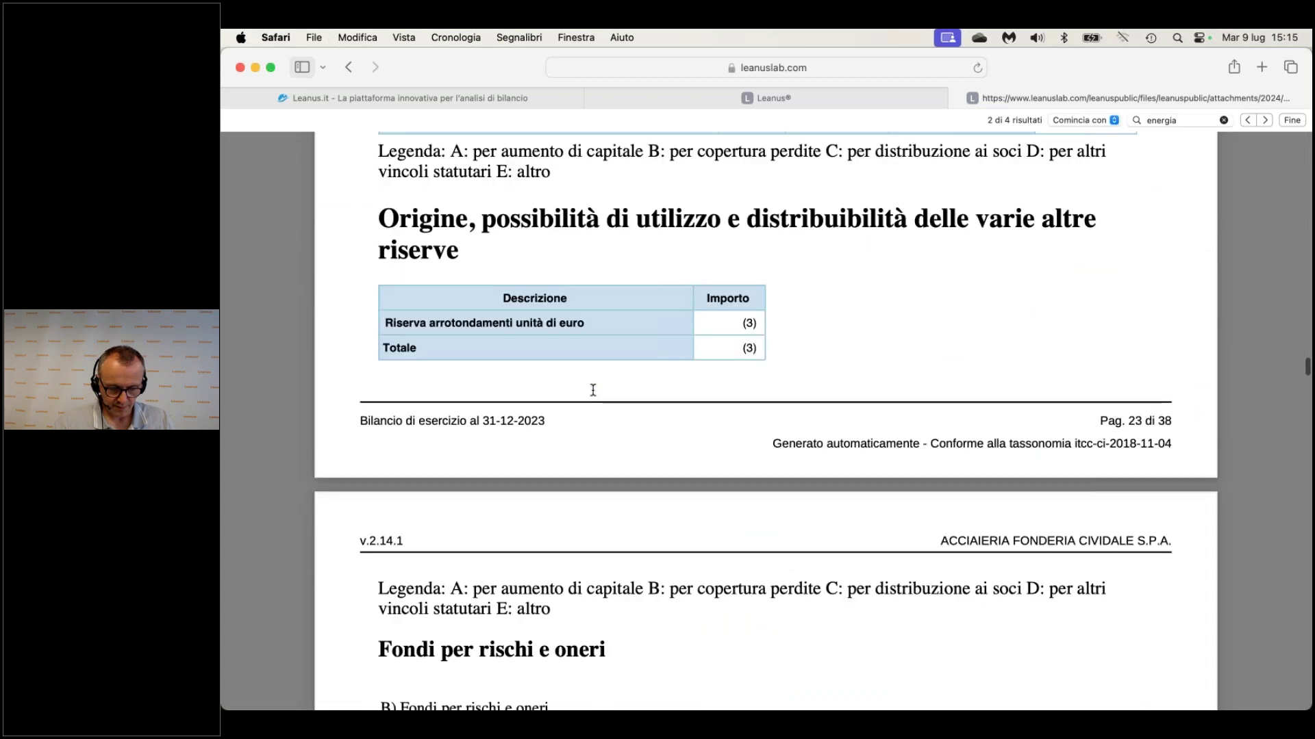
Examine the notes on severance provisions, debts by maturity, geographic area and guarantees, and accrued liabilities.
{"action": "scroll", "coordinate": [593, 389], "scroll_direction": "down", "scroll_amount": 5}
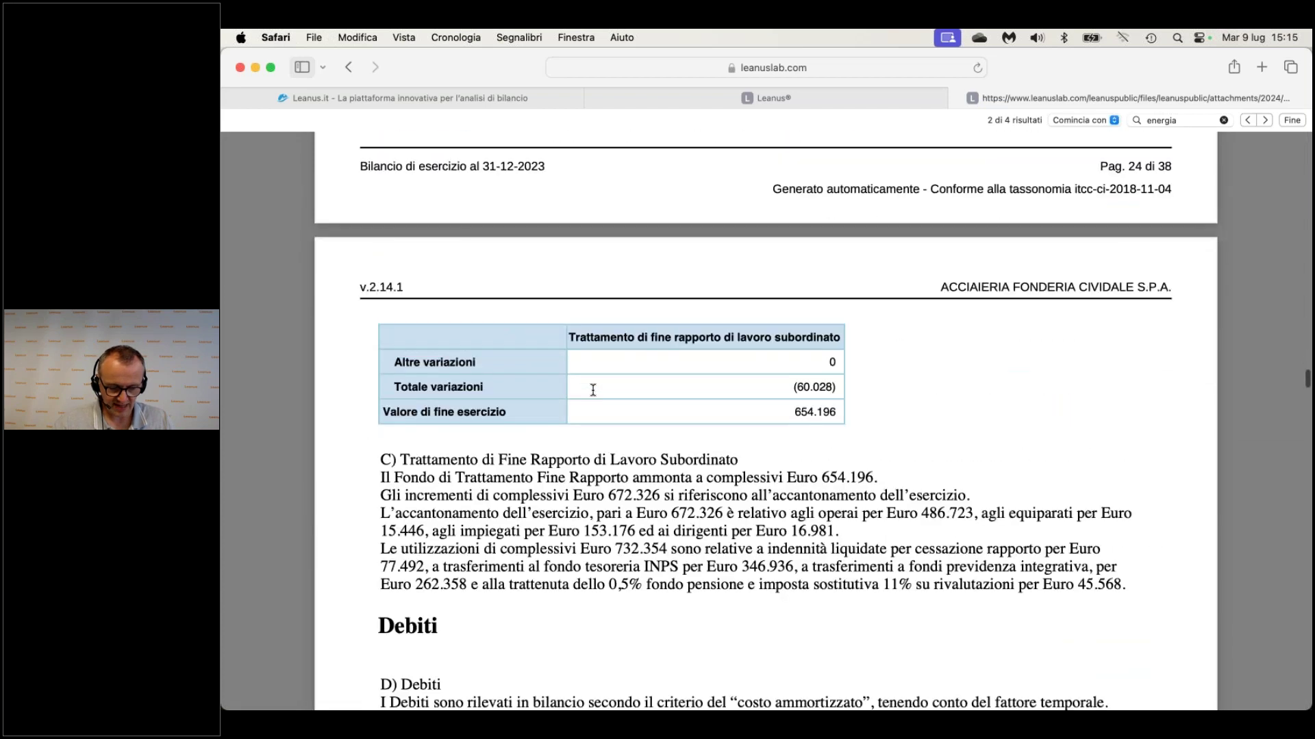
{"action": "scroll", "coordinate": [593, 390], "scroll_direction": "down", "scroll_amount": 15}
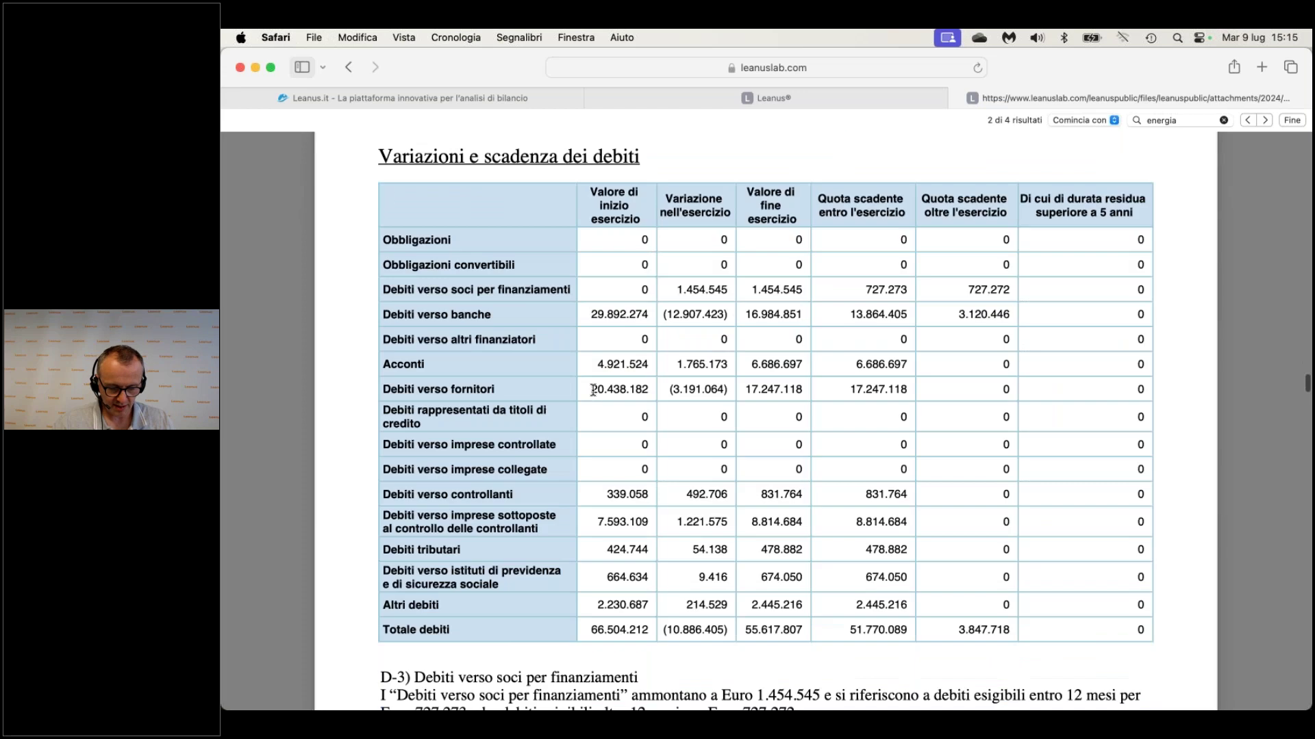
{"action": "scroll", "coordinate": [593, 390], "scroll_direction": "down", "scroll_amount": 15}
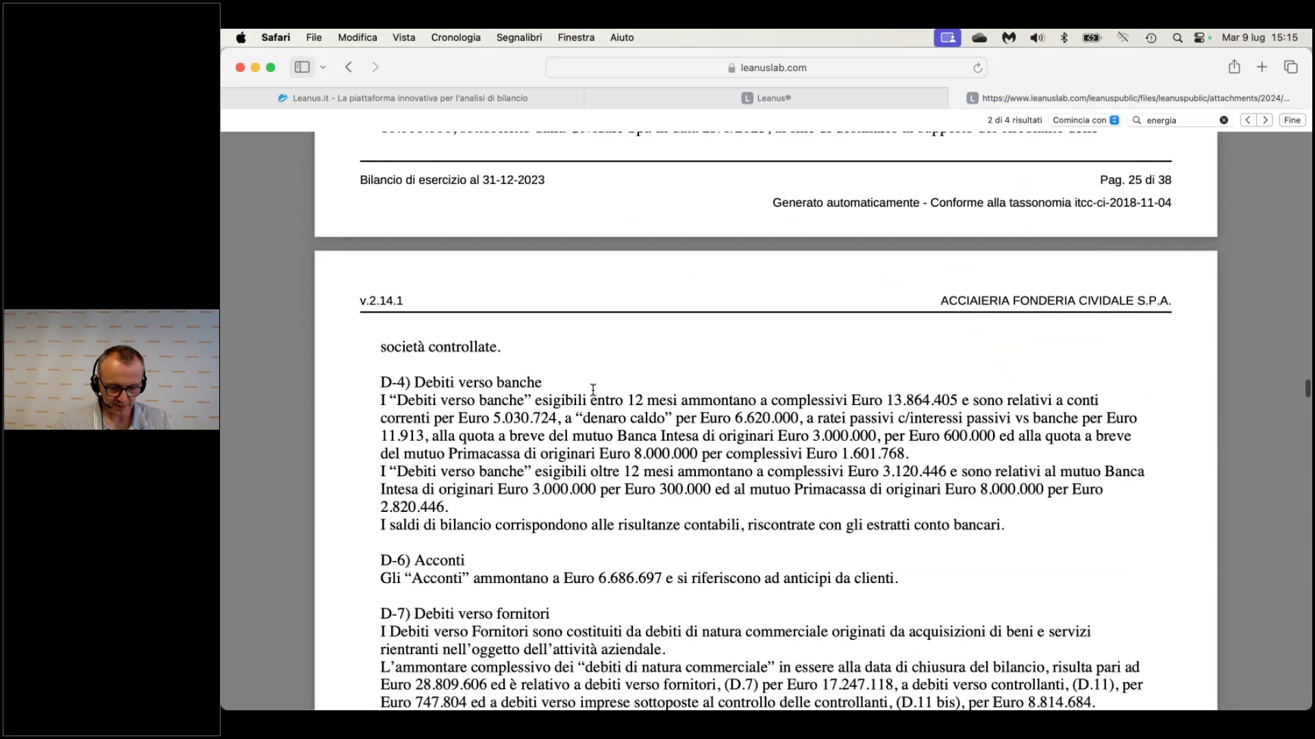
{"action": "scroll", "coordinate": [593, 390], "scroll_direction": "down", "scroll_amount": 15}
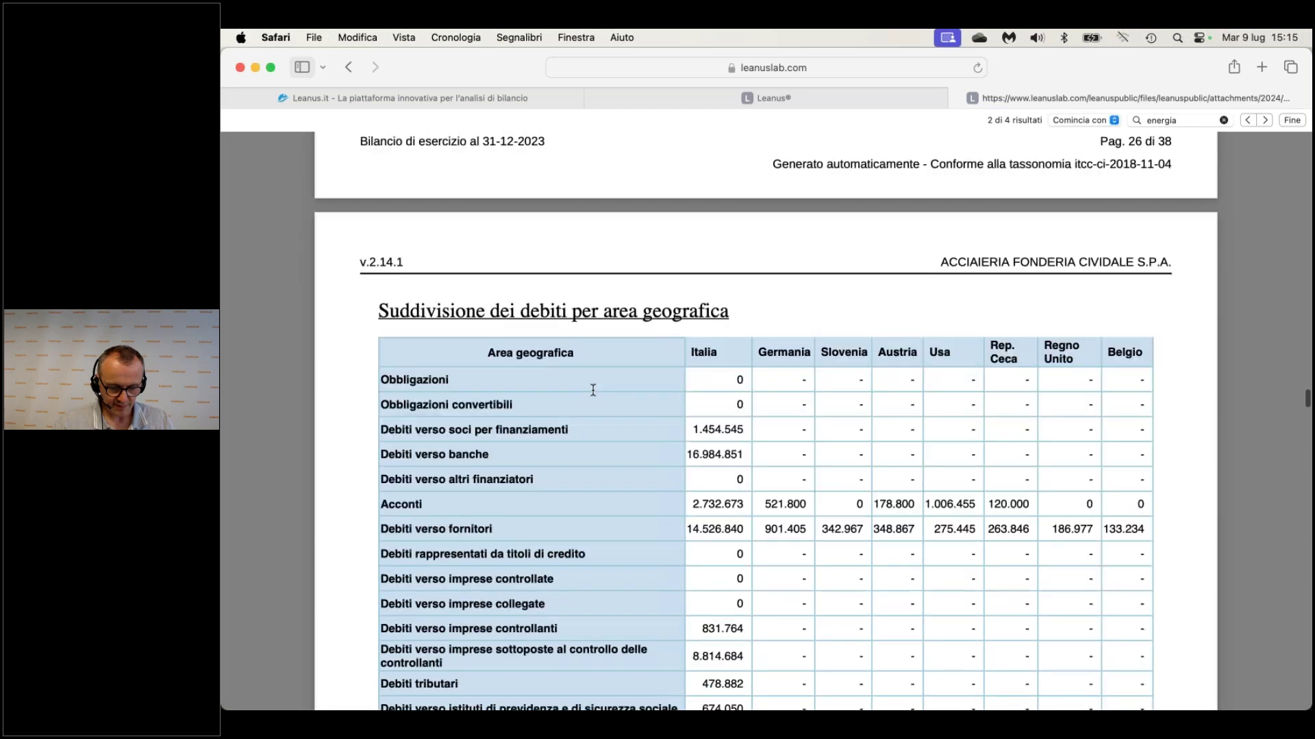
{"action": "scroll", "coordinate": [593, 390], "scroll_direction": "down", "scroll_amount": 15}
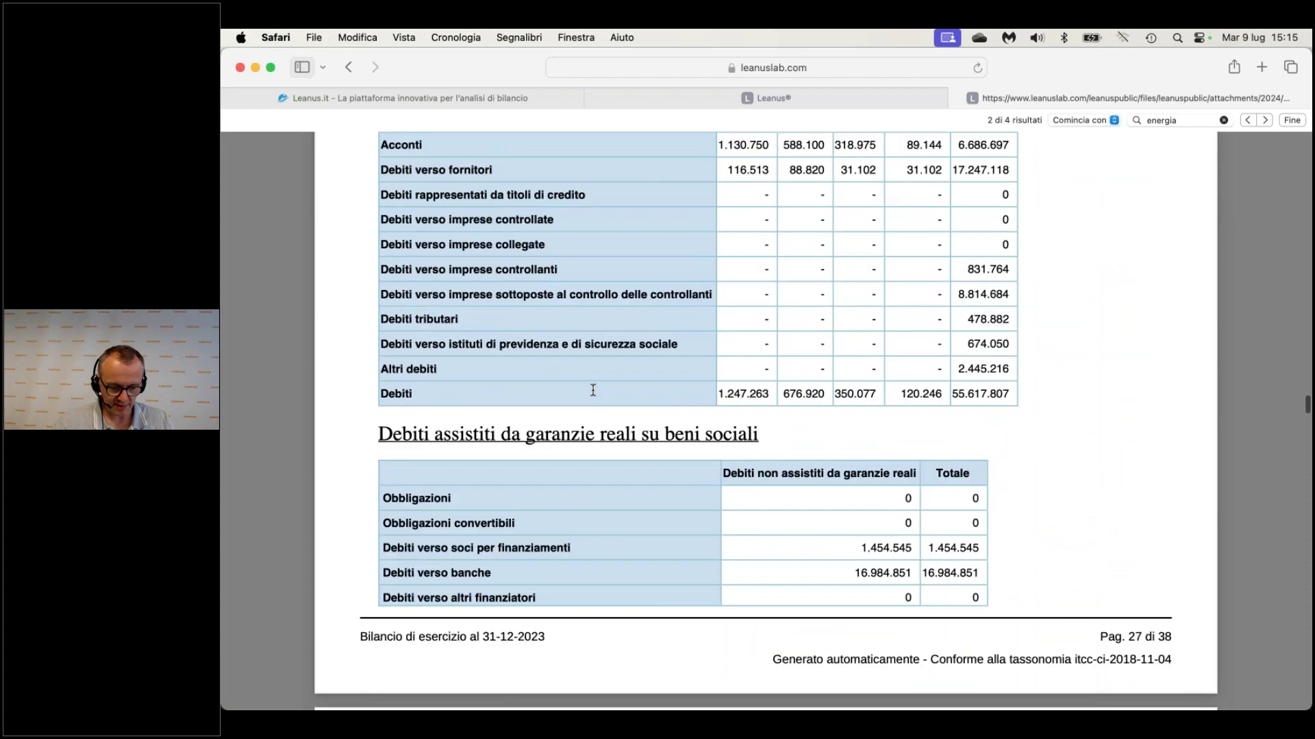
{"action": "scroll", "coordinate": [593, 390], "scroll_direction": "down", "scroll_amount": 1}
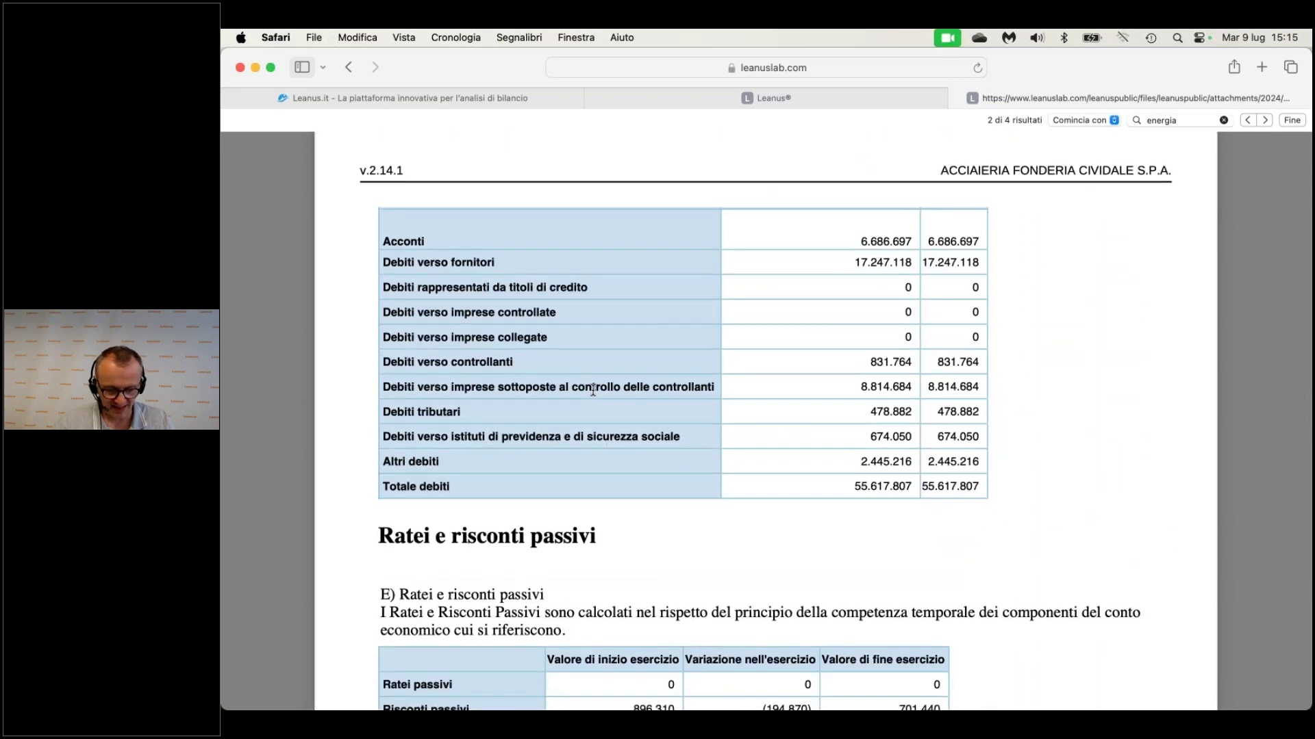
{"action": "scroll", "coordinate": [593, 390], "scroll_direction": "down", "scroll_amount": 10}
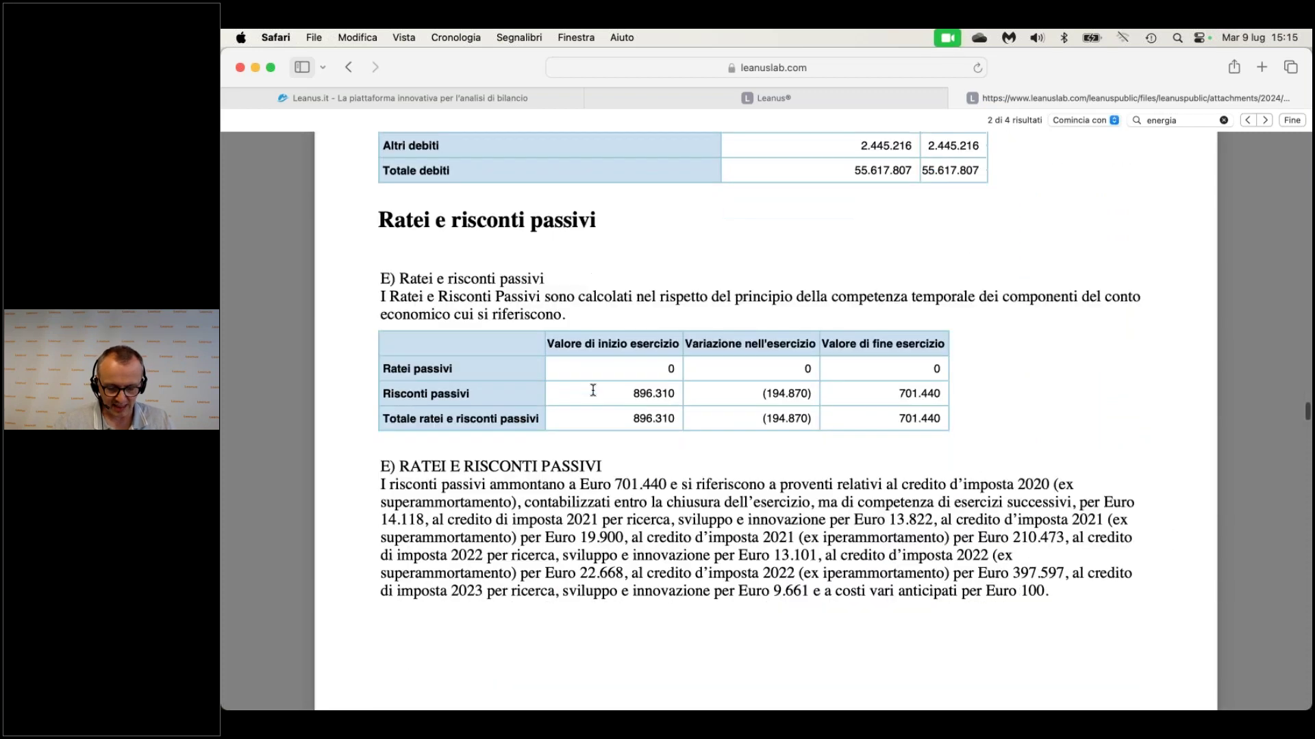
{"action": "scroll", "coordinate": [593, 389], "scroll_direction": "down", "scroll_amount": 12}
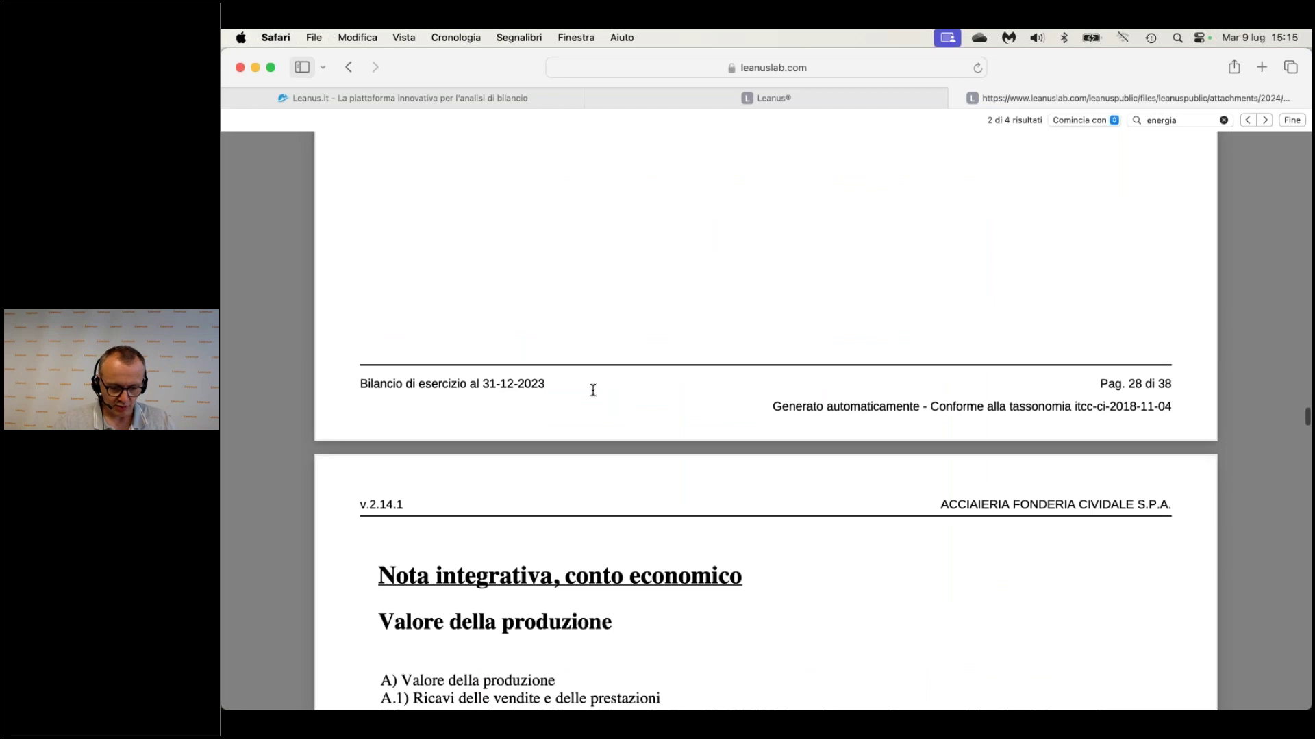
Review the income statement notes on other revenues, sales by geographic area, production costs and other operating charges.
{"action": "scroll", "coordinate": [593, 389], "scroll_direction": "down", "scroll_amount": 15}
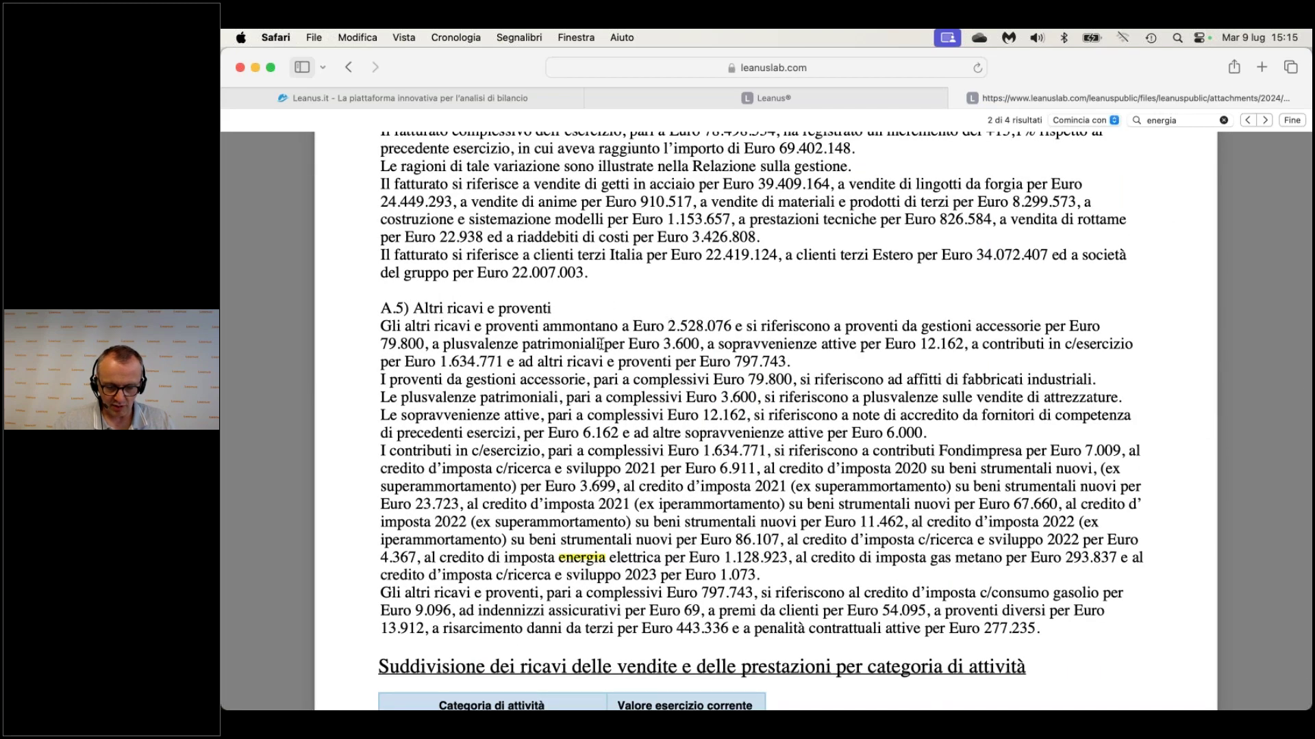
{"action": "scroll", "coordinate": [601, 344], "scroll_direction": "down", "scroll_amount": 15}
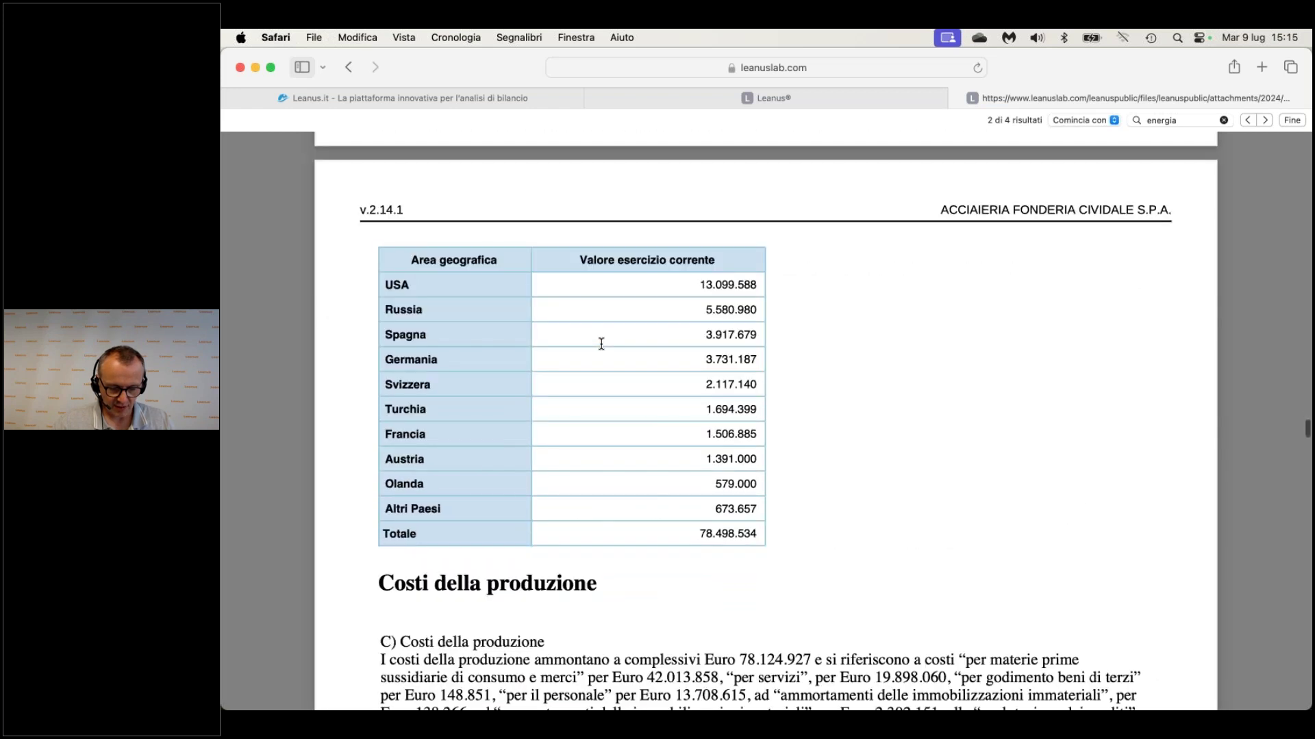
{"action": "scroll", "coordinate": [601, 344], "scroll_direction": "down", "scroll_amount": 5}
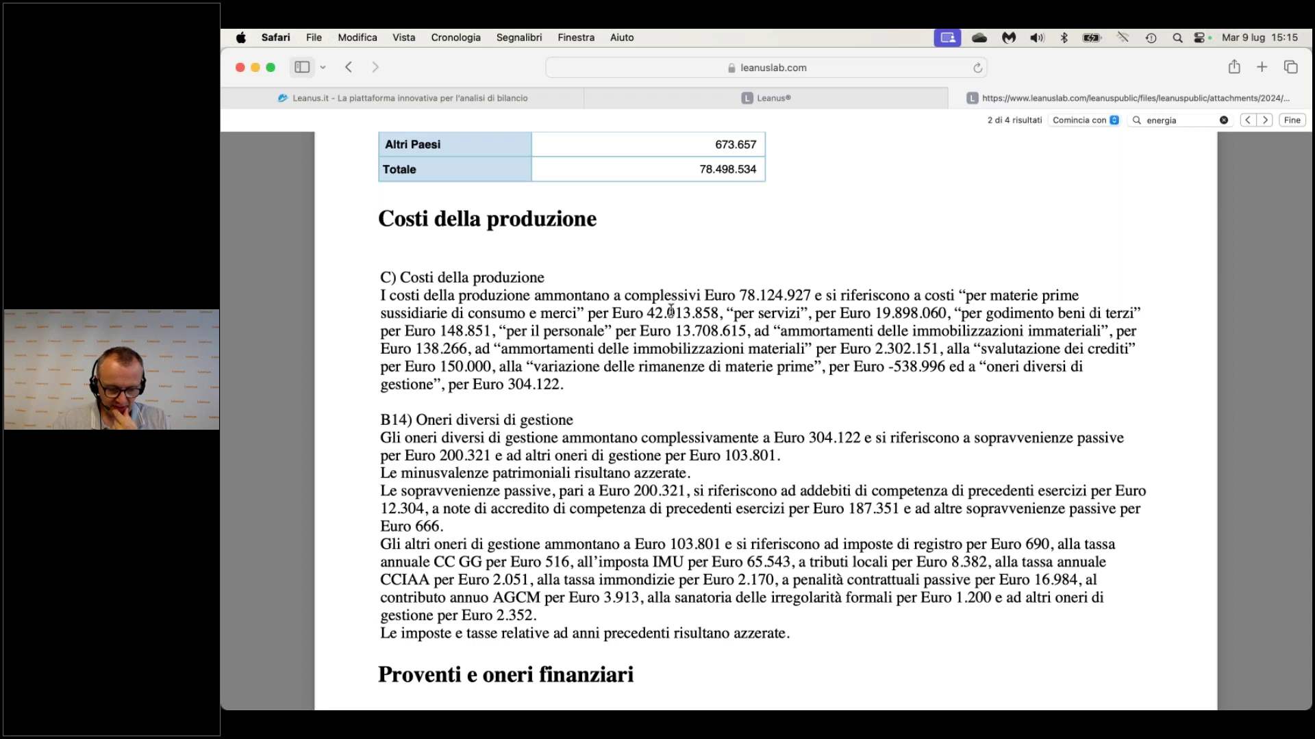
{"action": "scroll", "coordinate": [671, 310], "scroll_direction": "down", "scroll_amount": 5}
{"action": "scroll", "coordinate": [671, 309], "scroll_direction": "down", "scroll_amount": 10}
{"action": "scroll", "coordinate": [671, 310], "scroll_direction": "down", "scroll_amount": 15}
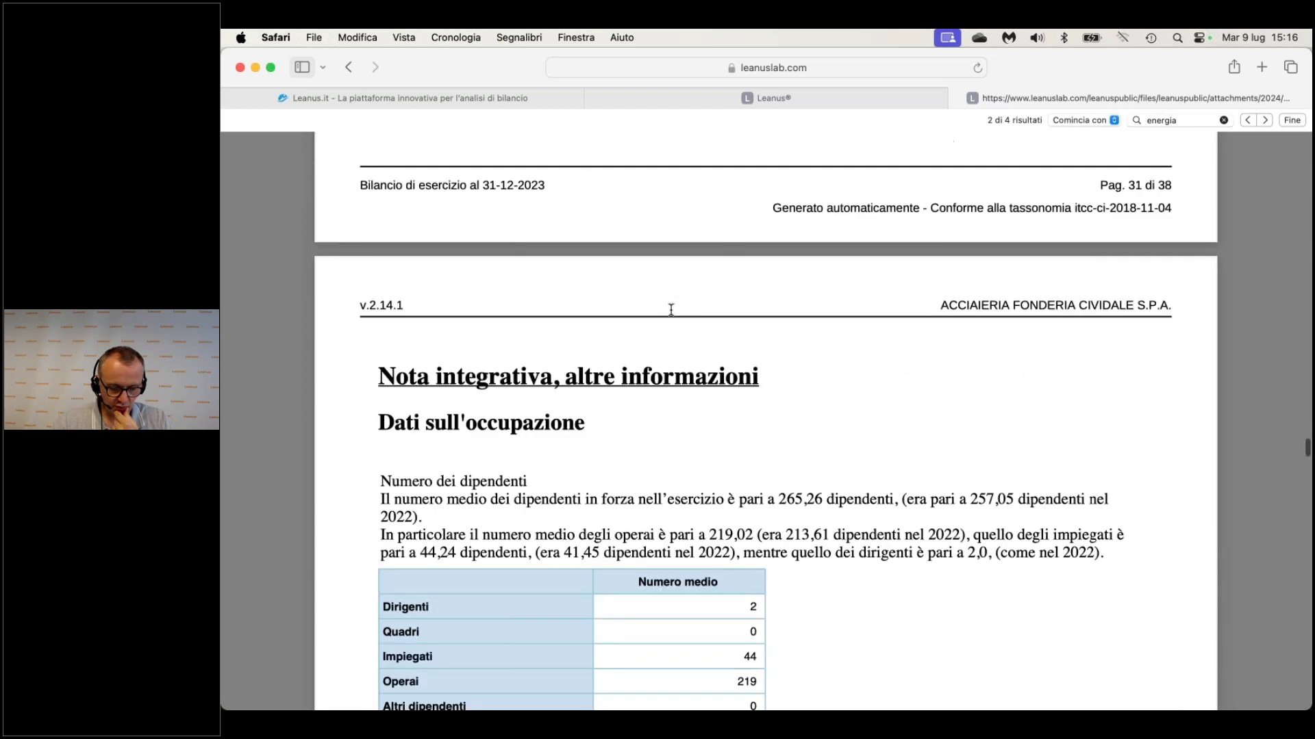
Review the other information notes on employment, guarantees, related parties, the parent company and benefits received from public bodies.
{"action": "scroll", "coordinate": [671, 309], "scroll_direction": "down", "scroll_amount": 4}
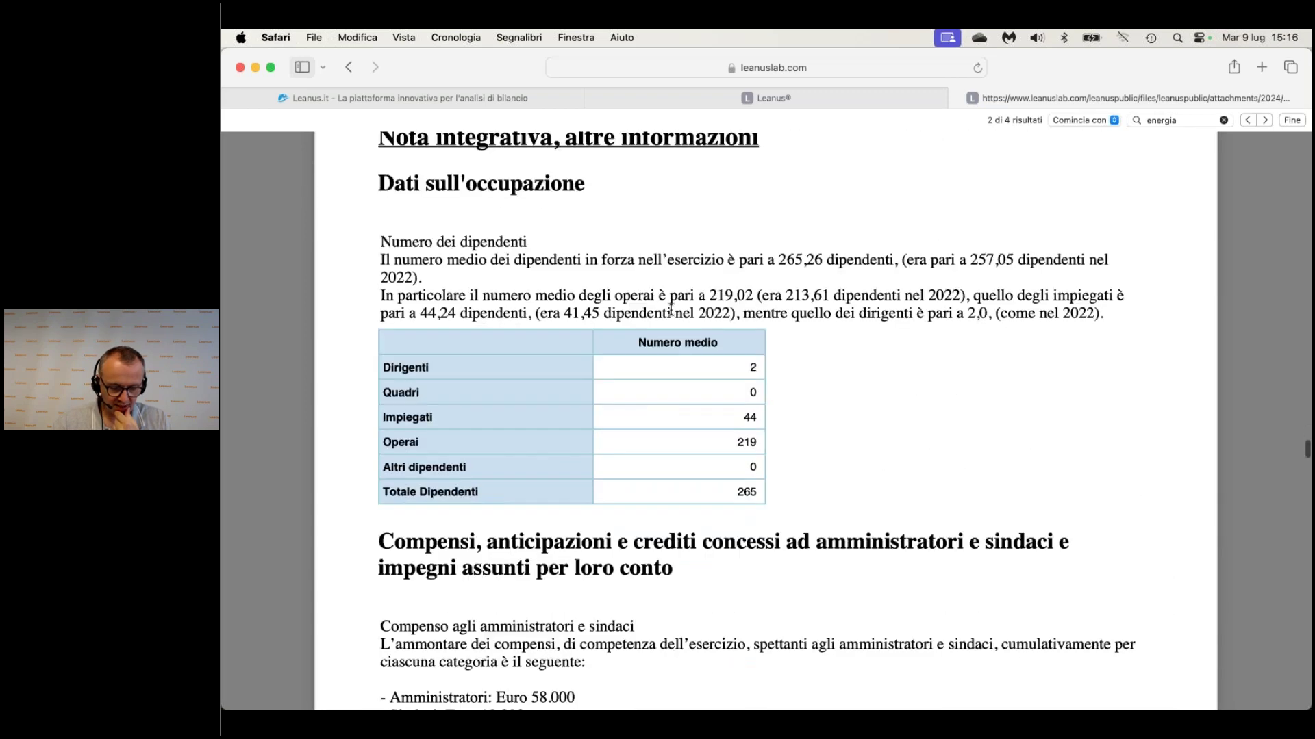
{"action": "scroll", "coordinate": [671, 310], "scroll_direction": "down", "scroll_amount": 8}
{"action": "scroll", "coordinate": [671, 309], "scroll_direction": "down", "scroll_amount": 6}
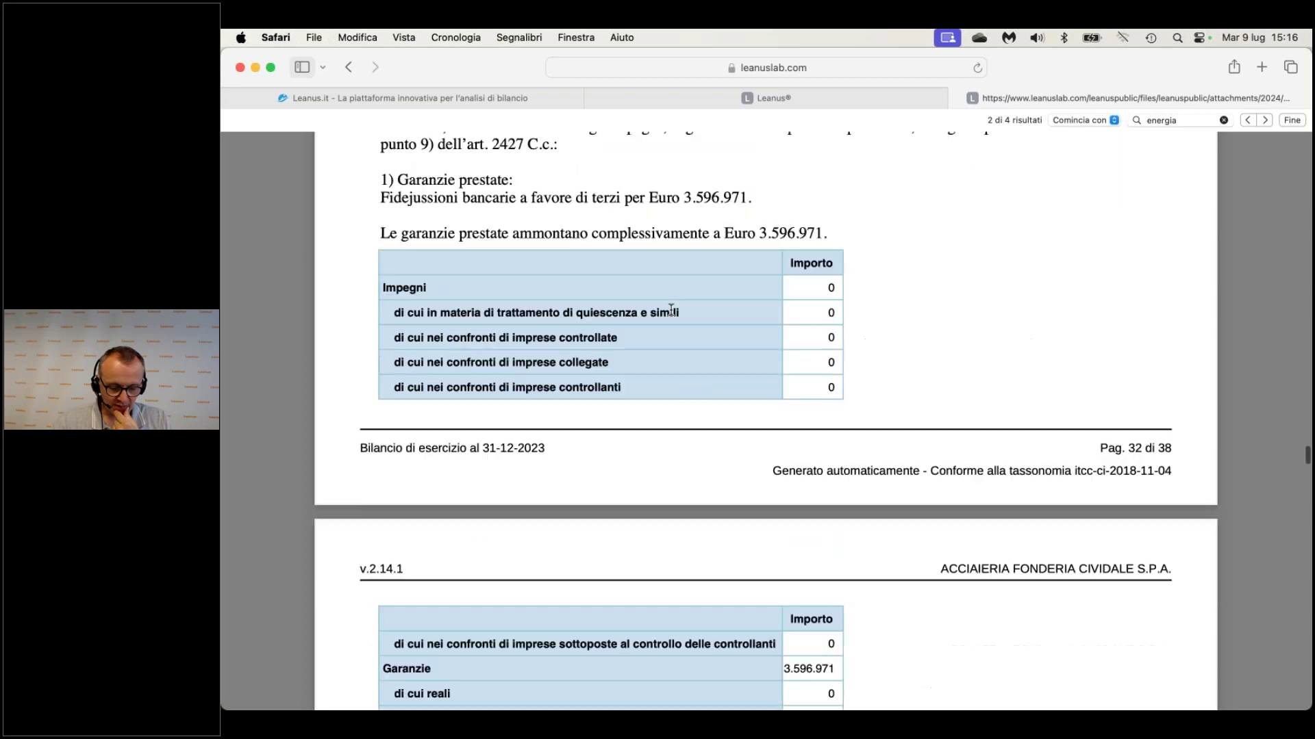
{"action": "scroll", "coordinate": [671, 310], "scroll_direction": "down", "scroll_amount": 9}
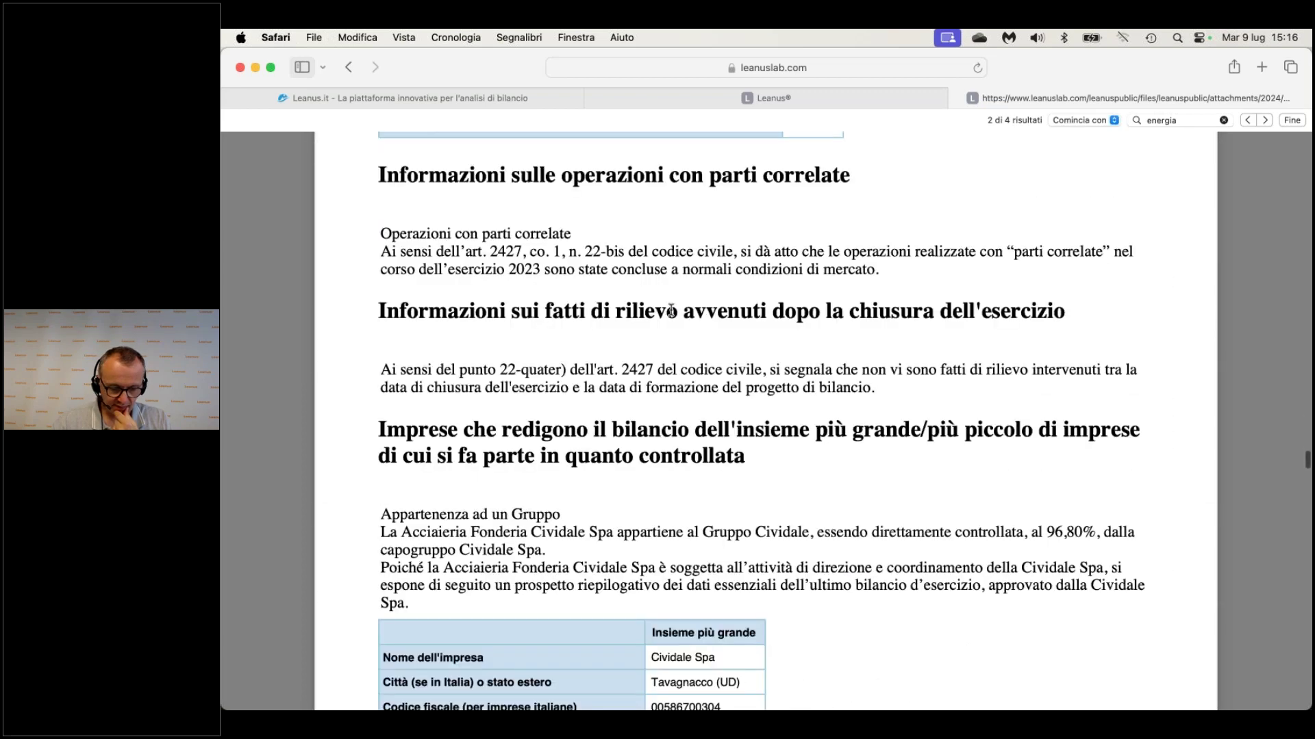
{"action": "scroll", "coordinate": [671, 310], "scroll_direction": "down", "scroll_amount": 20}
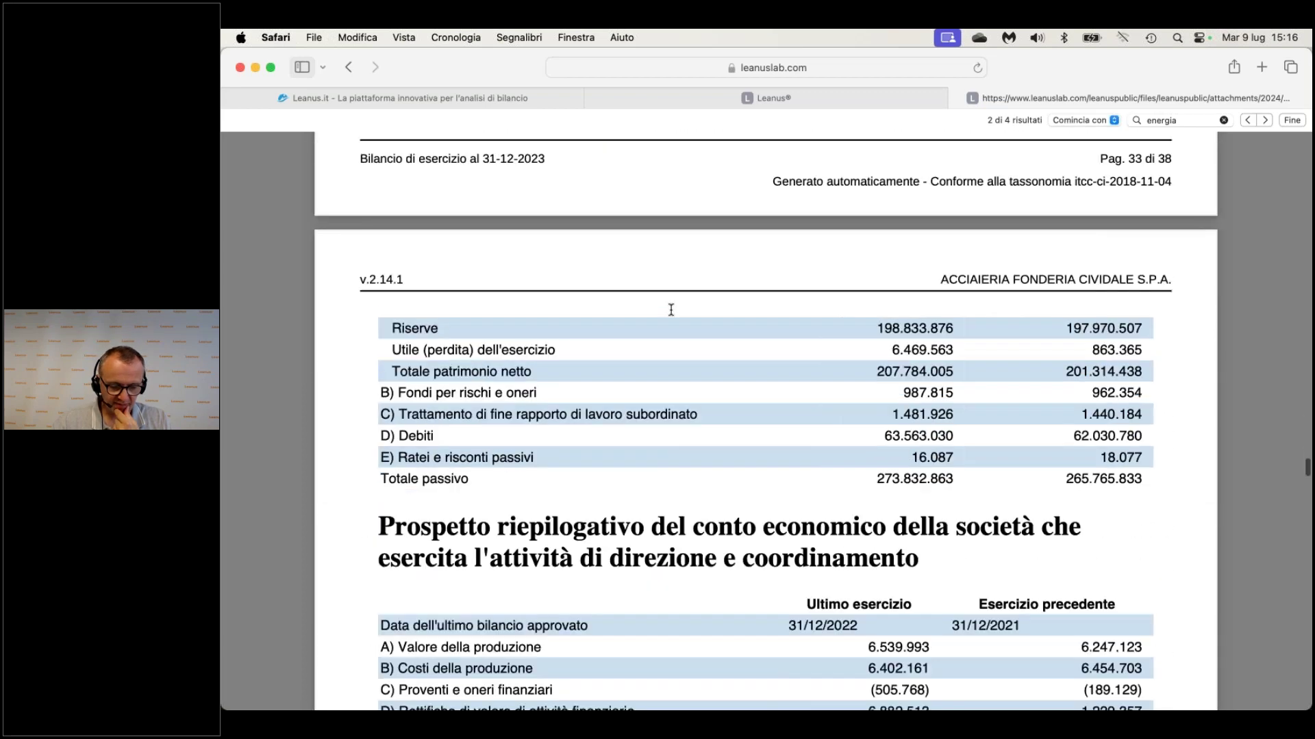
{"action": "scroll", "coordinate": [671, 309], "scroll_direction": "down", "scroll_amount": 16}
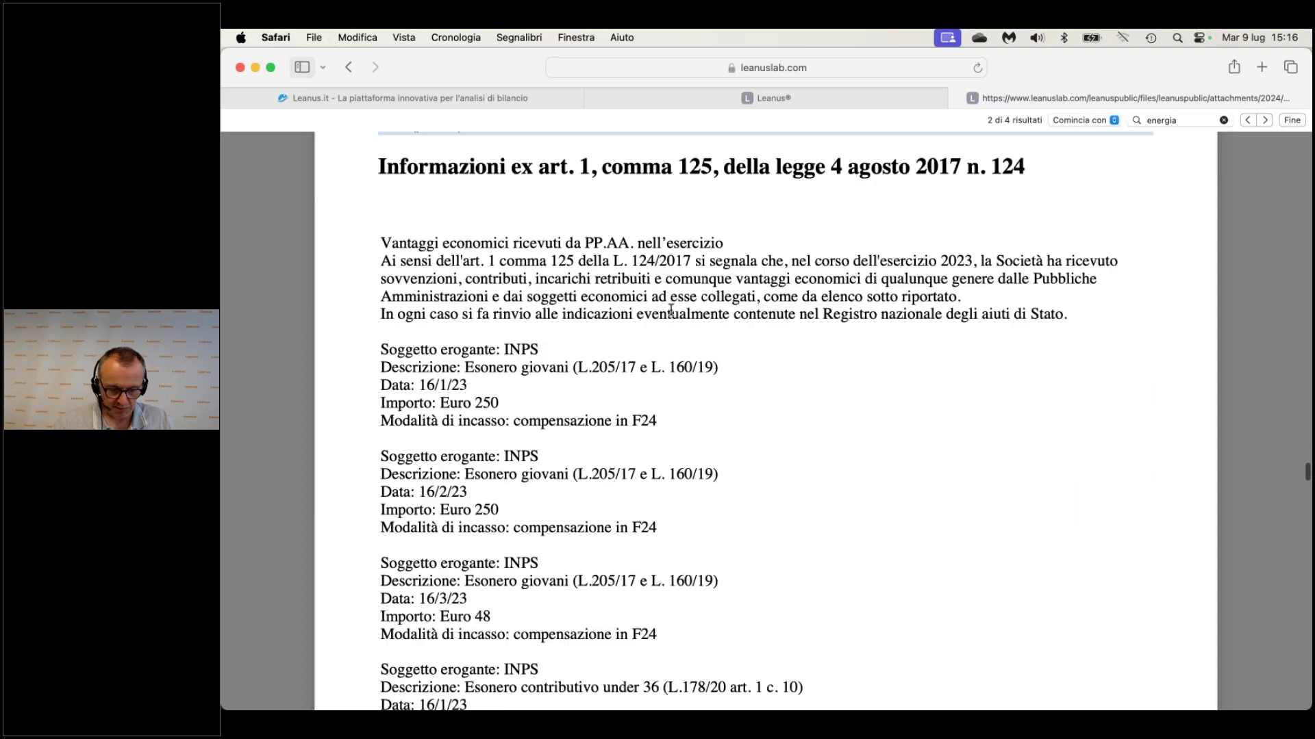
{"action": "scroll", "coordinate": [671, 309], "scroll_direction": "down", "scroll_amount": 7}
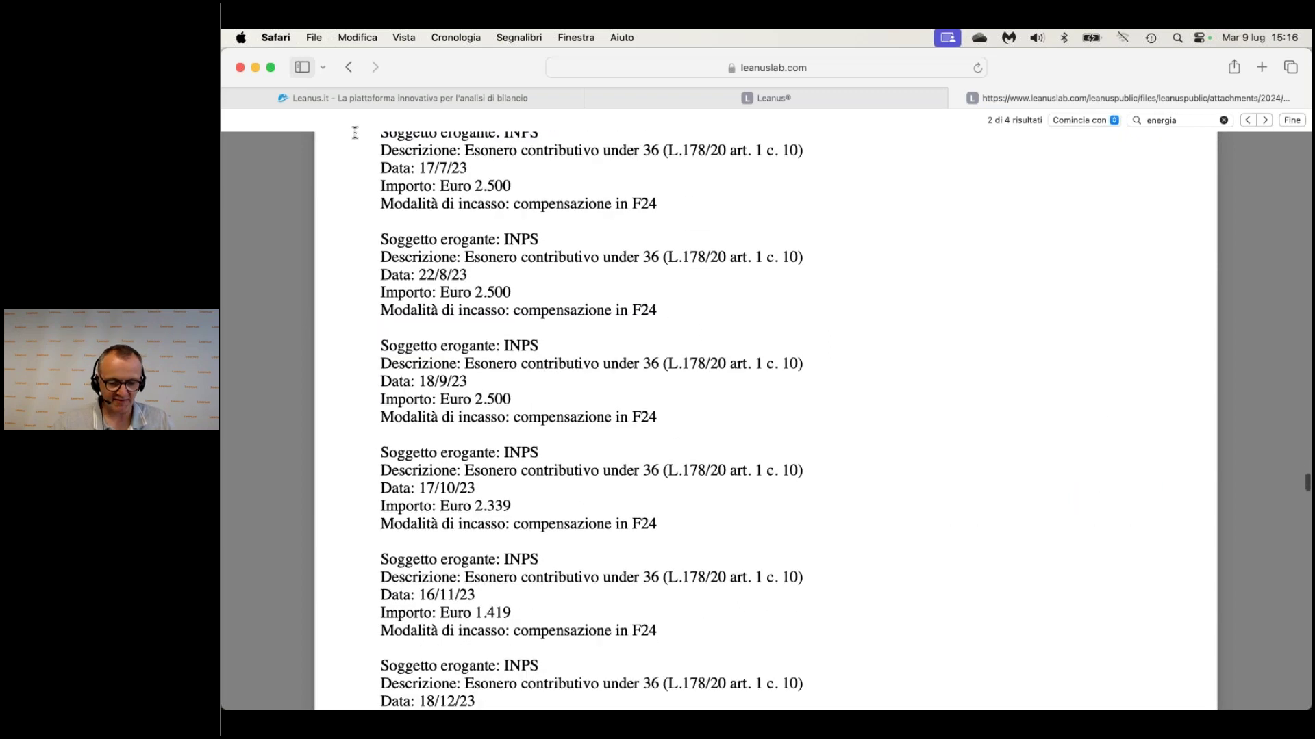
{"action": "left_click", "coordinate": [256, 66]}
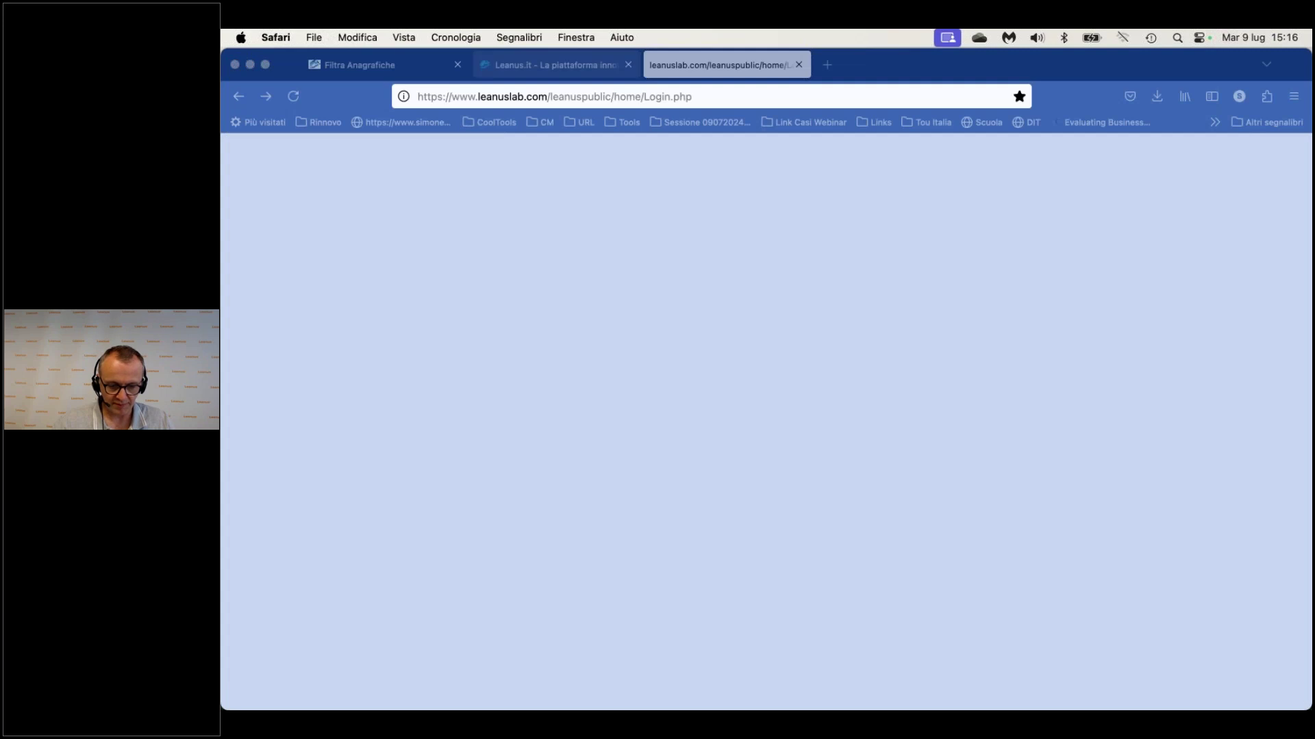
{"action": "left_click", "coordinate": [548, 64]}
{"action": "left_click", "coordinate": [667, 63]}
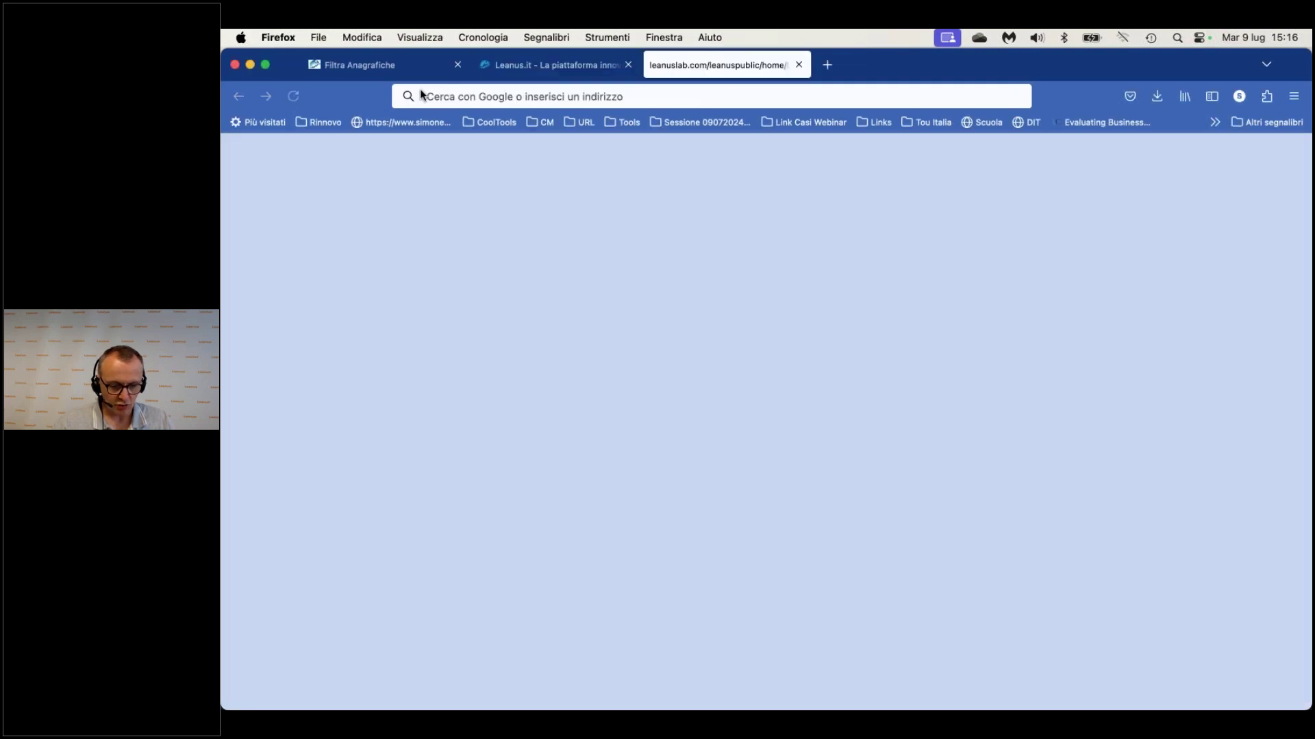
{"action": "left_click", "coordinate": [346, 68]}
{"action": "left_click", "coordinate": [623, 63]}
{"action": "left_click", "coordinate": [688, 60]}
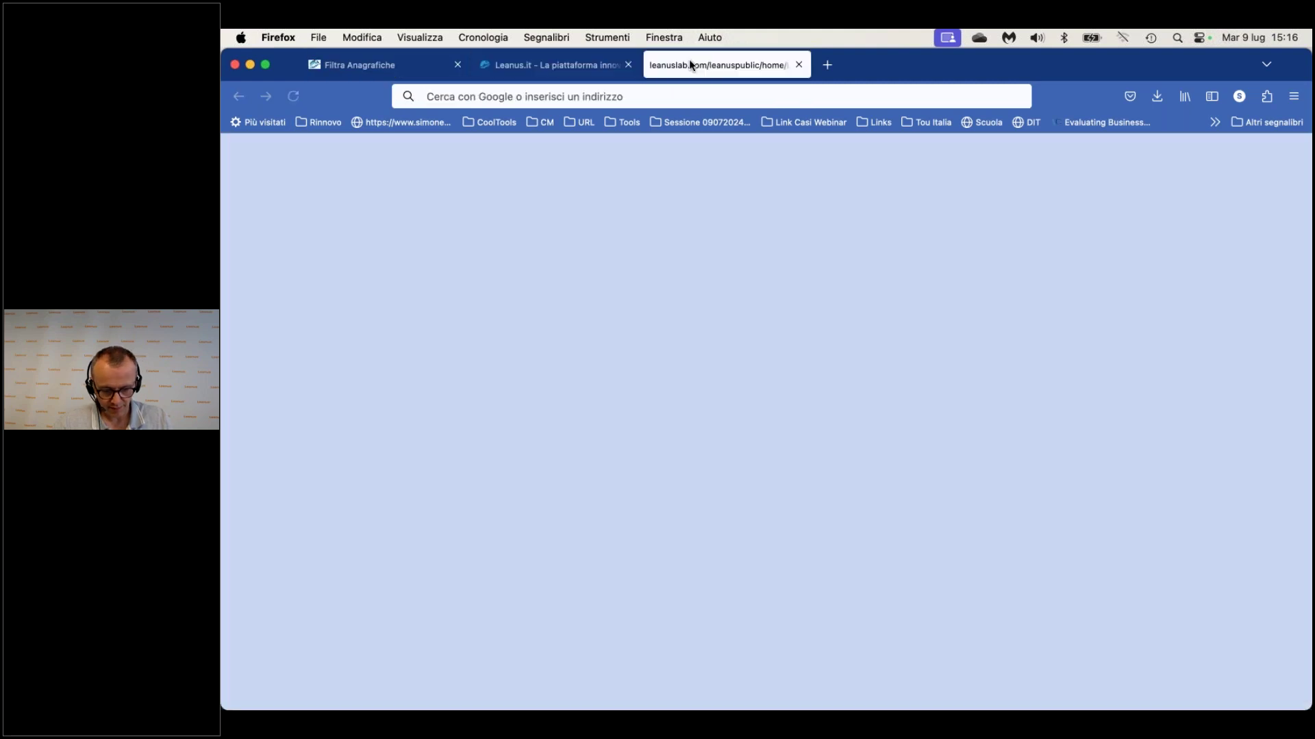
{"action": "key", "text": "super+Tab"}
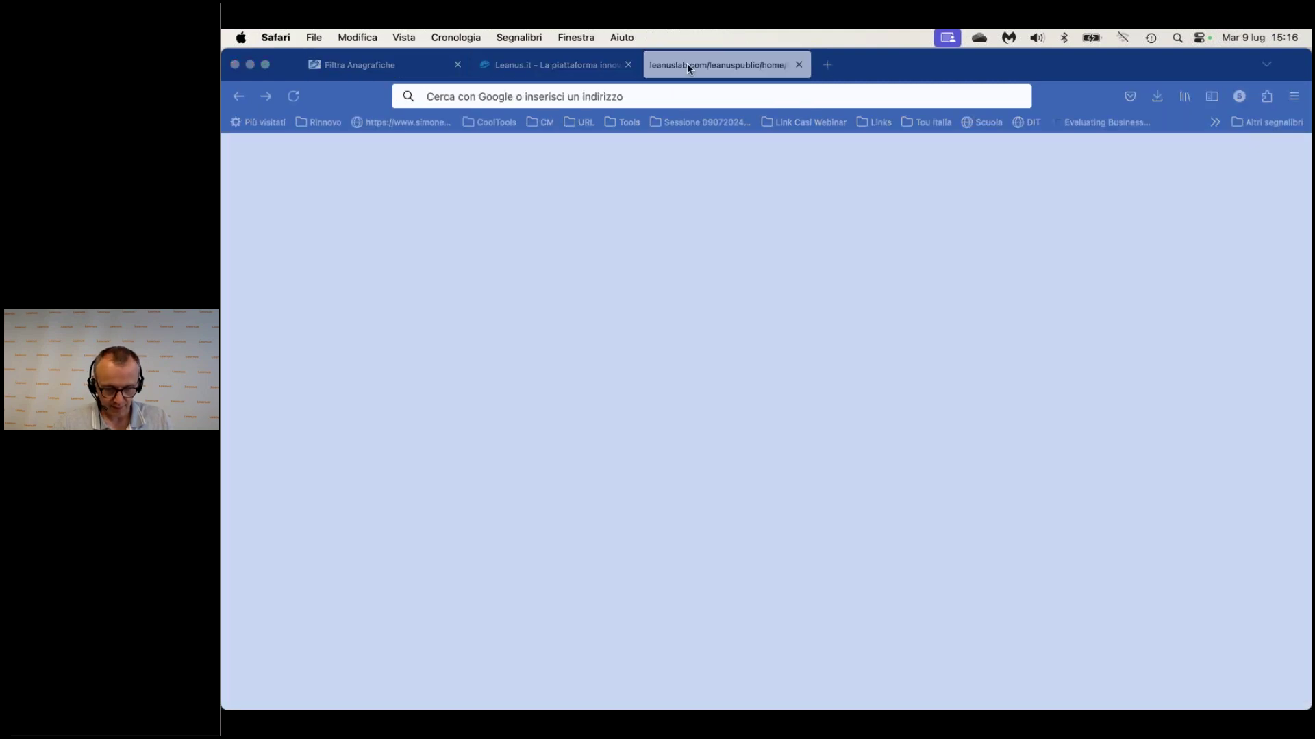
{"action": "left_click", "coordinate": [250, 65]}
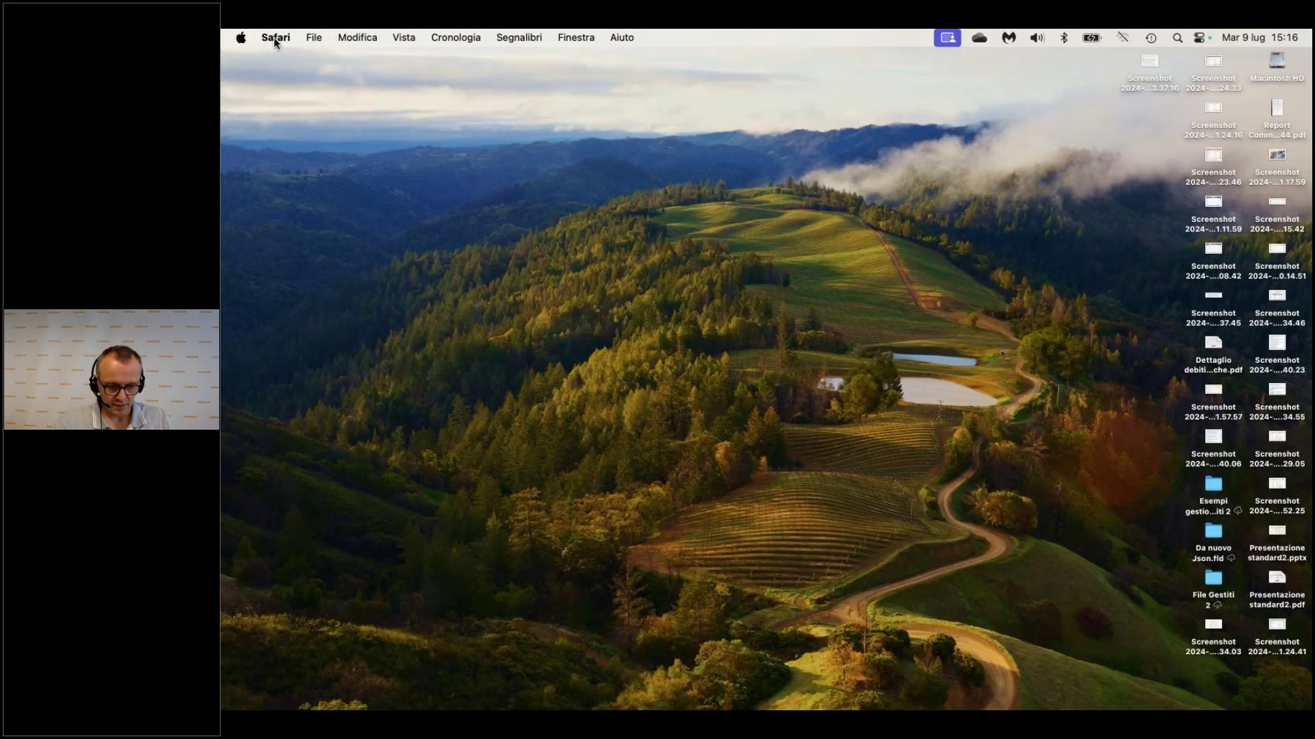
{"action": "left_click", "coordinate": [275, 38]}
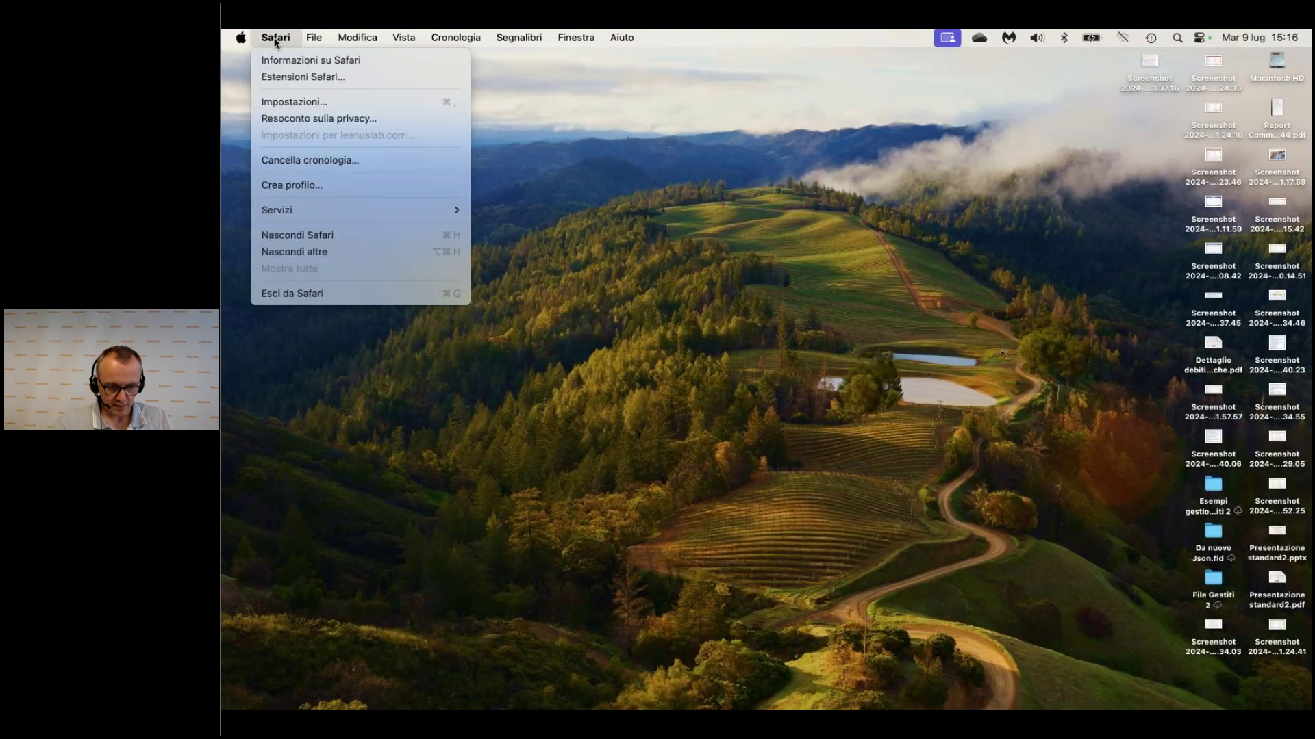
{"action": "left_click", "coordinate": [1213, 705]}
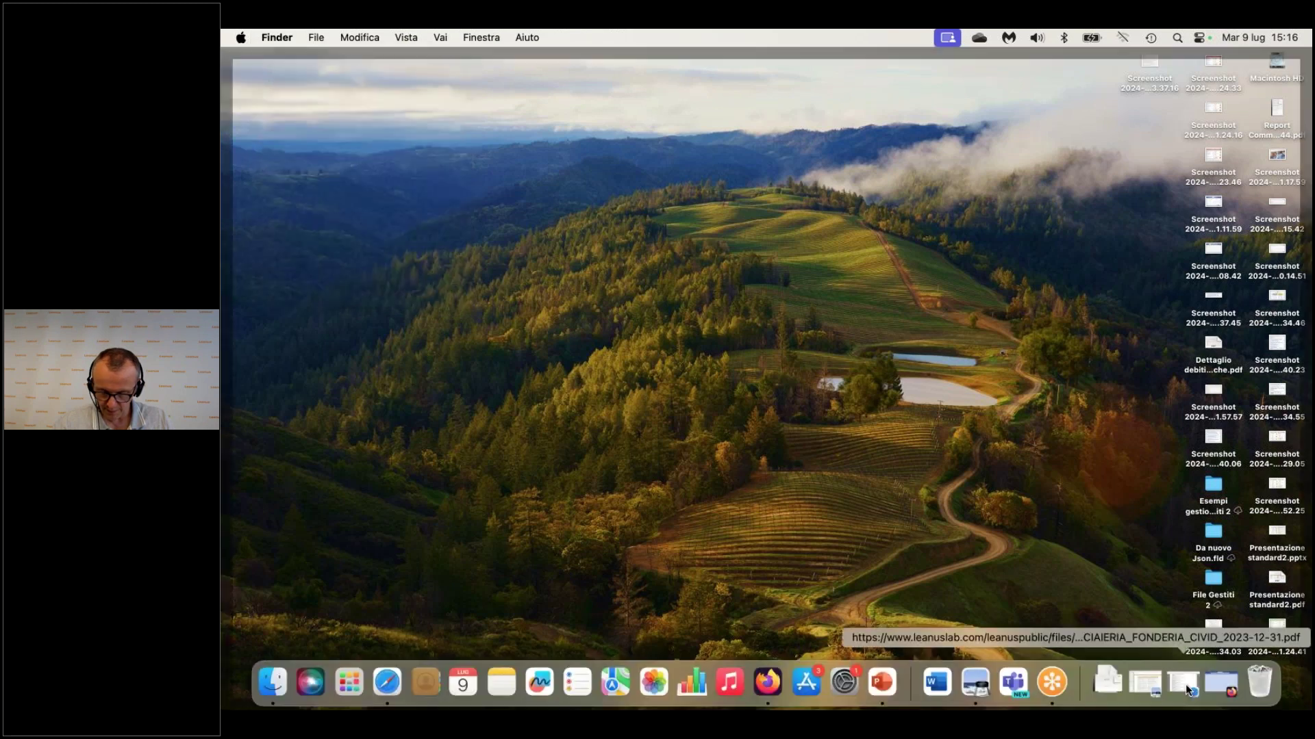
{"action": "left_click", "coordinate": [1185, 684]}
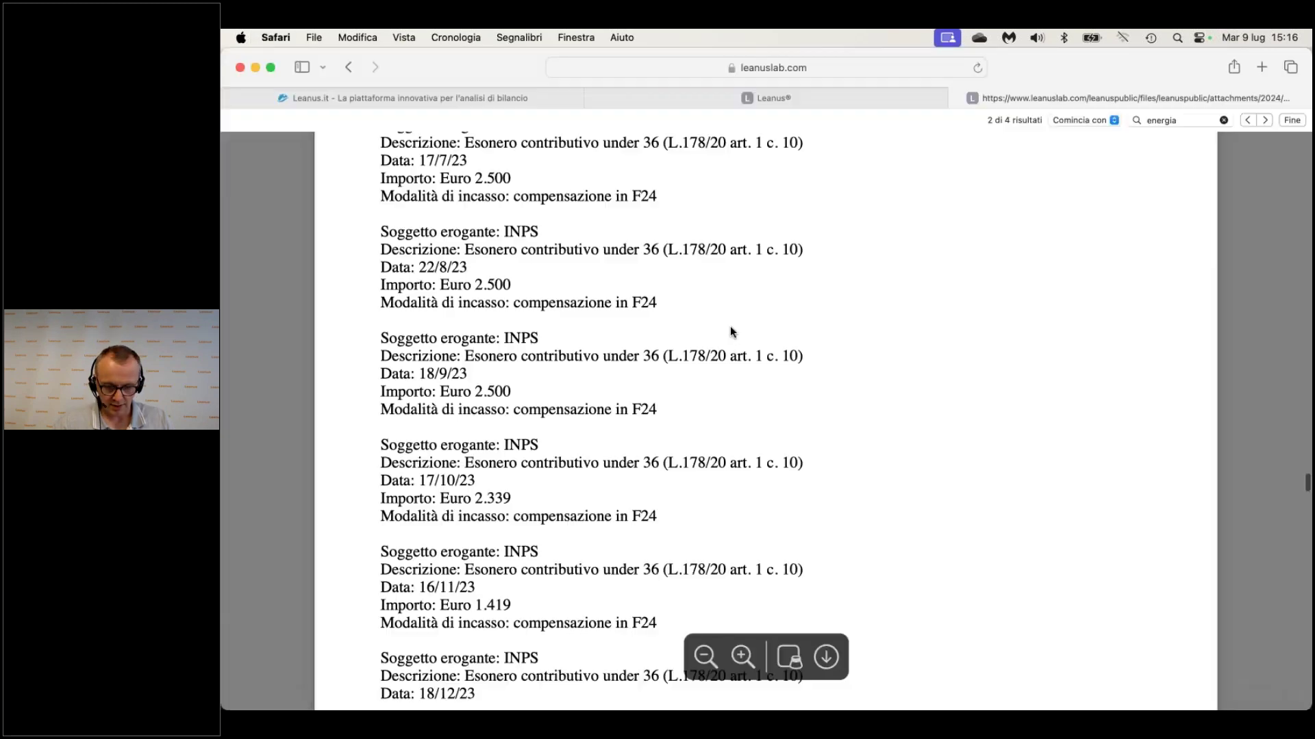
Finish reviewing the notes on public benefits and related parties, dismiss the text search, and close the 2023 balance sheet document.
{"action": "scroll", "coordinate": [1306, 144], "scroll_direction": "up", "scroll_amount": 10}
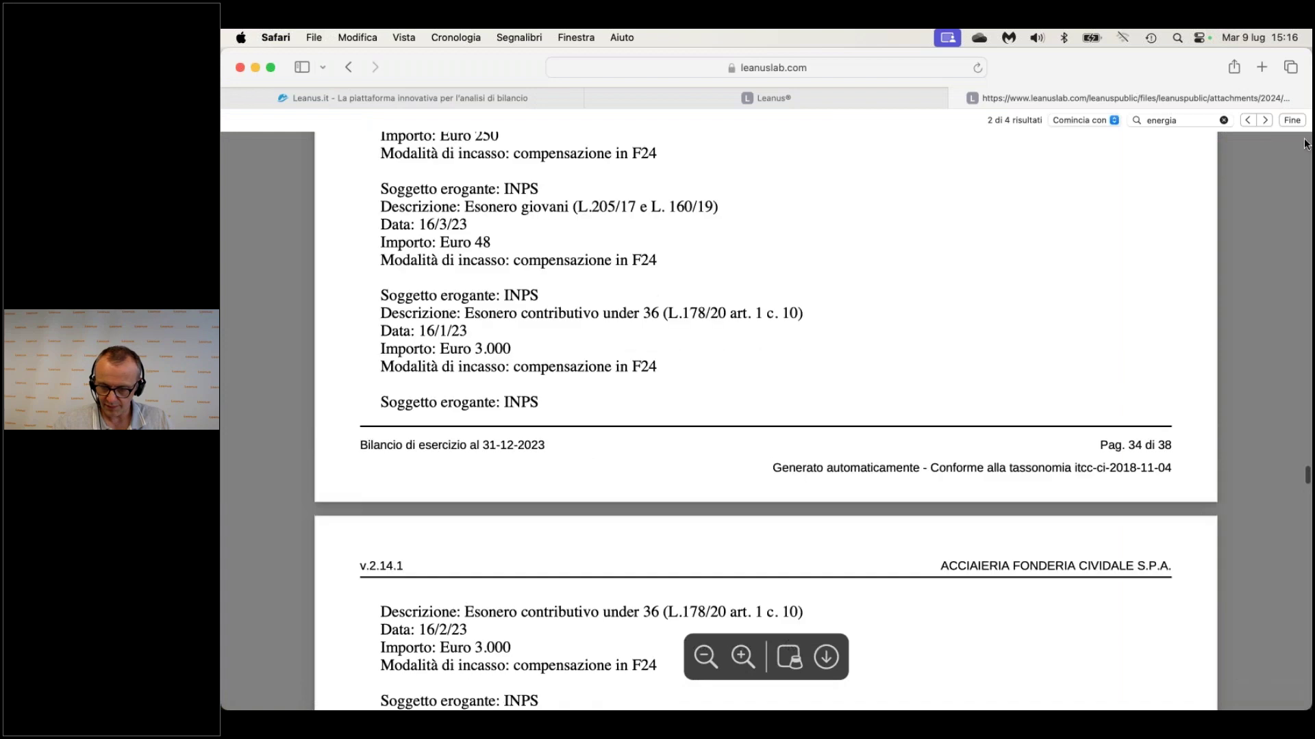
{"action": "scroll", "coordinate": [1305, 143], "scroll_direction": "up", "scroll_amount": 3}
{"action": "left_click", "coordinate": [1292, 120]}
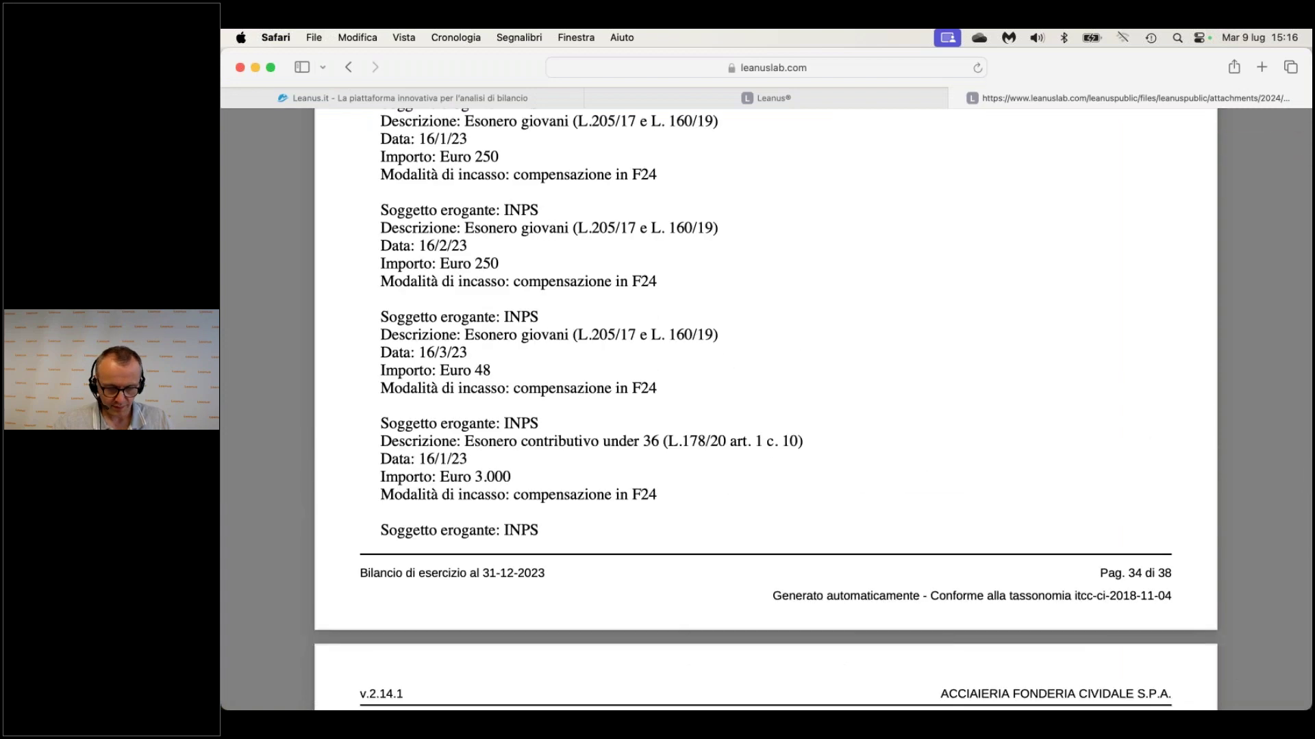
{"action": "scroll", "coordinate": [765, 411], "scroll_direction": "down", "scroll_amount": 15}
{"action": "scroll", "coordinate": [765, 411], "scroll_direction": "up", "scroll_amount": 10}
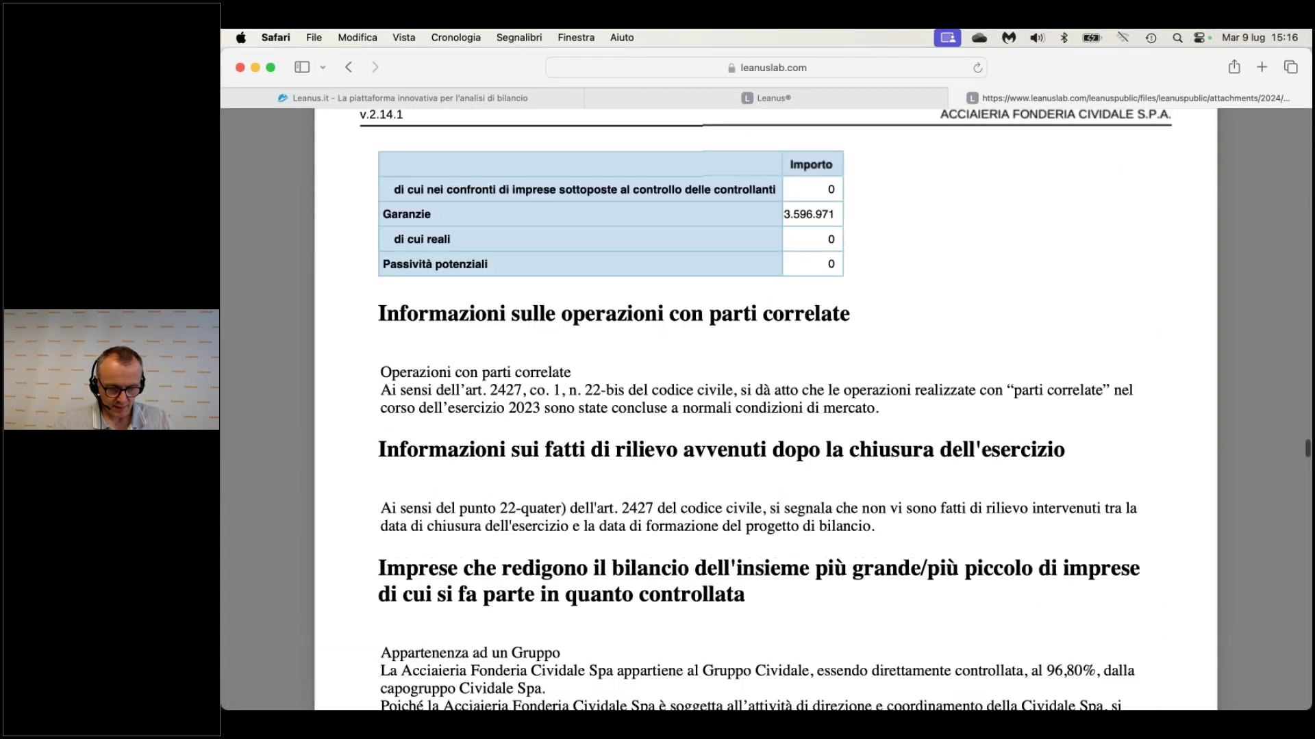
{"action": "key", "text": "super+w"}
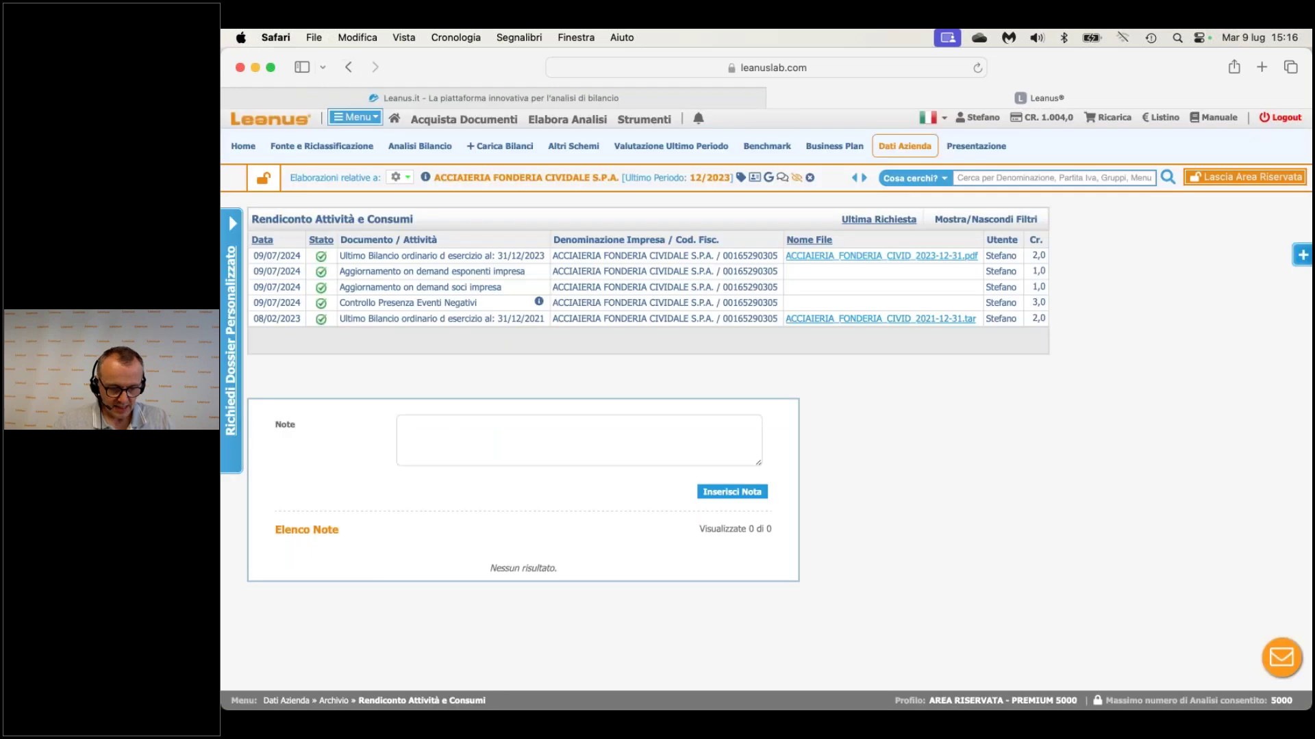
Open the numerical analysis of the managerial income statement (Conto Economico gest.le) and view it at normal page size.
{"action": "left_click", "coordinate": [420, 146]}
{"action": "mouse_move", "coordinate": [430, 233]}
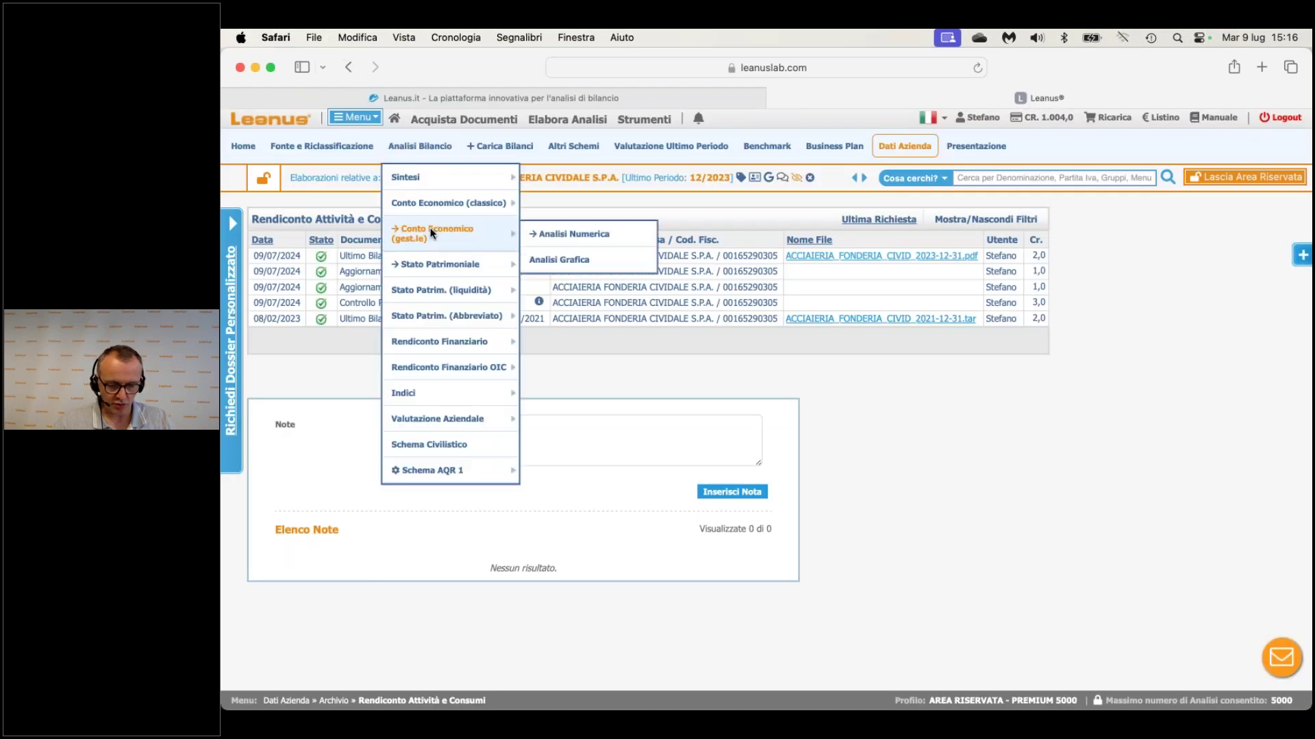
{"action": "left_click", "coordinate": [560, 234]}
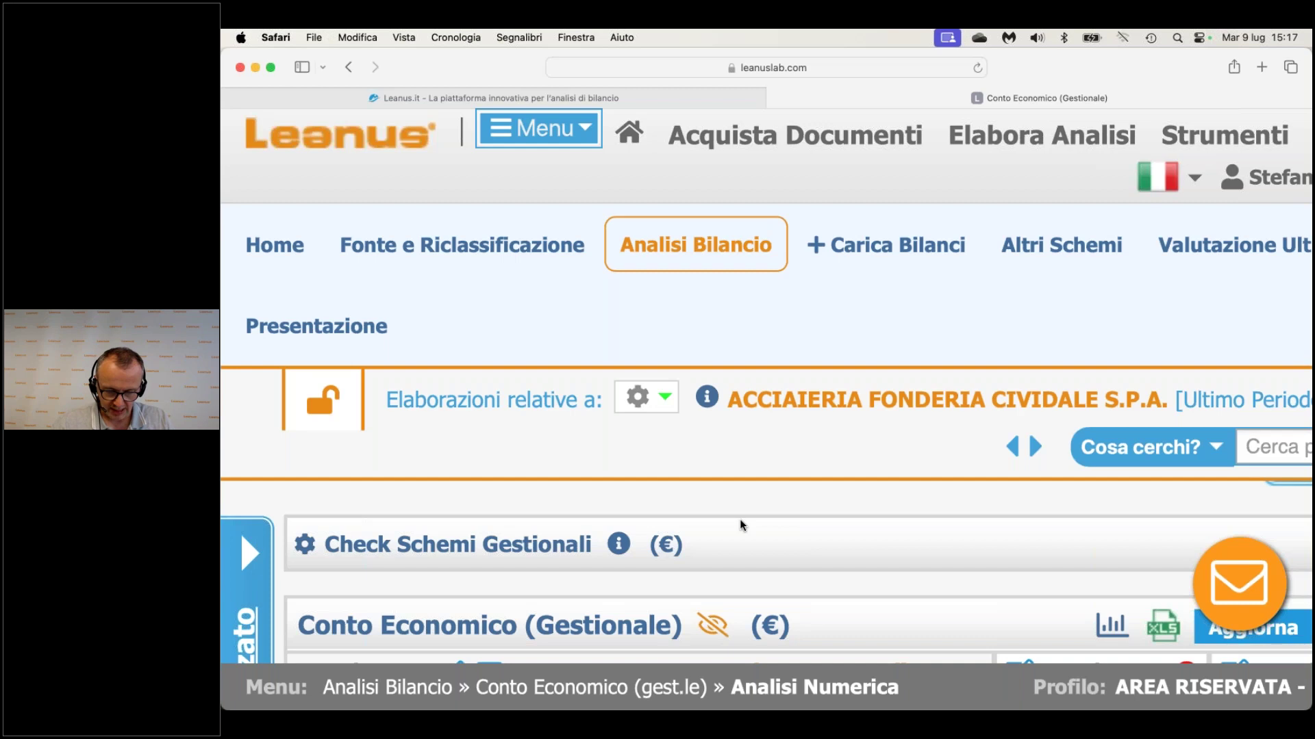
{"action": "key", "text": "super+0"}
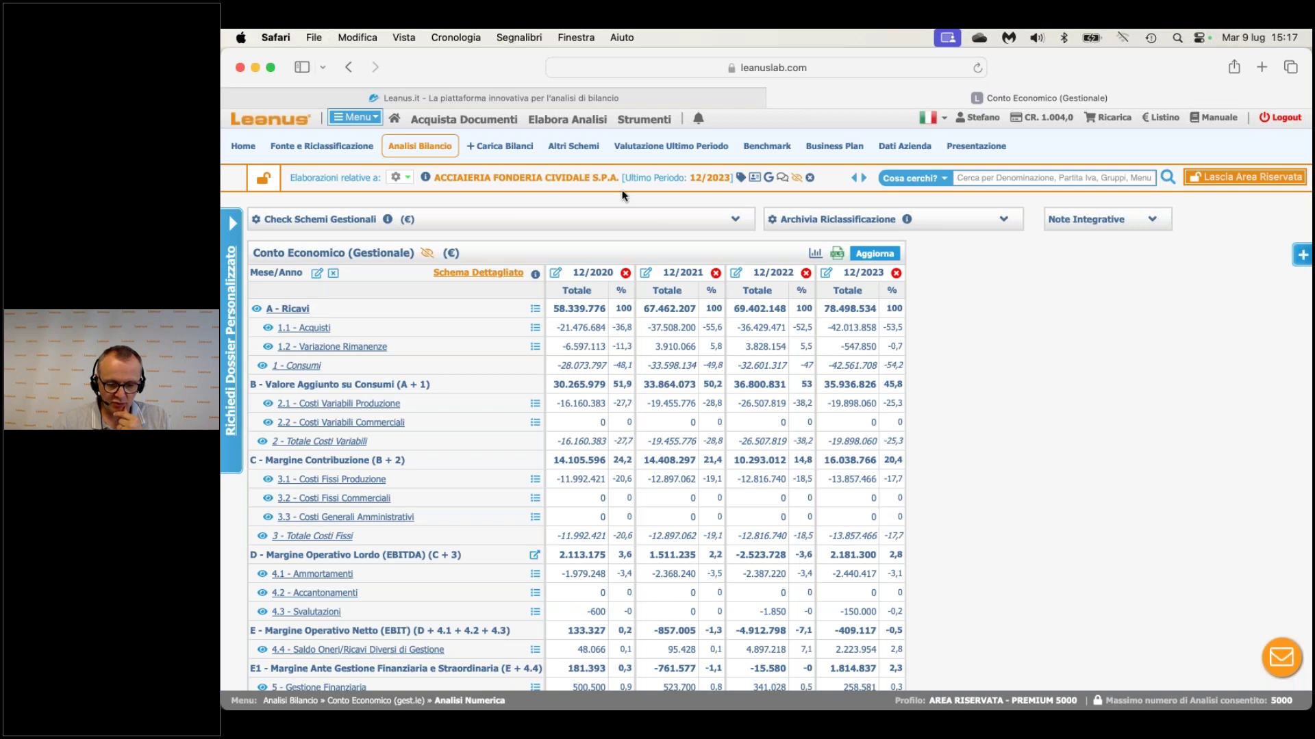
Open the Sintesi Eco/Fin valuation of the last period and check the revenue variation (Variazione Ricavi).
{"action": "left_click", "coordinate": [645, 147]}
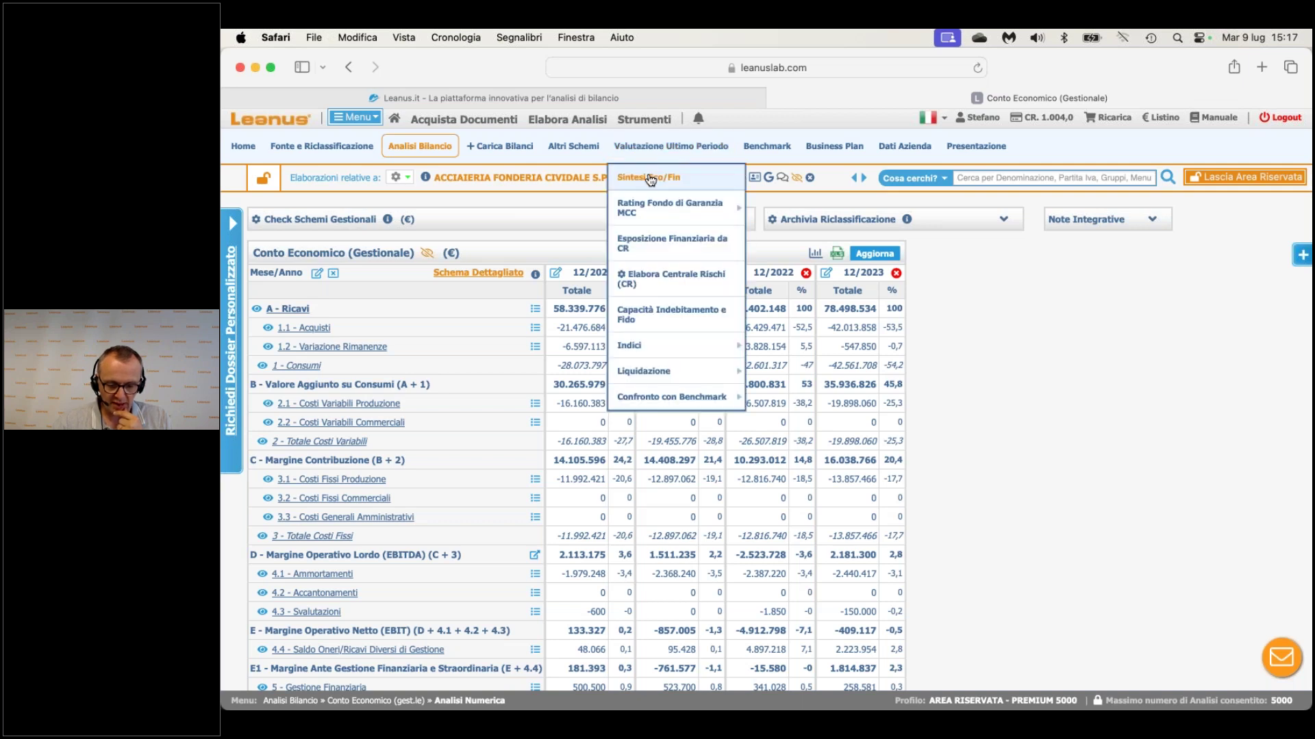
{"action": "left_click", "coordinate": [650, 180]}
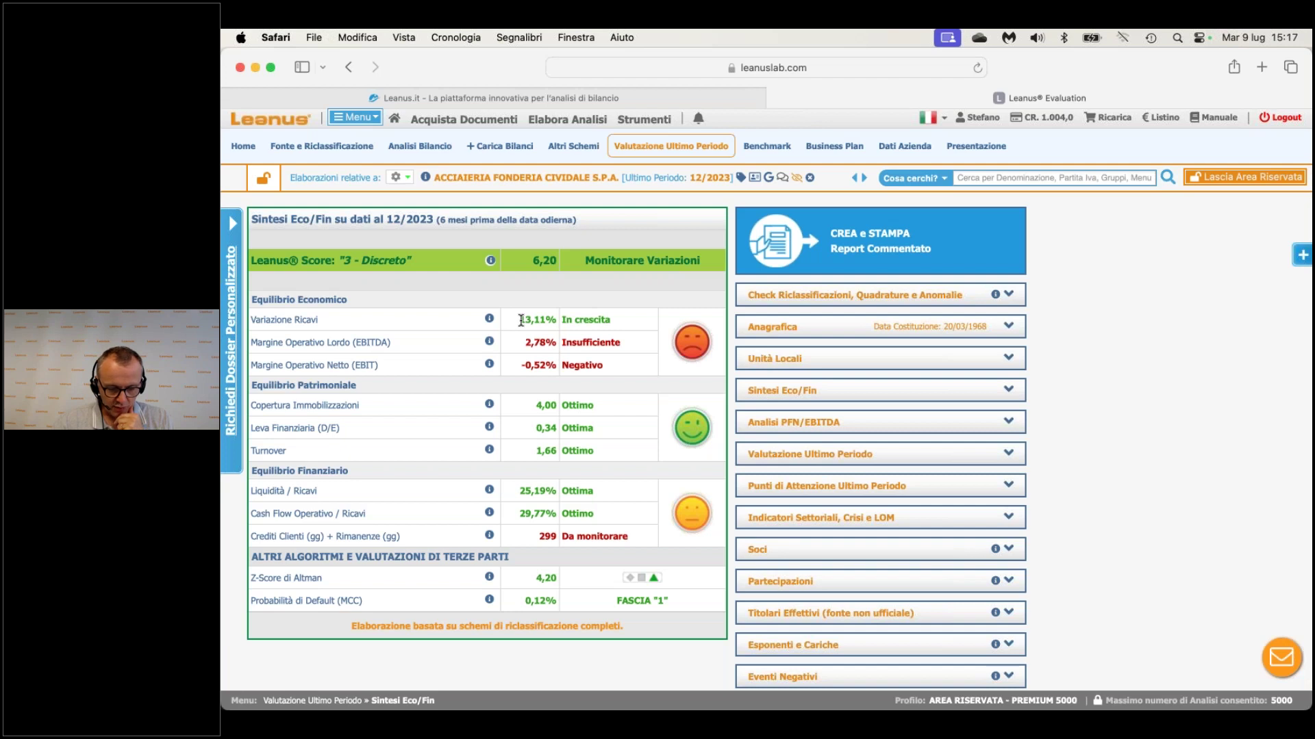
{"action": "triple_click", "coordinate": [553, 319]}
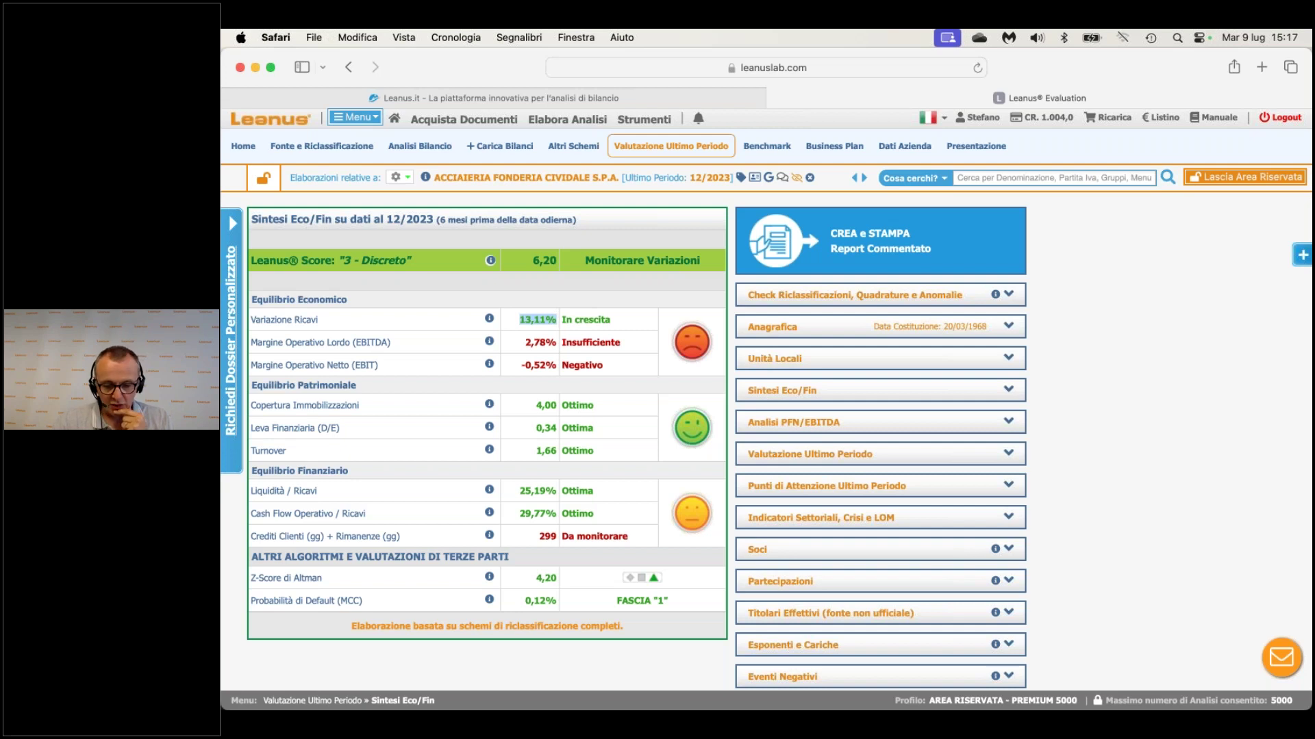
Return to the managerial income statement's numerical analysis and inspect the source of 2.1 Costi Variabili Produzione for 12/2023.
{"action": "left_click", "coordinate": [424, 146]}
{"action": "mouse_move", "coordinate": [455, 237]}
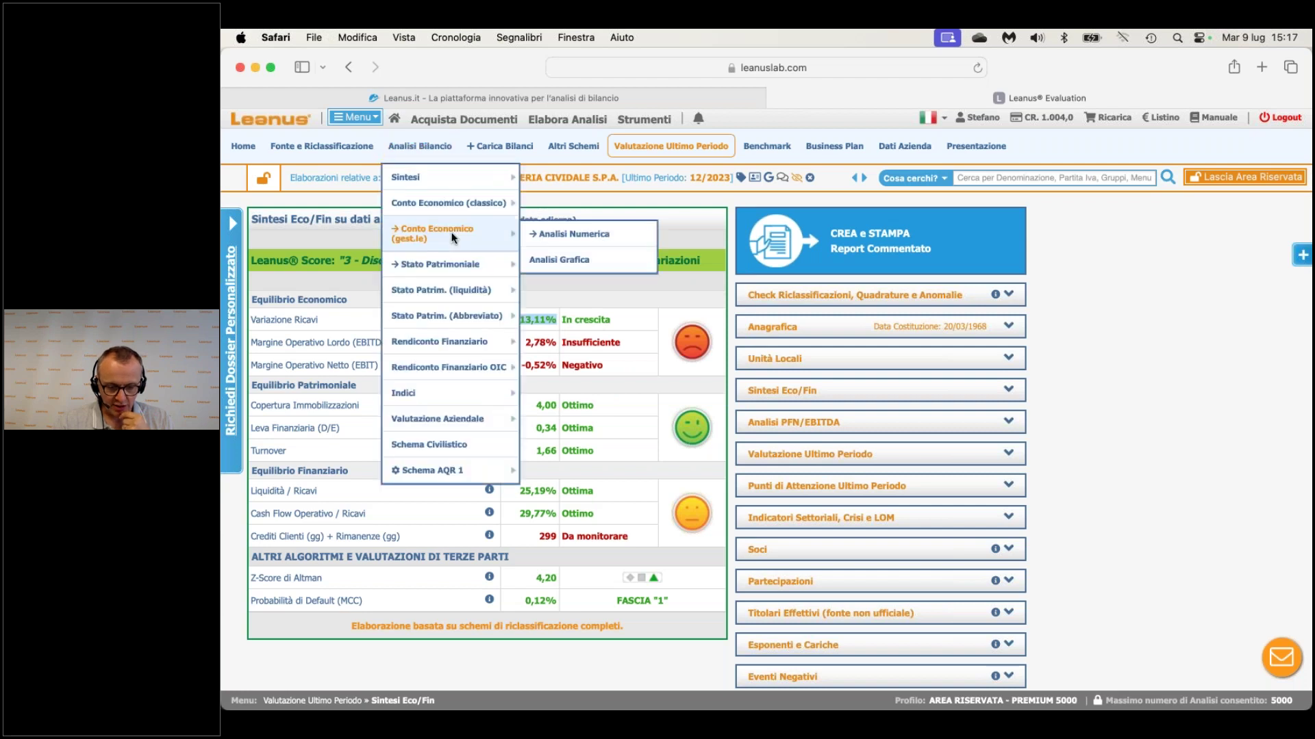
{"action": "left_click", "coordinate": [562, 236]}
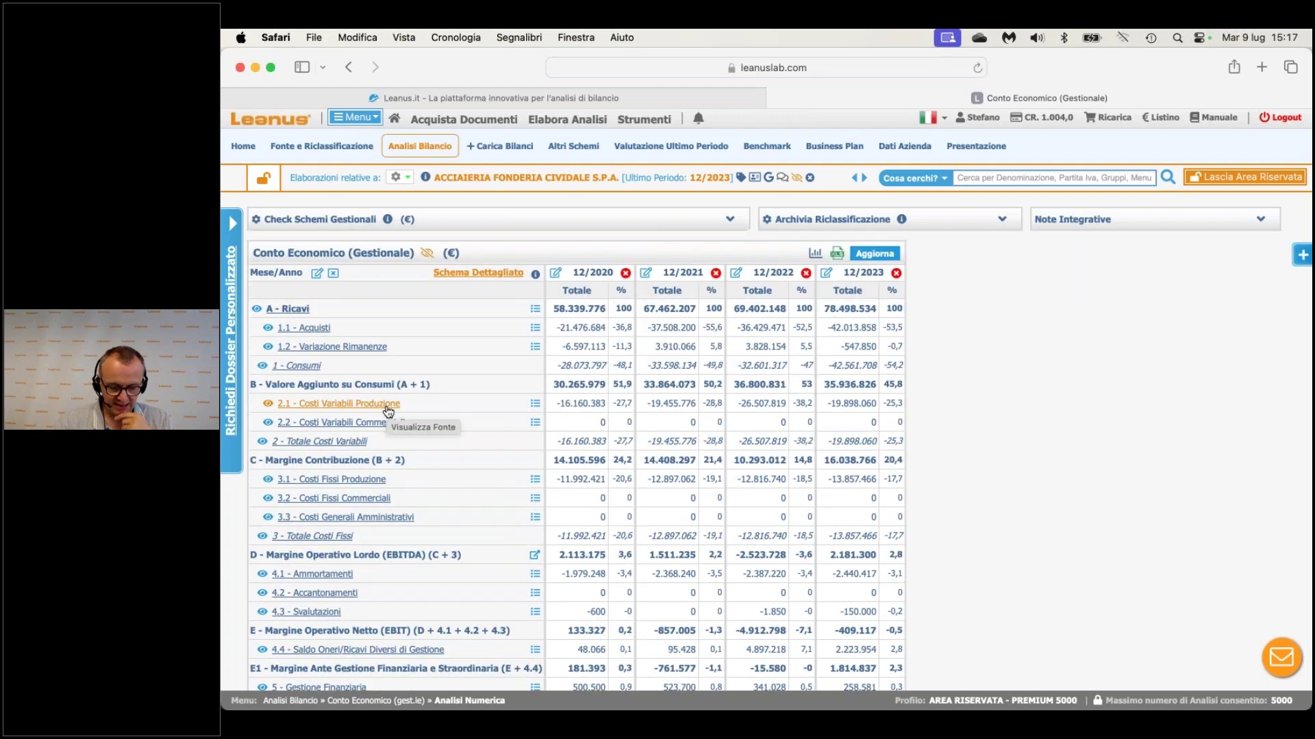
{"action": "left_click", "coordinate": [389, 405]}
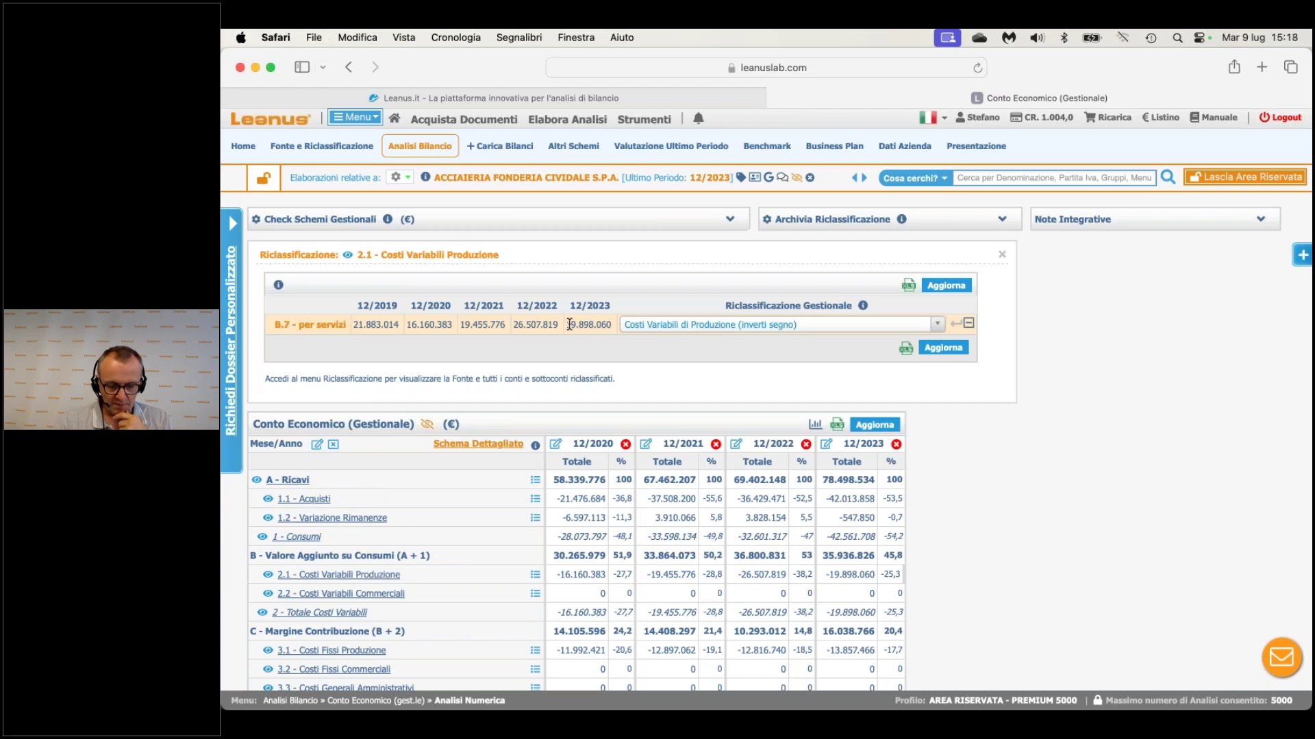
{"action": "double_click", "coordinate": [595, 324]}
{"action": "left_click", "coordinate": [1002, 257]}
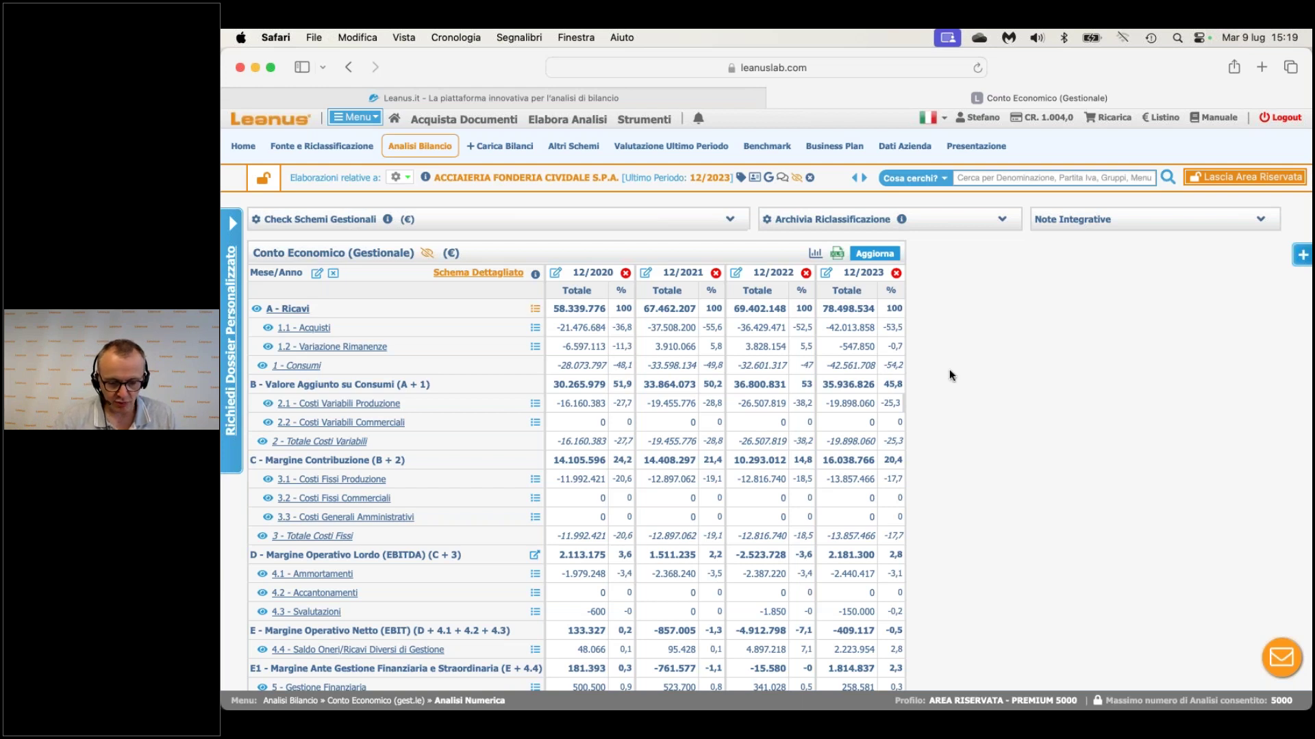
Examine the 12/2023 variable production costs, the lower margins and the main indicators, including the Break-Even Point.
{"action": "scroll", "coordinate": [949, 368], "scroll_direction": "down", "scroll_amount": 2}
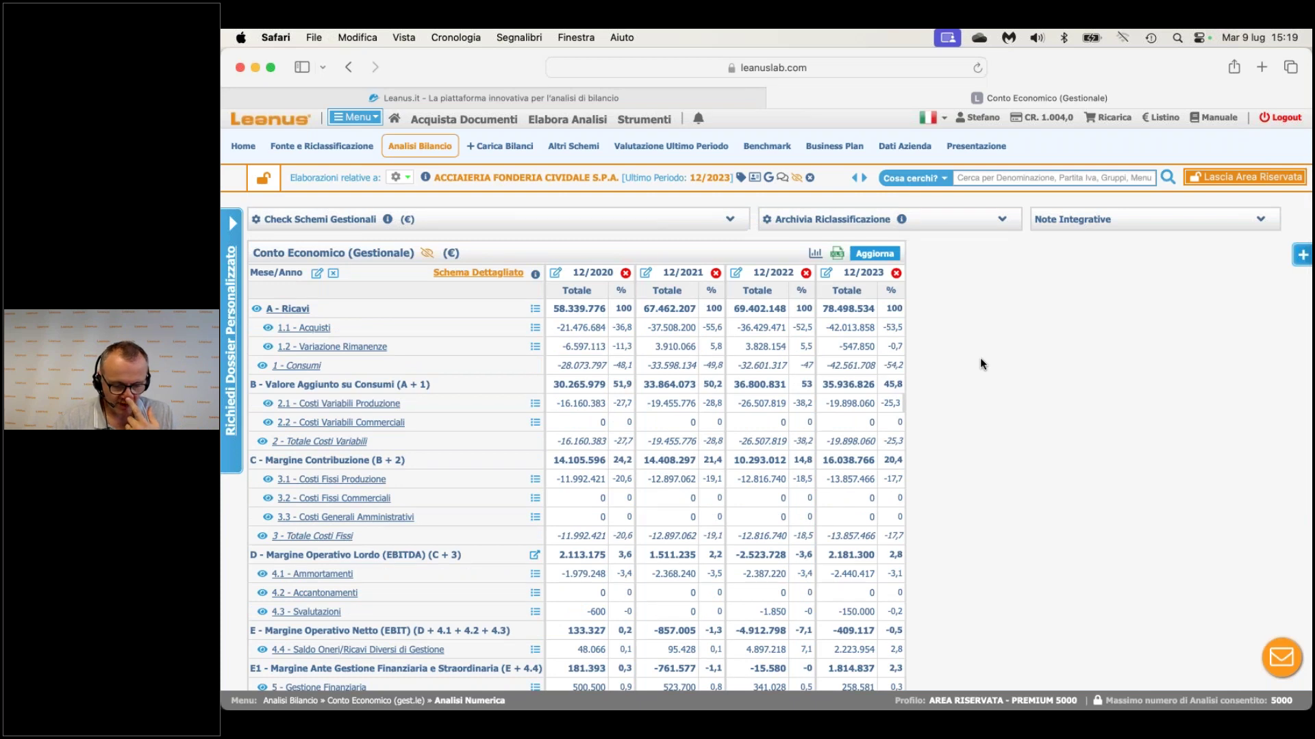
{"action": "triple_click", "coordinate": [835, 405]}
{"action": "left_click", "coordinate": [835, 405]}
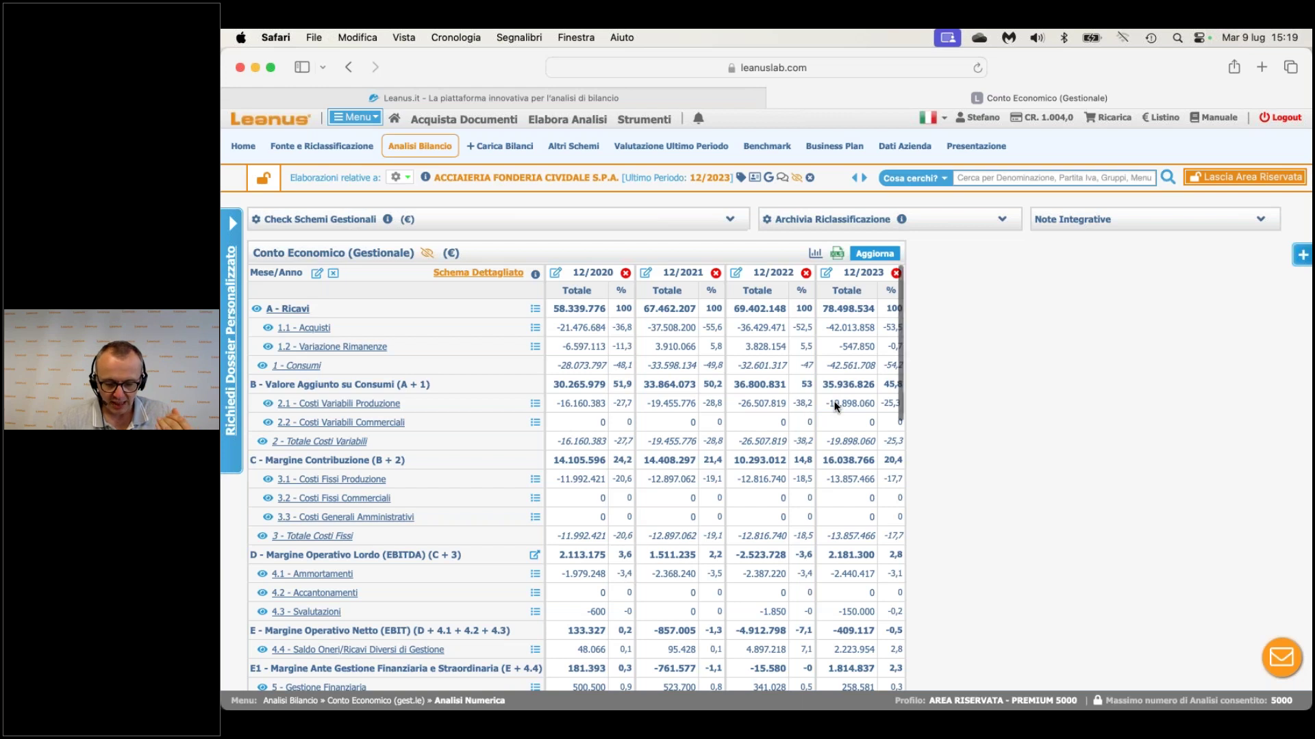
{"action": "scroll", "coordinate": [835, 405], "scroll_direction": "down", "scroll_amount": 5}
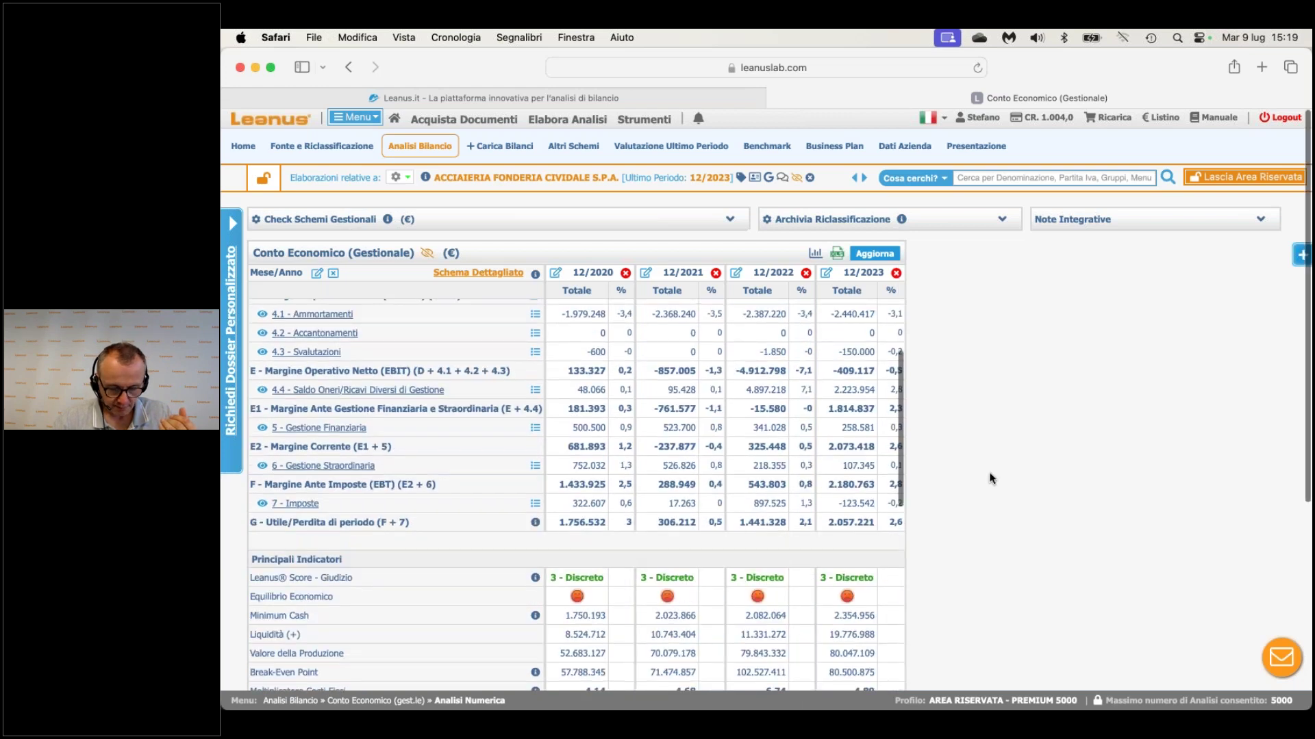
{"action": "scroll", "coordinate": [836, 586], "scroll_direction": "down", "scroll_amount": 2}
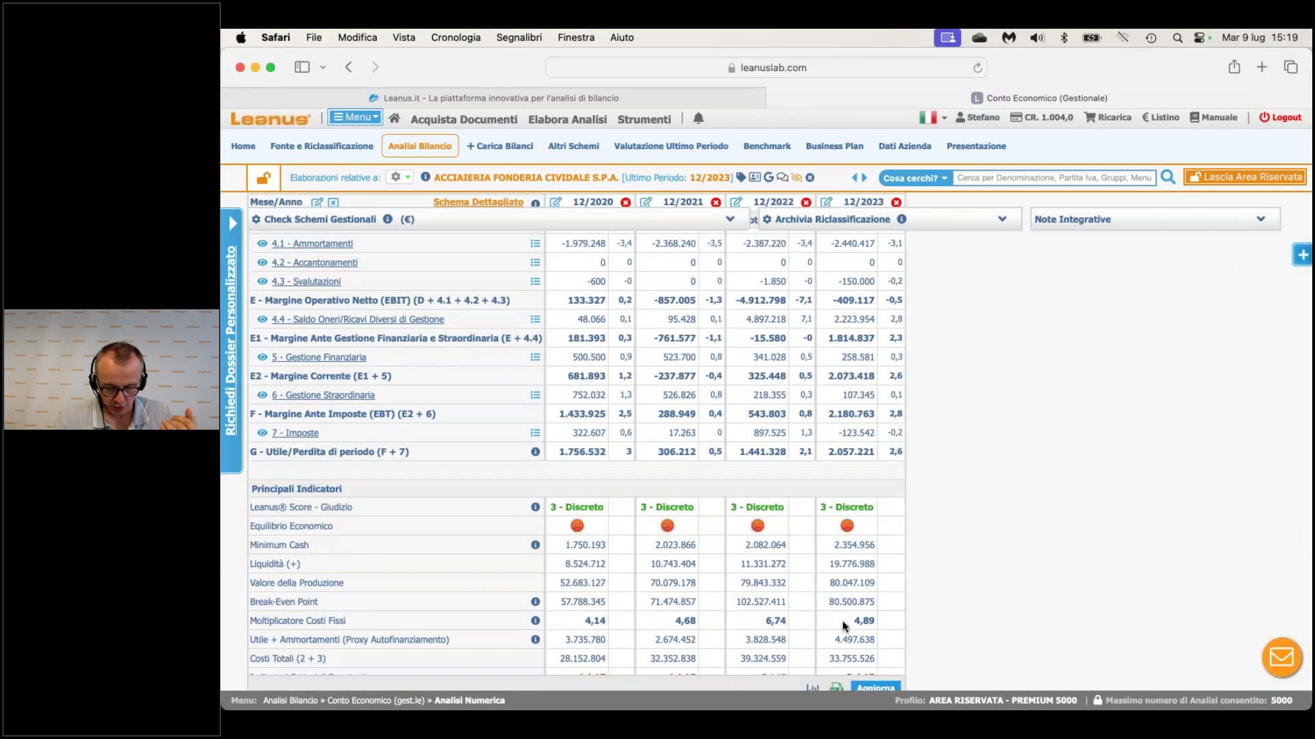
{"action": "double_click", "coordinate": [839, 600]}
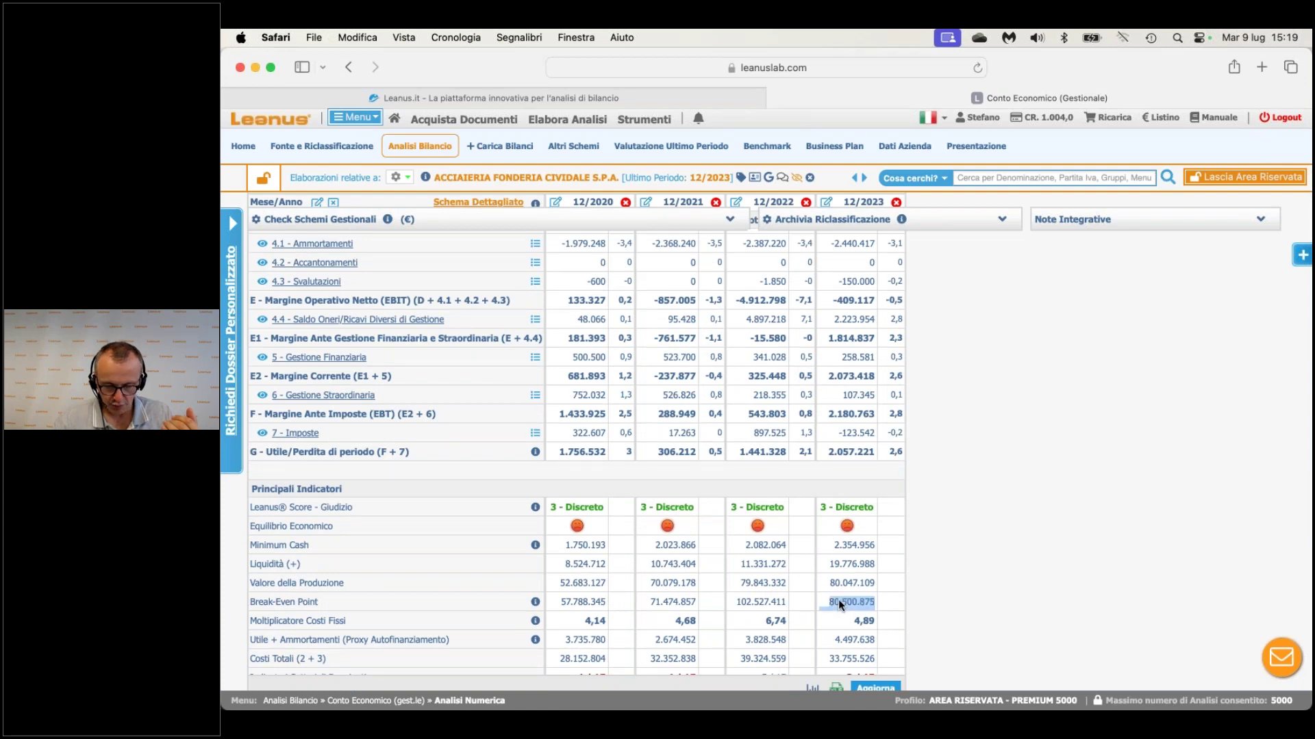
{"action": "scroll", "coordinate": [997, 561], "scroll_direction": "down", "scroll_amount": 1}
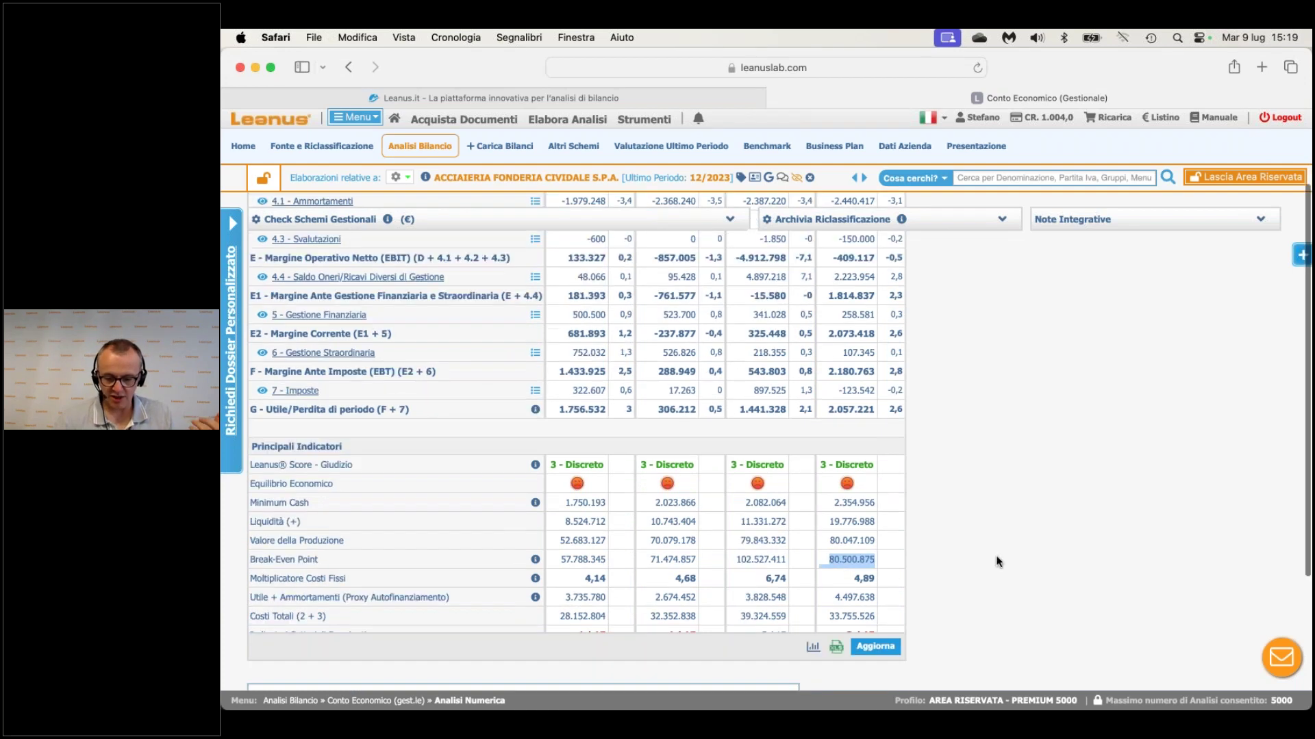
{"action": "scroll", "coordinate": [997, 561], "scroll_direction": "up", "scroll_amount": 1}
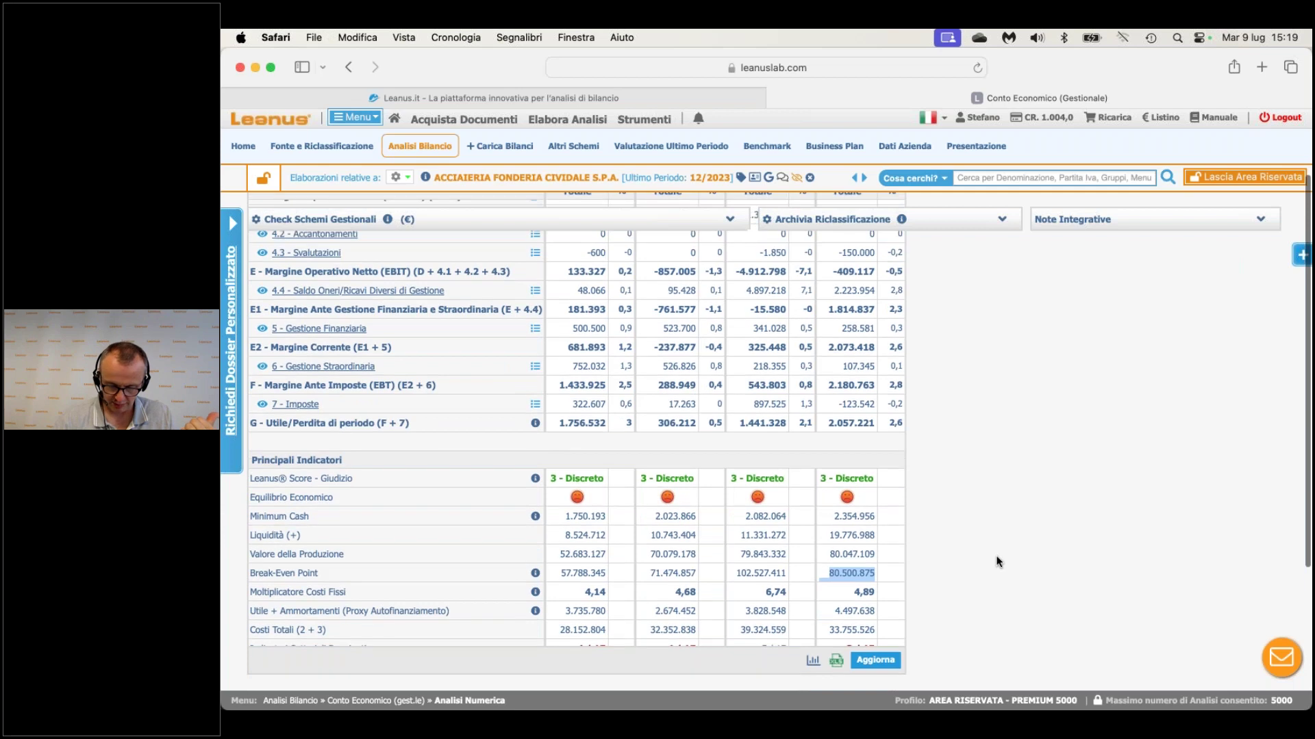
{"action": "scroll", "coordinate": [996, 556], "scroll_direction": "up", "scroll_amount": 3}
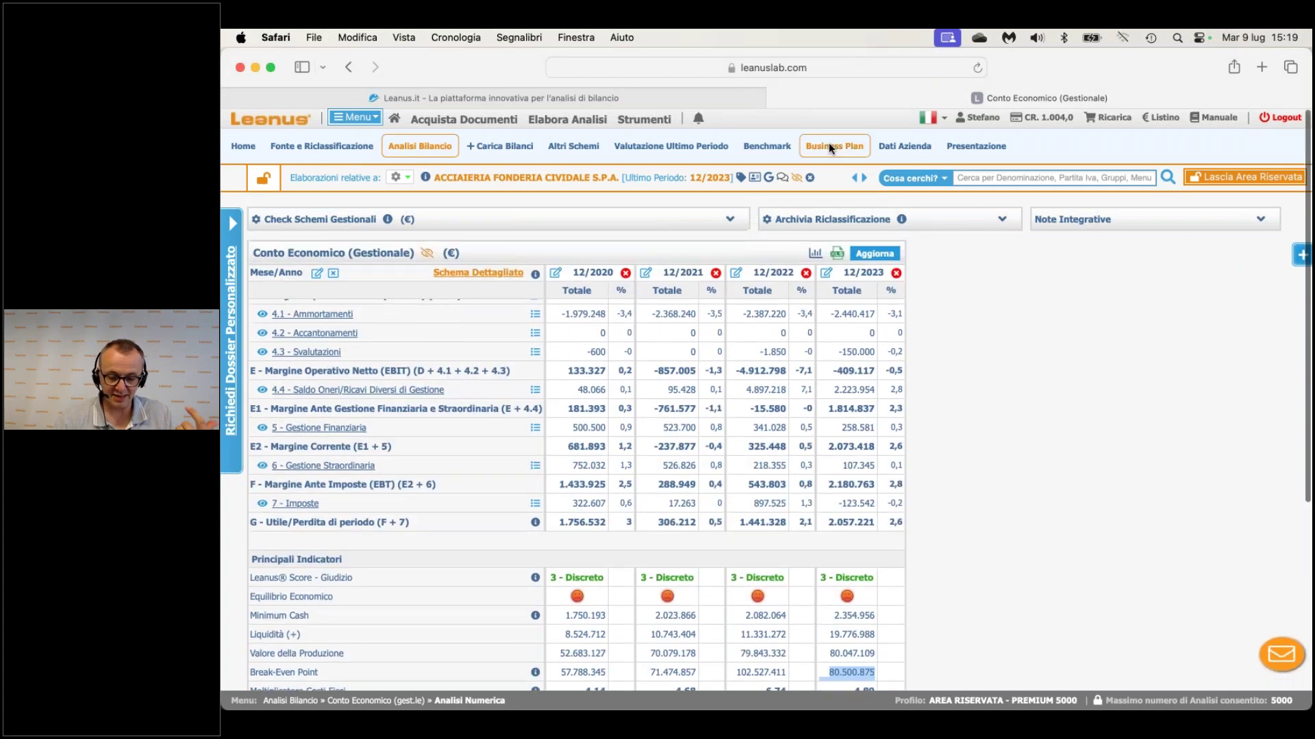
Open the Business Plan income statement's numerical analysis and reset all income statement and balance sheet adjustments.
{"action": "left_click", "coordinate": [828, 144]}
{"action": "mouse_move", "coordinate": [832, 201]}
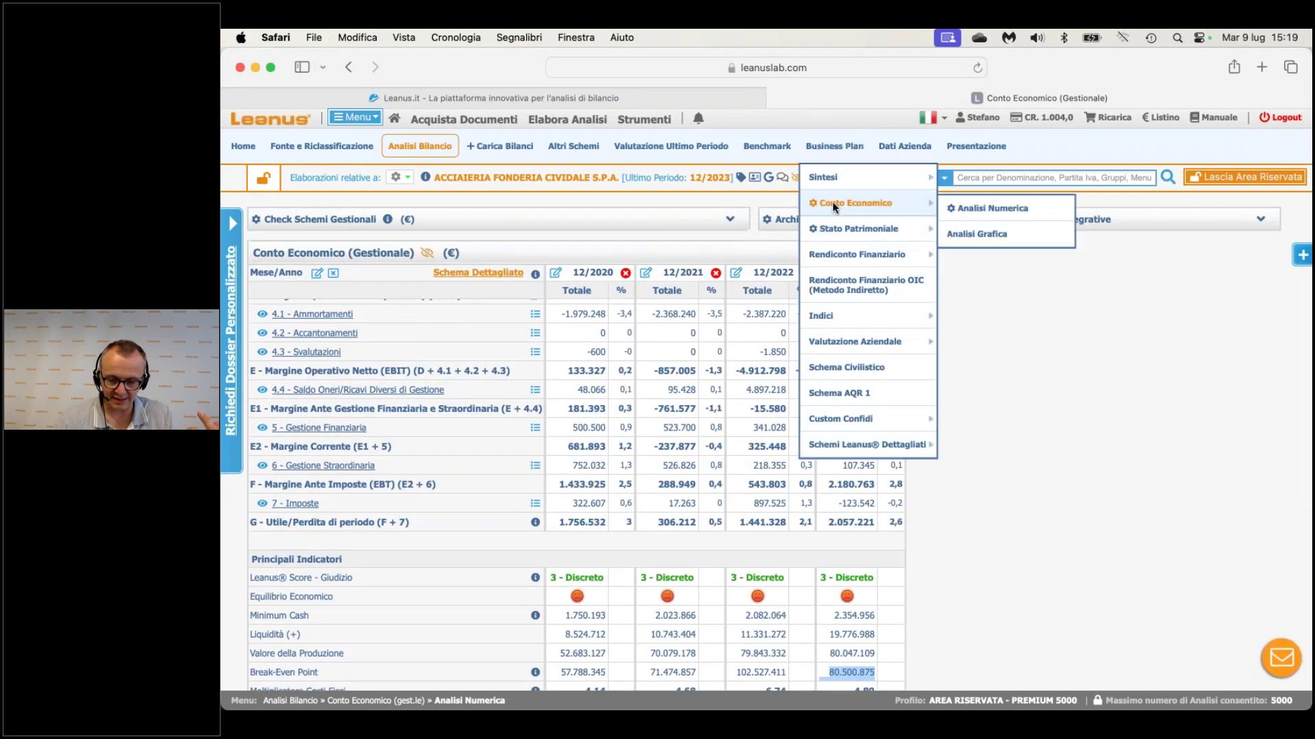
{"action": "left_click", "coordinate": [970, 204]}
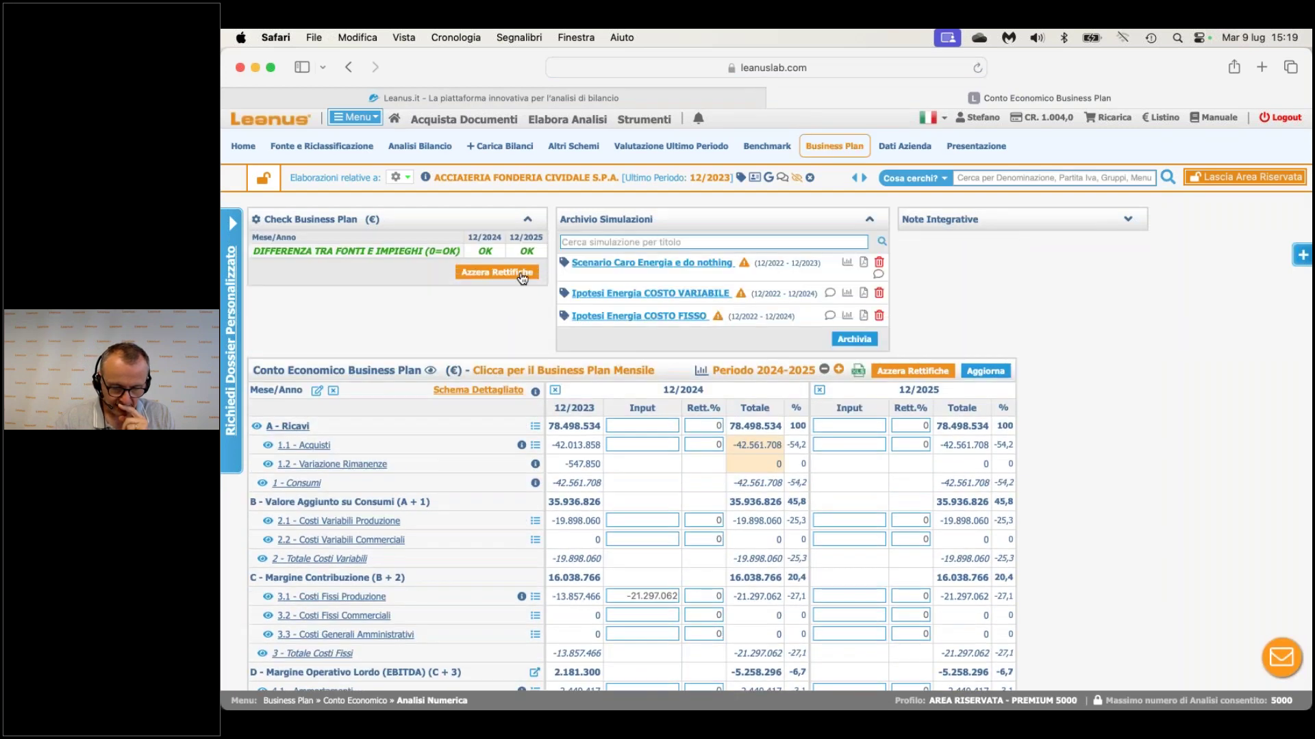
{"action": "left_click", "coordinate": [496, 271]}
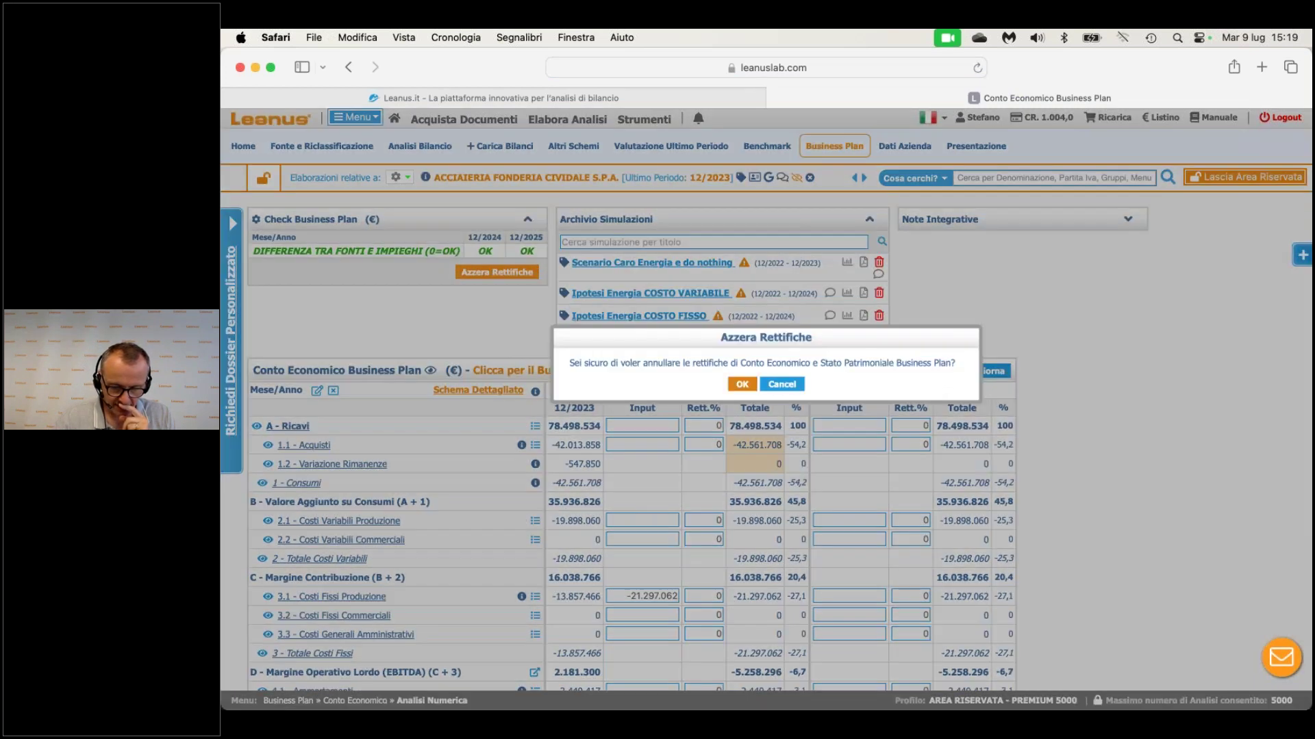
{"action": "left_click", "coordinate": [742, 384]}
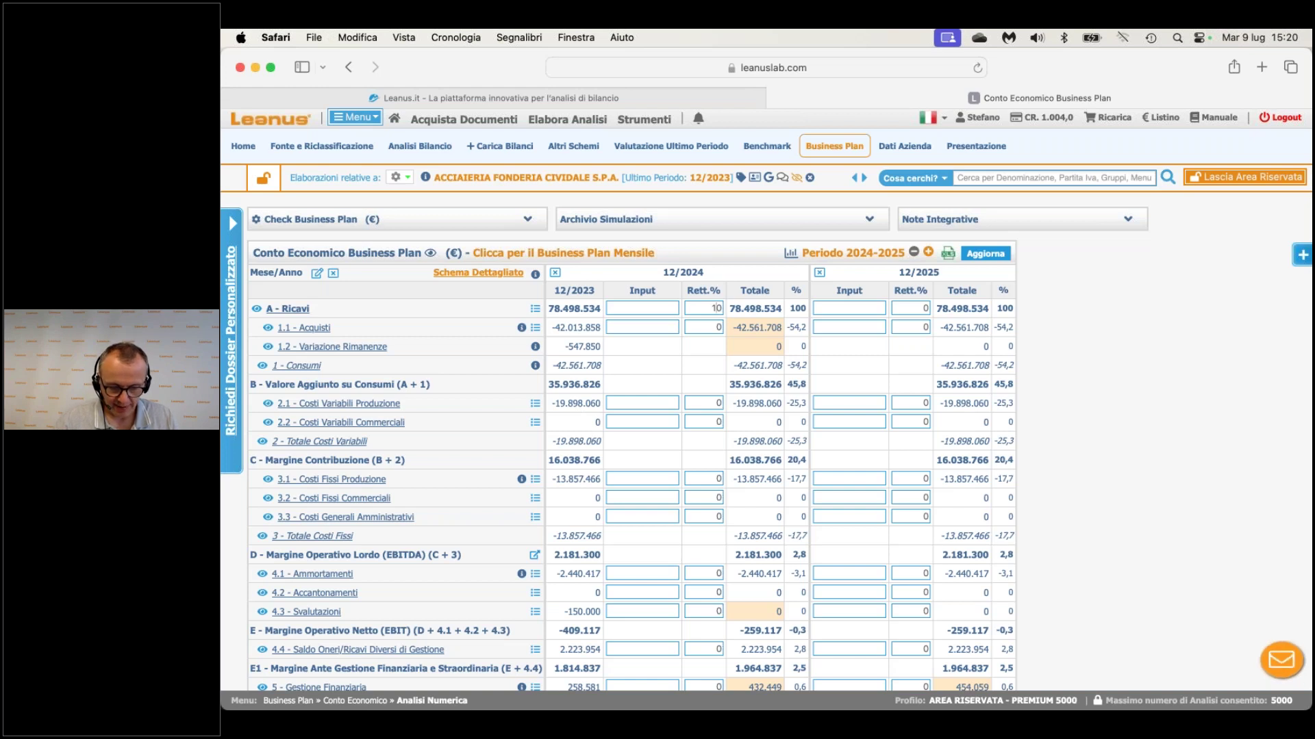
Set the revenue adjustment percentage to 10 for 12/2024 and 5 for 12/2025, and recalculate the business plan.
{"action": "double_click", "coordinate": [576, 404]}
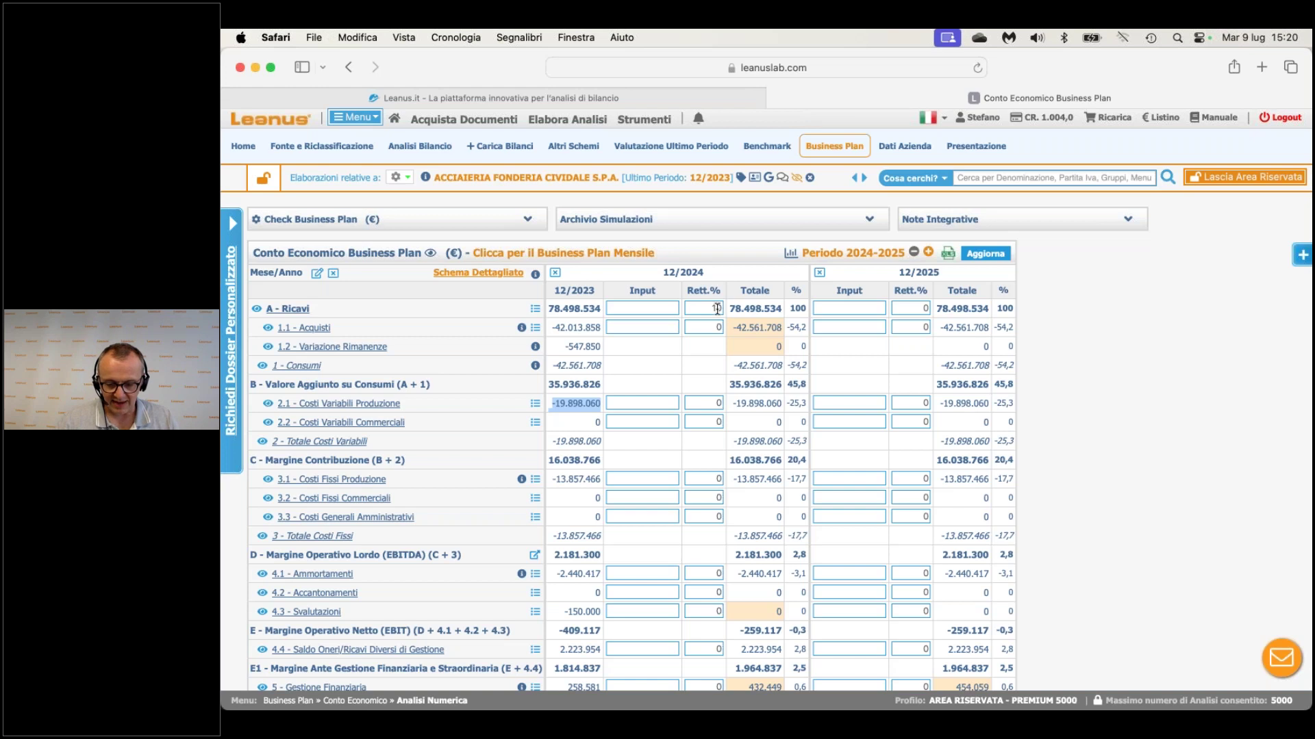
{"action": "left_click", "coordinate": [908, 309]}
{"action": "type", "text": "5"}
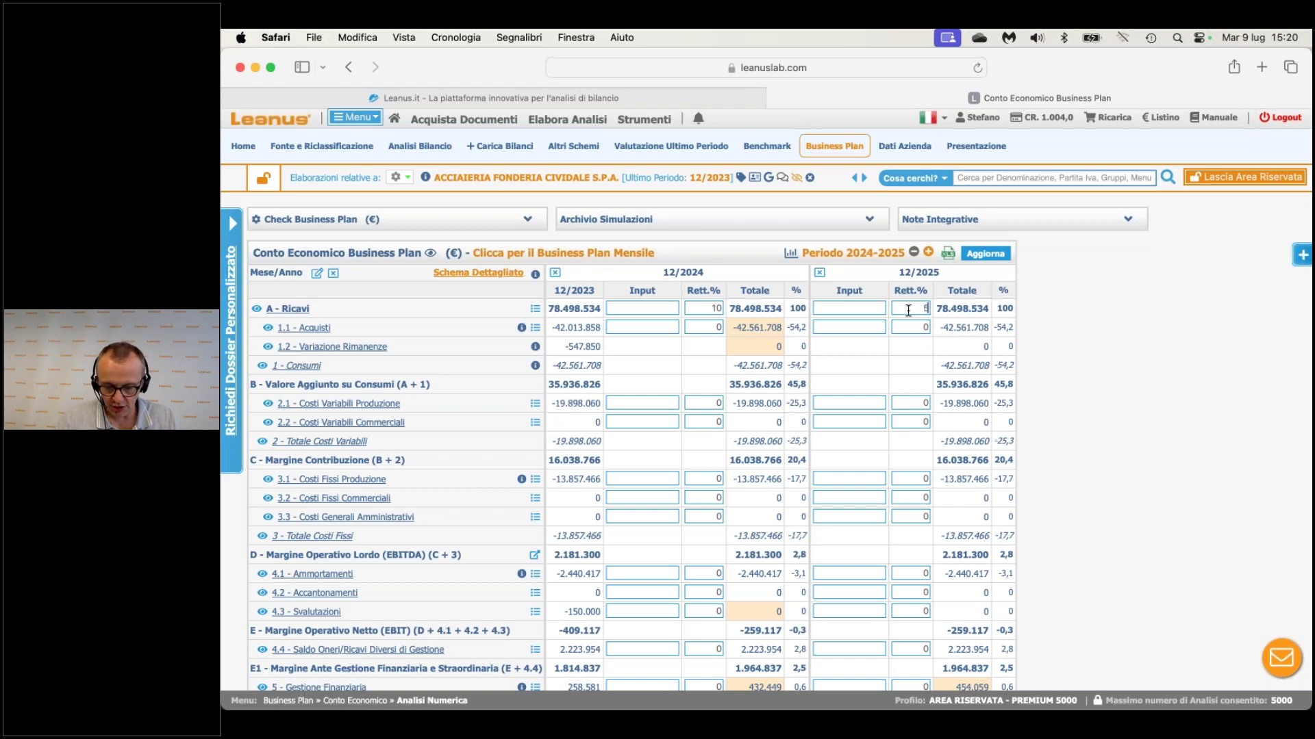
{"action": "key", "text": "Return"}
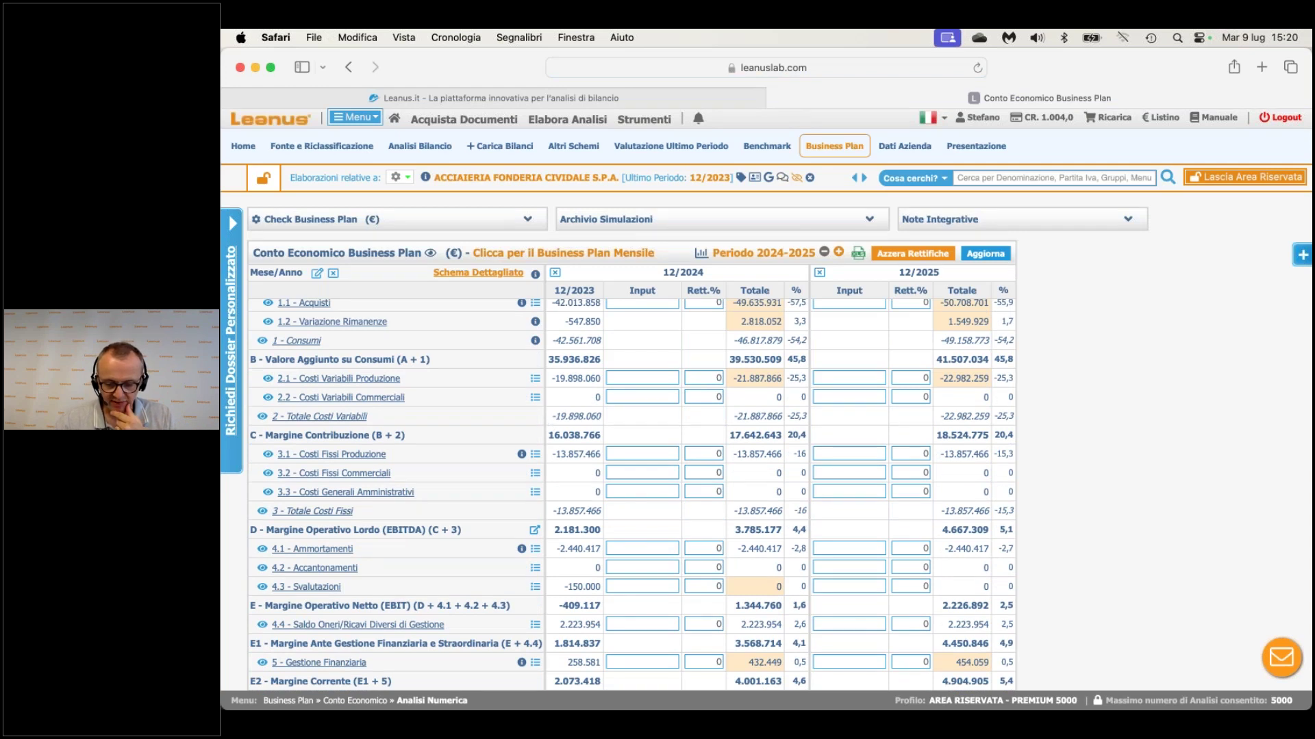
Examine the projected variable production costs for 2024 and 2025 and their effect on margins and profit.
{"action": "left_click", "coordinate": [757, 378]}
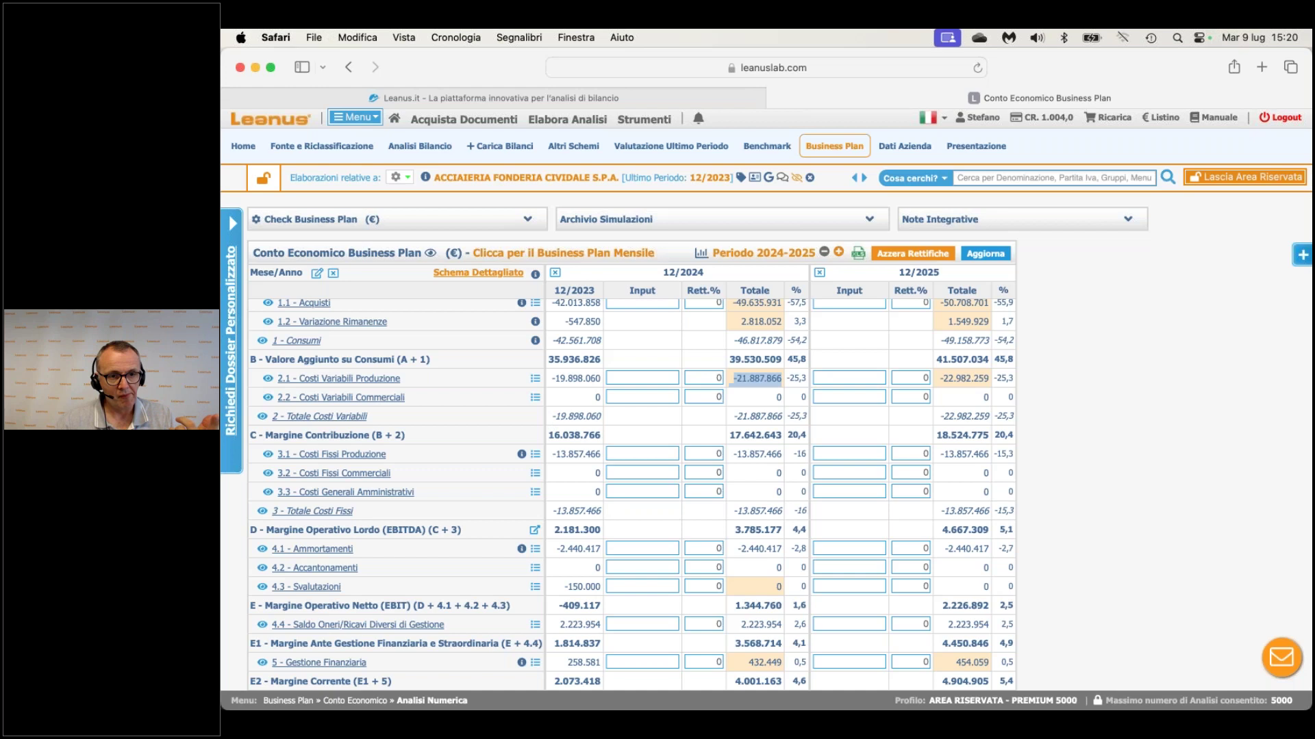
{"action": "mouse_move", "coordinate": [959, 378]}
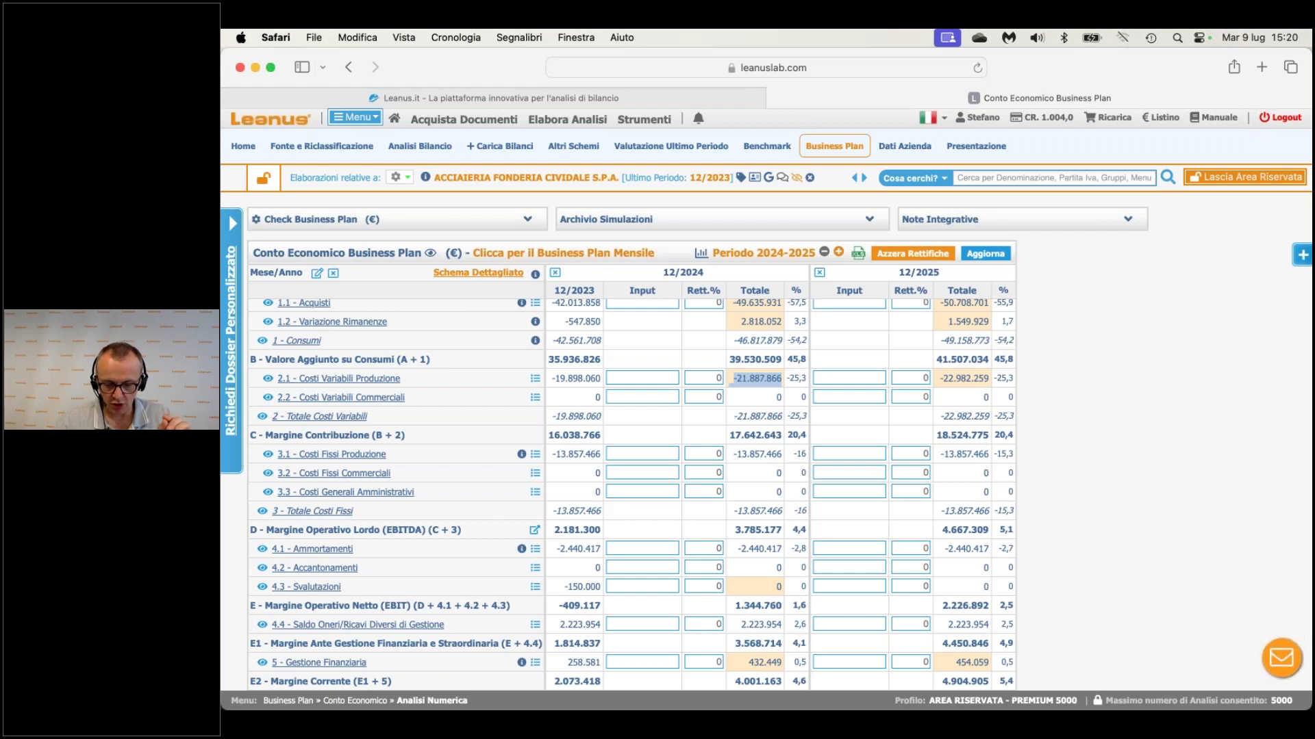
{"action": "scroll", "coordinate": [632, 486], "scroll_direction": "down", "scroll_amount": 5}
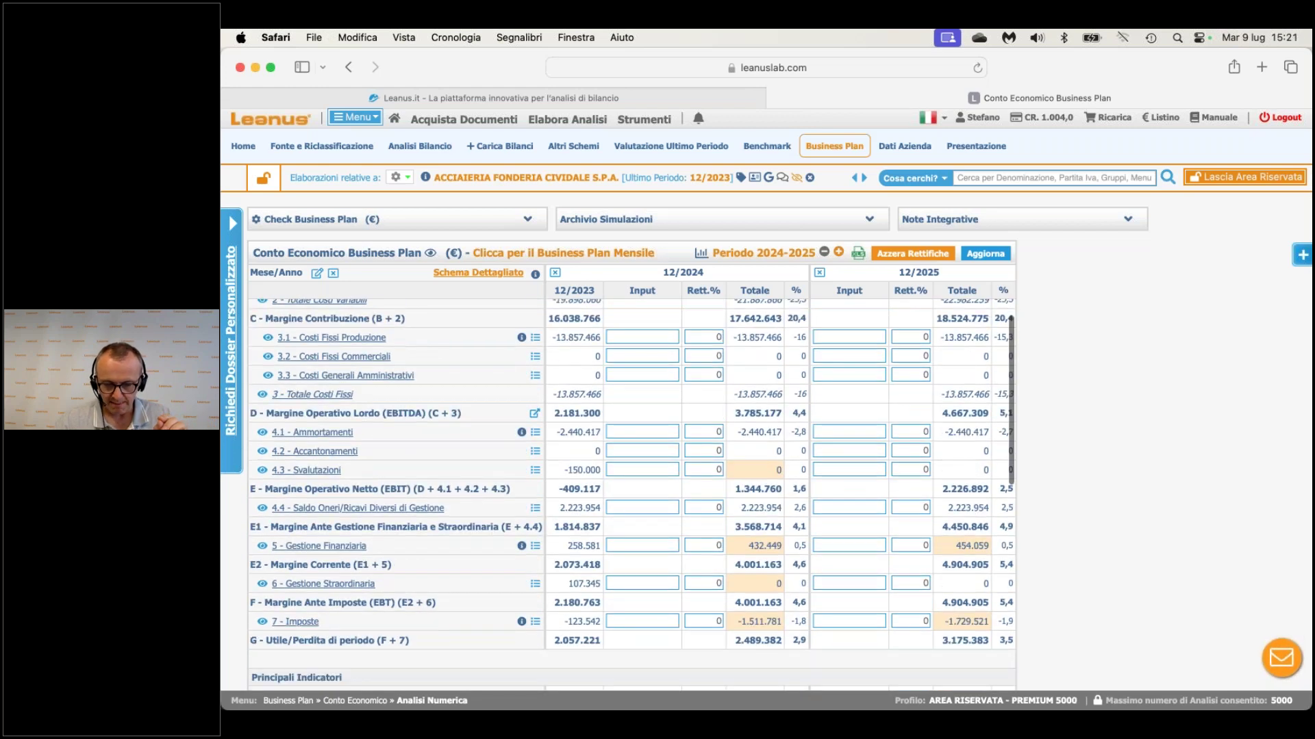
{"action": "scroll", "coordinate": [632, 486], "scroll_direction": "up", "scroll_amount": 4}
{"action": "left_click", "coordinate": [823, 148]}
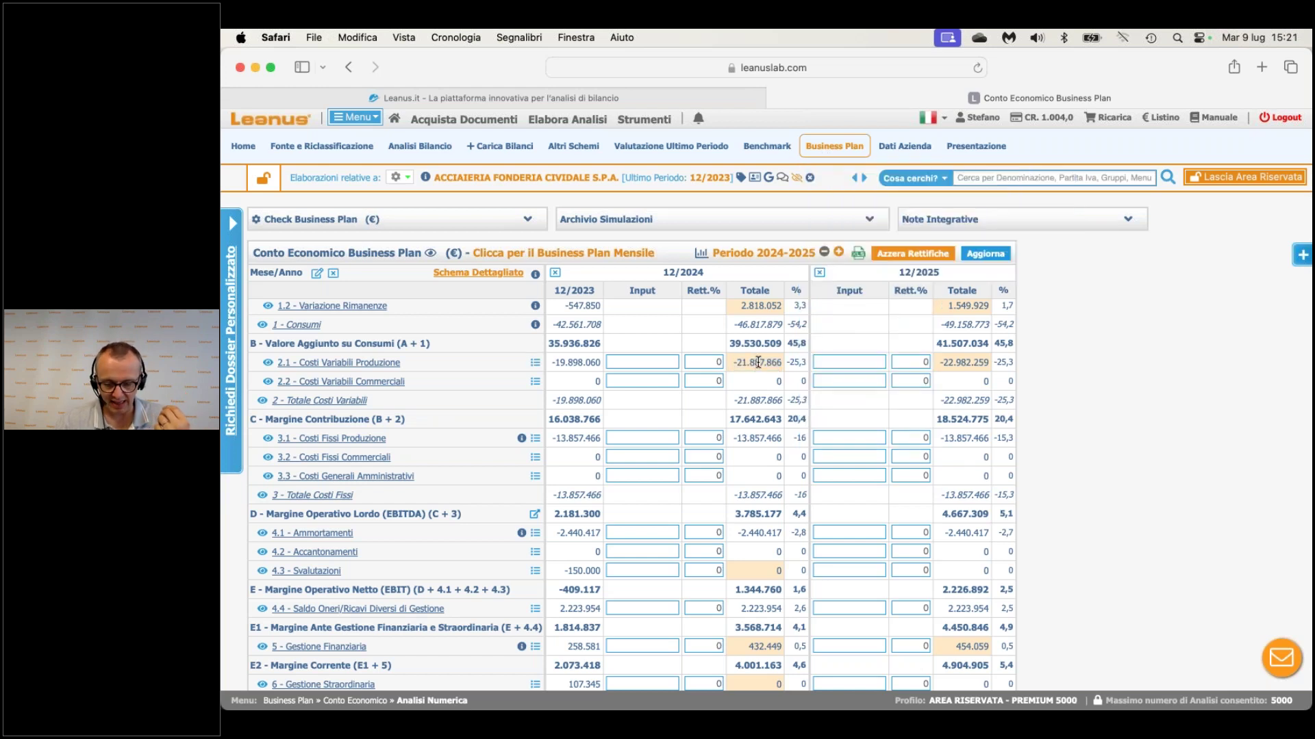
{"action": "mouse_move", "coordinate": [758, 362]}
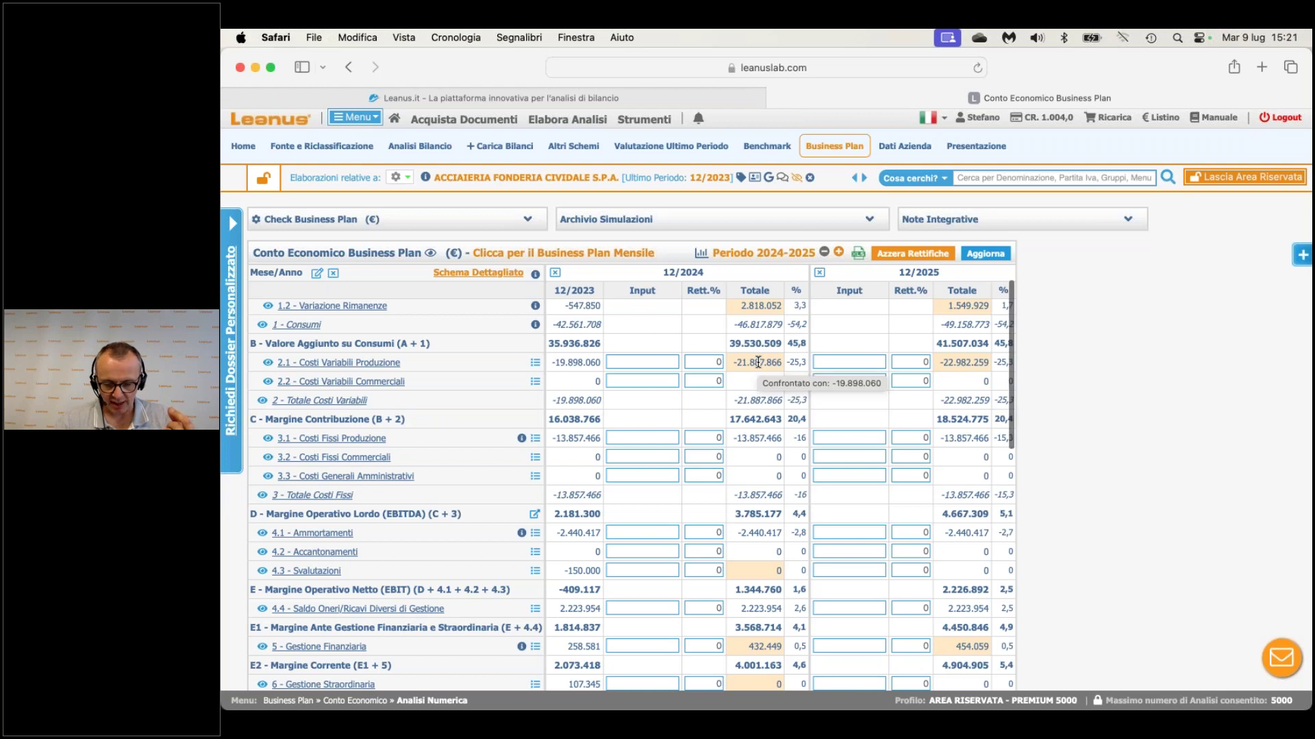
{"action": "scroll", "coordinate": [758, 362], "scroll_direction": "down", "scroll_amount": 3}
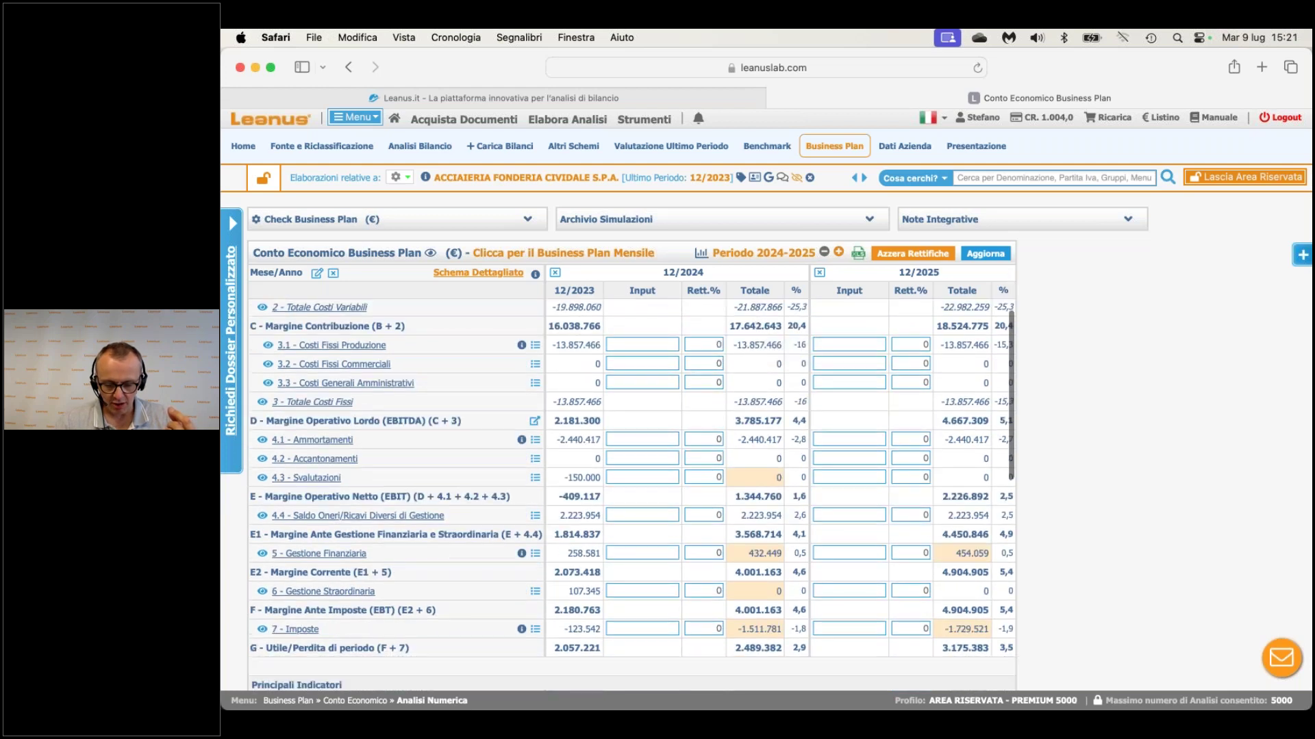
Review the business plan's projected margins down to net profit, then the 12/2023 base value of 2.1 - Costi Variabili Produzione.
{"action": "scroll", "coordinate": [758, 362], "scroll_direction": "down", "scroll_amount": 1}
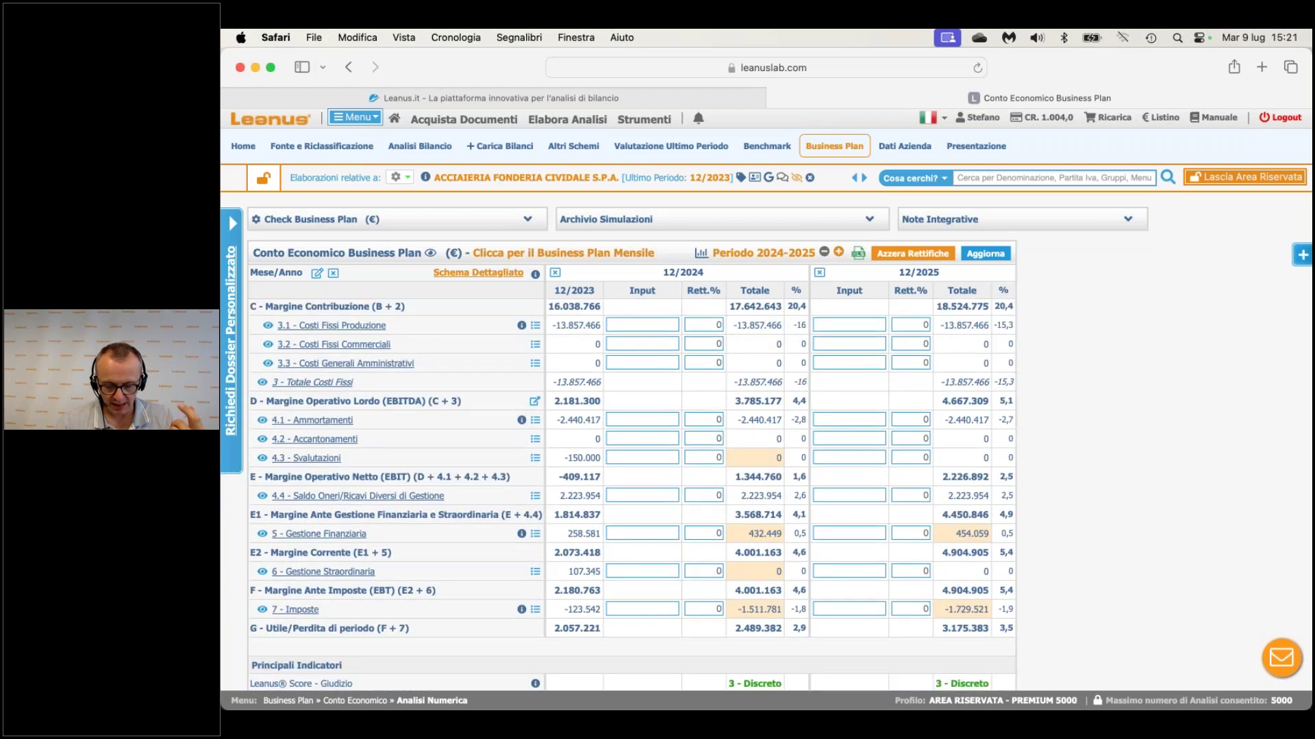
{"action": "scroll", "coordinate": [758, 362], "scroll_direction": "up", "scroll_amount": 5}
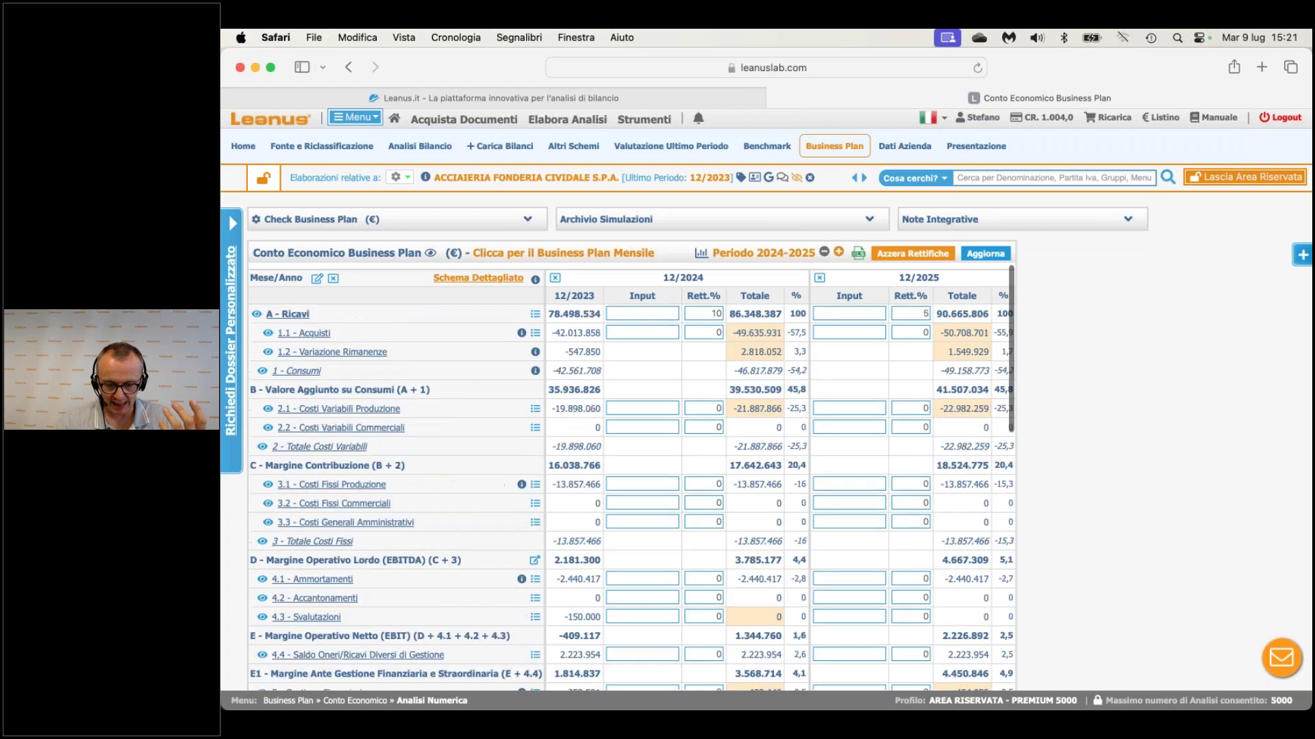
{"action": "left_click", "coordinate": [828, 141]}
{"action": "mouse_move", "coordinate": [834, 176]}
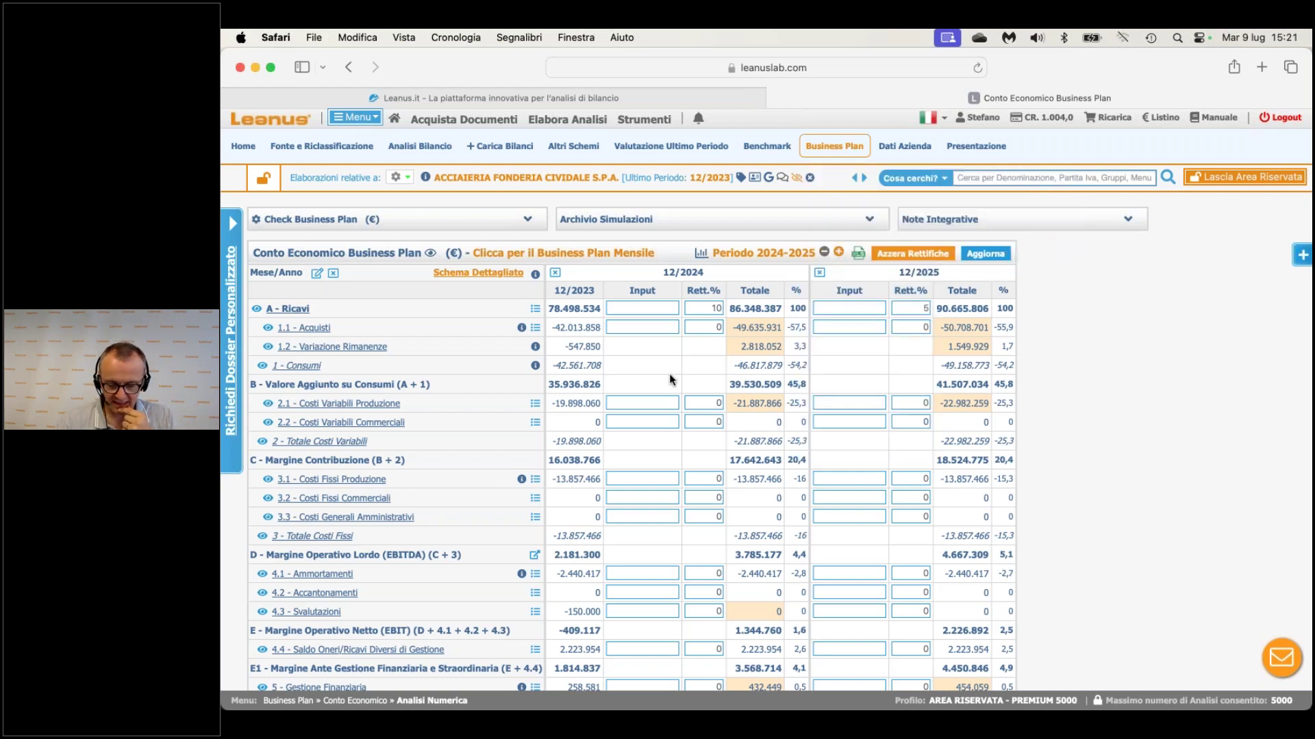
{"action": "scroll", "coordinate": [668, 372], "scroll_direction": "down", "scroll_amount": 1}
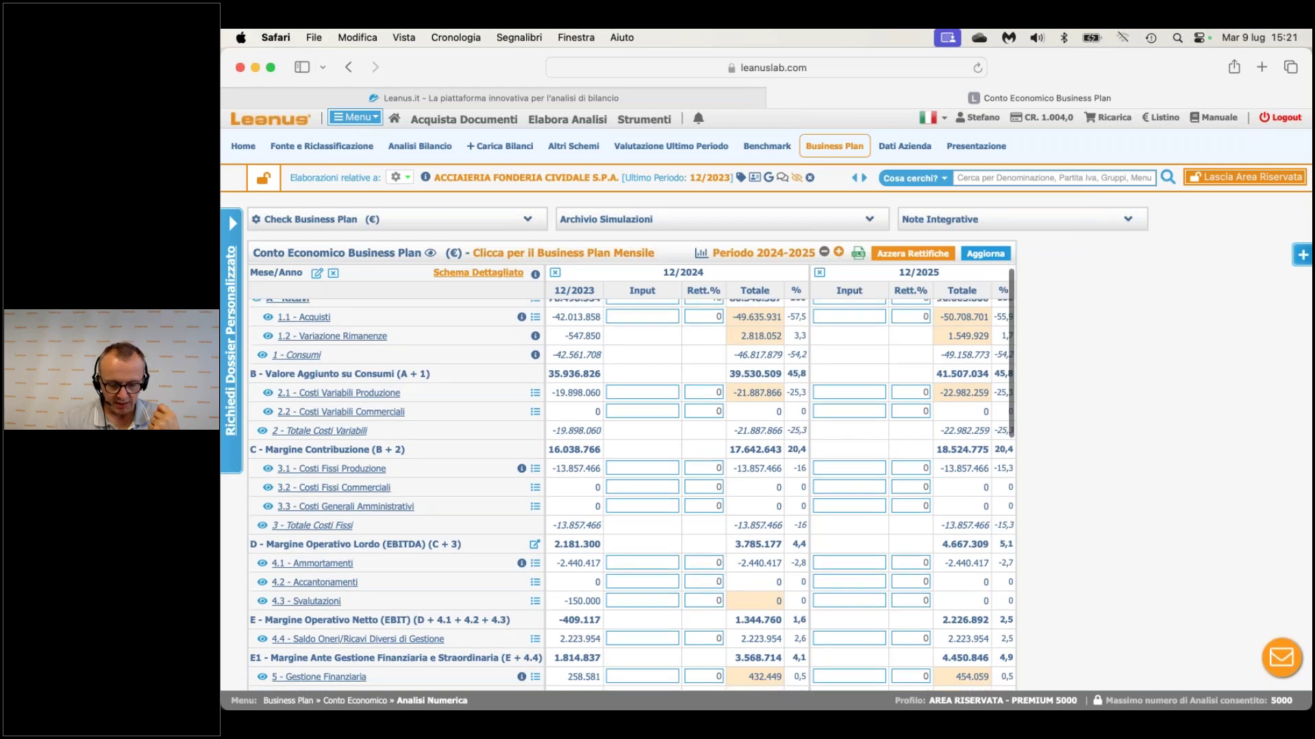
{"action": "triple_click", "coordinate": [562, 392]}
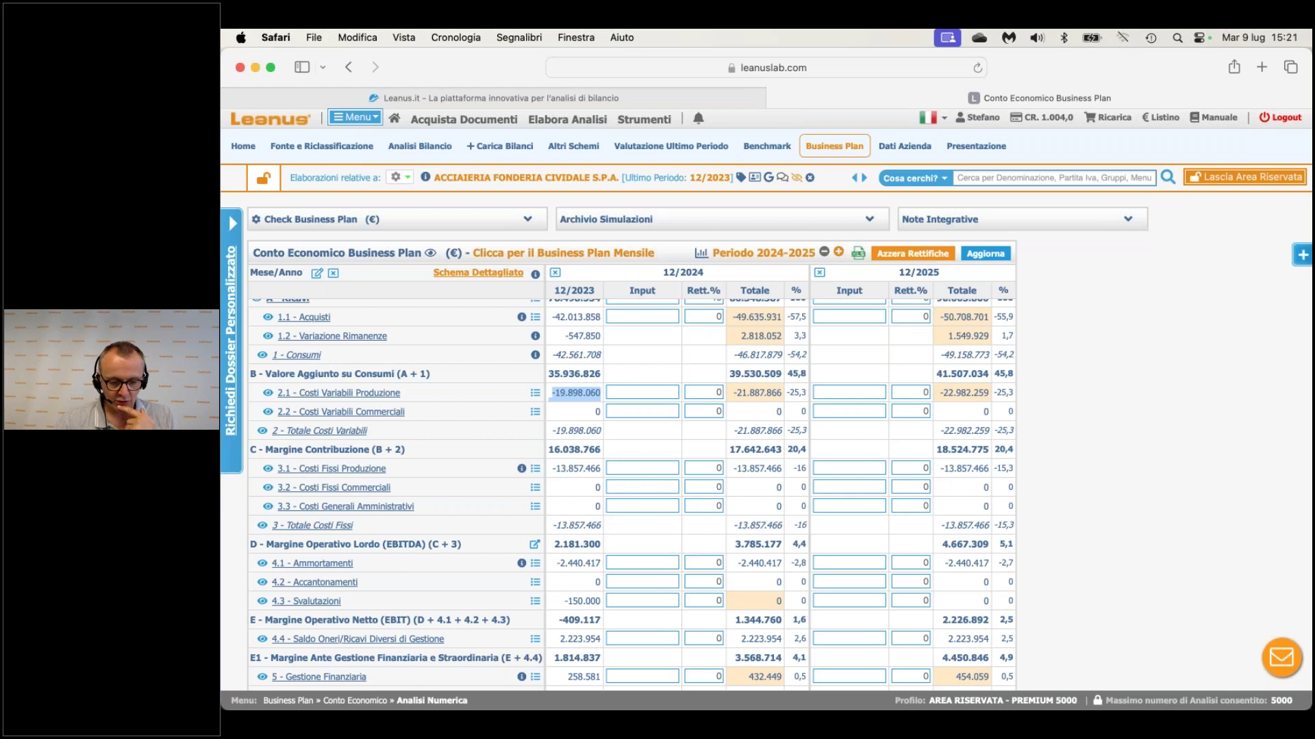
Open the numerical analysis of the historical Conto Economico (gest.le) in a new browser tab and switch to it.
{"action": "left_click", "coordinate": [421, 145]}
{"action": "mouse_move", "coordinate": [424, 227]}
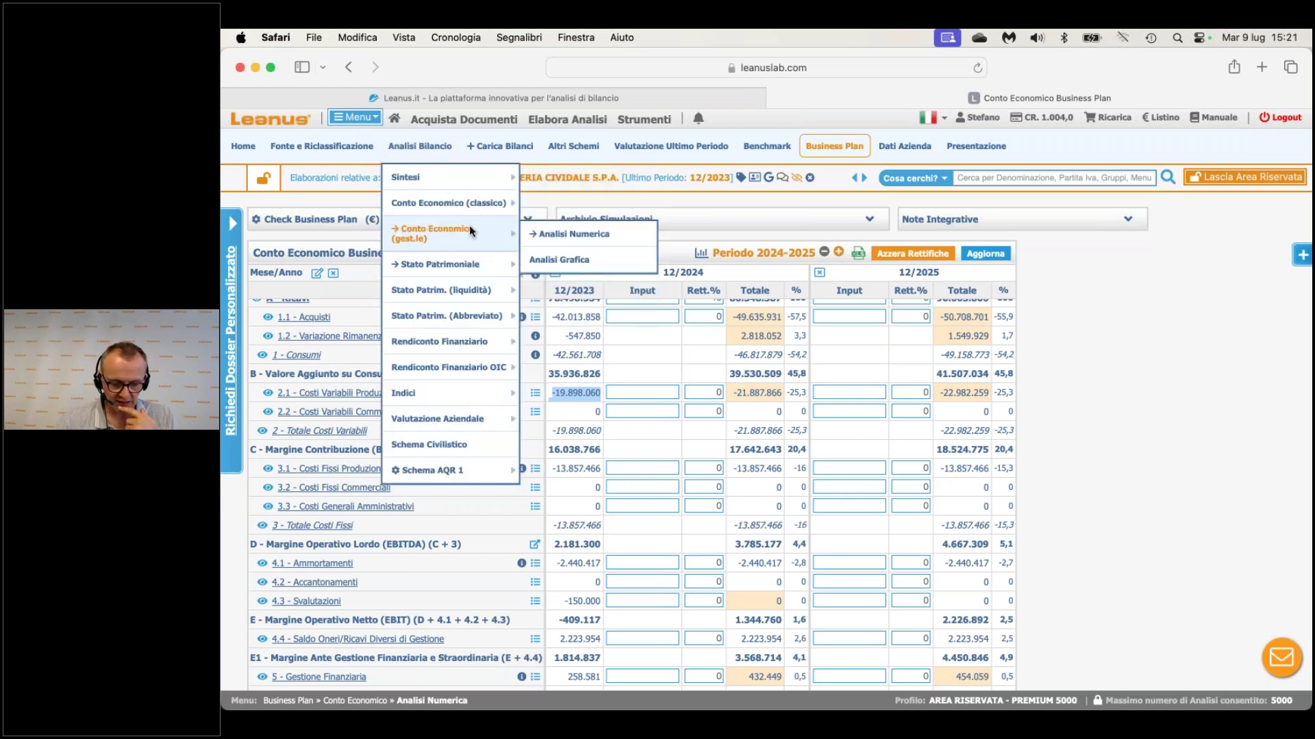
{"action": "right_click", "coordinate": [565, 239]}
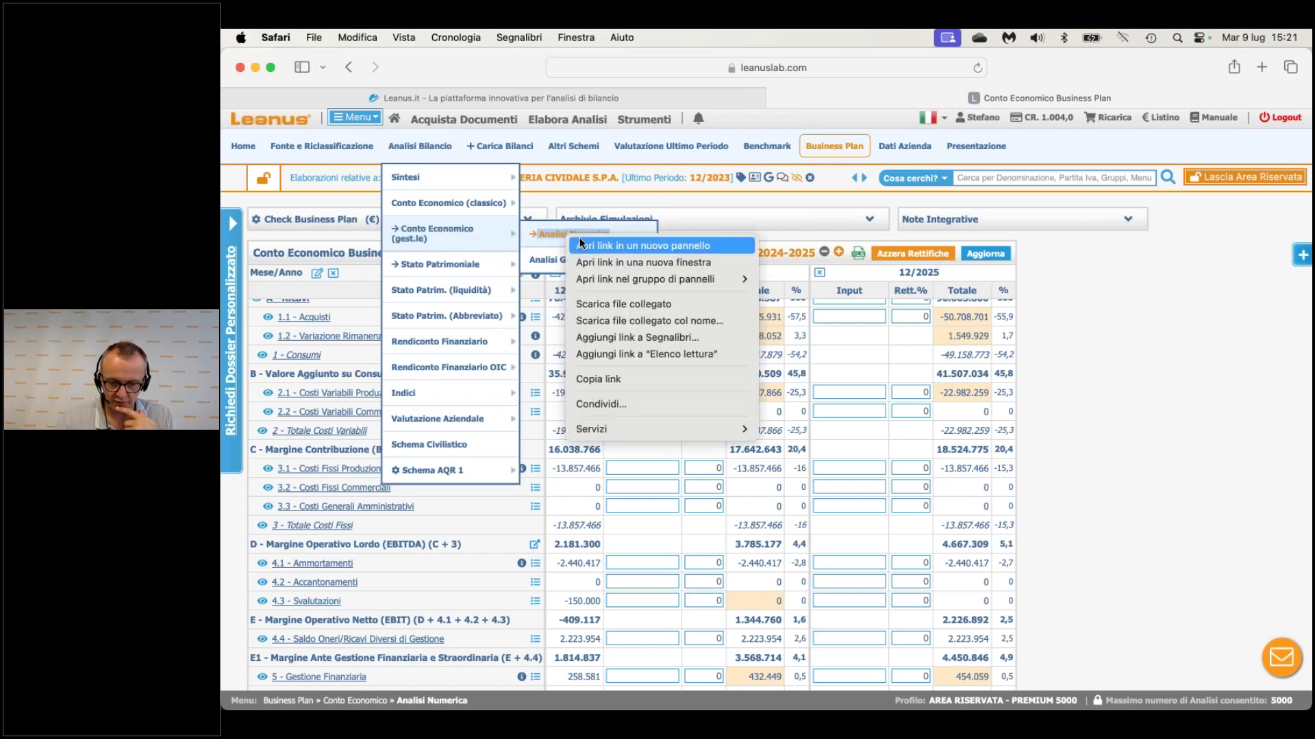
{"action": "left_click", "coordinate": [579, 241]}
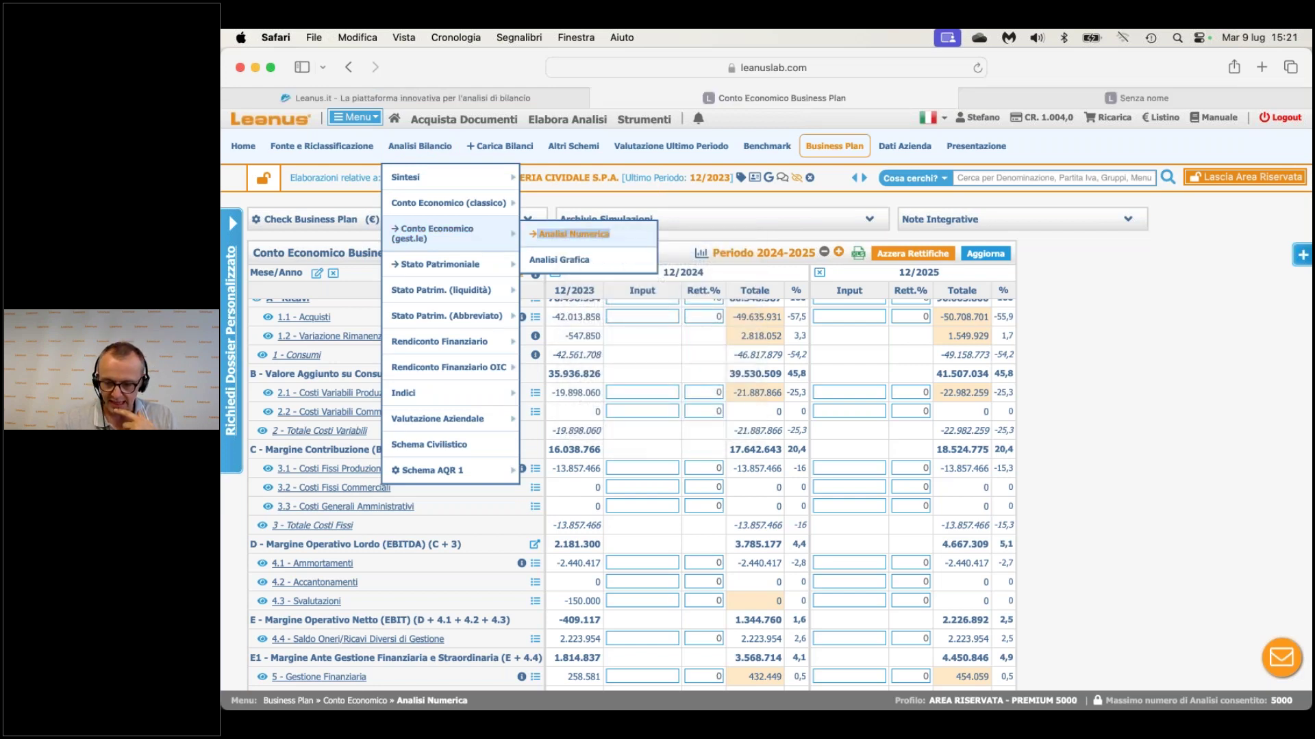
{"action": "left_click", "coordinate": [1129, 98]}
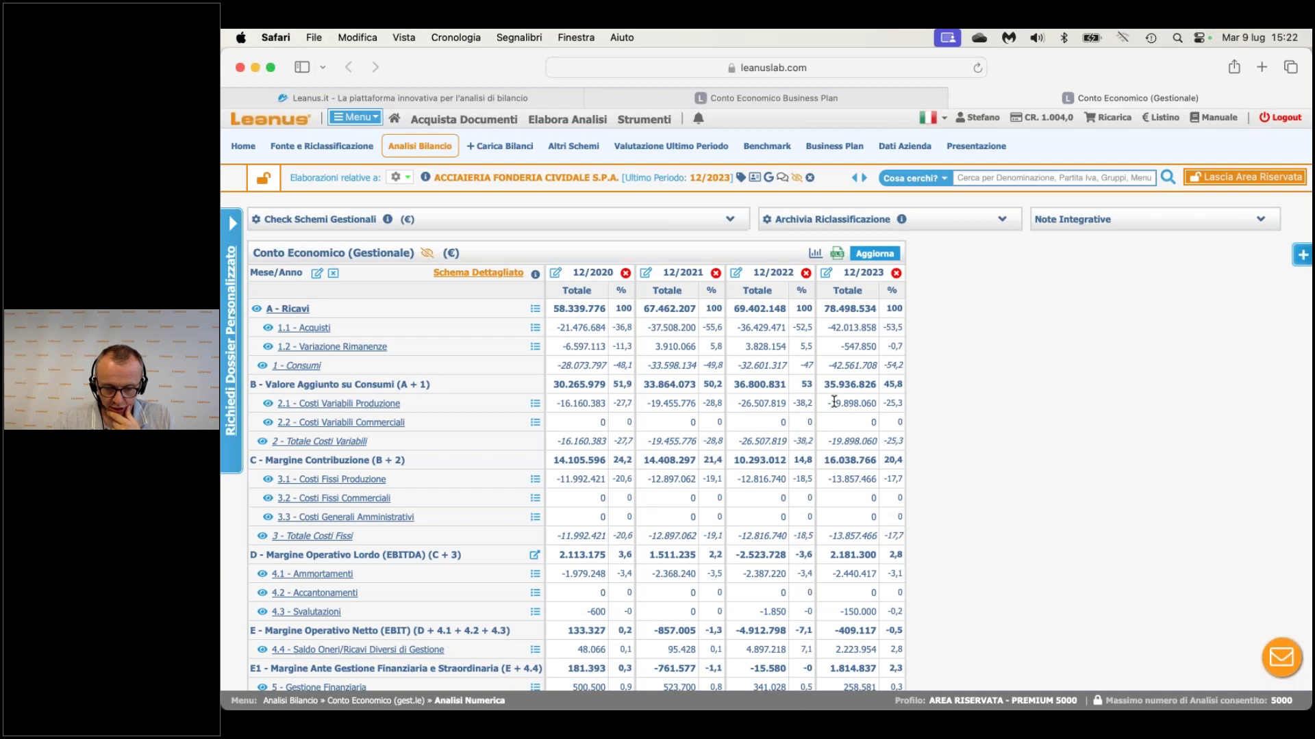
{"action": "left_click", "coordinate": [826, 273]}
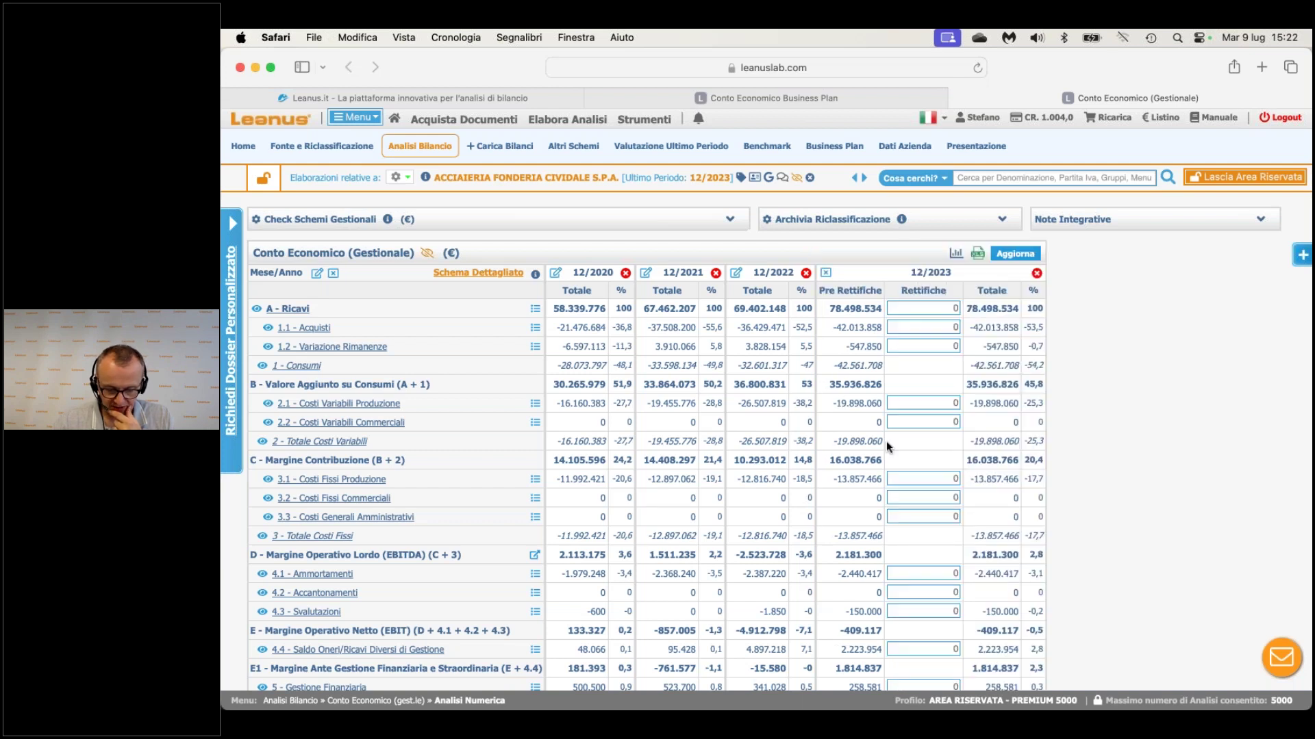
{"action": "left_click", "coordinate": [537, 405]}
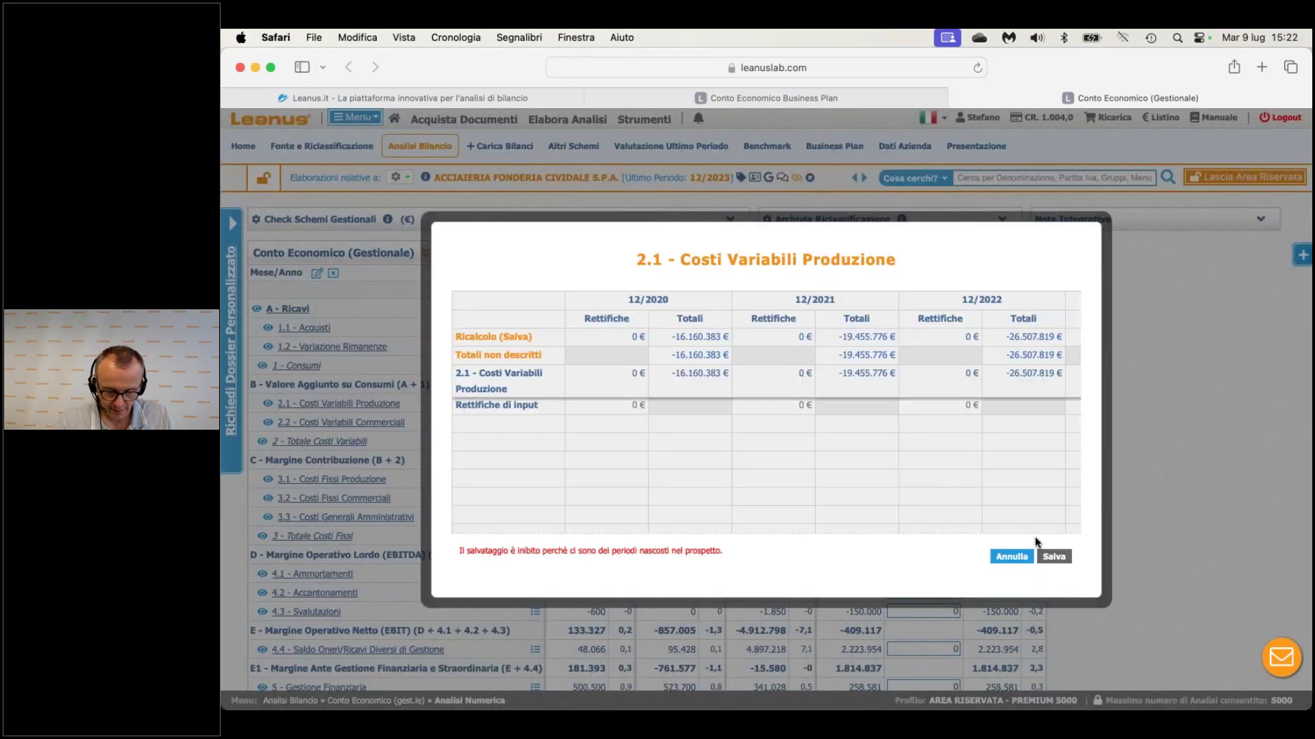
{"action": "key", "text": "Escape"}
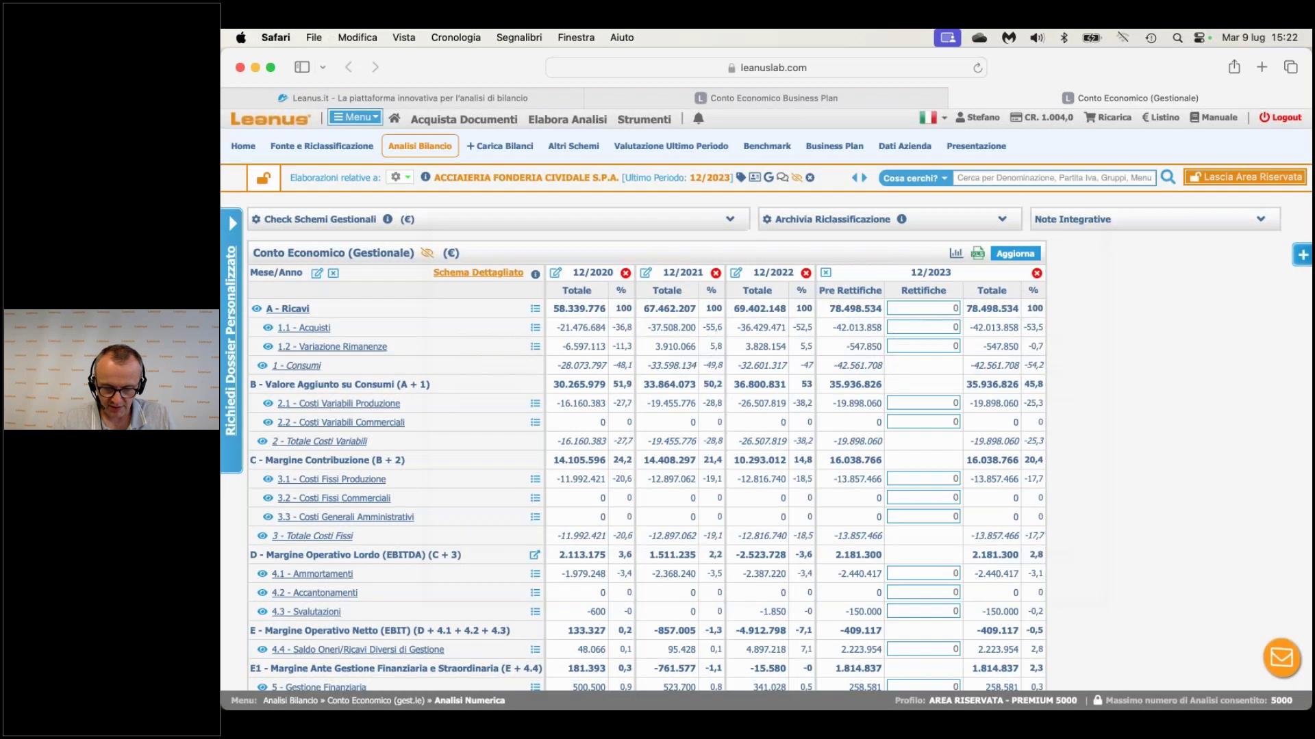
Unhide the historical accounting period 12/2019, save the period visibility settings and confirm.
{"action": "left_click", "coordinate": [797, 177]}
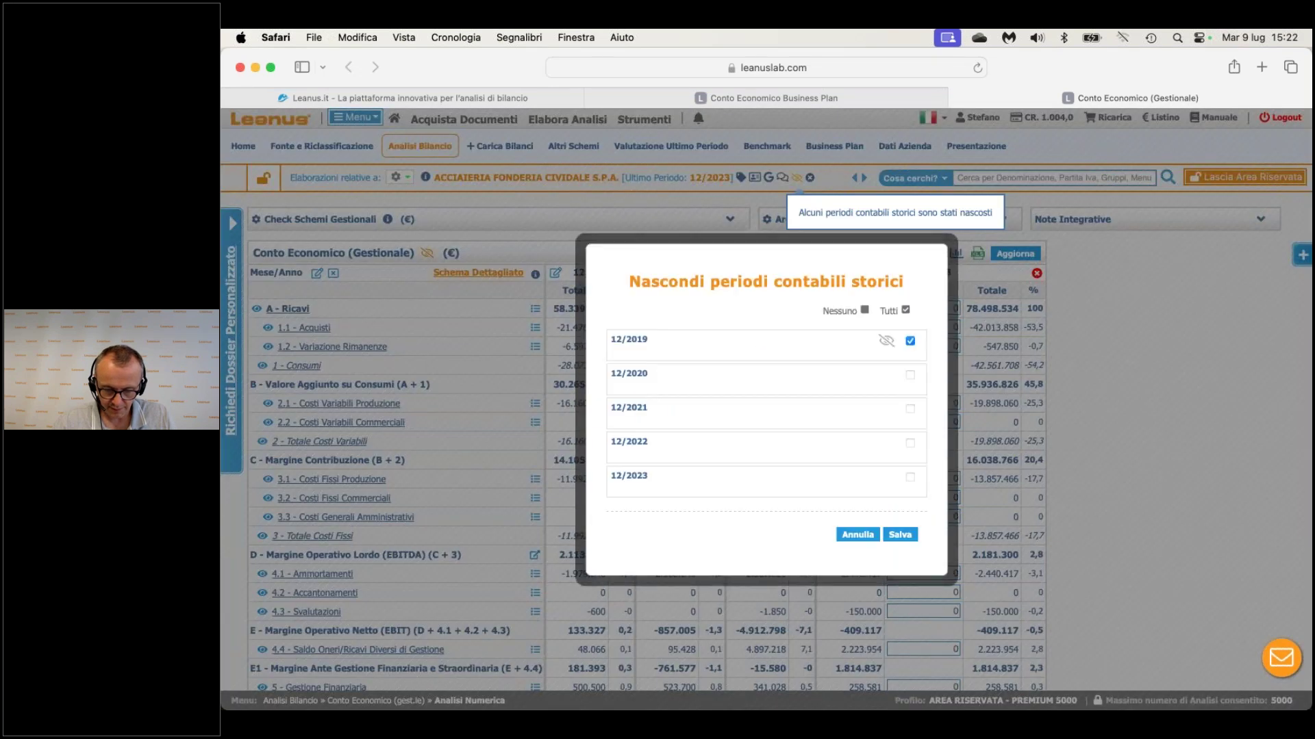
{"action": "left_click", "coordinate": [910, 342]}
{"action": "left_click", "coordinate": [898, 538]}
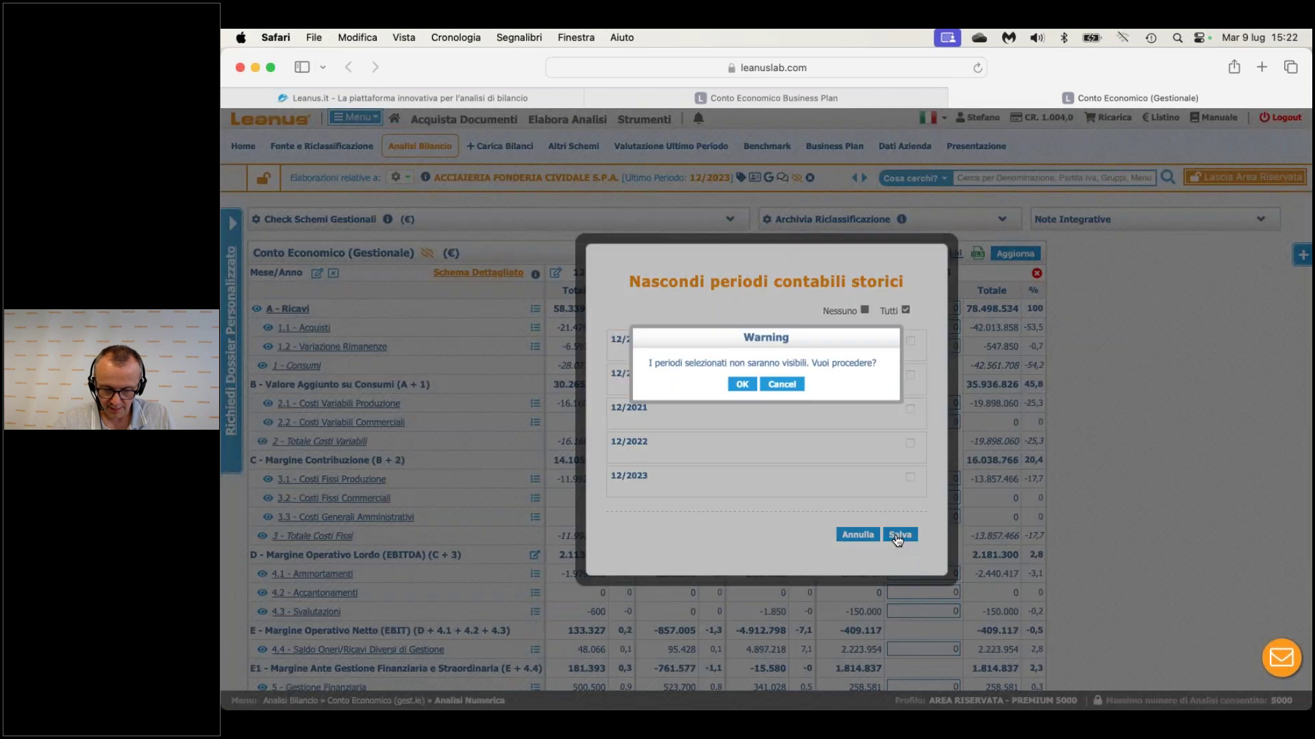
{"action": "left_click", "coordinate": [741, 382]}
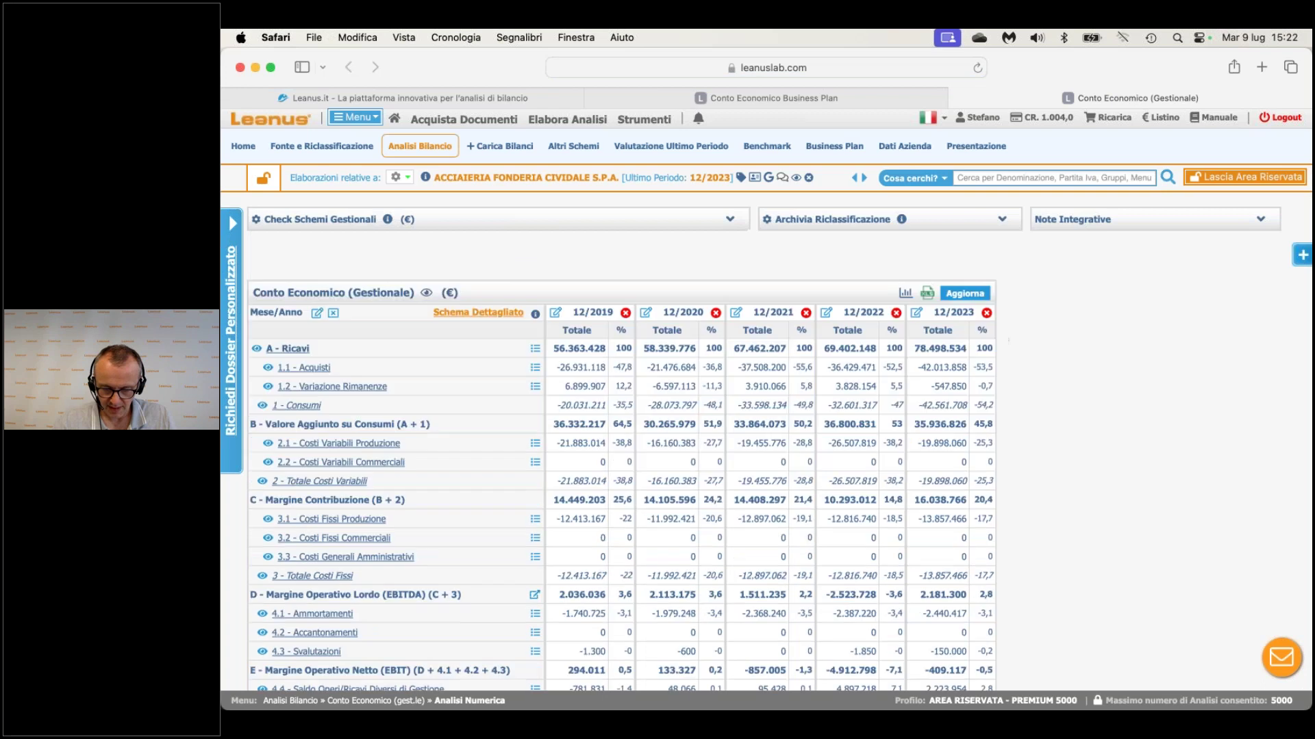
Enable adjustments for 12/2023 and add a detail row named Costi Energia to 2.1 - Costi Variabili Produzione.
{"action": "left_click", "coordinate": [916, 274]}
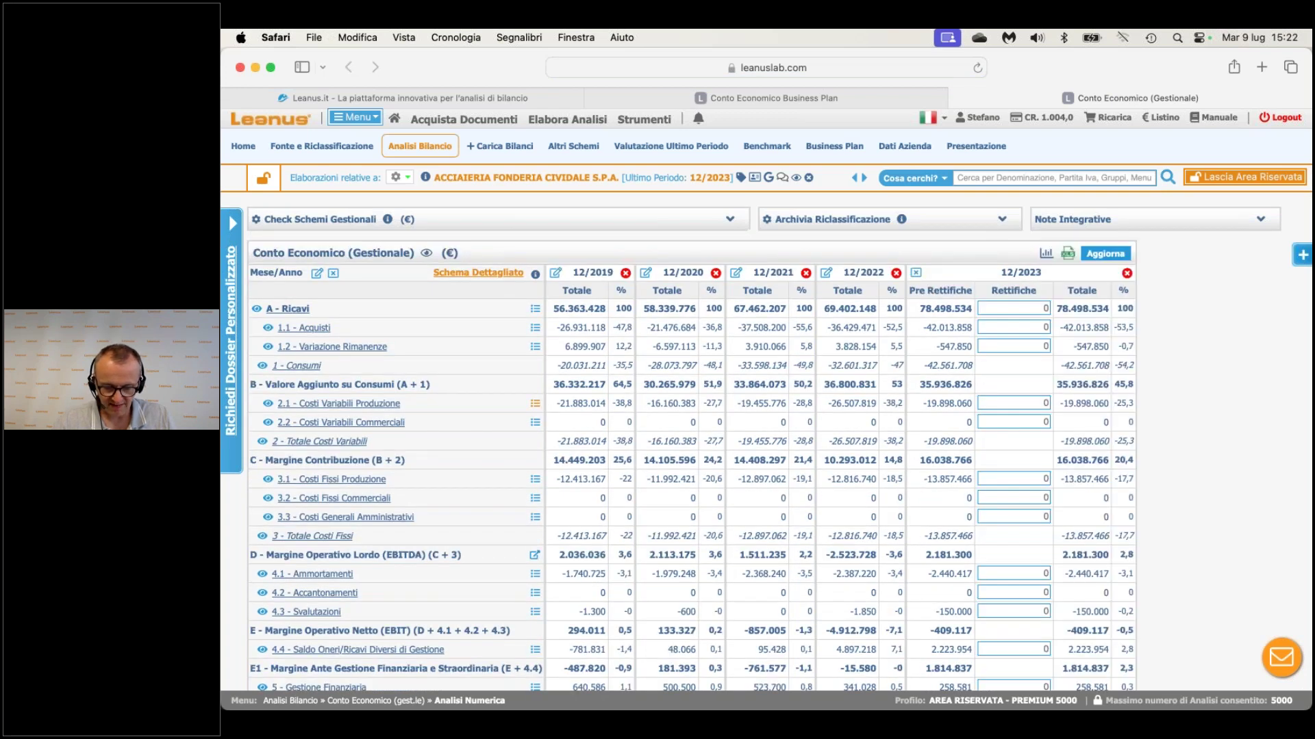
{"action": "left_click", "coordinate": [535, 404]}
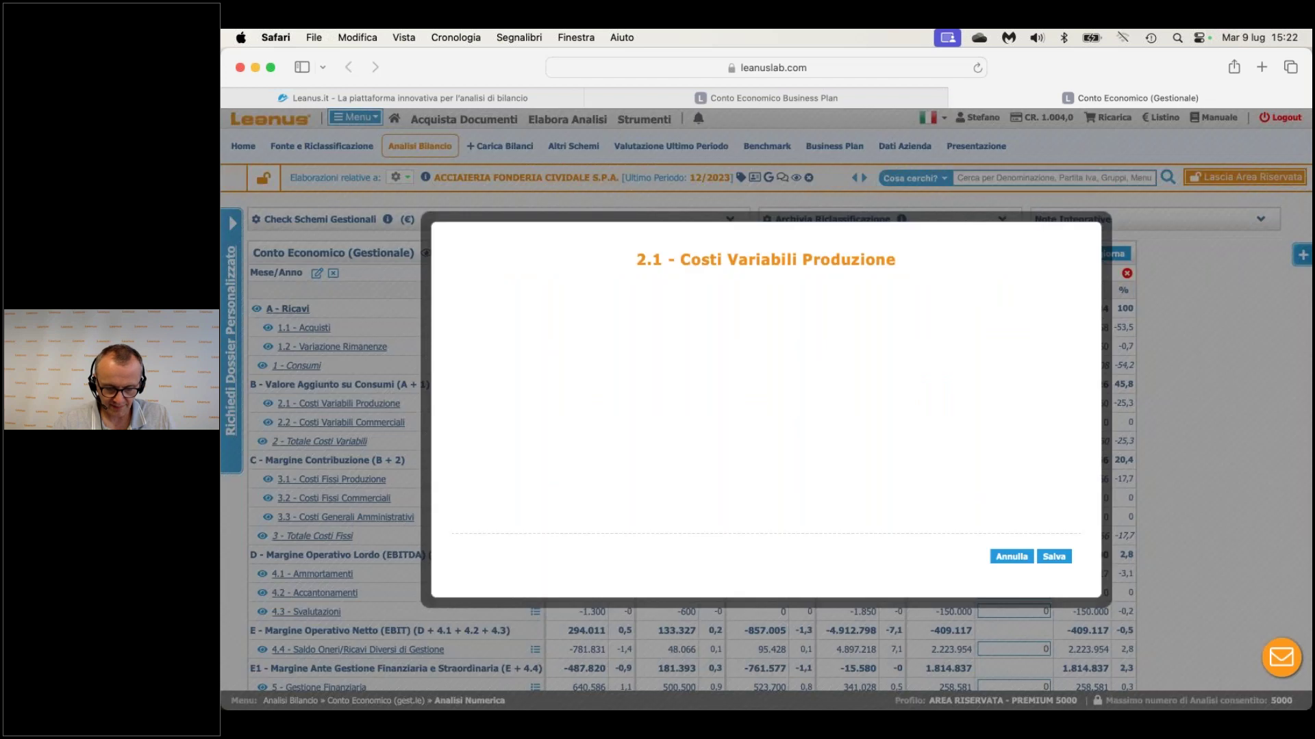
{"action": "left_click", "coordinate": [525, 428]}
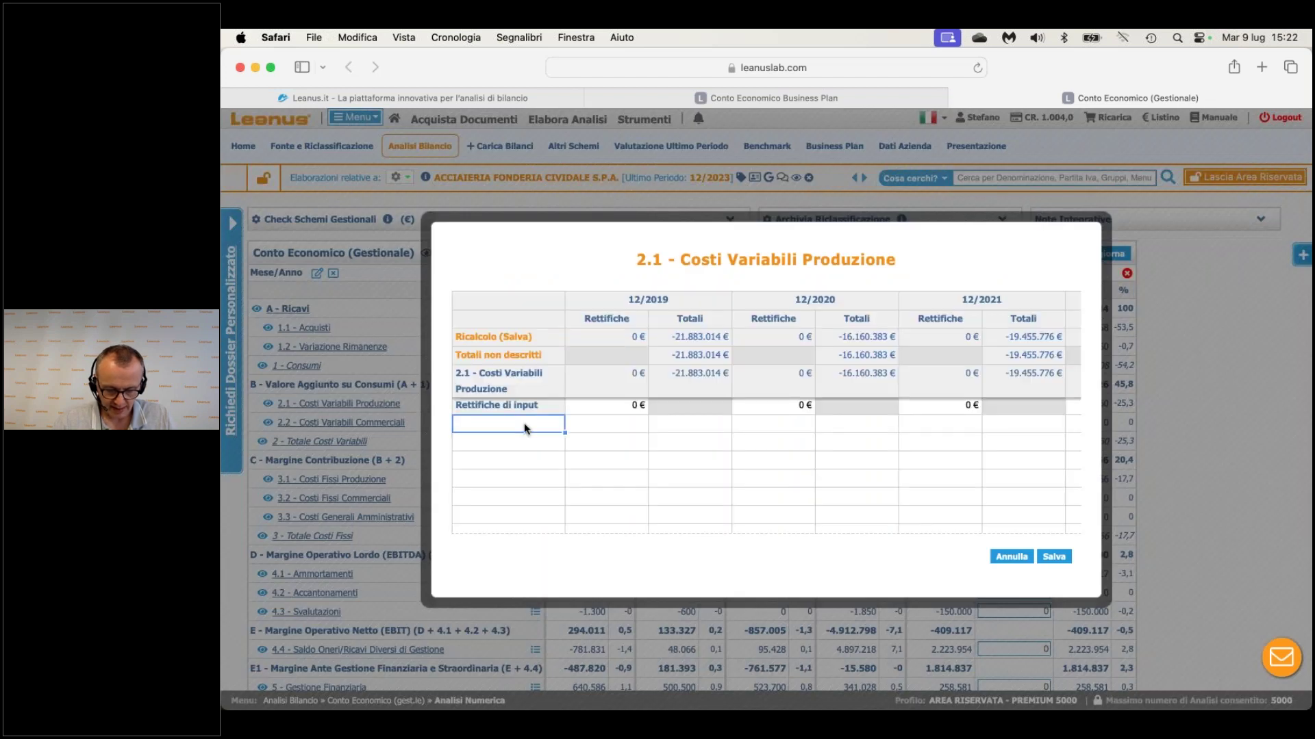
{"action": "type", "text": "Costi Energia"}
{"action": "key", "text": "Return"}
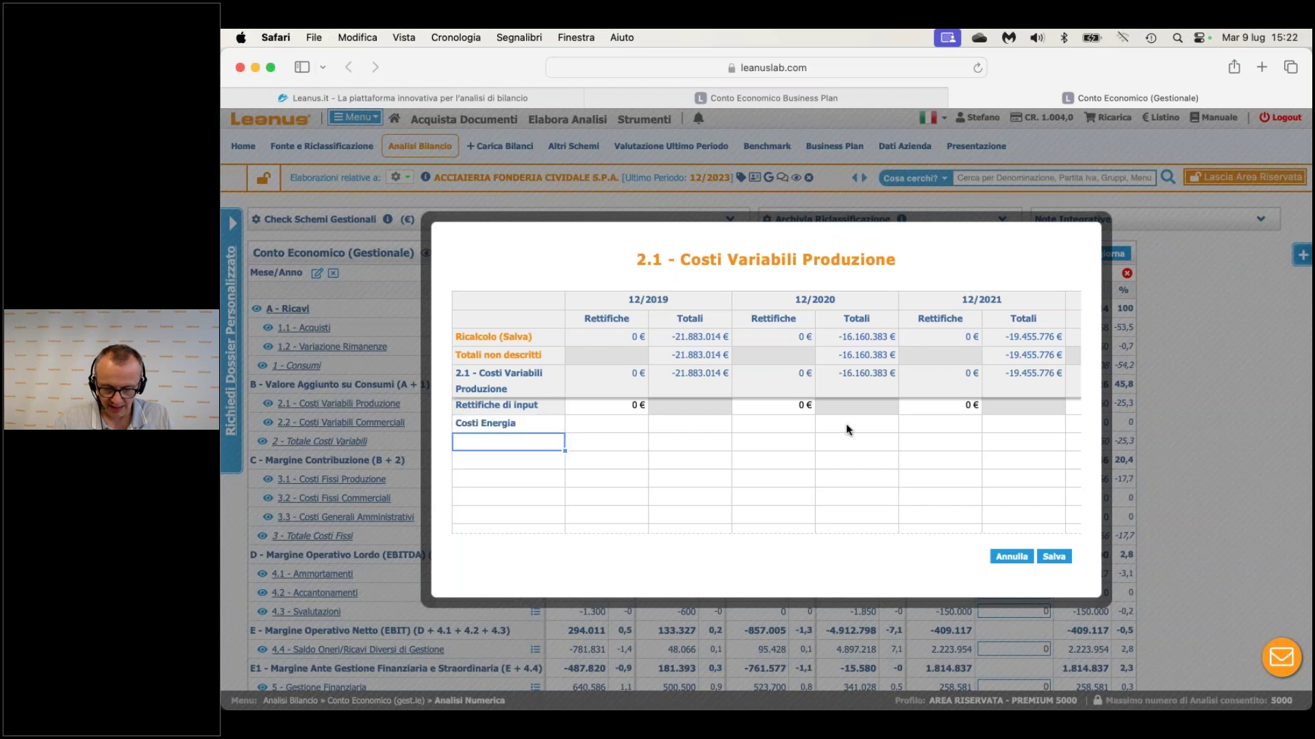
Set the 12/2023 adjustment of the Costi Energia row to -14.000.000 € and save it.
{"action": "scroll", "coordinate": [847, 429], "scroll_direction": "right", "scroll_amount": 5}
{"action": "left_click", "coordinate": [943, 422]}
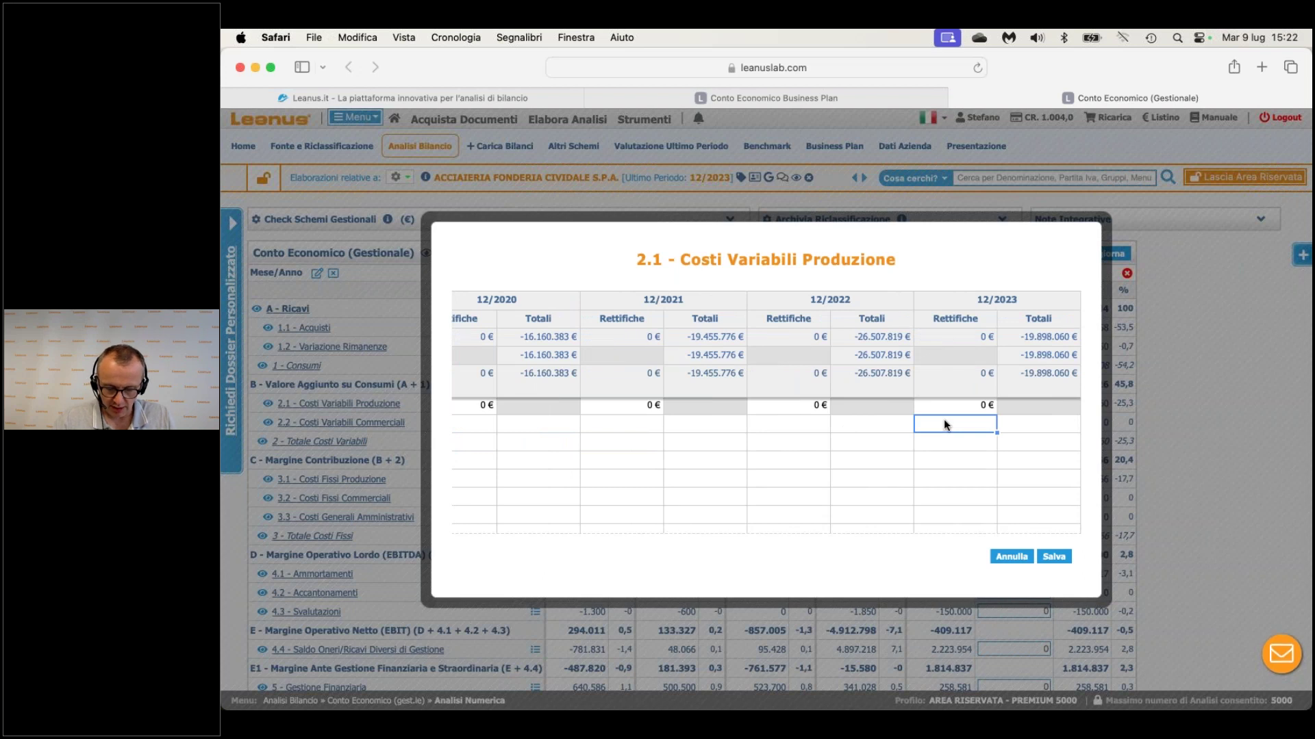
{"action": "type", "text": "5"}
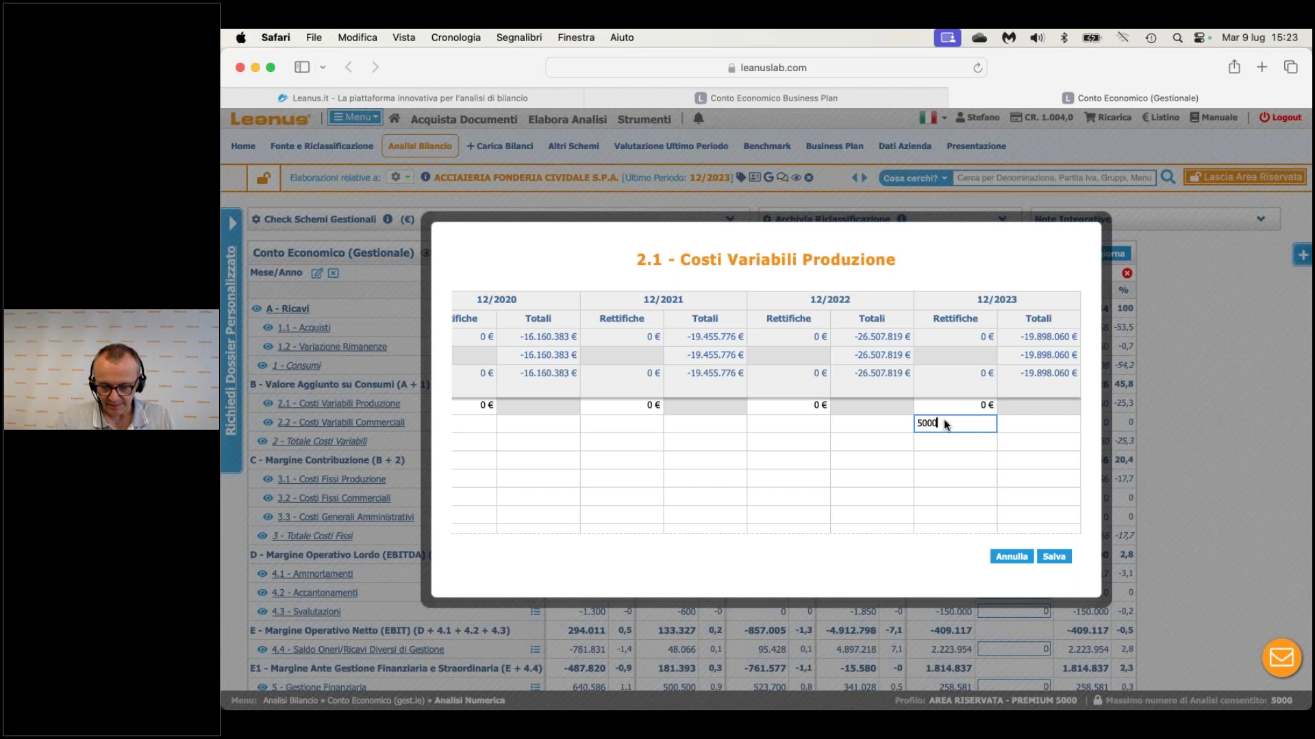
{"action": "key", "text": "BackSpace"}
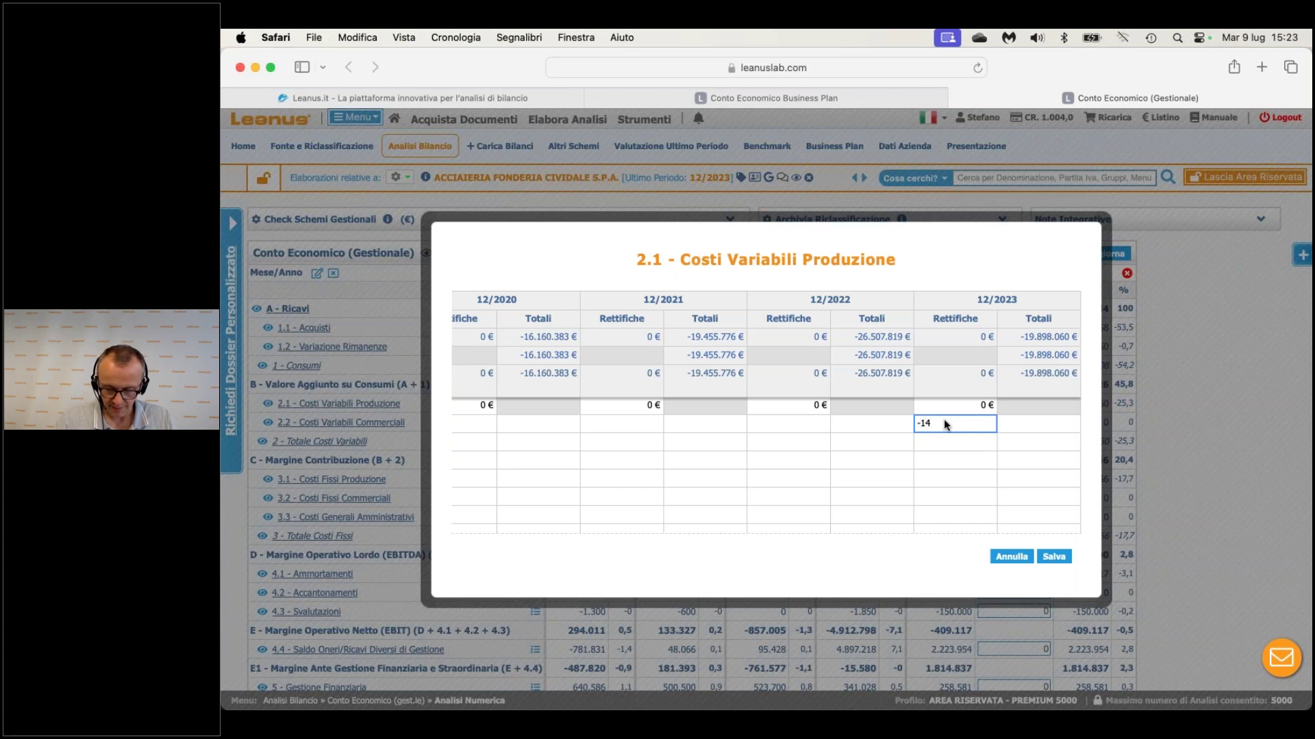
{"action": "type", "text": "000.000 €"}
{"action": "key", "text": "Return"}
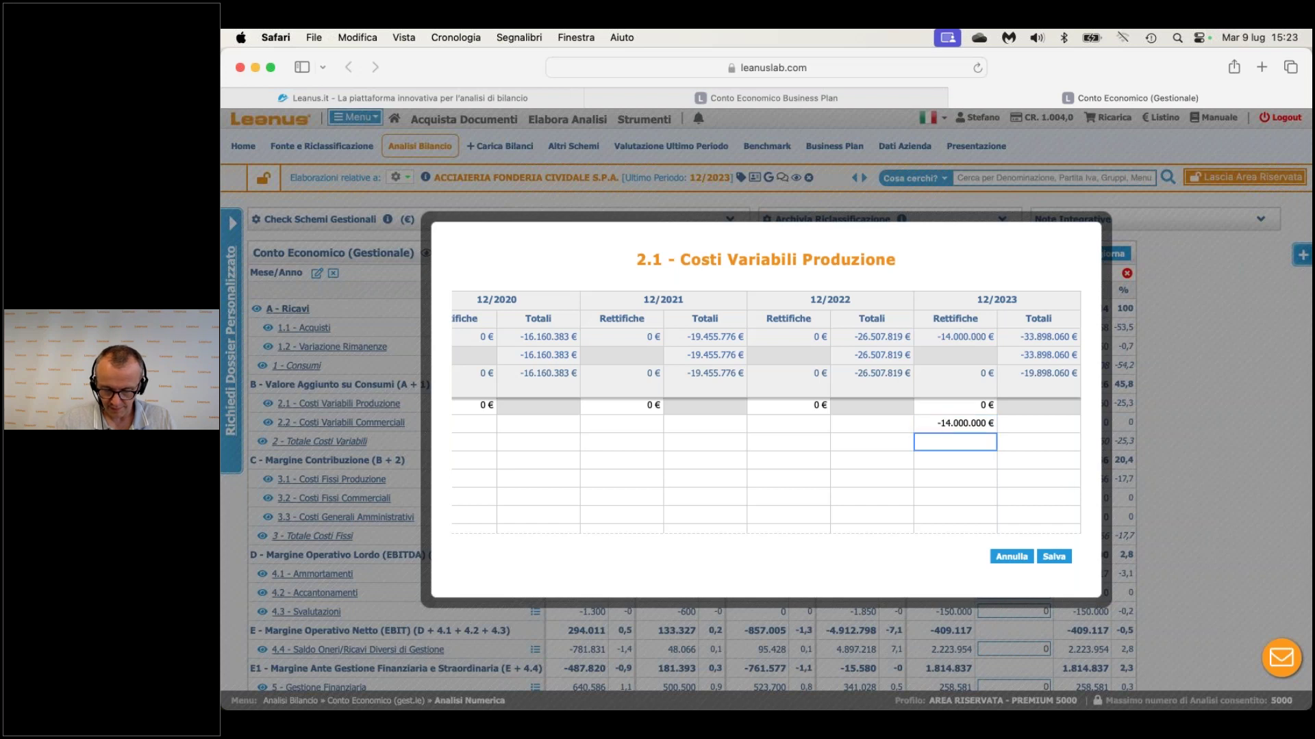
{"action": "left_click", "coordinate": [1053, 556]}
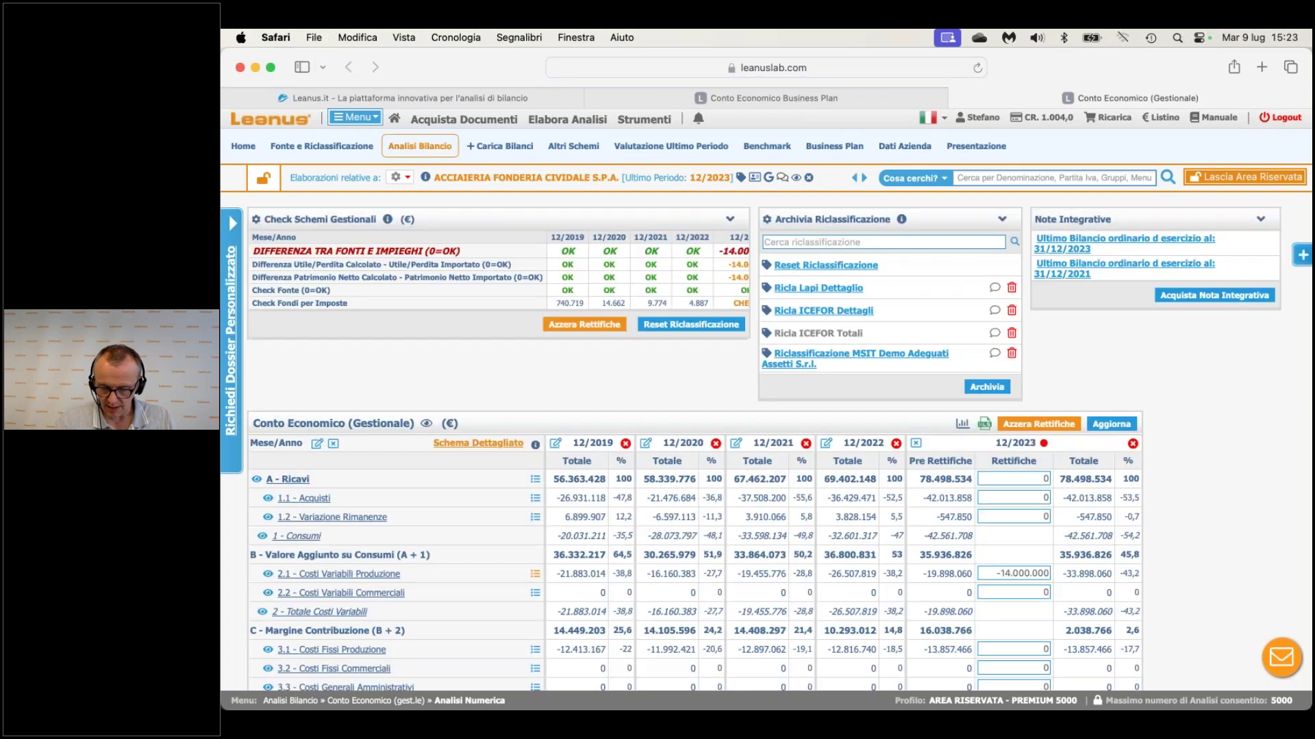
Change the 12/2023 adjustment of Costi Energia in 2.1 - Costi Variabili Produzione to 5.000.000 € and save it.
{"action": "double_click", "coordinate": [1006, 402]}
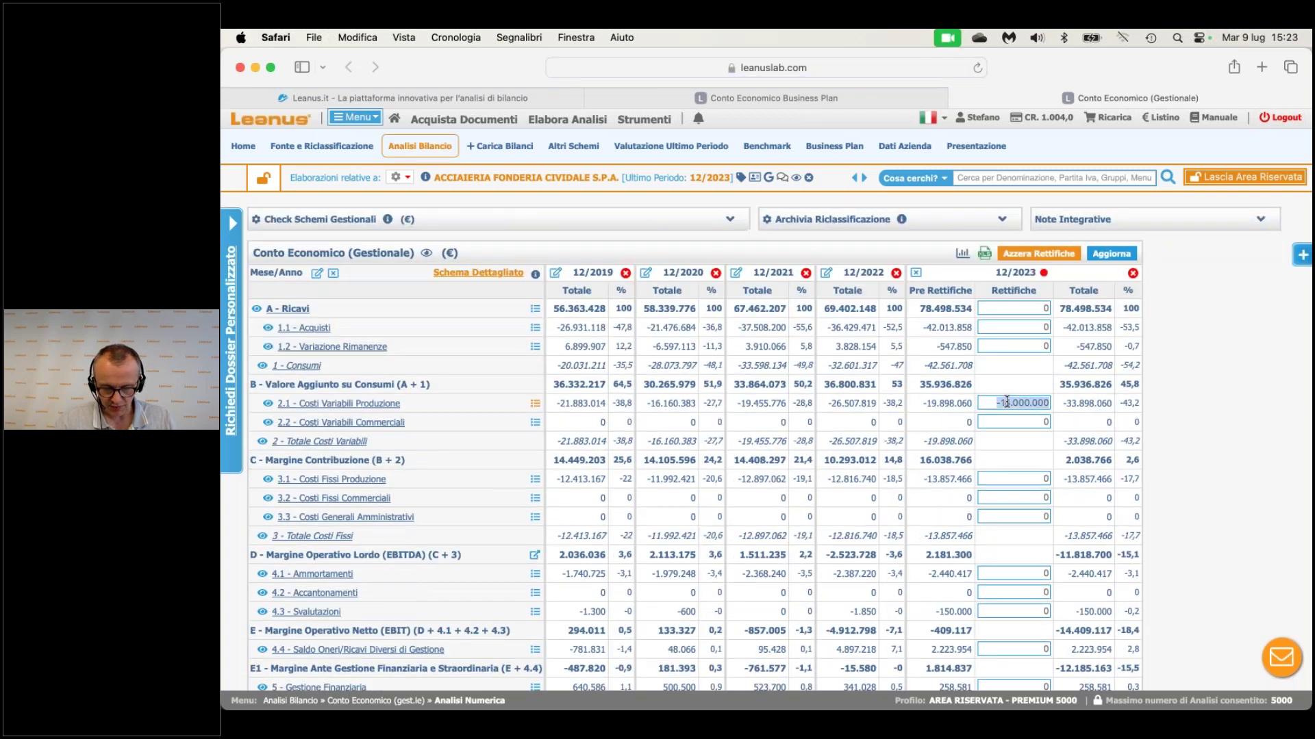
{"action": "left_click", "coordinate": [534, 403]}
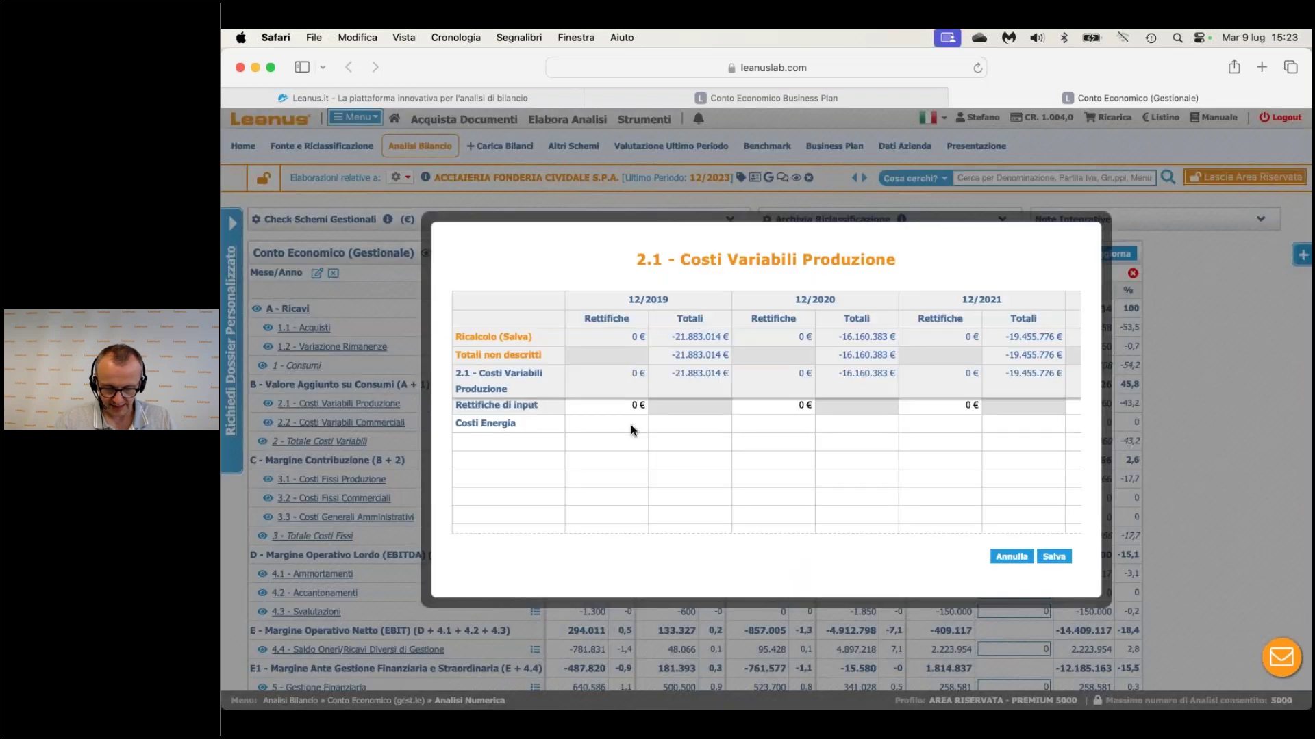
{"action": "left_click", "coordinate": [631, 425]}
{"action": "key", "text": "Tab"}
{"action": "key", "text": "Tab"}
{"action": "key", "text": "Tab"}
{"action": "key", "text": "Tab"}
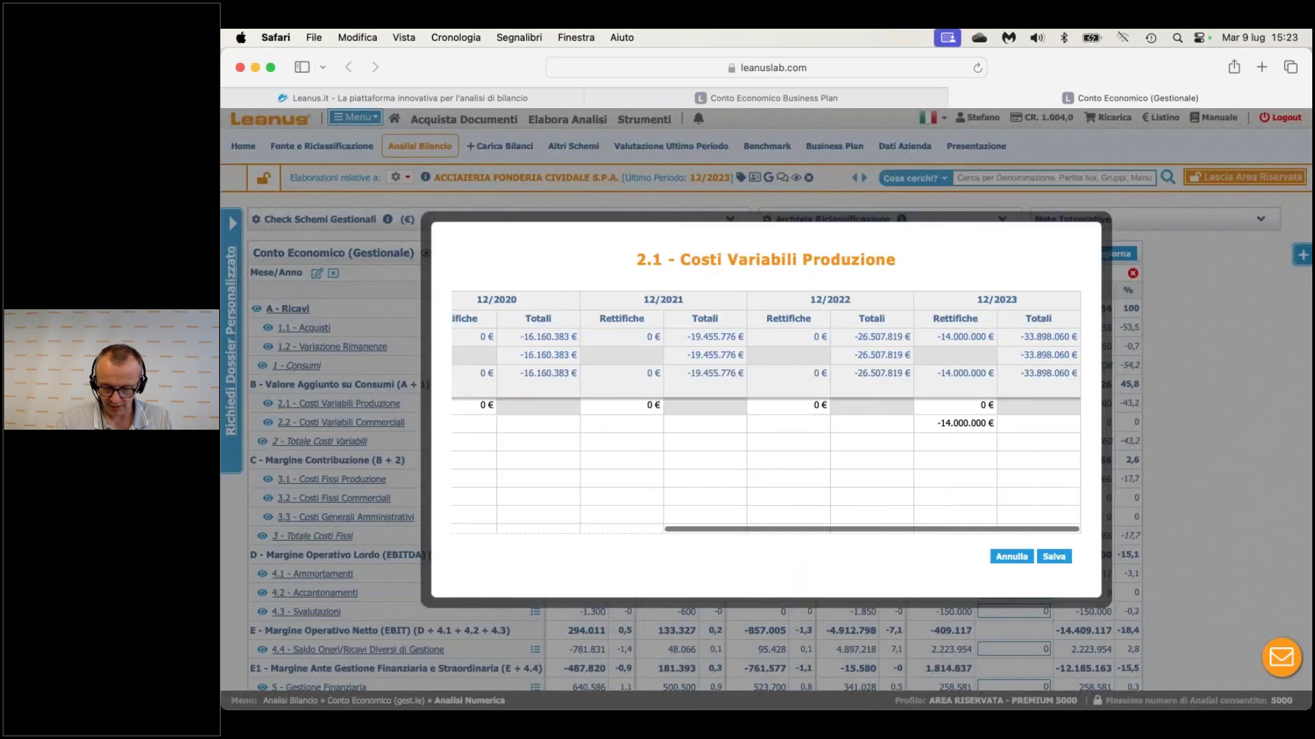
{"action": "type", "text": "5000000"}
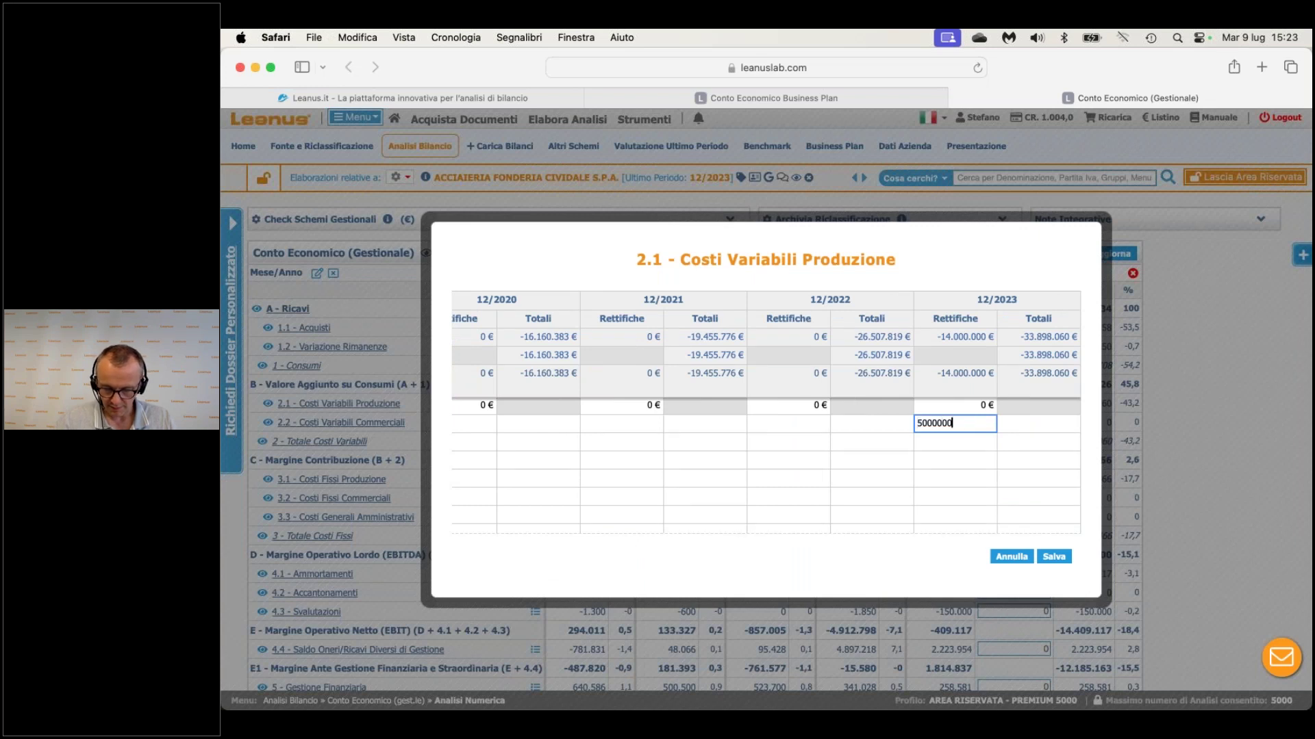
{"action": "key", "text": "Return"}
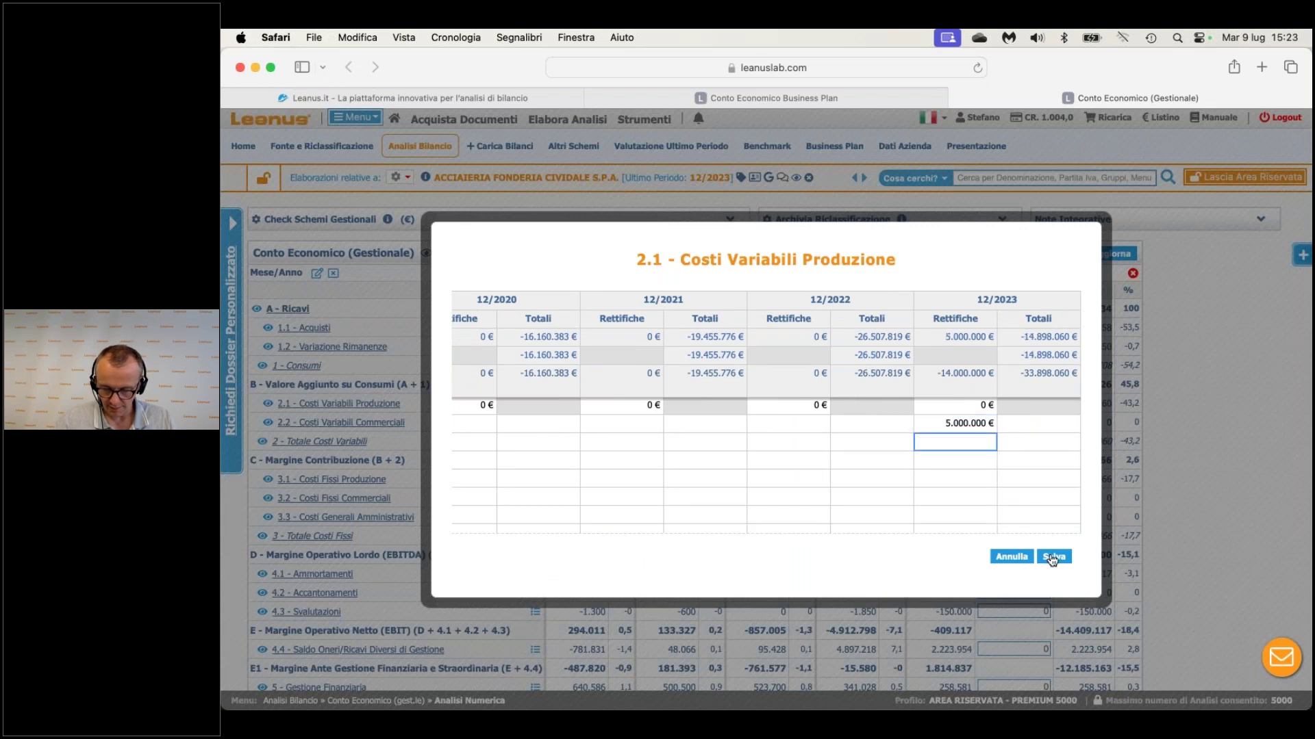
{"action": "left_click", "coordinate": [1052, 558]}
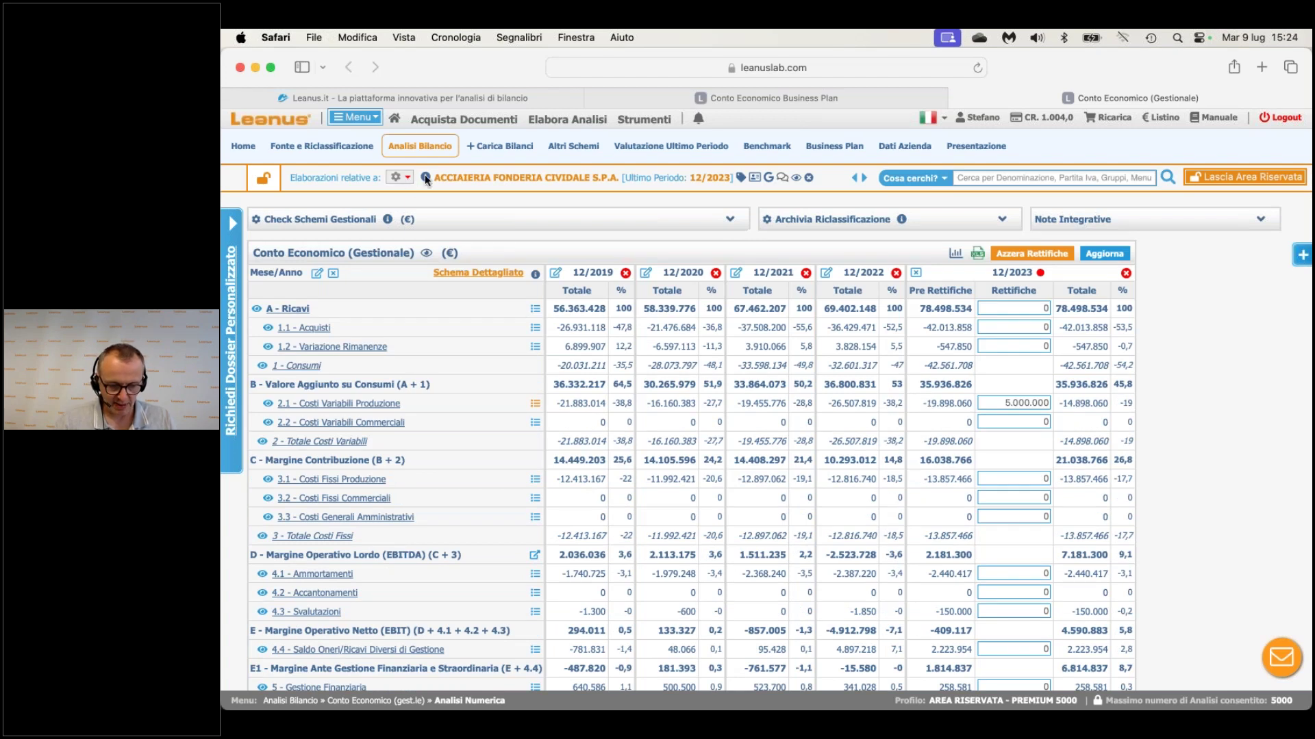
Add a detail row named Energia to 3.1 - Costi Fissi Produzione.
{"action": "mouse_move", "coordinate": [424, 175]}
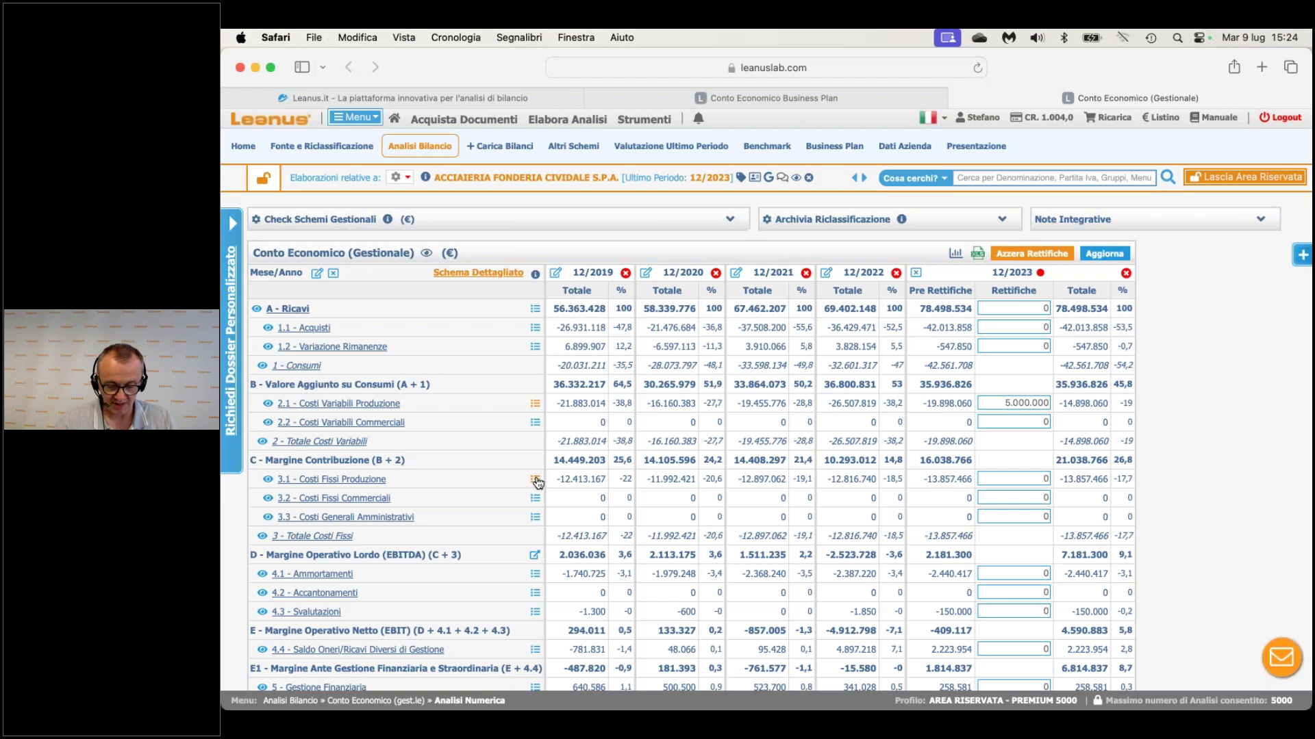
{"action": "left_click", "coordinate": [535, 481]}
{"action": "left_click", "coordinate": [530, 425]}
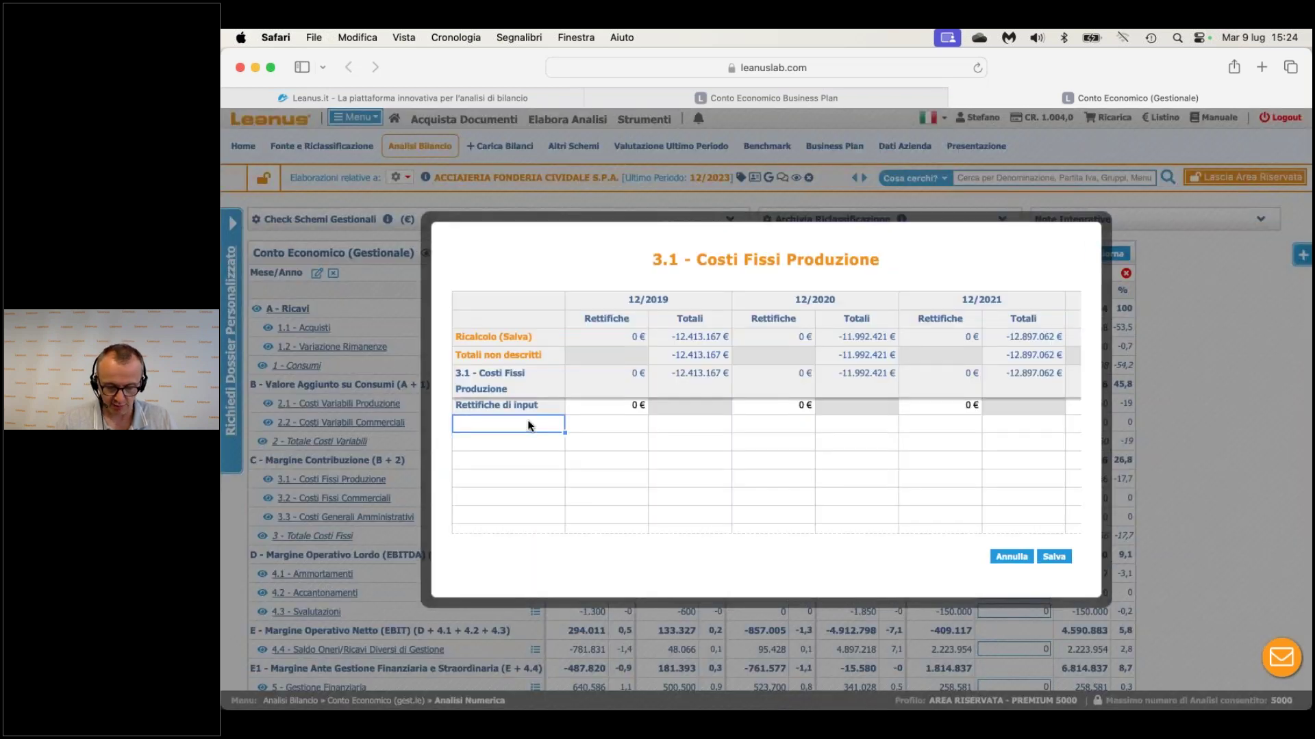
{"action": "type", "text": "Energia"}
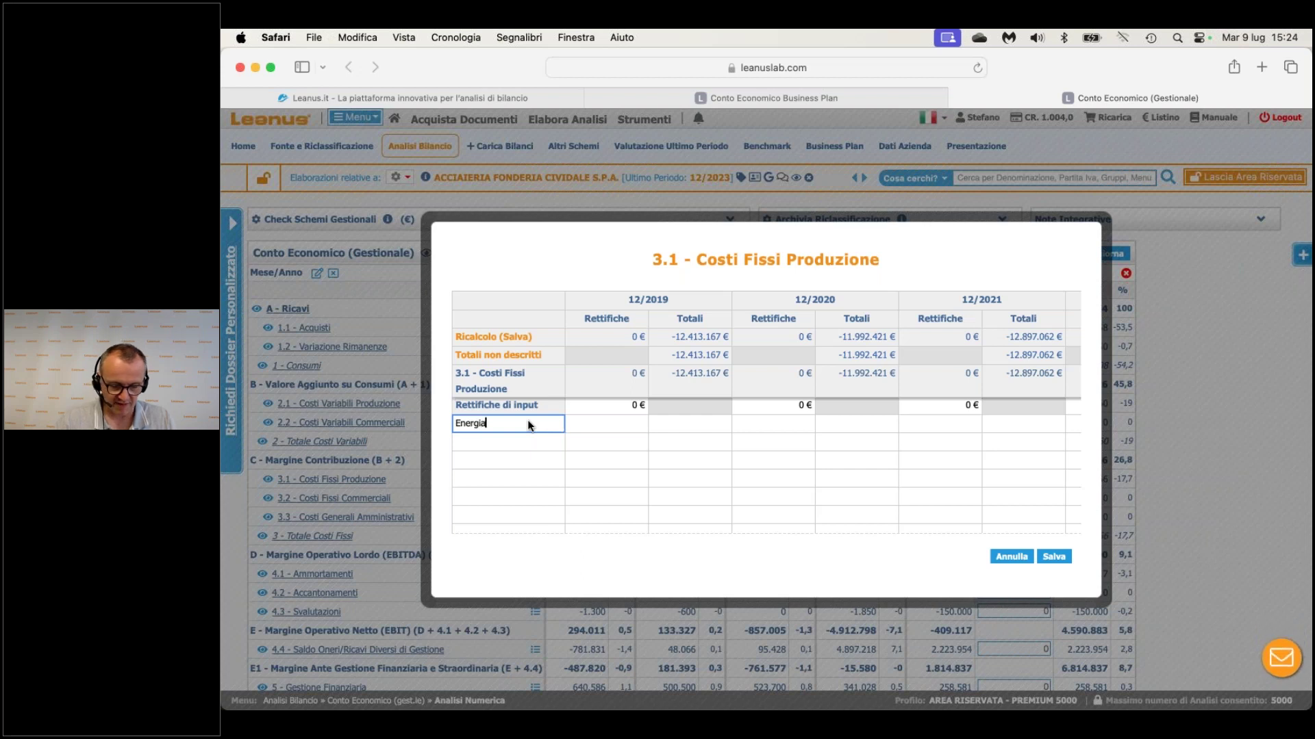
{"action": "key", "text": "Return"}
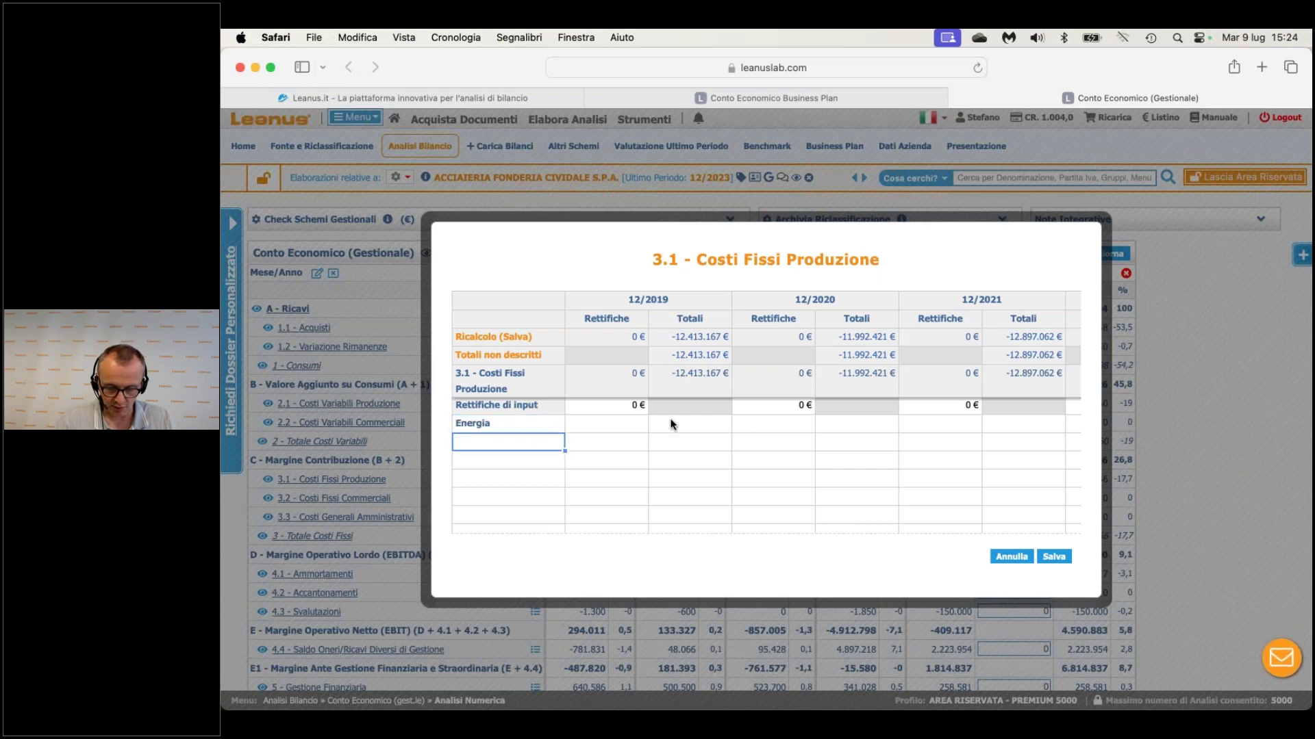
Set the 12/2023 adjustment of the Energia row in 3.1 - Costi Fissi Produzione to -5.000.000 € and save it.
{"action": "scroll", "coordinate": [671, 424], "scroll_direction": "right", "scroll_amount": 5}
{"action": "left_click", "coordinate": [928, 422]}
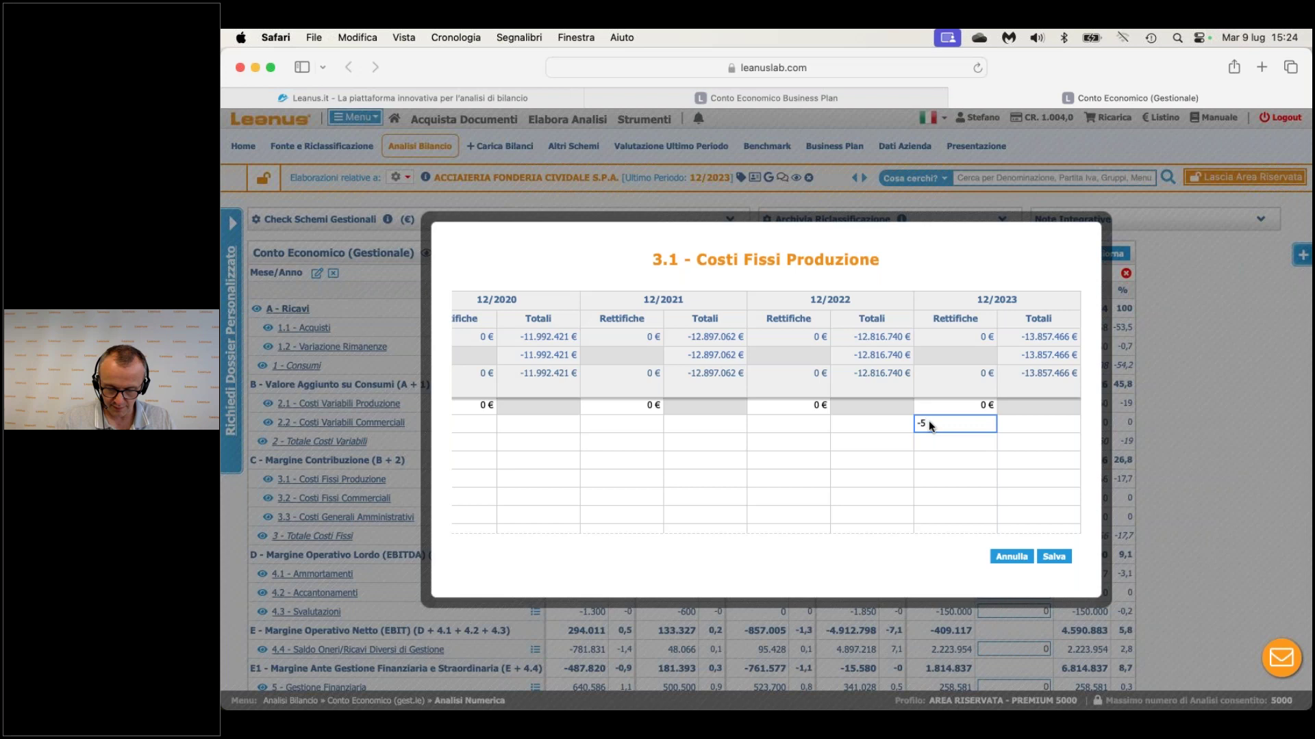
{"action": "type", "text": "-5000000"}
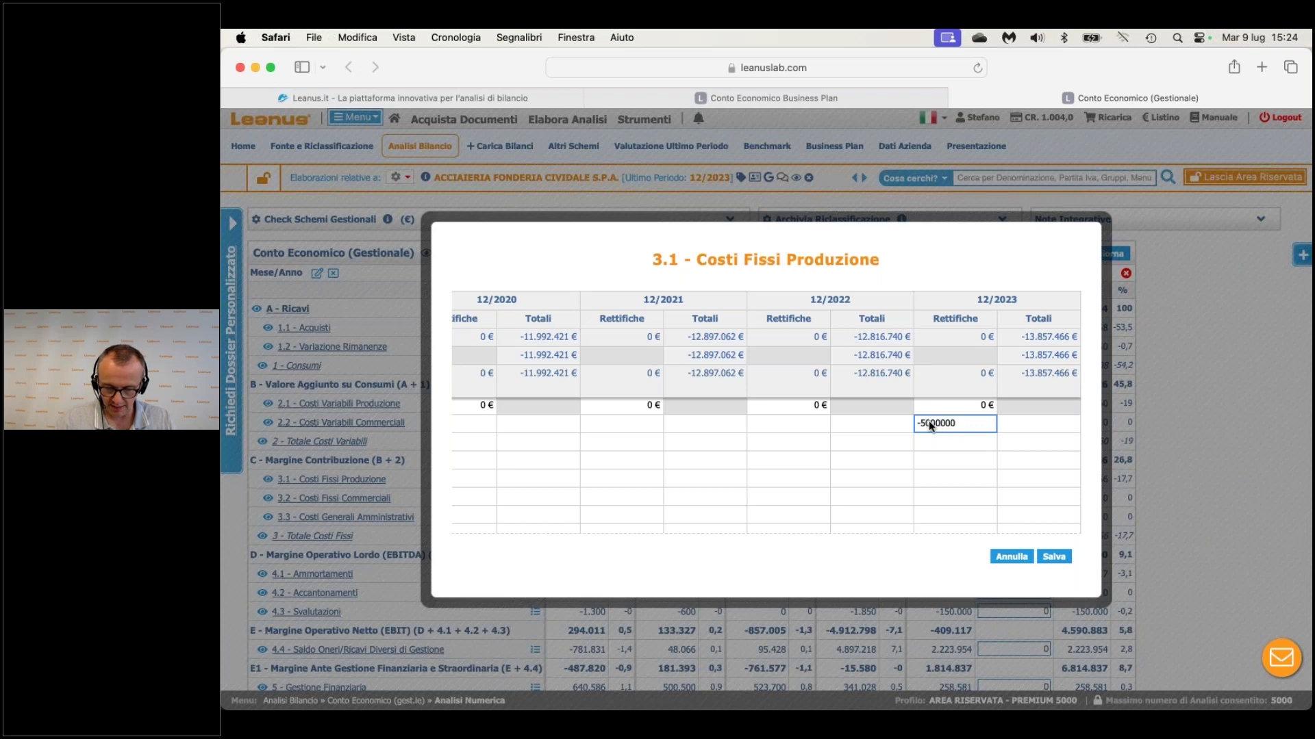
{"action": "key", "text": "Return"}
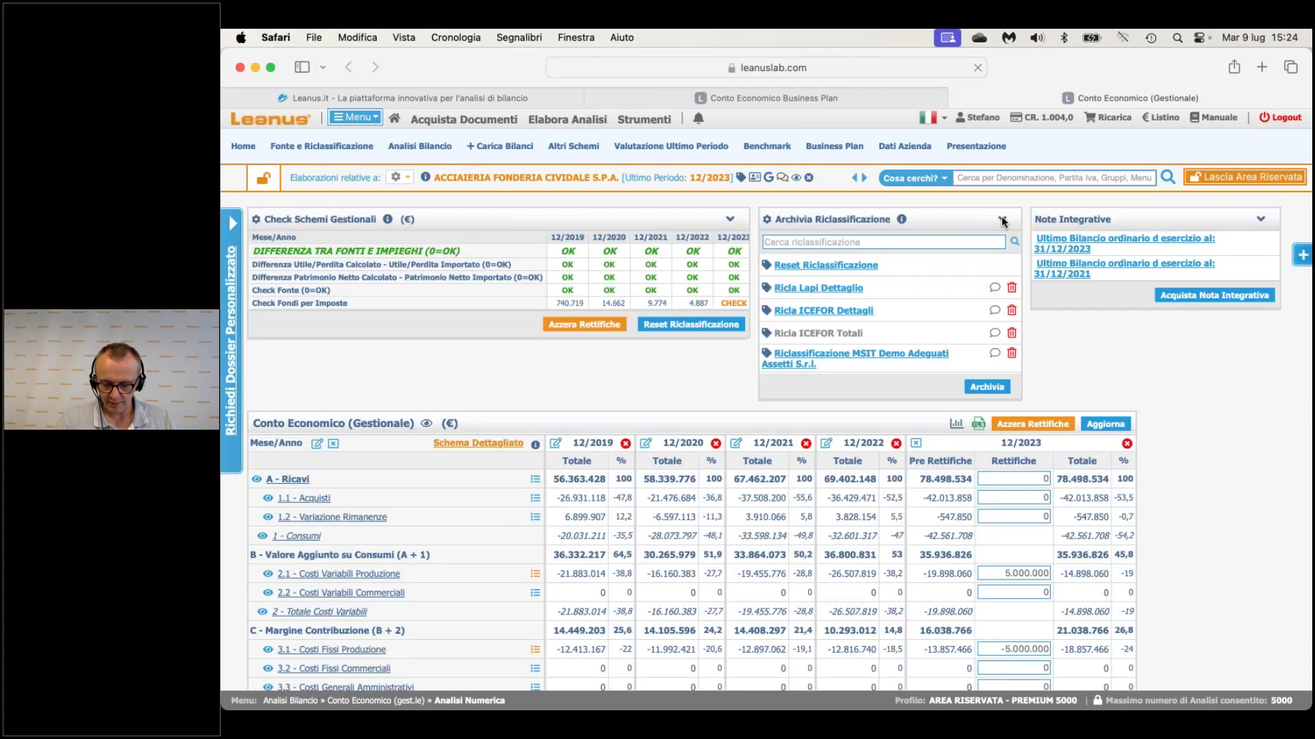
Collapse the Archivia Riclassificazione section and review the adjusted 12/2023 income statement and its main indicators.
{"action": "left_click", "coordinate": [1001, 219]}
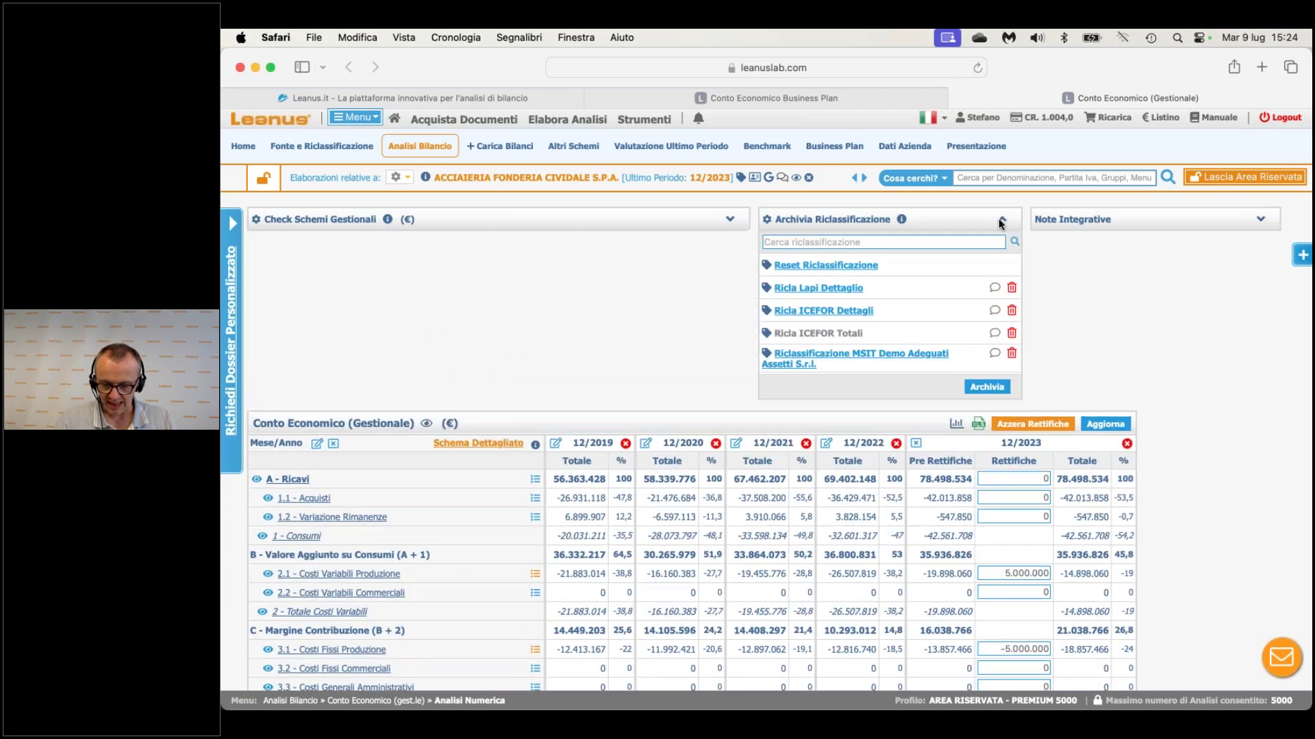
{"action": "left_click", "coordinate": [999, 219]}
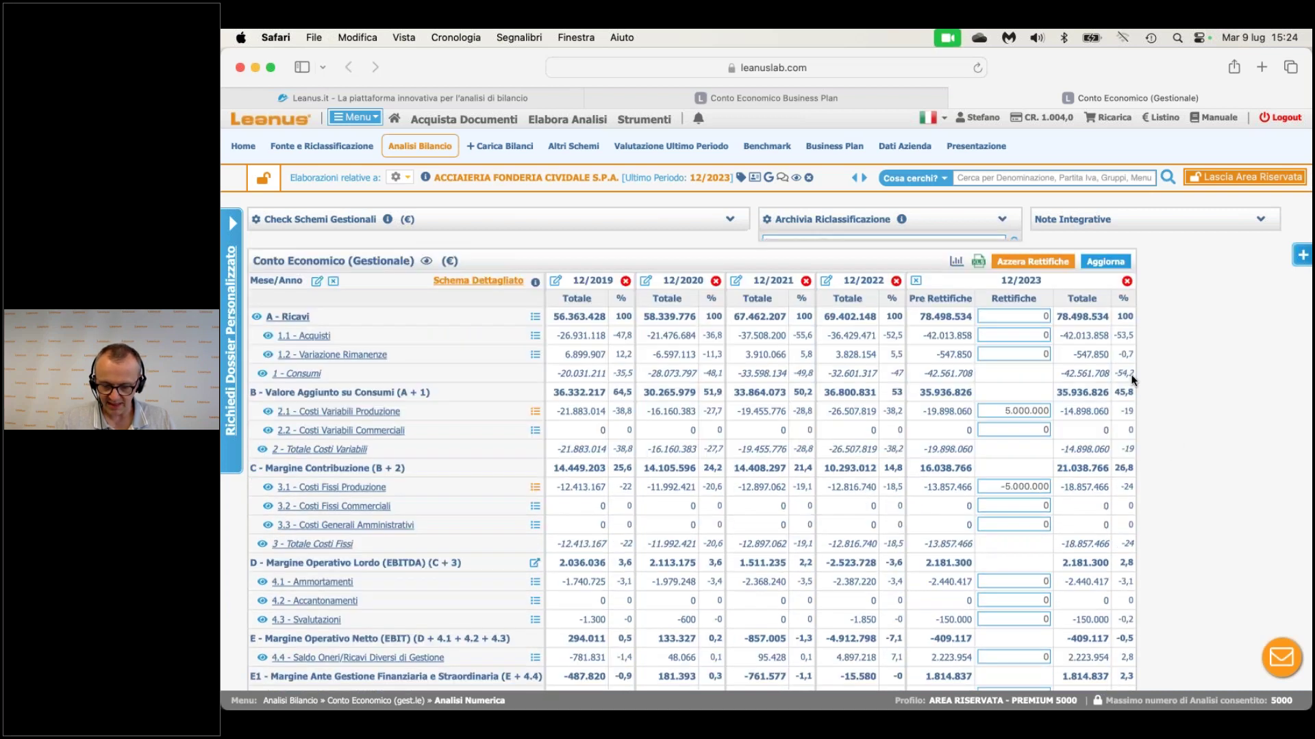
{"action": "scroll", "coordinate": [1131, 380], "scroll_direction": "down", "scroll_amount": 10}
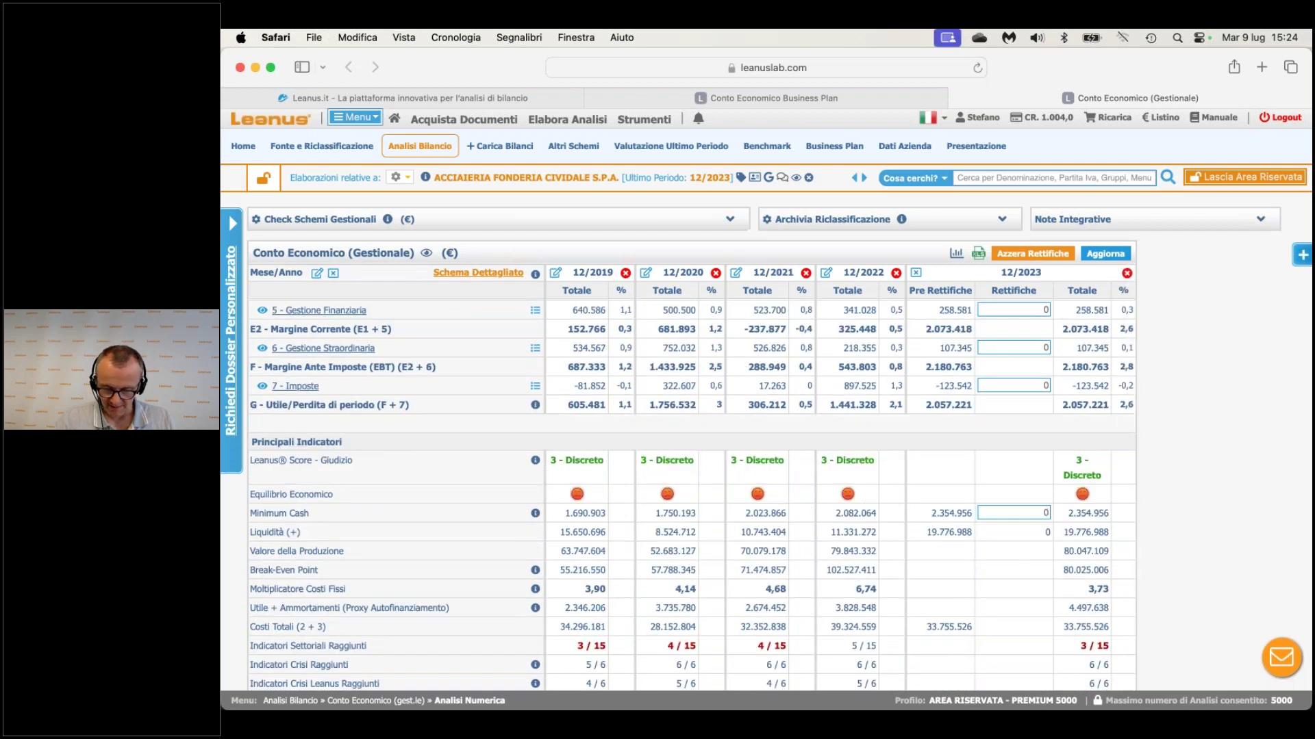
{"action": "scroll", "coordinate": [691, 493], "scroll_direction": "up", "scroll_amount": 5}
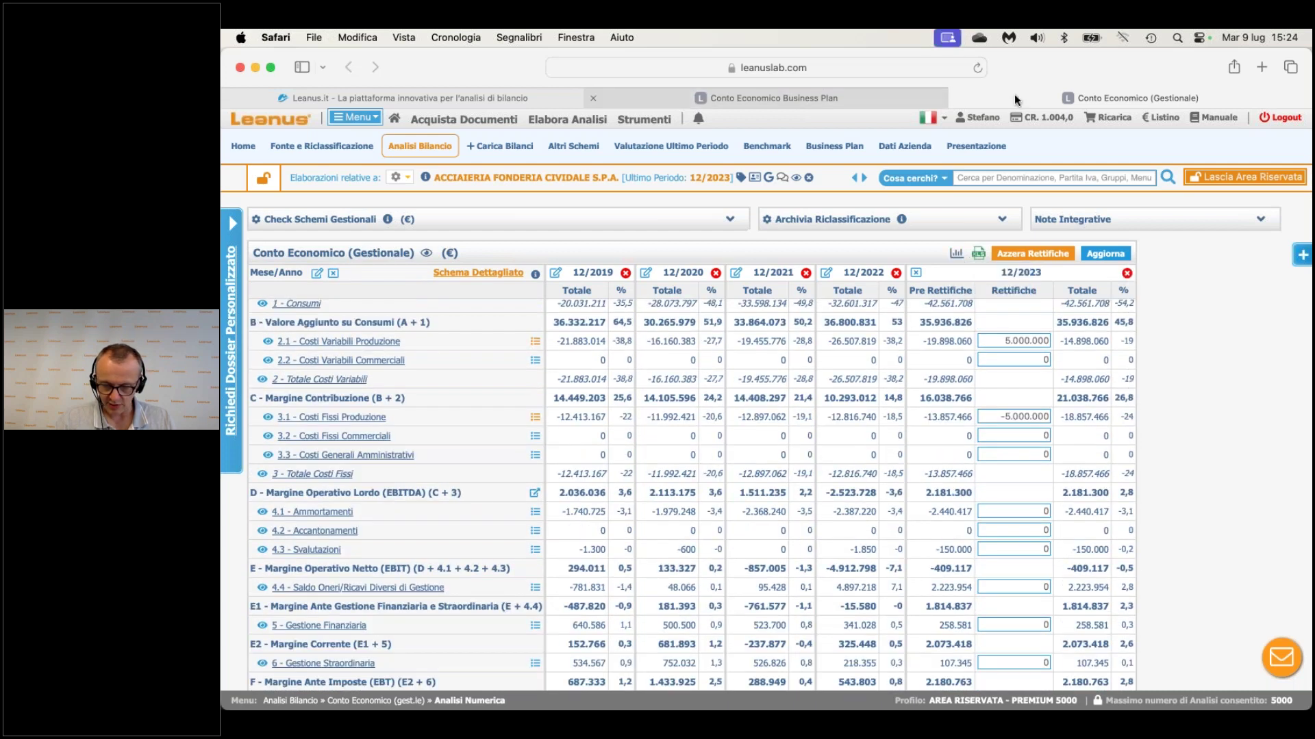
Return to the Conto Economico Business Plan and reload it to bring in the reclassified 12/2023 costs.
{"action": "left_click", "coordinate": [885, 103]}
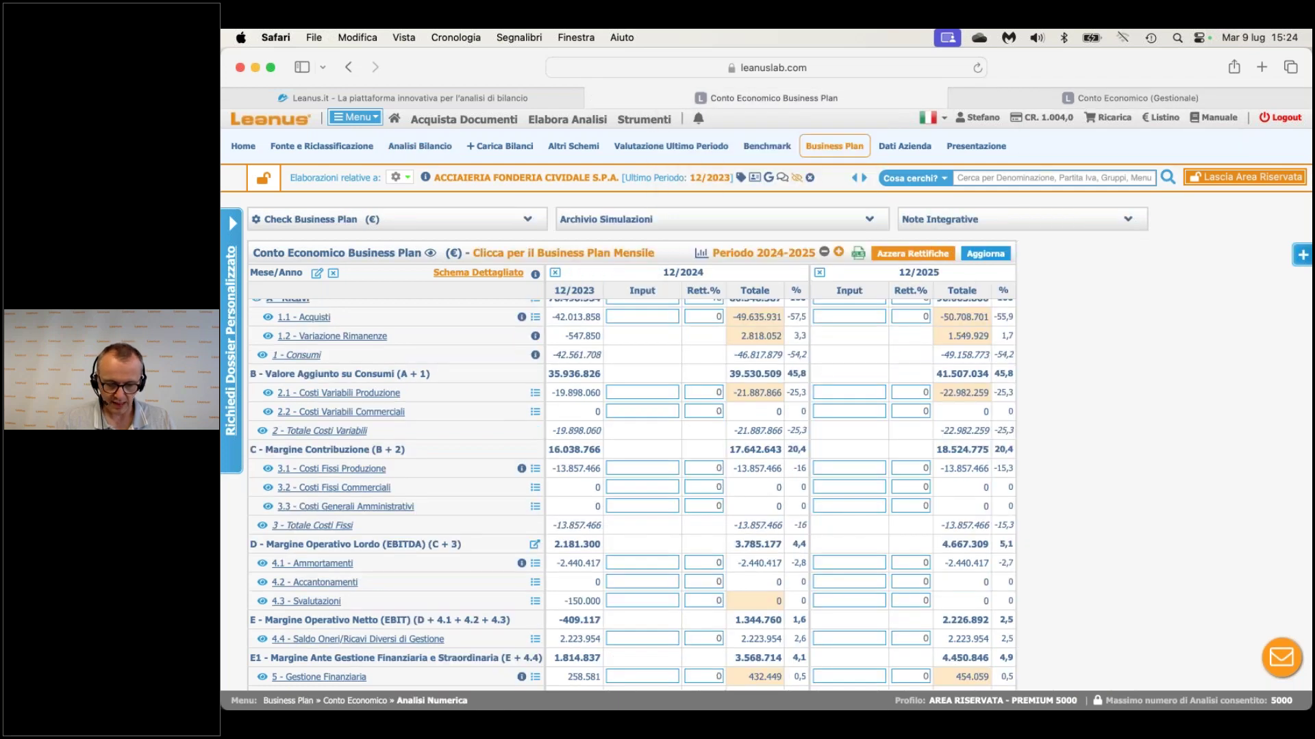
{"action": "scroll", "coordinate": [631, 479], "scroll_direction": "up", "scroll_amount": 1}
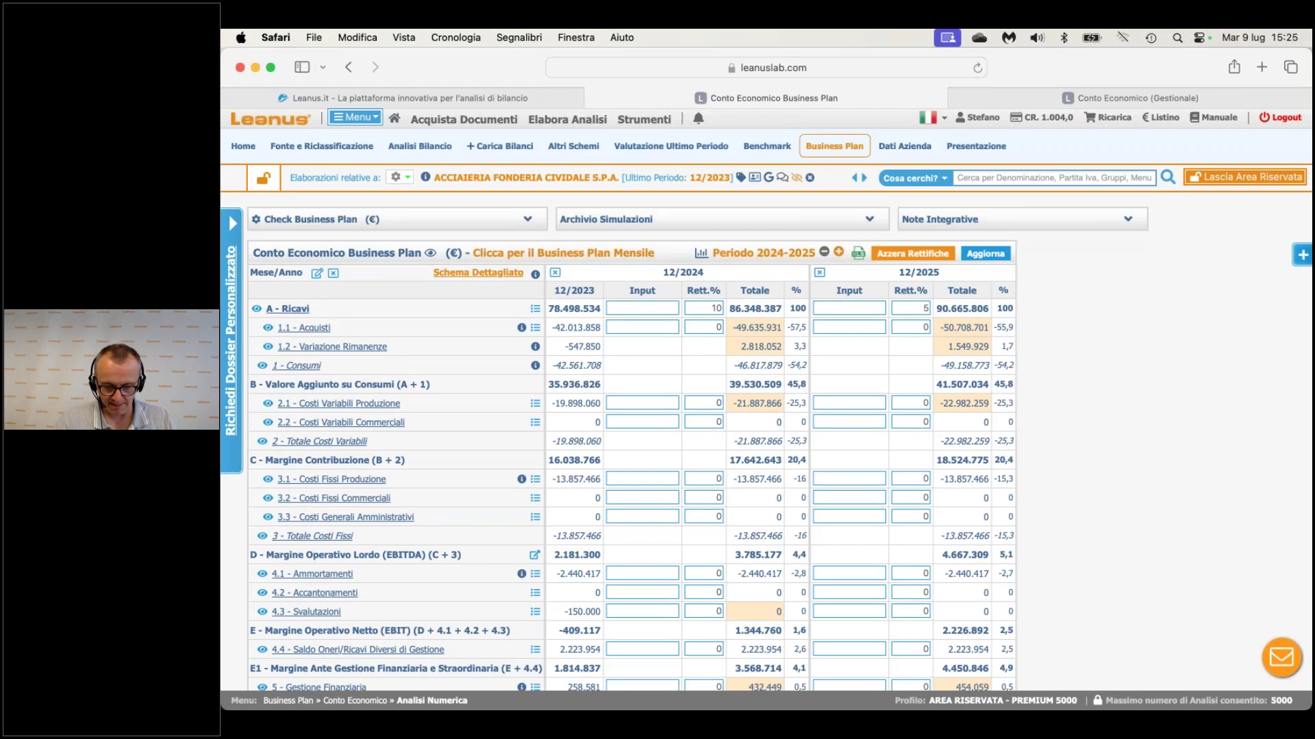
{"action": "left_click_drag", "start_coordinate": [556, 290], "coordinate": [590, 415]}
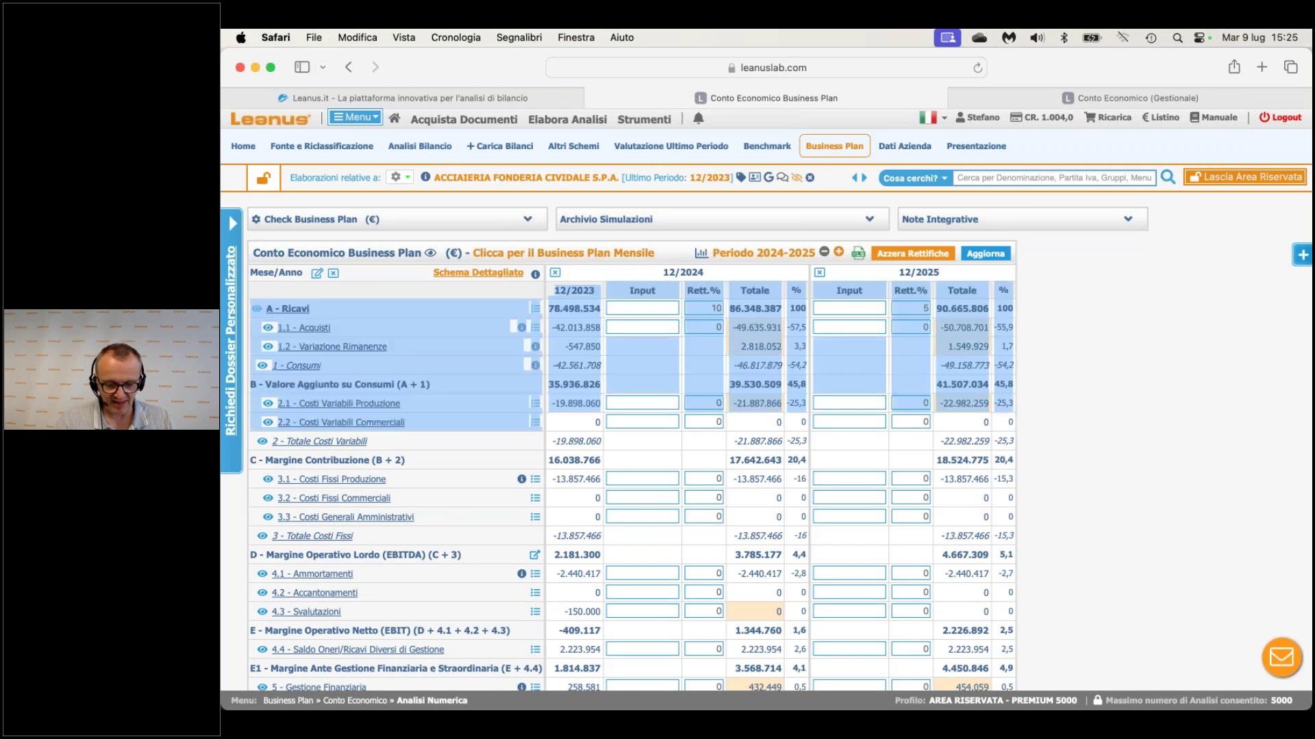
{"action": "key", "text": "super+r"}
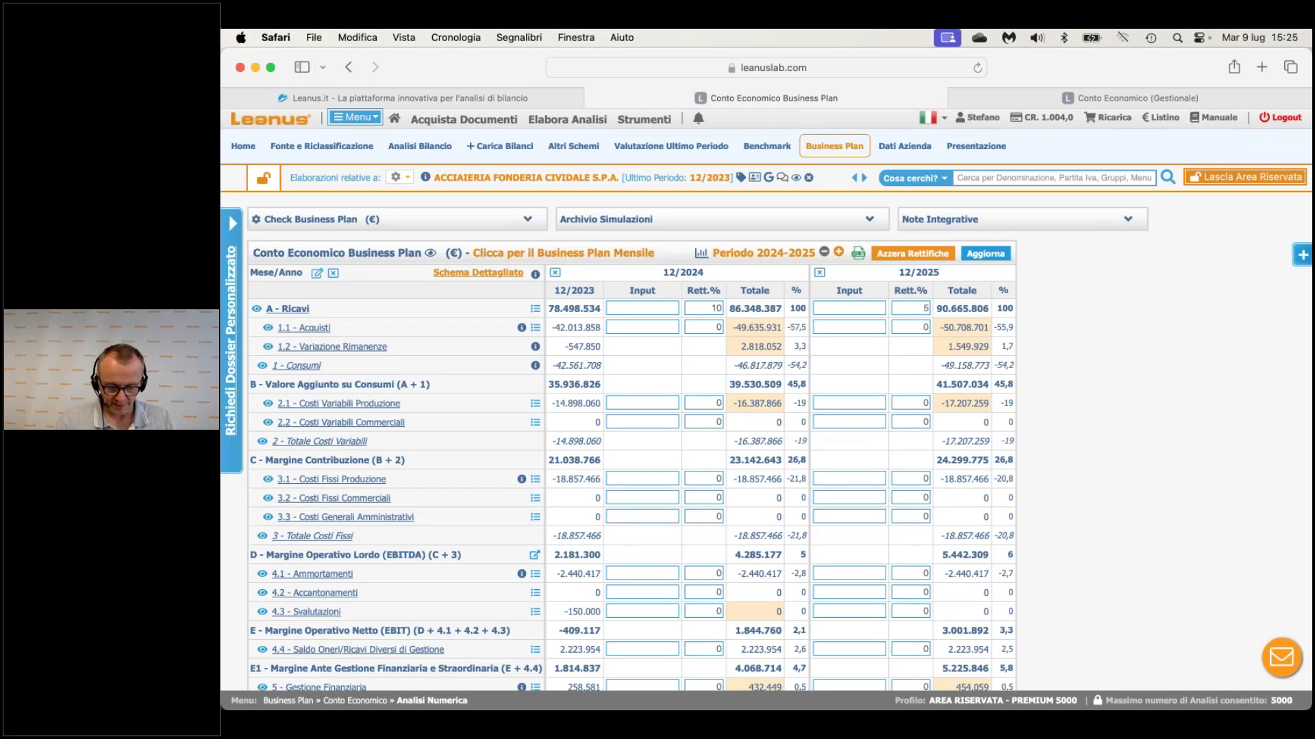
{"action": "mouse_move", "coordinate": [740, 402]}
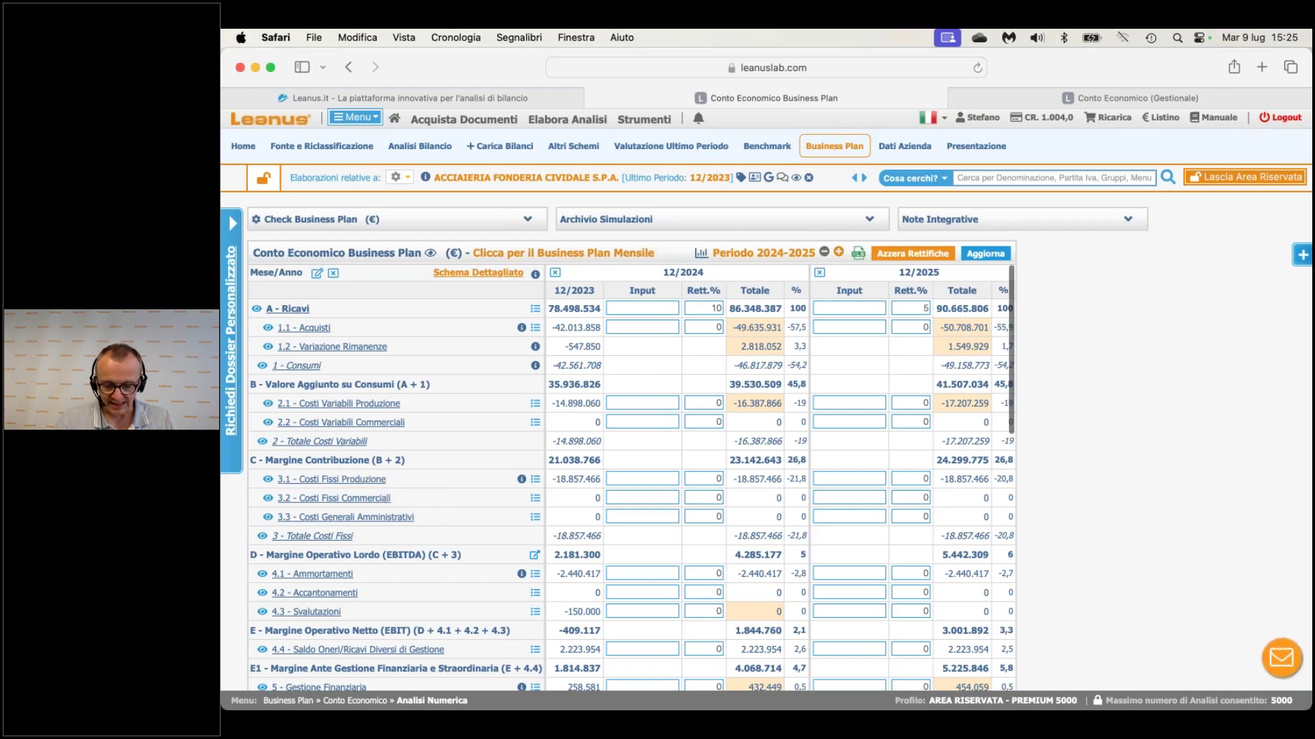
{"action": "scroll", "coordinate": [631, 495], "scroll_direction": "down", "scroll_amount": 1}
{"action": "scroll", "coordinate": [632, 478], "scroll_direction": "up", "scroll_amount": 1}
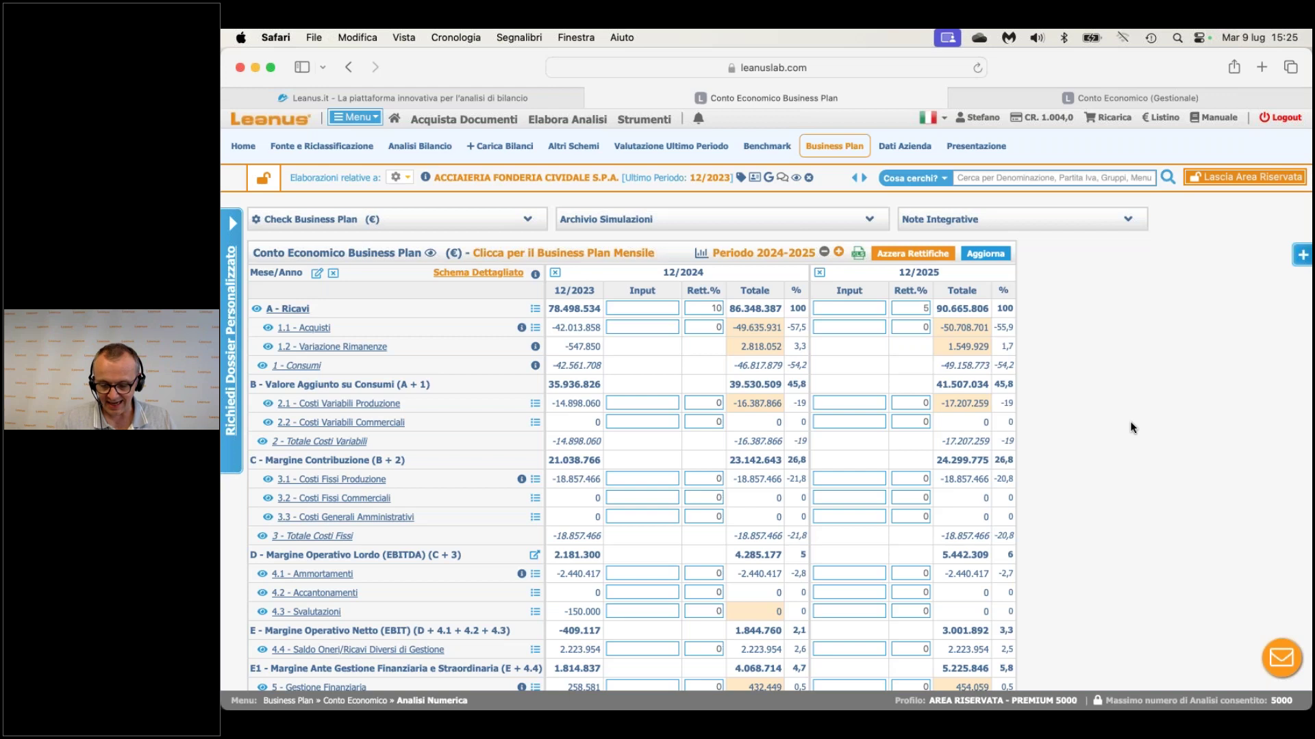
{"action": "key", "text": "super+Tab"}
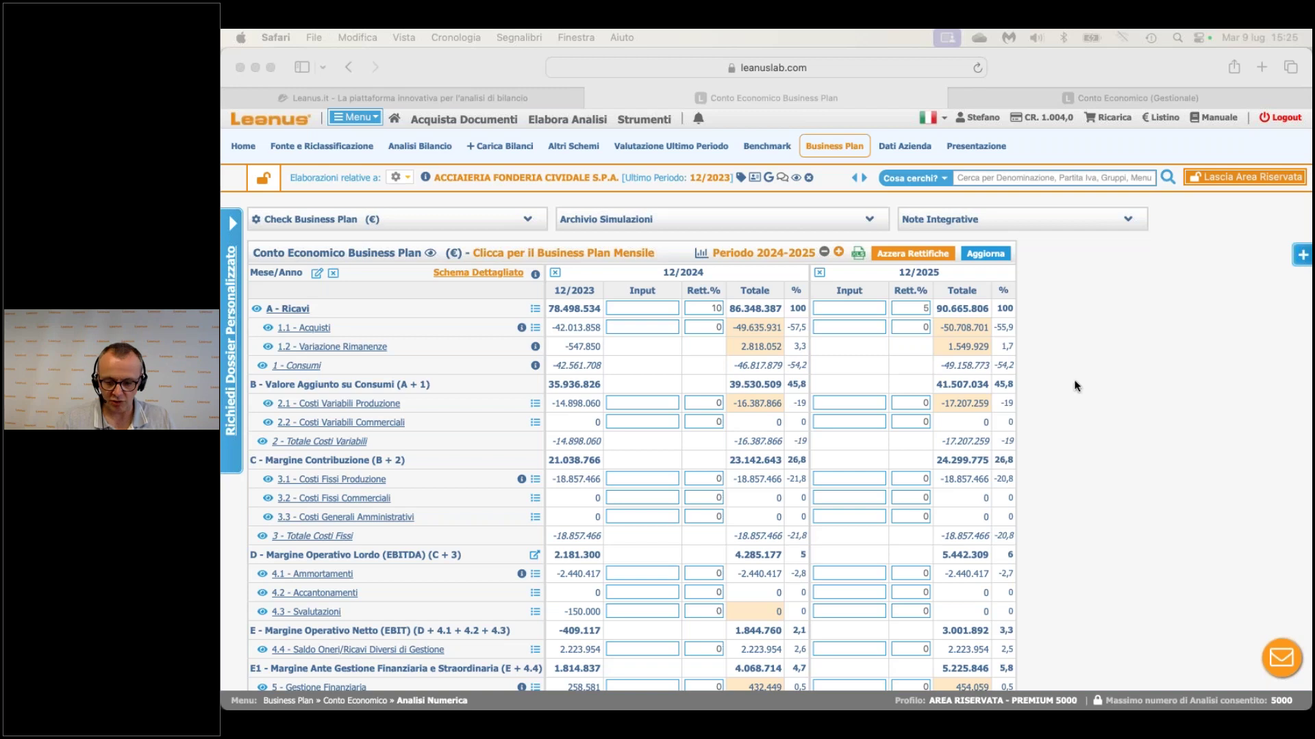
{"action": "left_click", "coordinate": [1150, 399]}
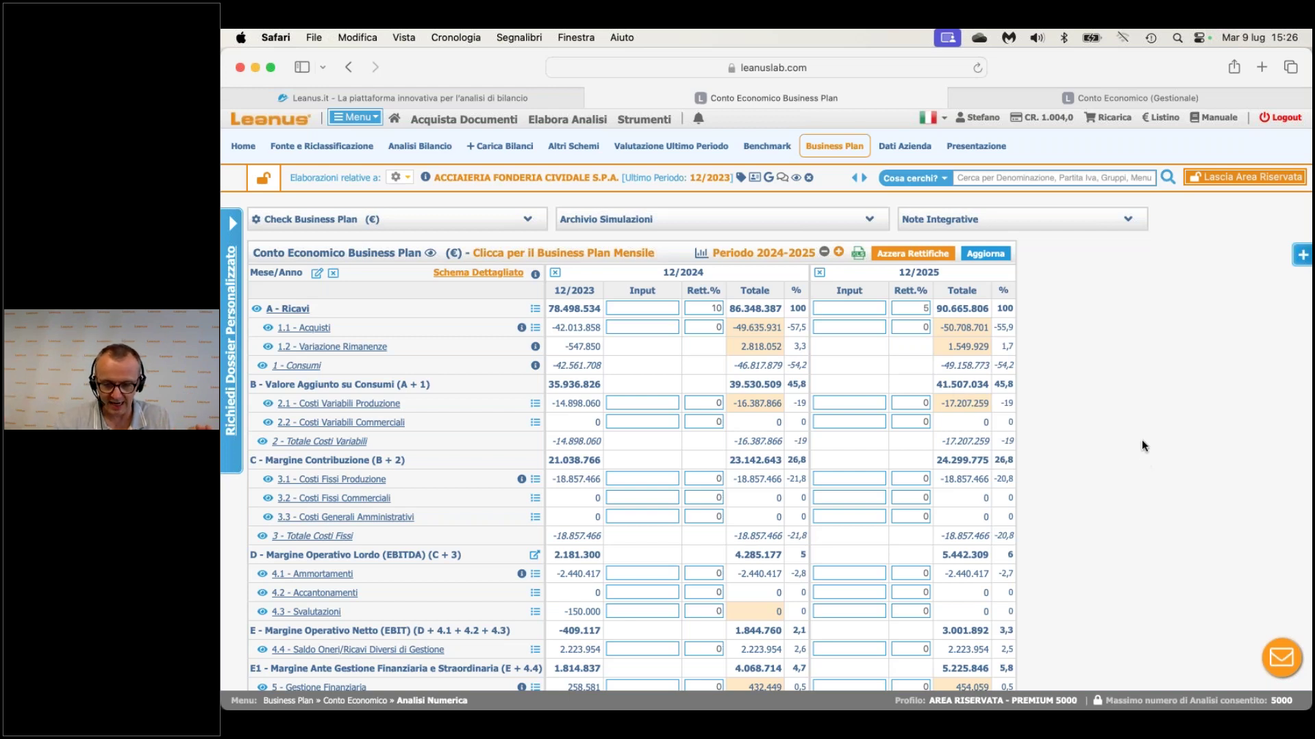
Open I.C.M.T. Industriali Costruzioni Meccaniche Tor Cervara from the company list and view its detailed Conto Economico (Gestionale).
{"action": "left_click", "coordinate": [565, 119]}
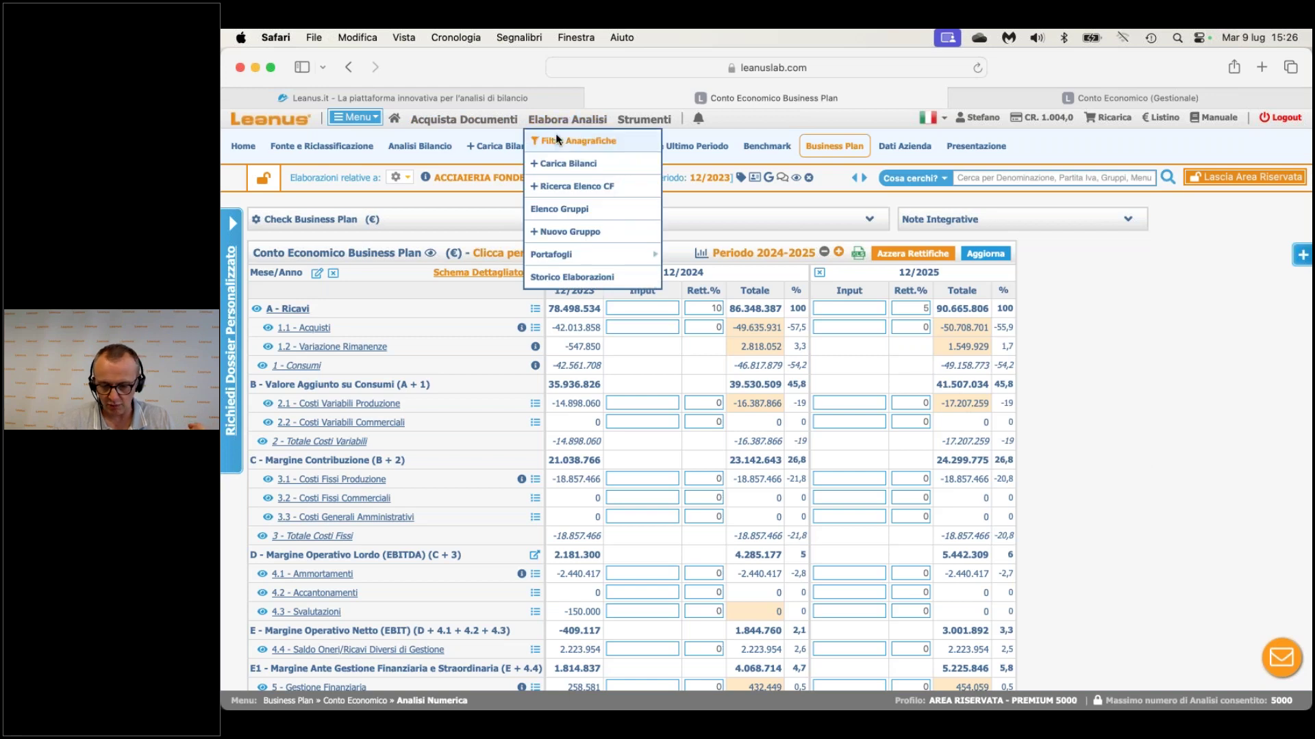
{"action": "left_click", "coordinate": [556, 141]}
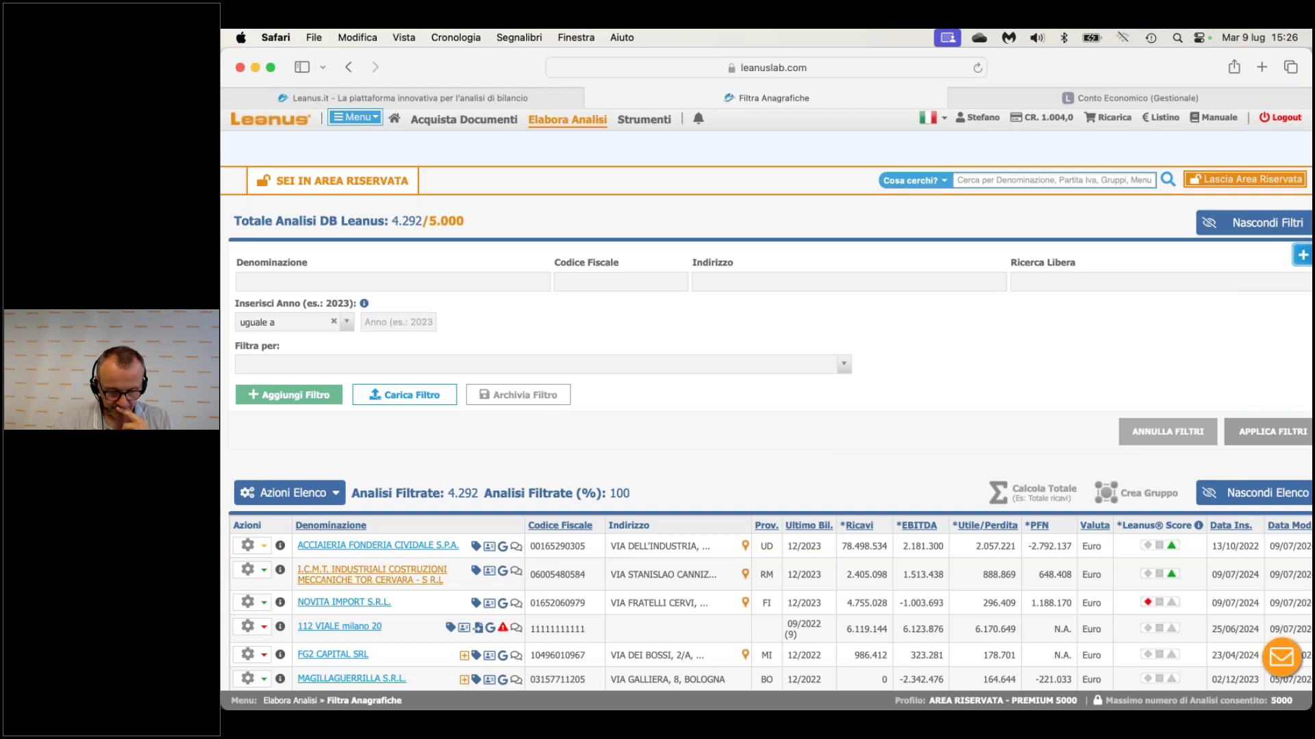
{"action": "left_click", "coordinate": [372, 574]}
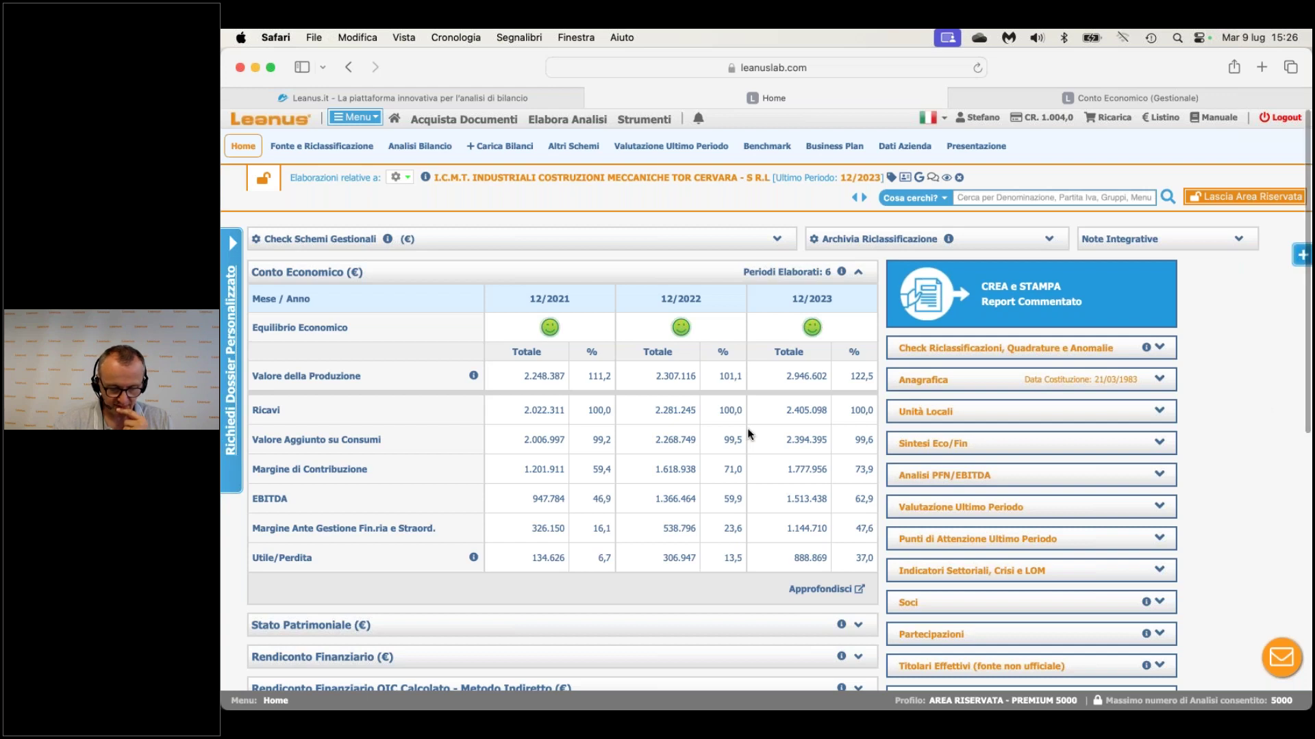
{"action": "left_click", "coordinate": [803, 591]}
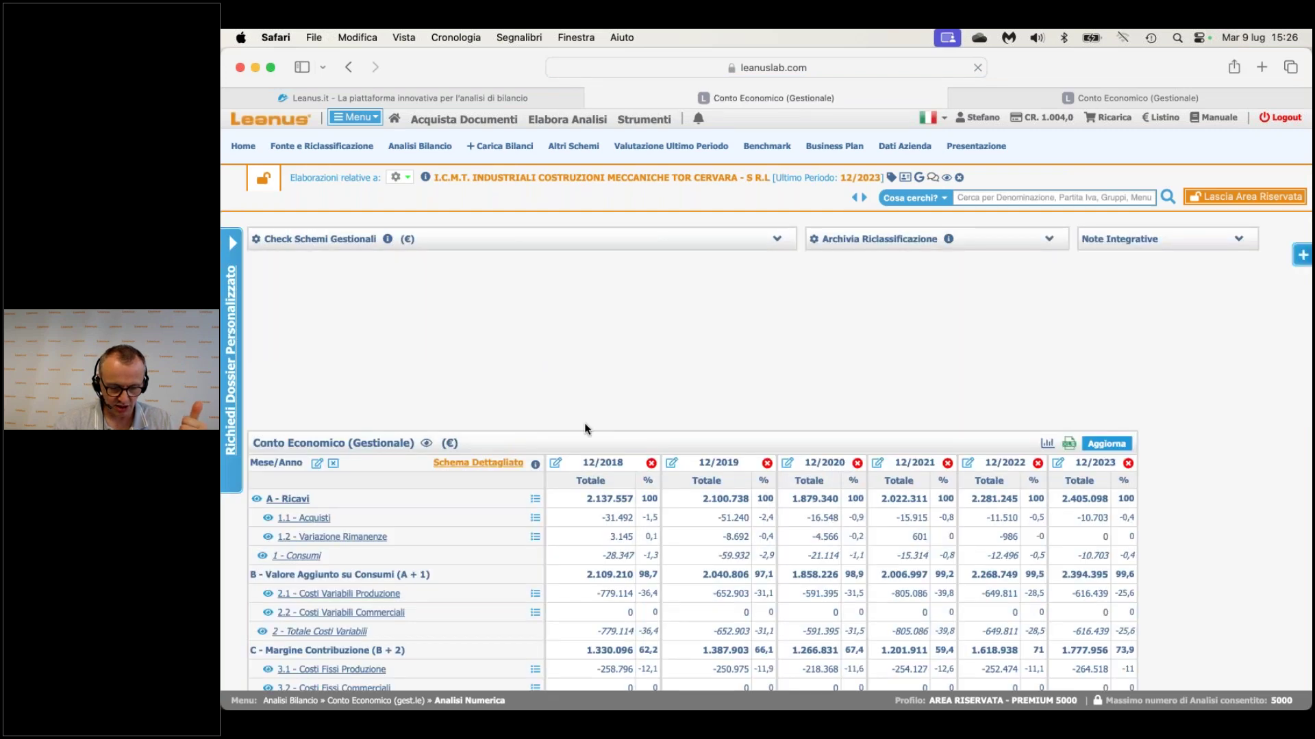
{"action": "scroll", "coordinate": [584, 429], "scroll_direction": "down", "scroll_amount": 3}
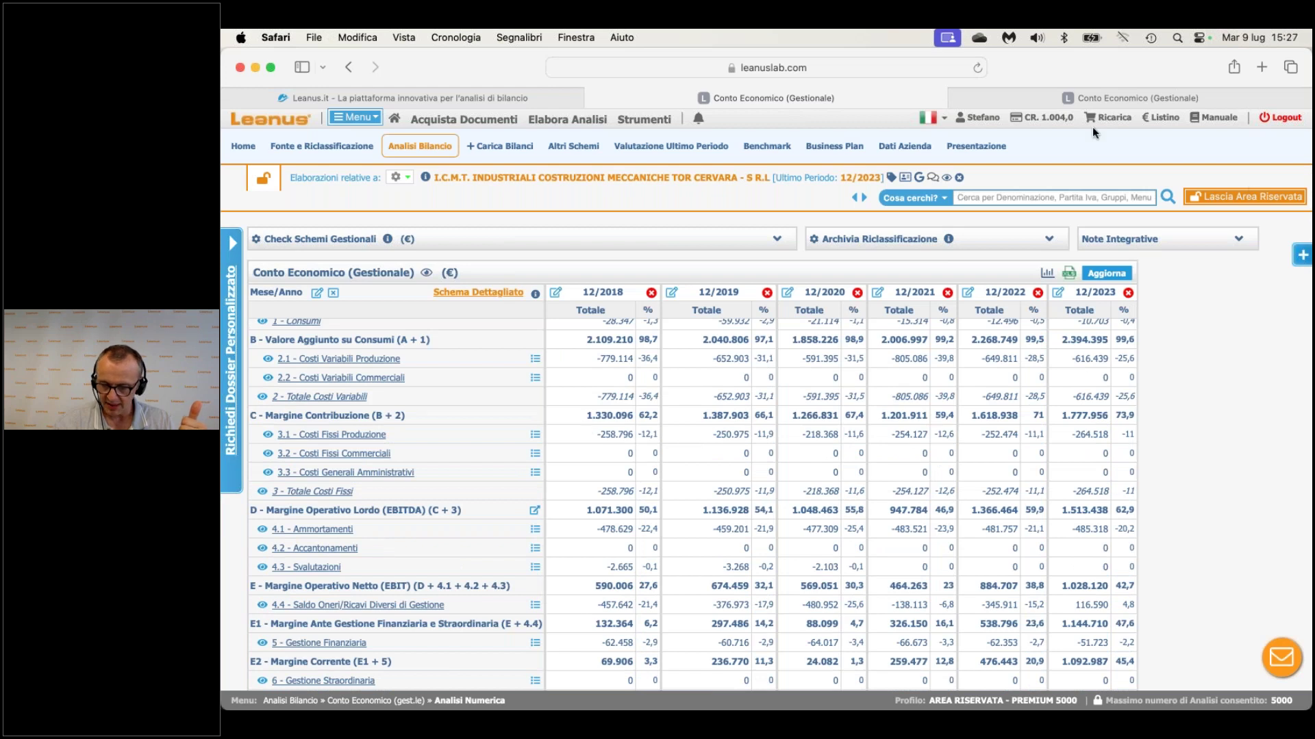
Leave the Area Riservata, confirm the return to the public area and open Filtra Anagrafiche e Crea Gruppi.
{"action": "left_click", "coordinate": [1249, 195]}
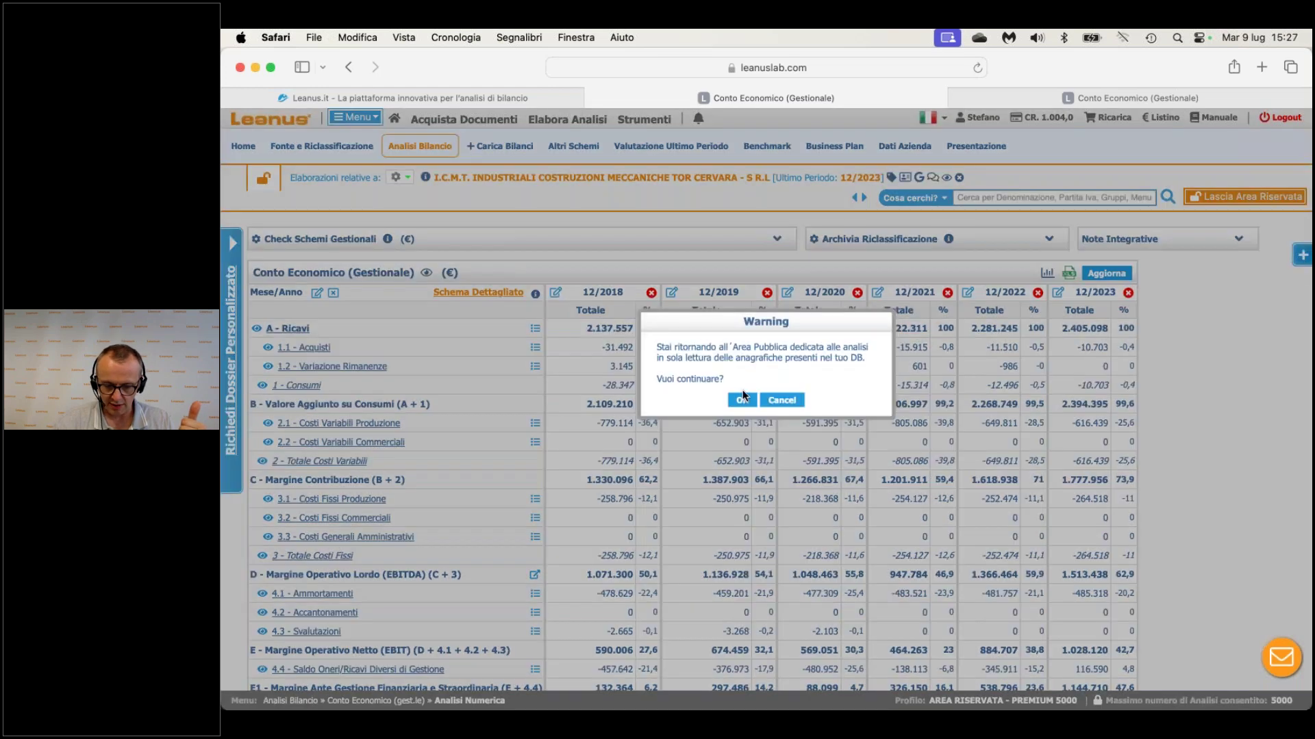
{"action": "left_click", "coordinate": [742, 398]}
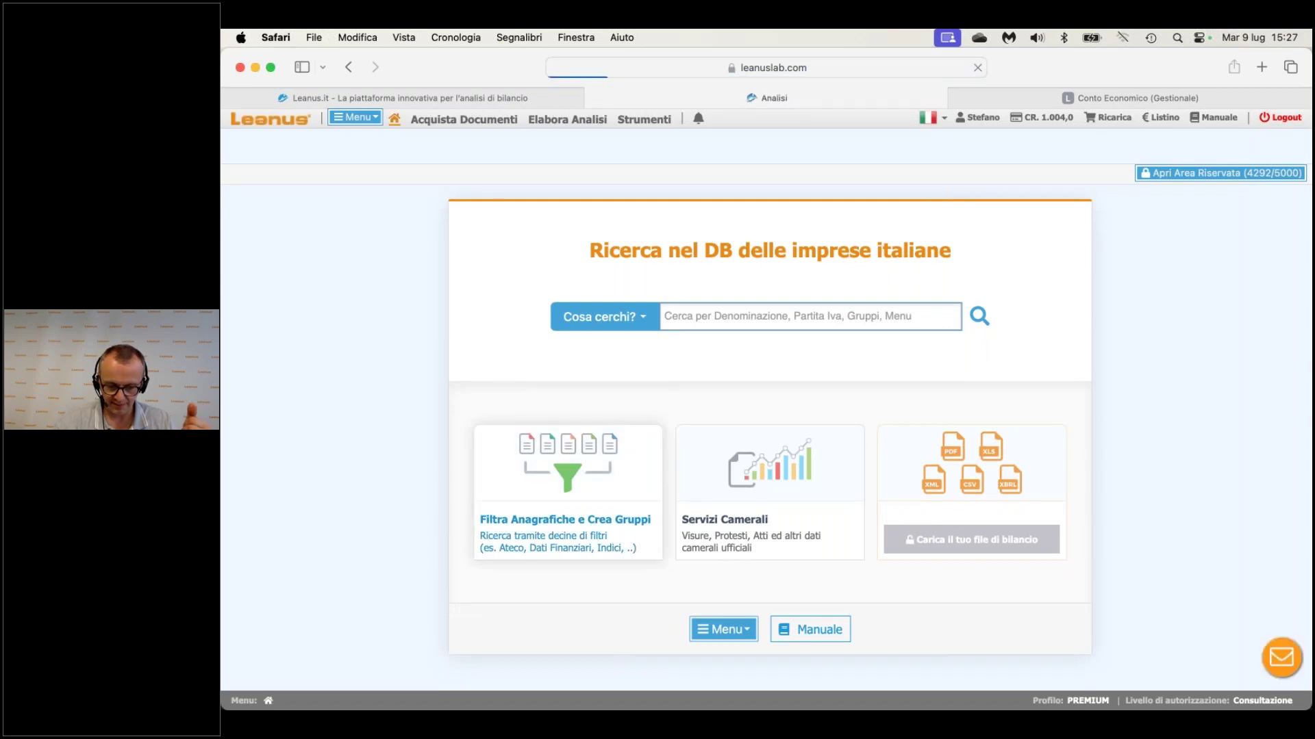
{"action": "left_click", "coordinate": [567, 492]}
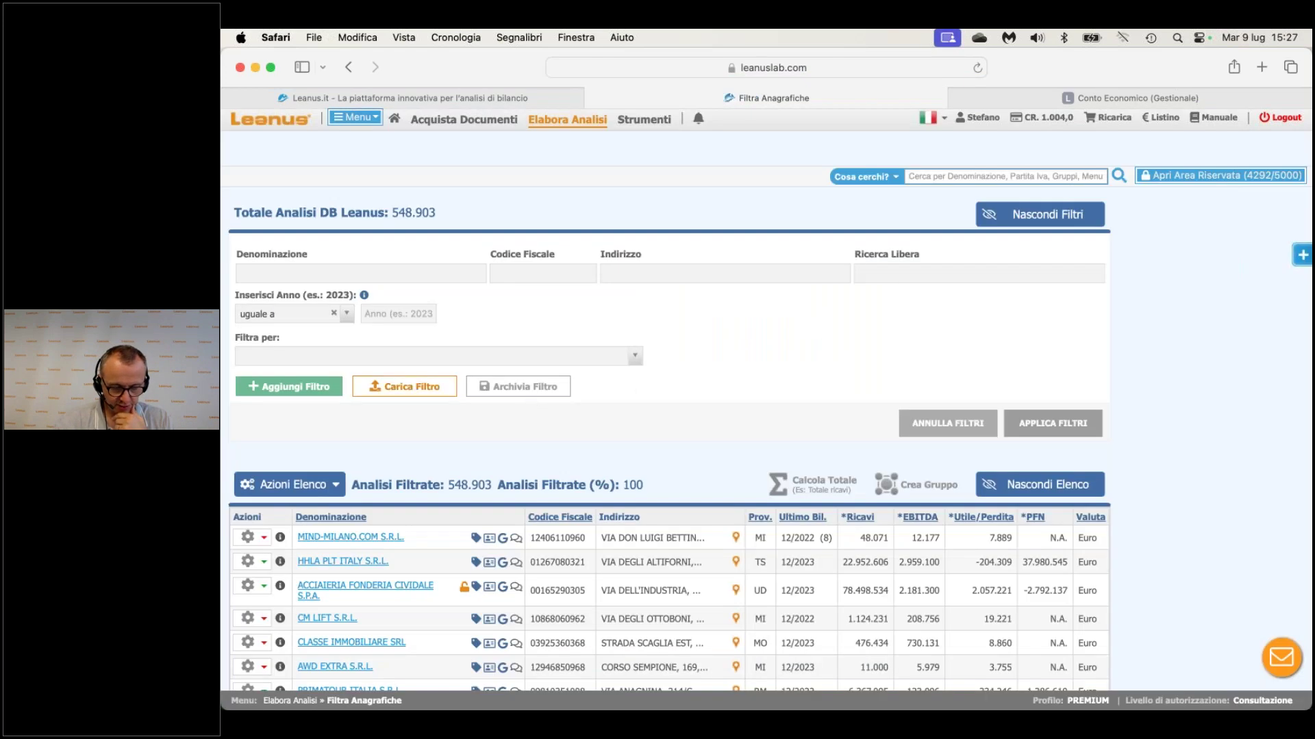
Load the saved filter Master 090724_A1_vs_A5 and apply it to the company database.
{"action": "left_click", "coordinate": [404, 386]}
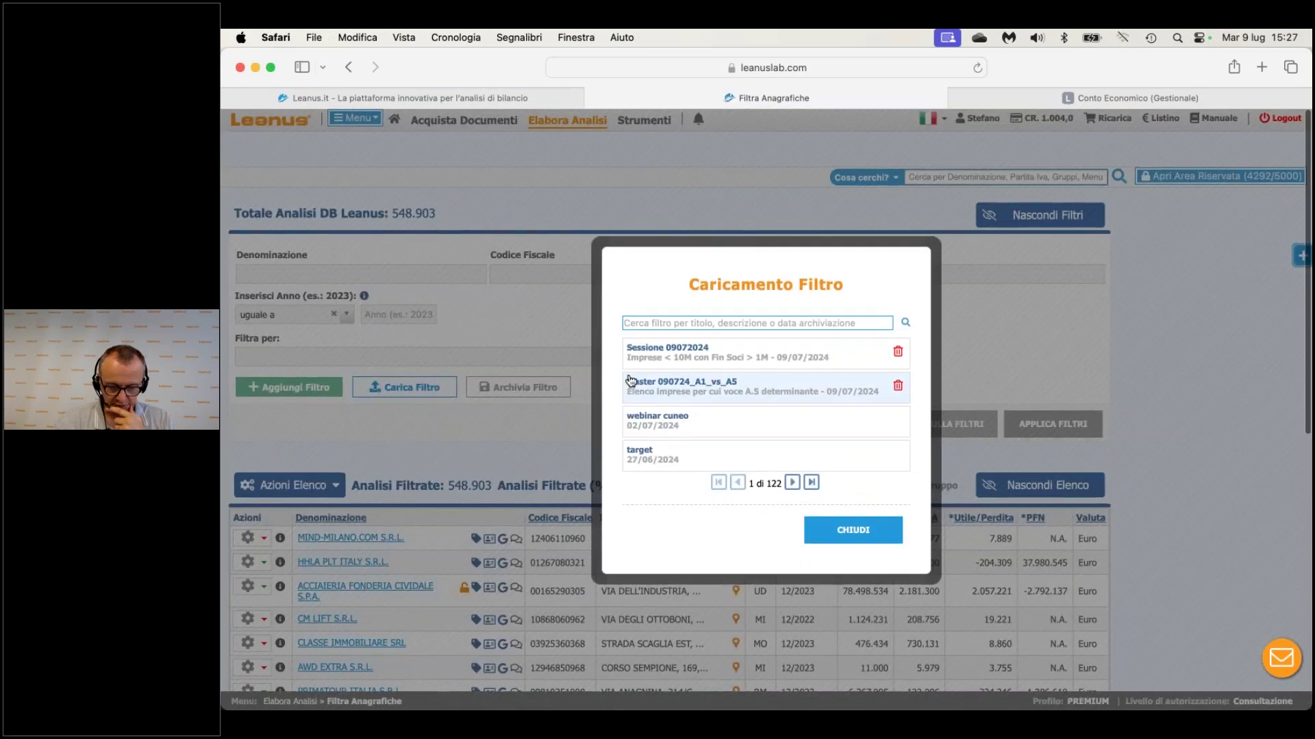
{"action": "left_click", "coordinate": [727, 388]}
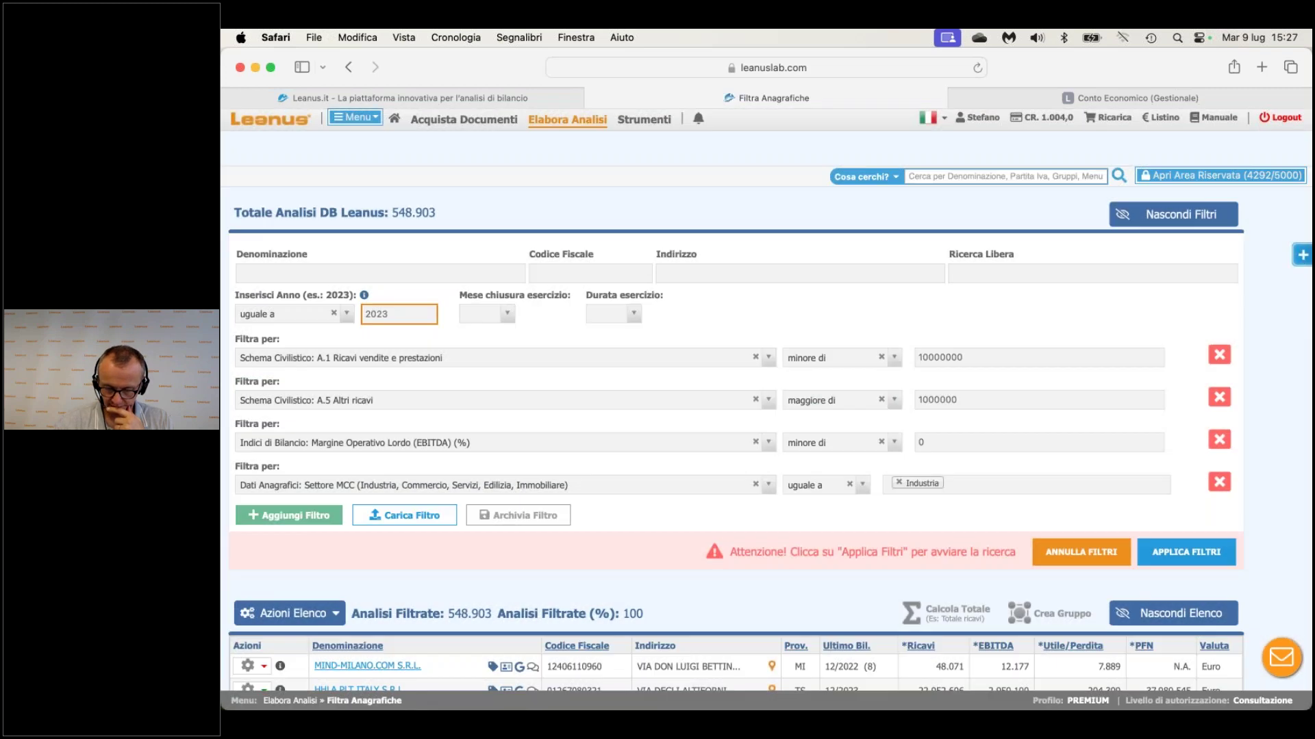
{"action": "left_click", "coordinate": [1186, 552]}
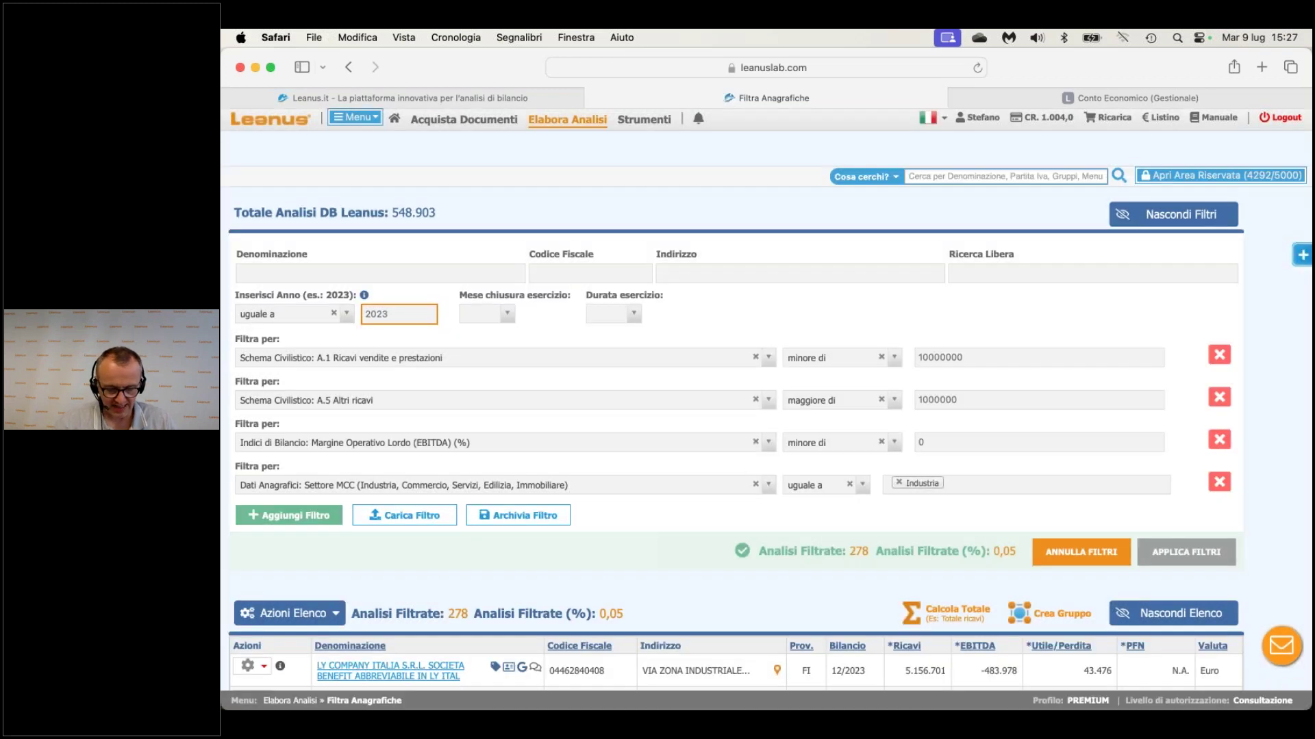
Browse the filtered company list and open DUVETICA INTERNATIONAL S.R.L. in a new browser tab.
{"action": "double_click", "coordinate": [453, 612]}
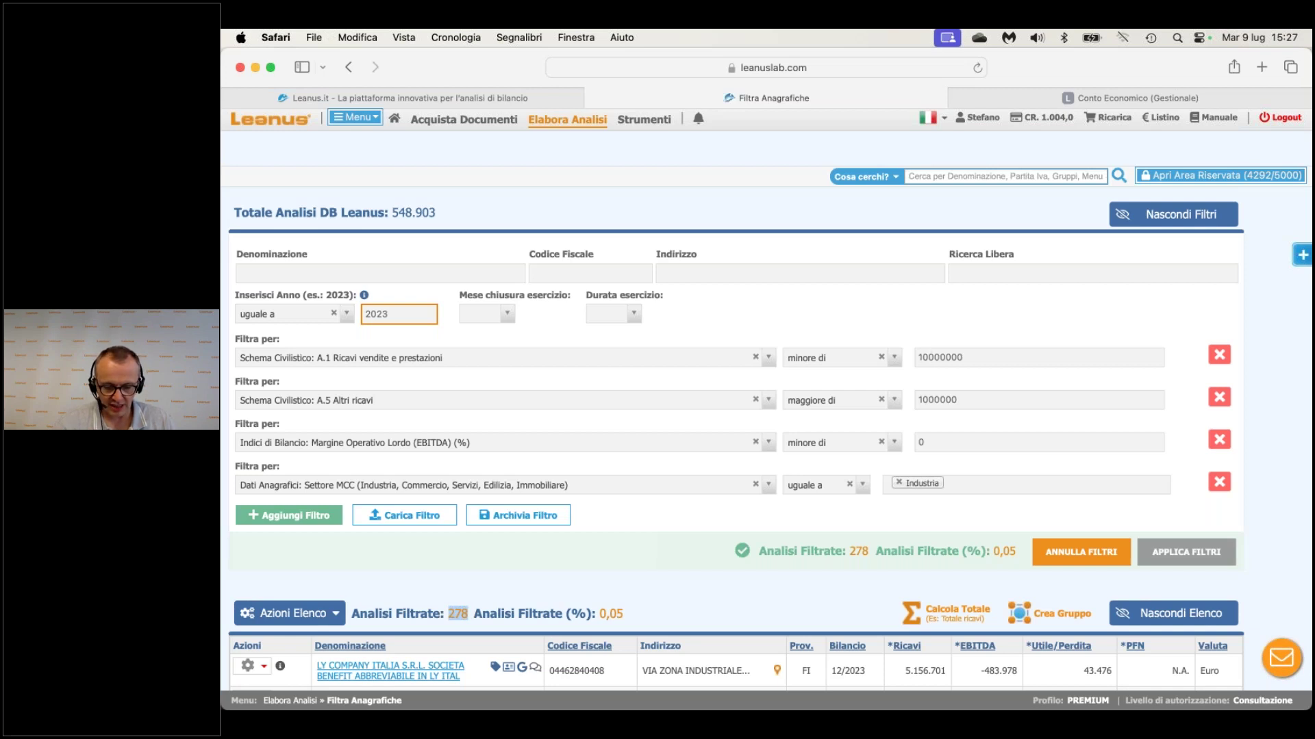
{"action": "scroll", "coordinate": [736, 438], "scroll_direction": "down", "scroll_amount": 3}
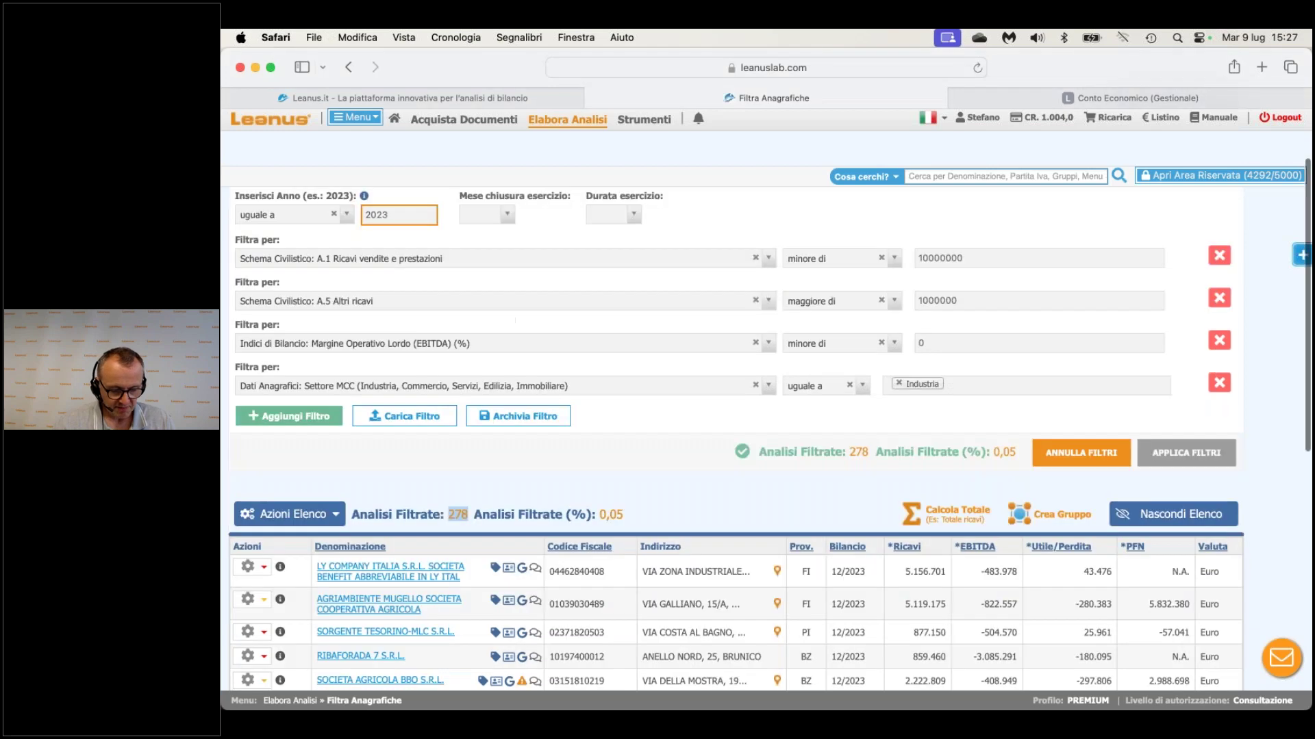
{"action": "scroll", "coordinate": [736, 438], "scroll_direction": "down", "scroll_amount": 5}
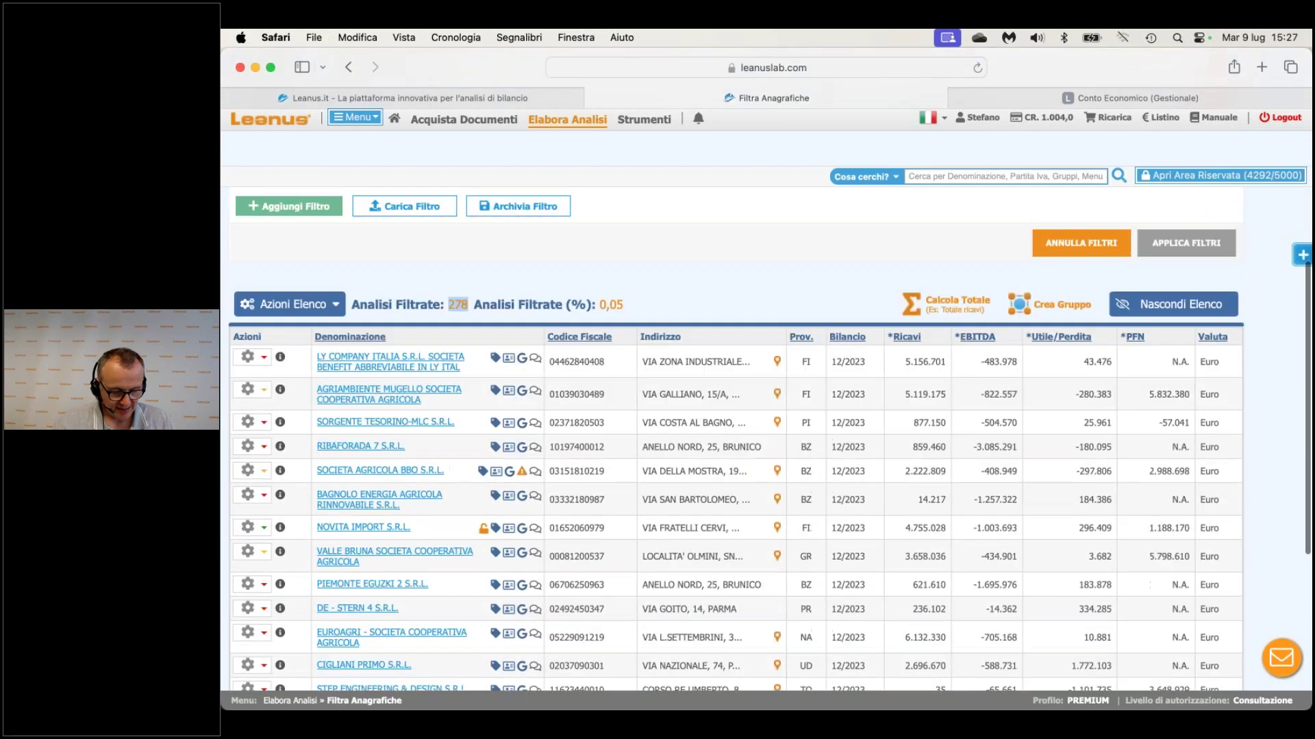
{"action": "scroll", "coordinate": [736, 439], "scroll_direction": "down", "scroll_amount": 2}
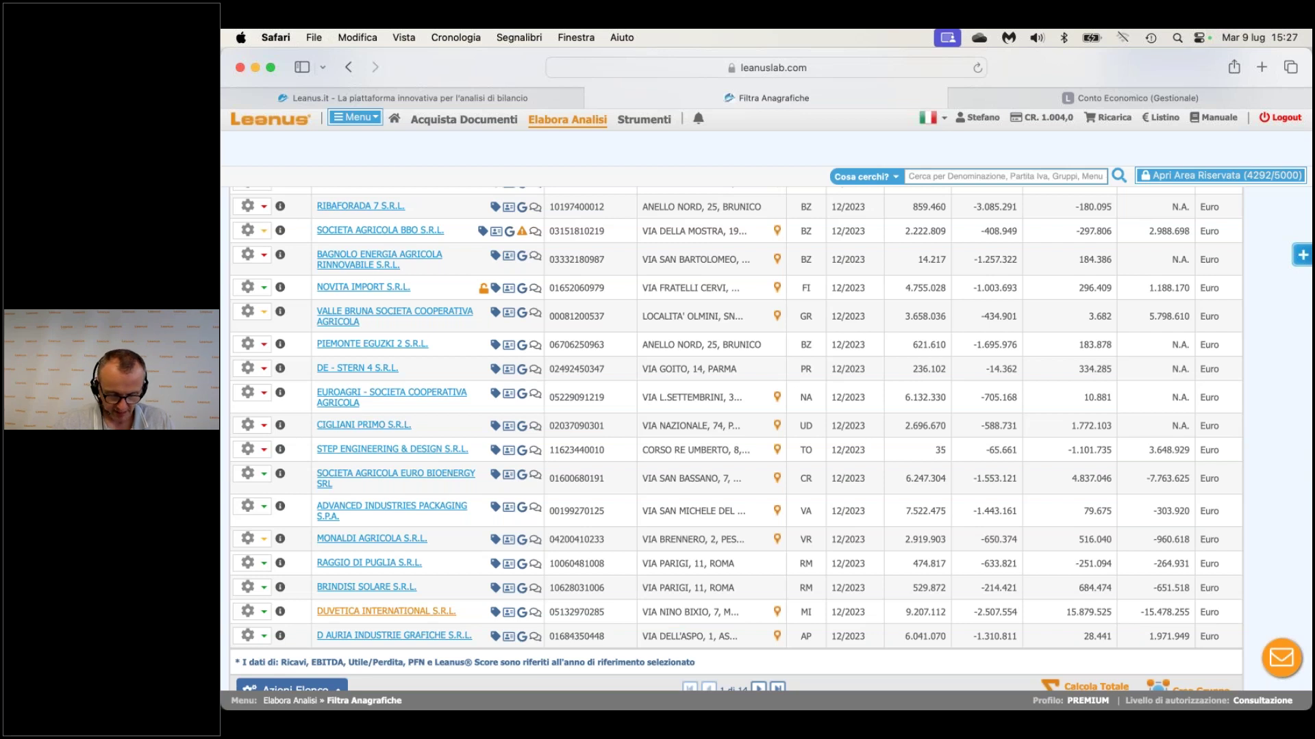
{"action": "right_click", "coordinate": [400, 611]}
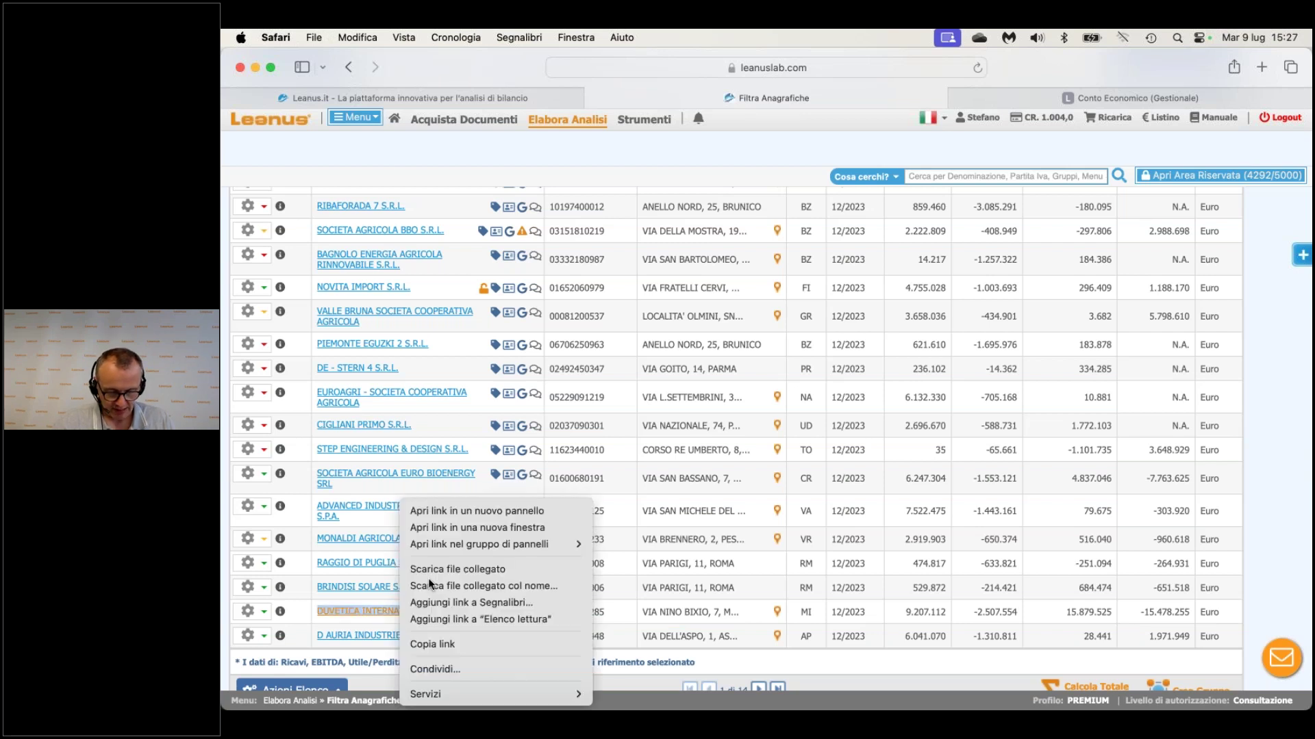
{"action": "left_click", "coordinate": [487, 516]}
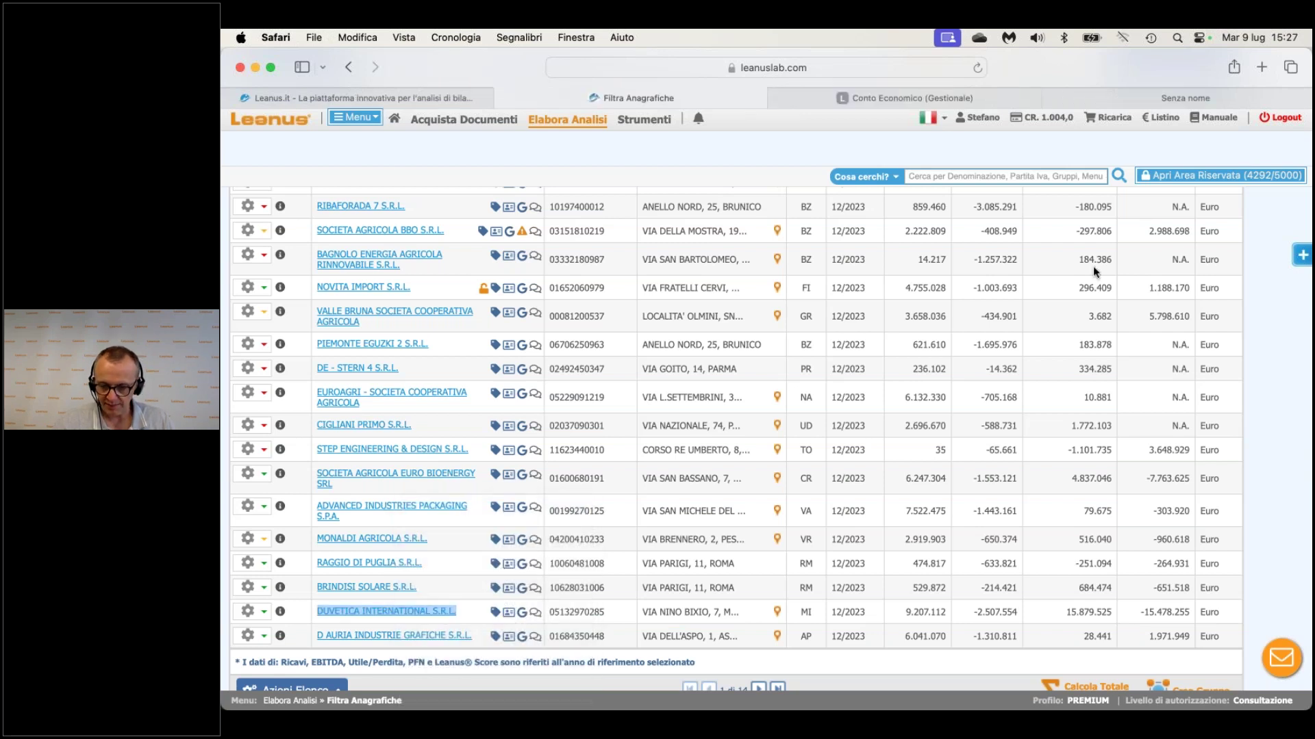
{"action": "key", "text": "ctrl+Tab"}
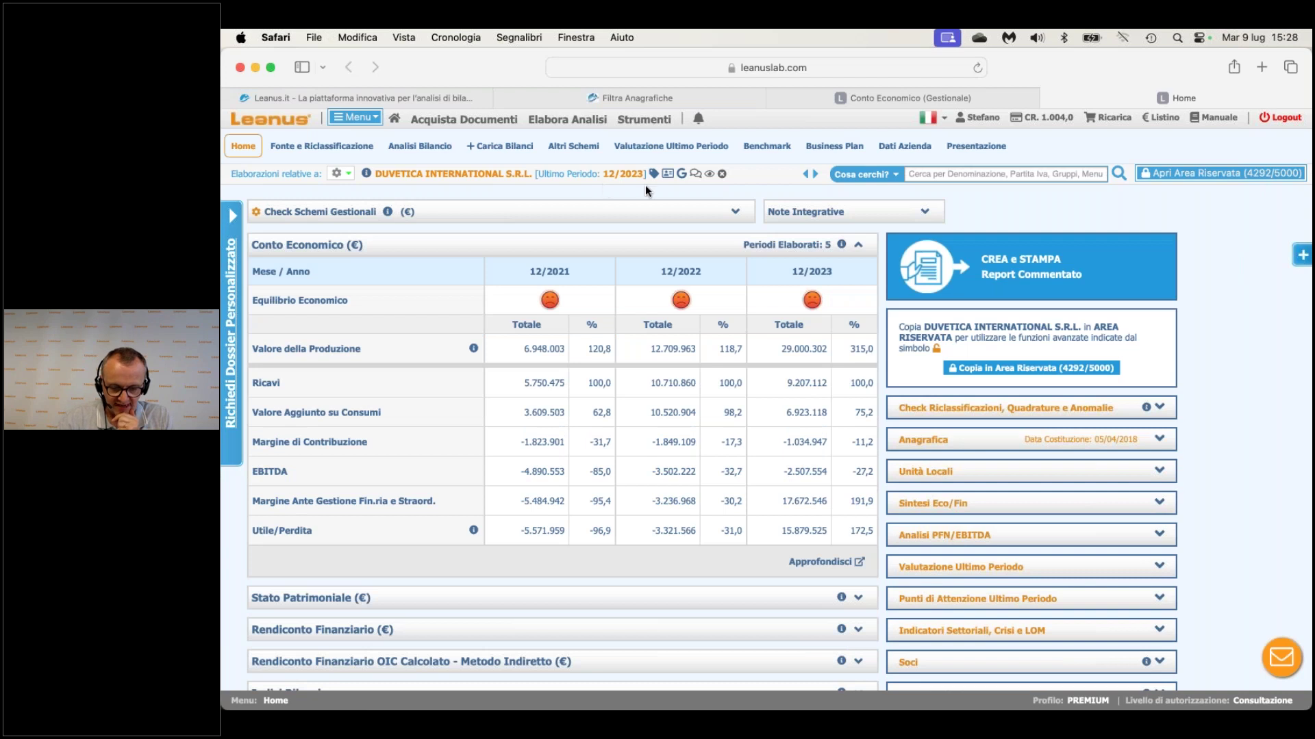
Check the company's analysis information and its 12/2023 EBITDA and Utile/Perdita, and open the detailed Conto Economico (Gestionale).
{"action": "mouse_move", "coordinate": [654, 173]}
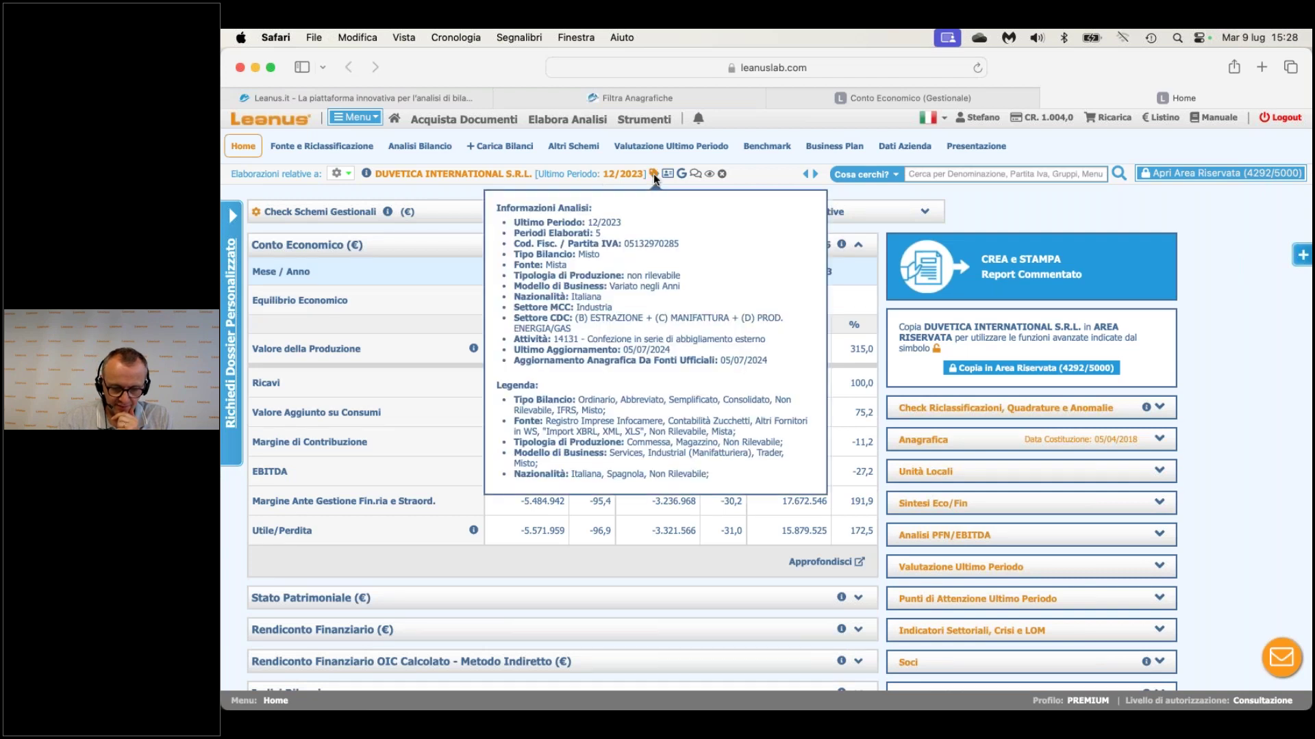
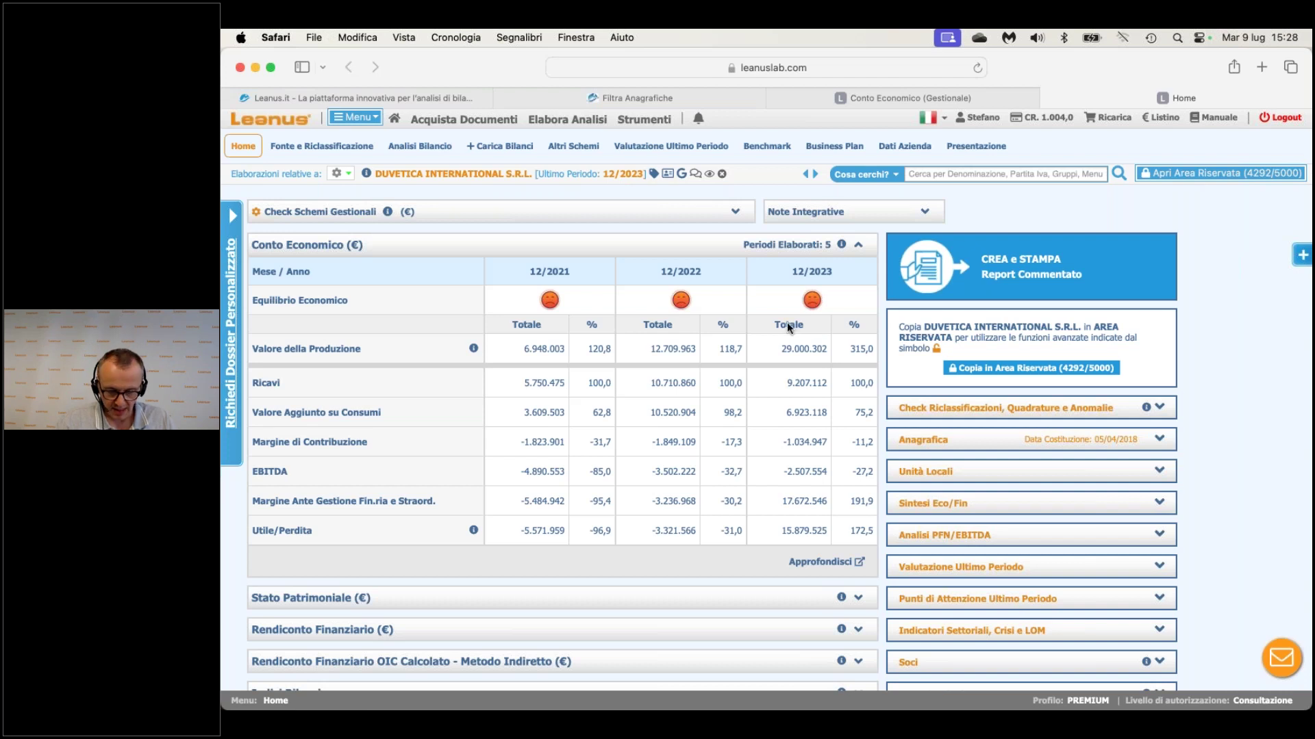
{"action": "triple_click", "coordinate": [792, 472]}
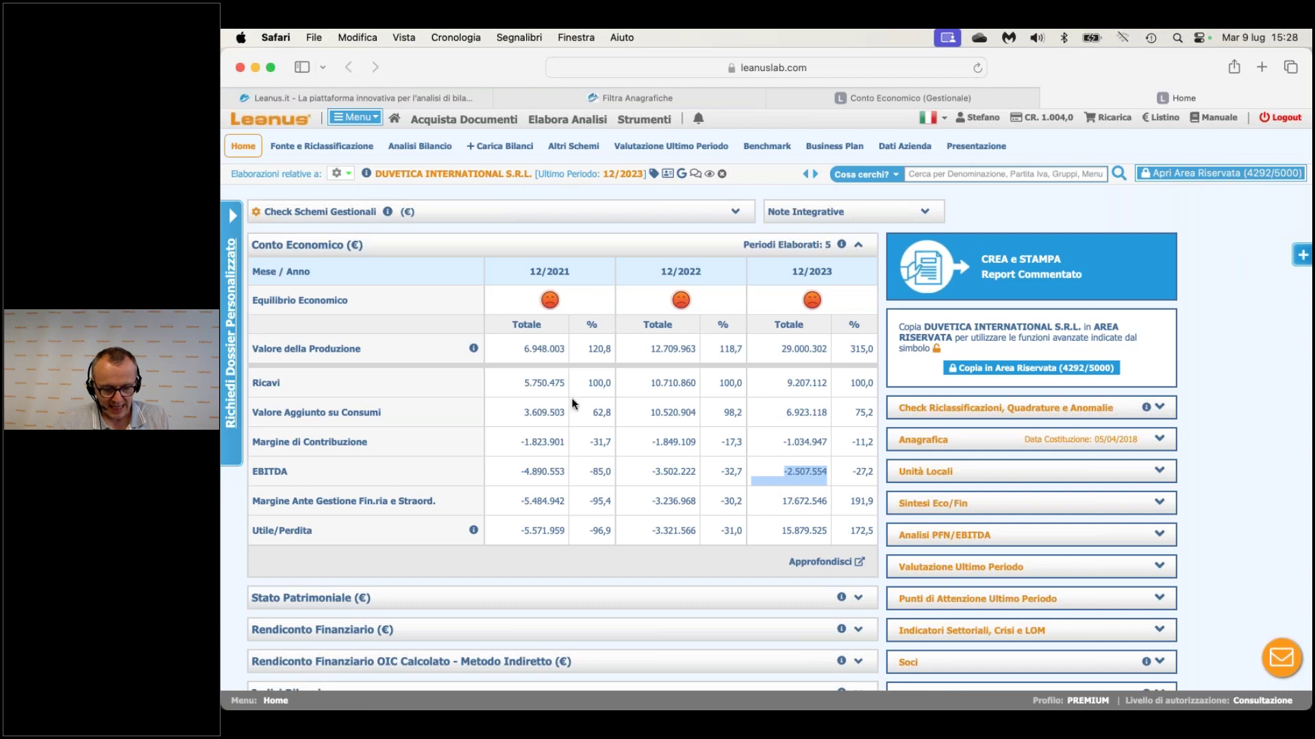
{"action": "double_click", "coordinate": [799, 530]}
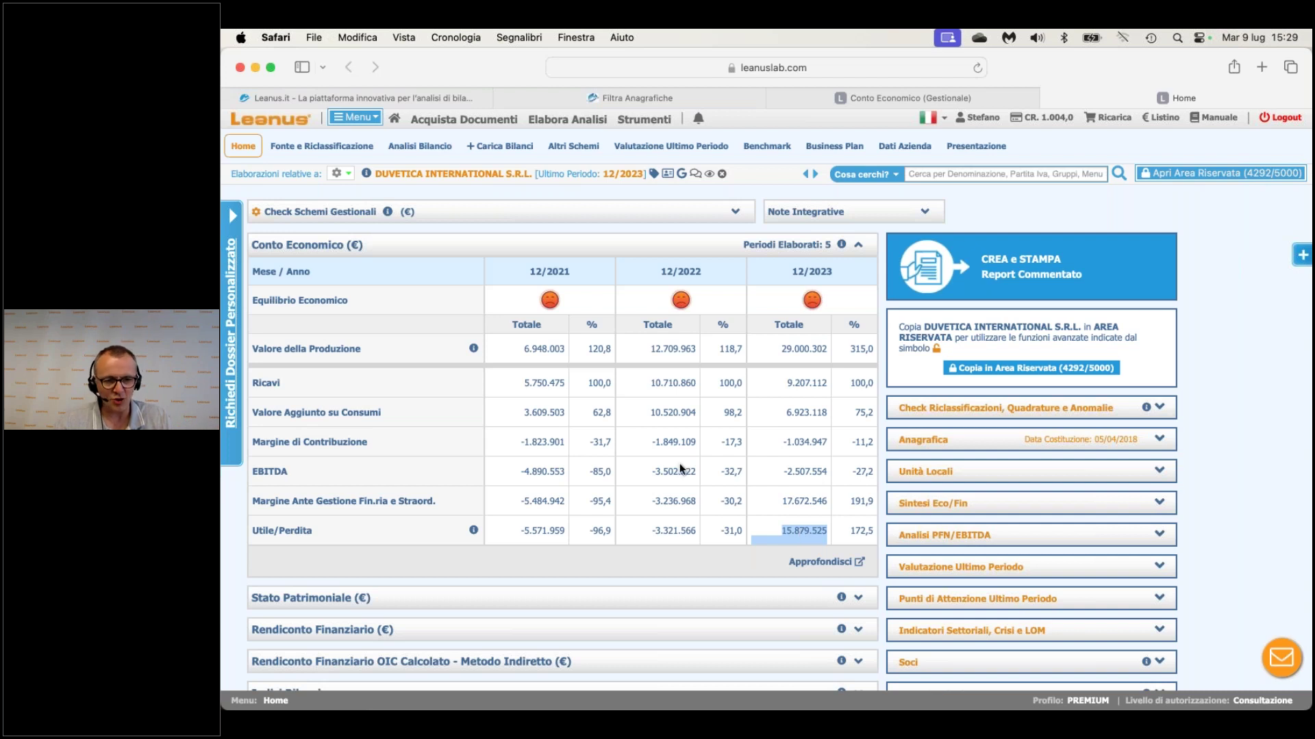
{"action": "left_click", "coordinate": [795, 454]}
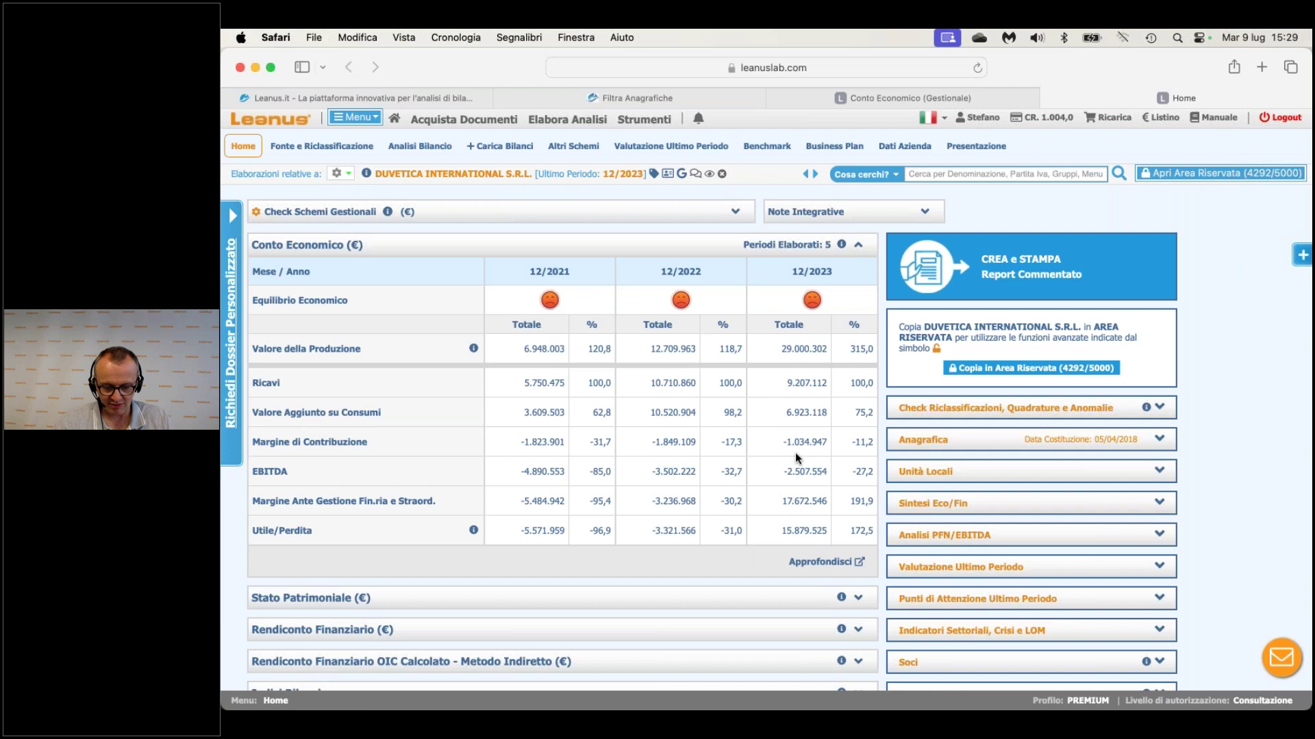
{"action": "left_click", "coordinate": [815, 560]}
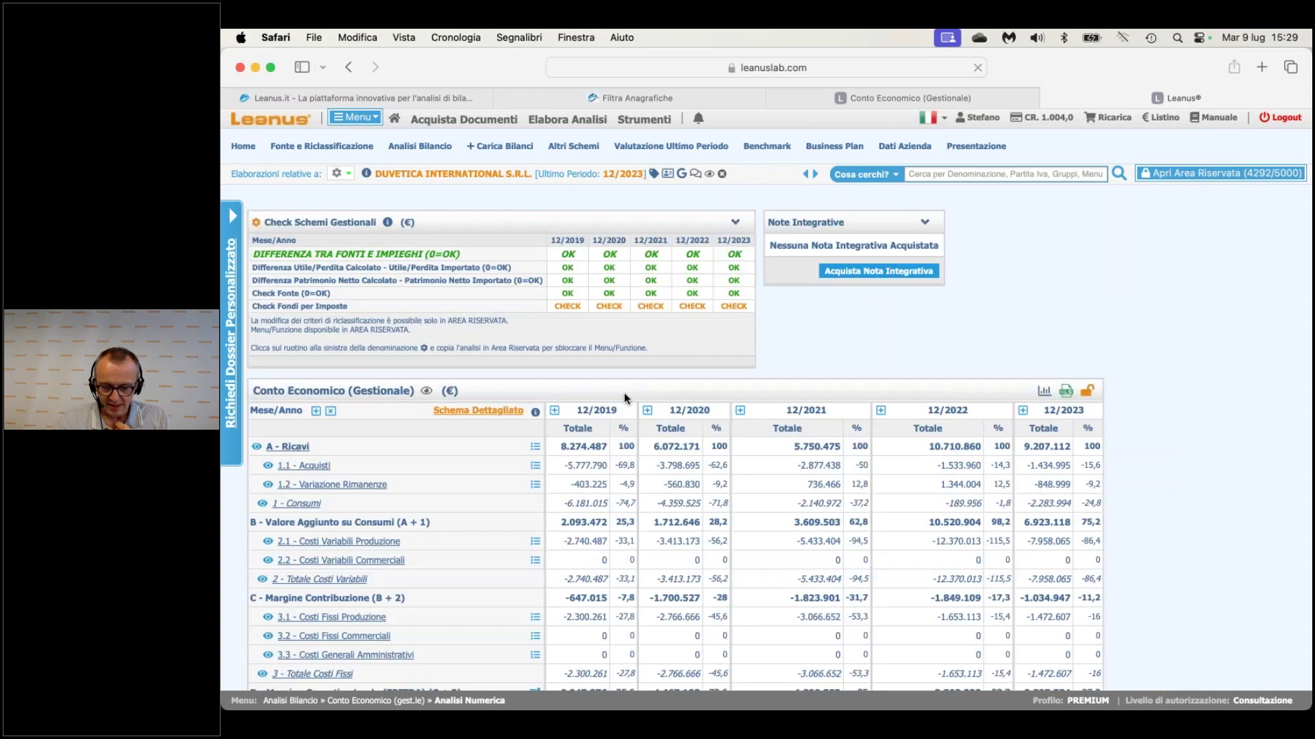
{"action": "scroll", "coordinate": [676, 472], "scroll_direction": "down", "scroll_amount": 2}
{"action": "scroll", "coordinate": [676, 472], "scroll_direction": "up", "scroll_amount": 2}
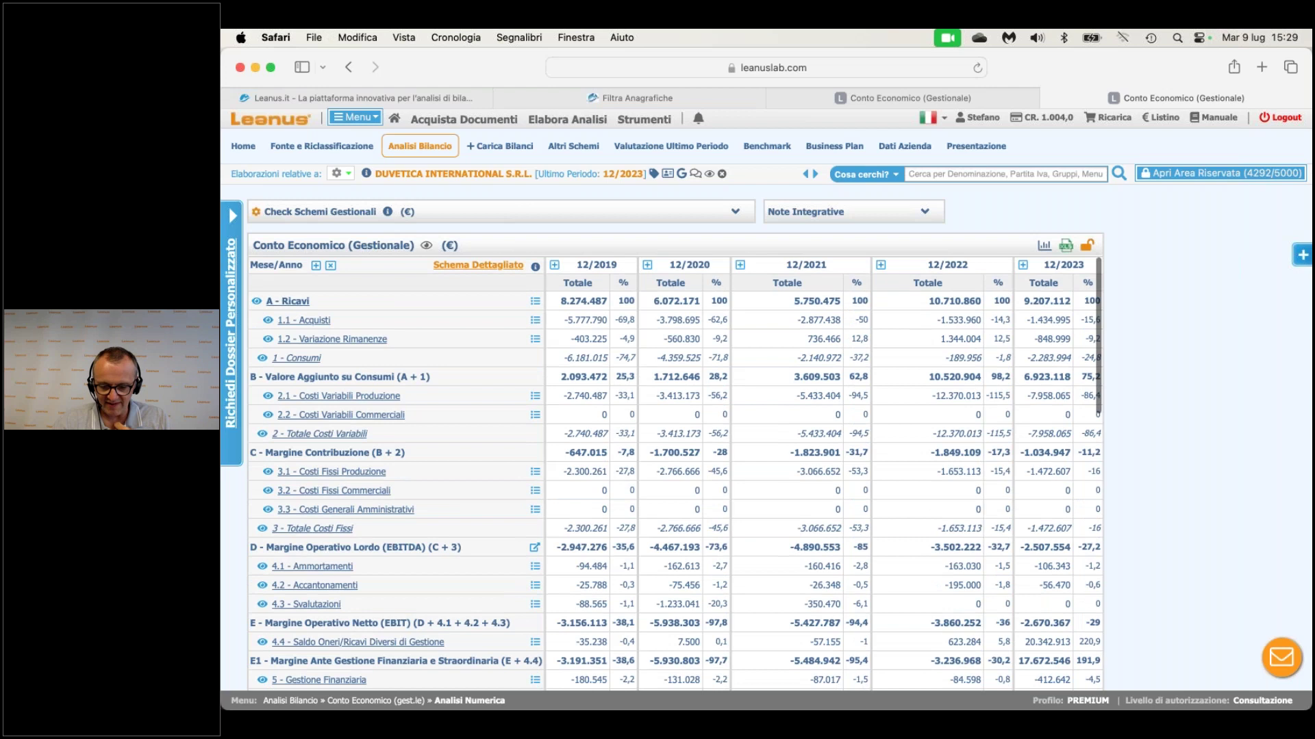
Inspect the 12/2023 revenues and the source accounts reclassified under A - Ricavi, and close the detail.
{"action": "double_click", "coordinate": [1040, 300]}
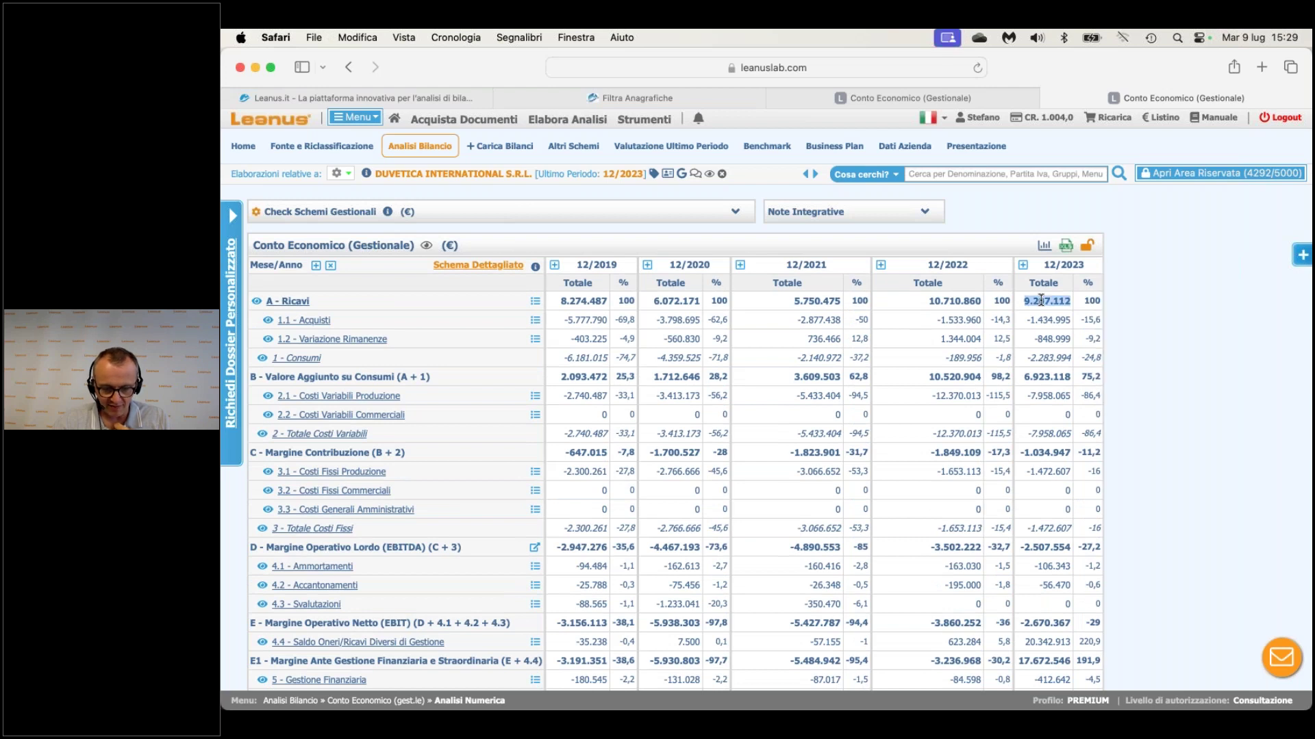
{"action": "left_click", "coordinate": [291, 301]}
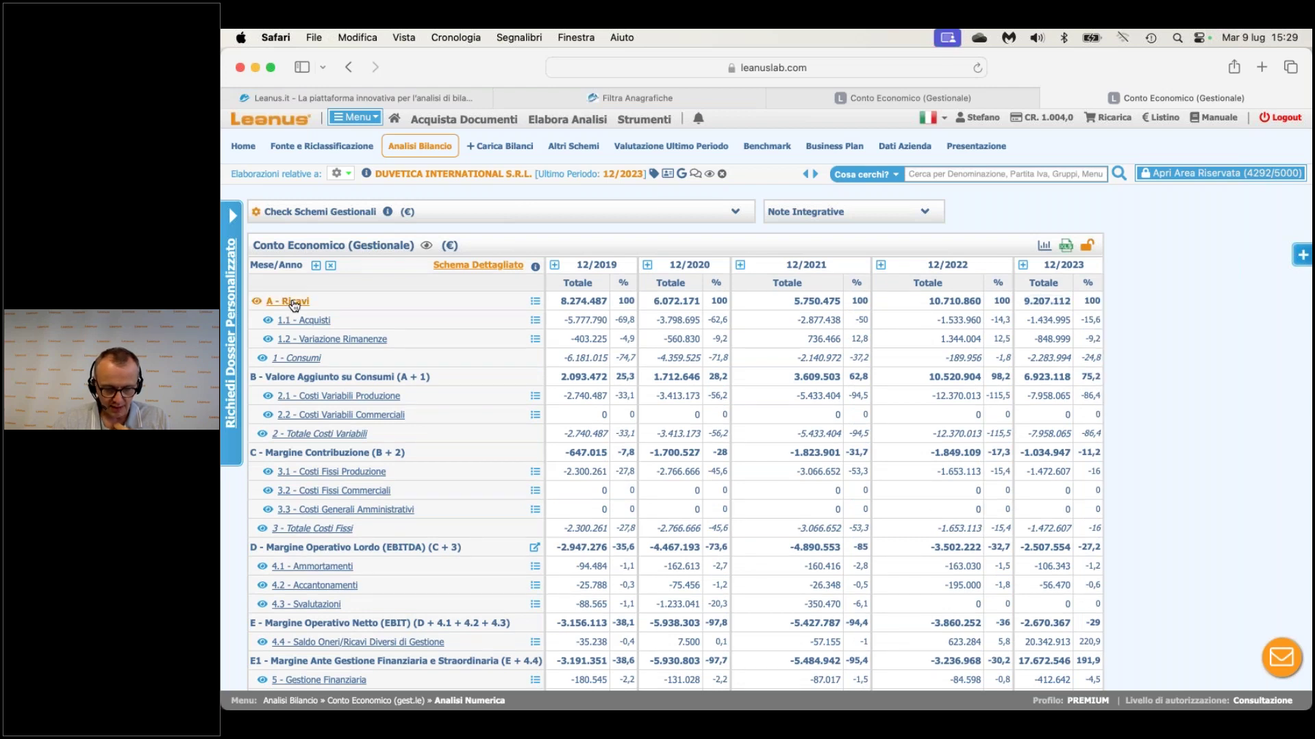
{"action": "left_click", "coordinate": [883, 247]}
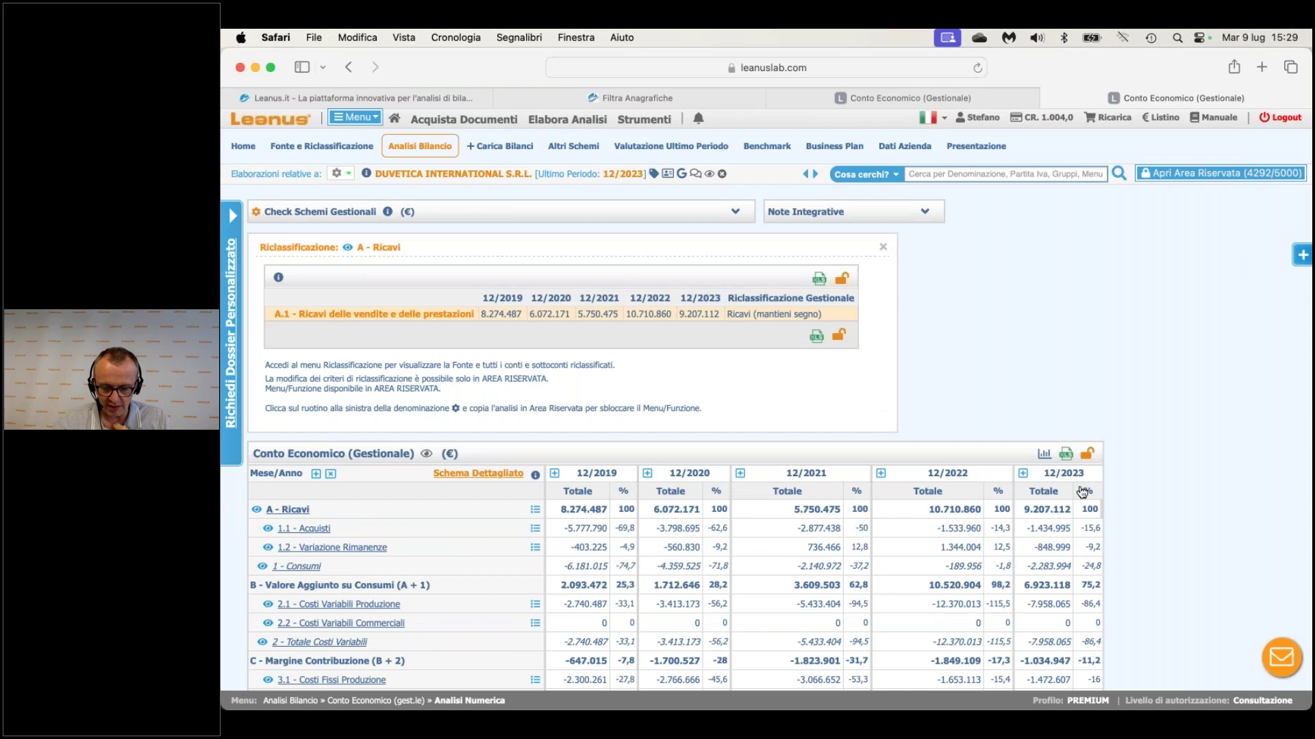
Inspect the source accounts of 4.4 - Saldo Oneri/Ricavi Diversi di Gestione, focusing on A.5 for 12/2023, and close the detail.
{"action": "scroll", "coordinate": [396, 575], "scroll_direction": "down", "scroll_amount": 2}
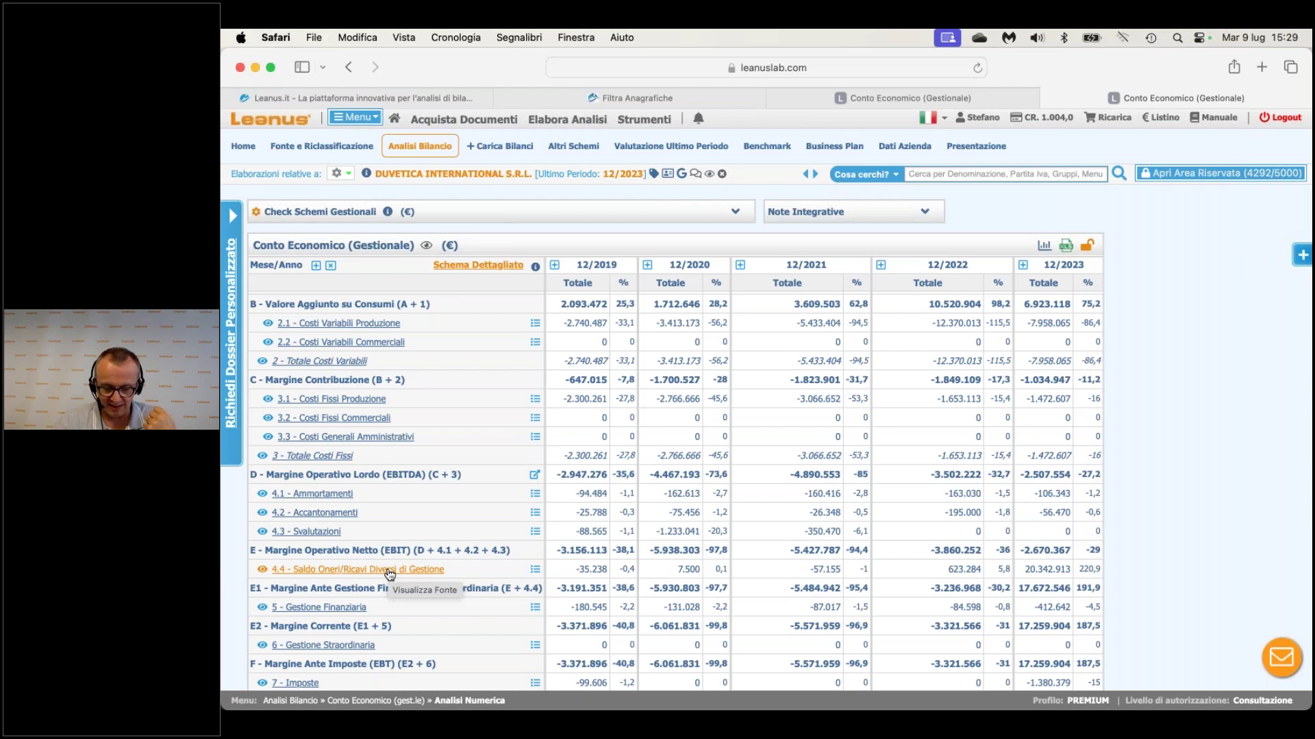
{"action": "left_click", "coordinate": [390, 570]}
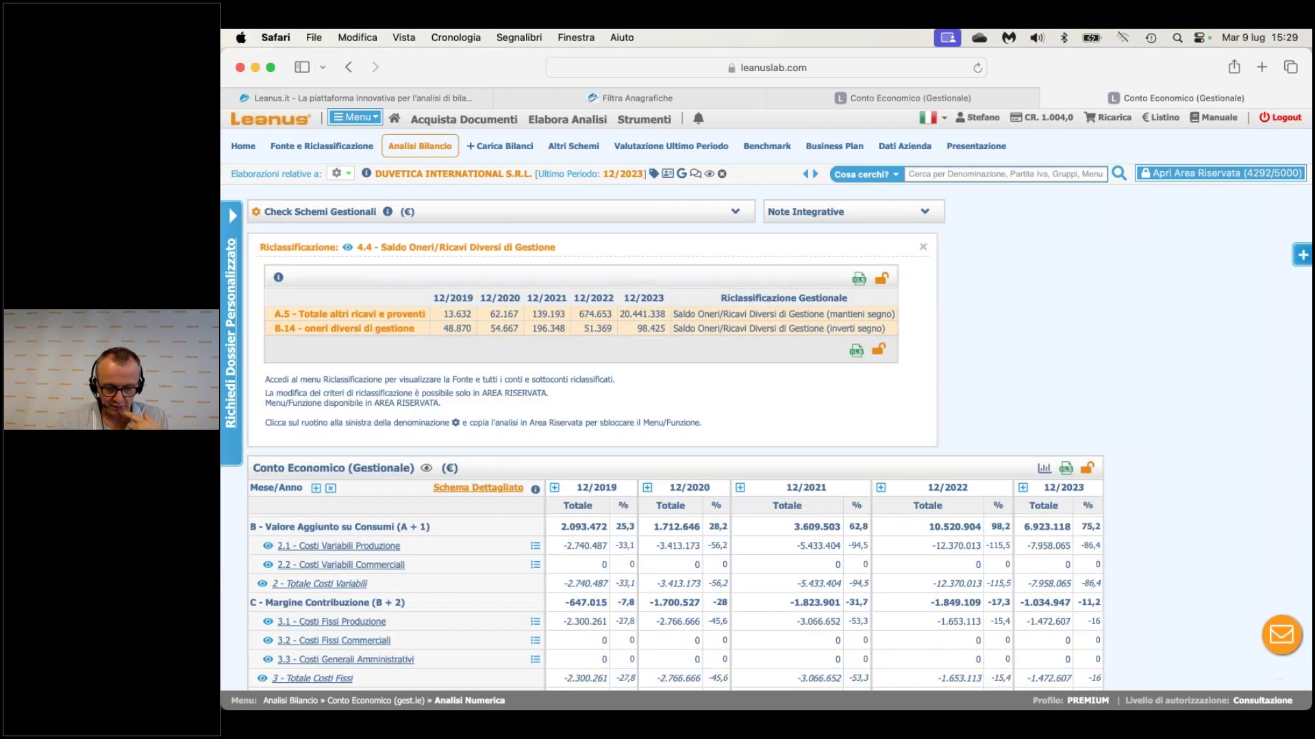
{"action": "double_click", "coordinate": [642, 314]}
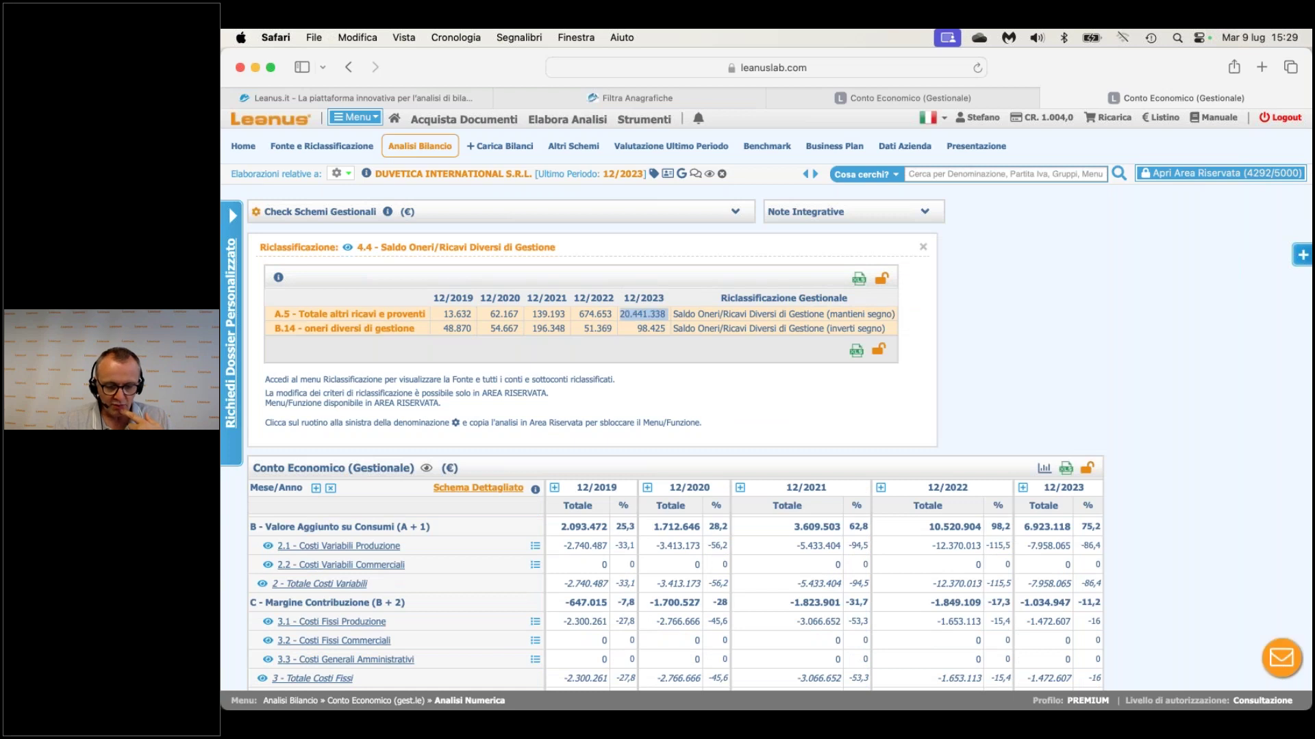
{"action": "left_click", "coordinate": [923, 247]}
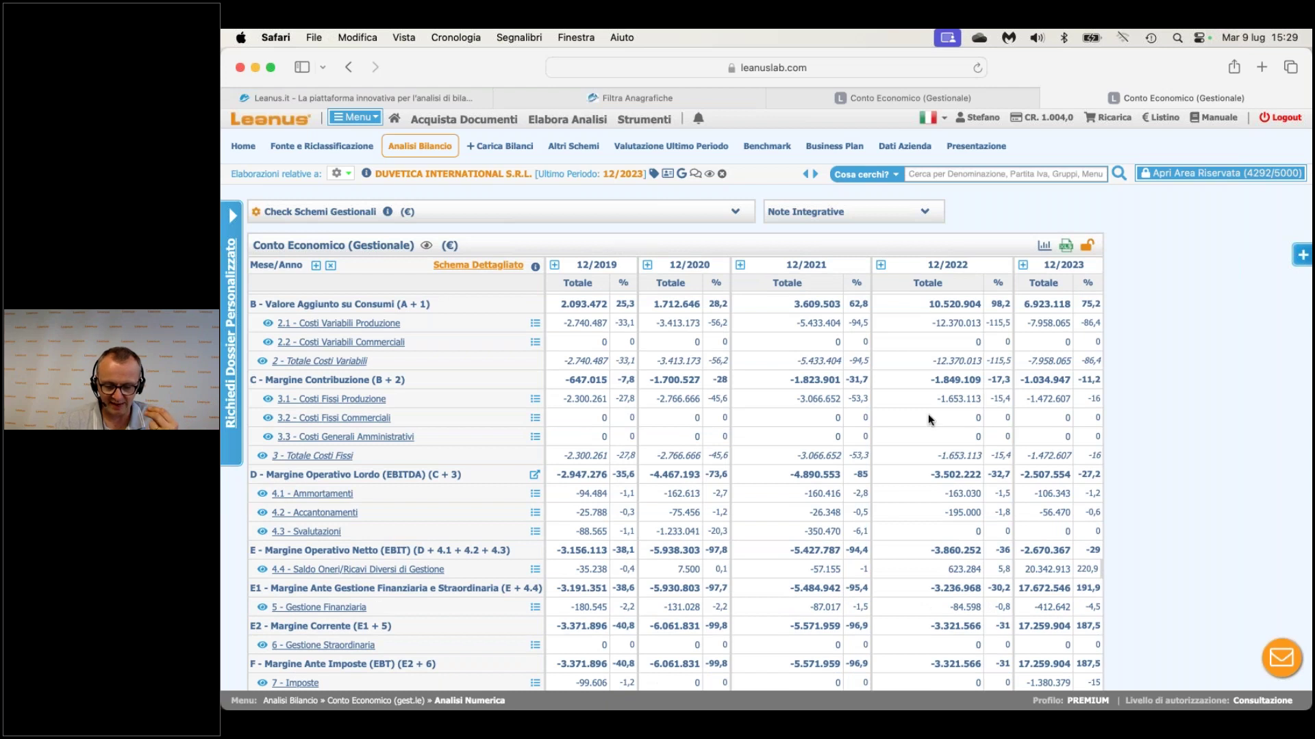
Copy the DUVETICA INTERNATIONAL analysis to the Area Riservata, enter it there and confirm the copy.
{"action": "scroll", "coordinate": [928, 415], "scroll_direction": "down", "scroll_amount": 2}
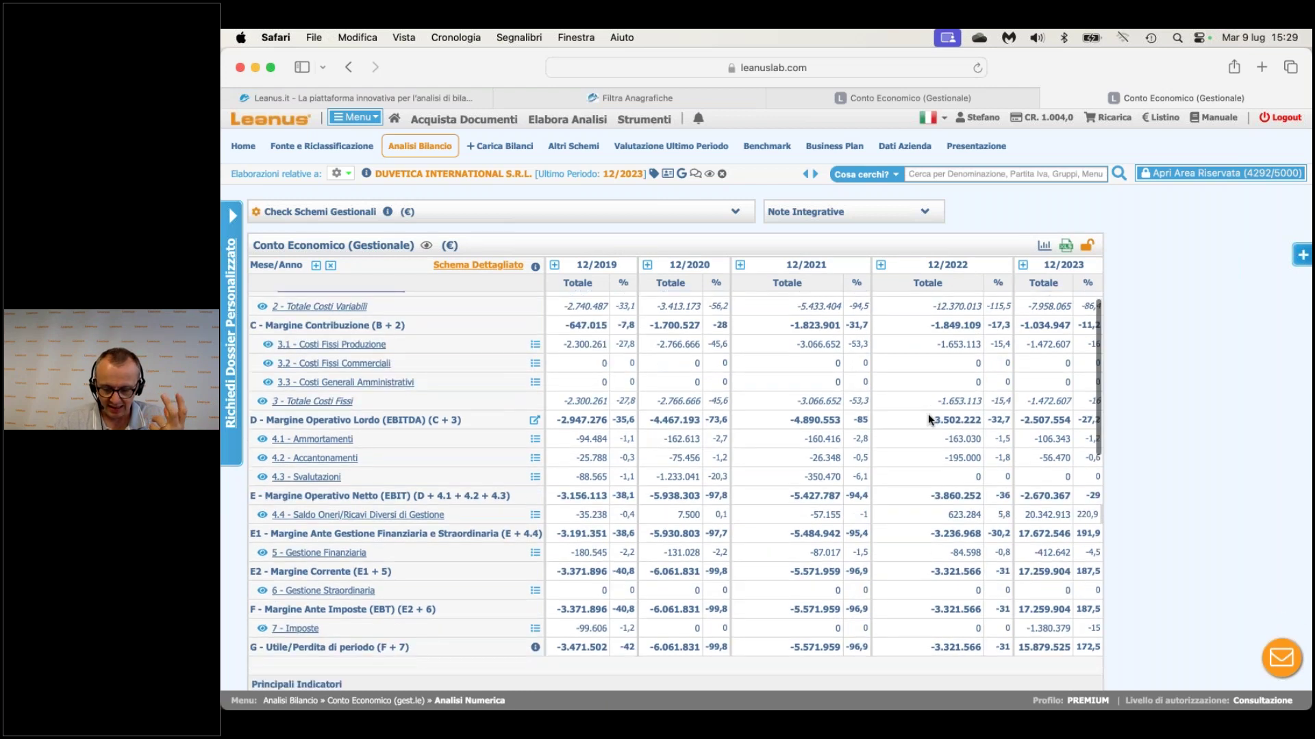
{"action": "scroll", "coordinate": [929, 415], "scroll_direction": "up", "scroll_amount": 4}
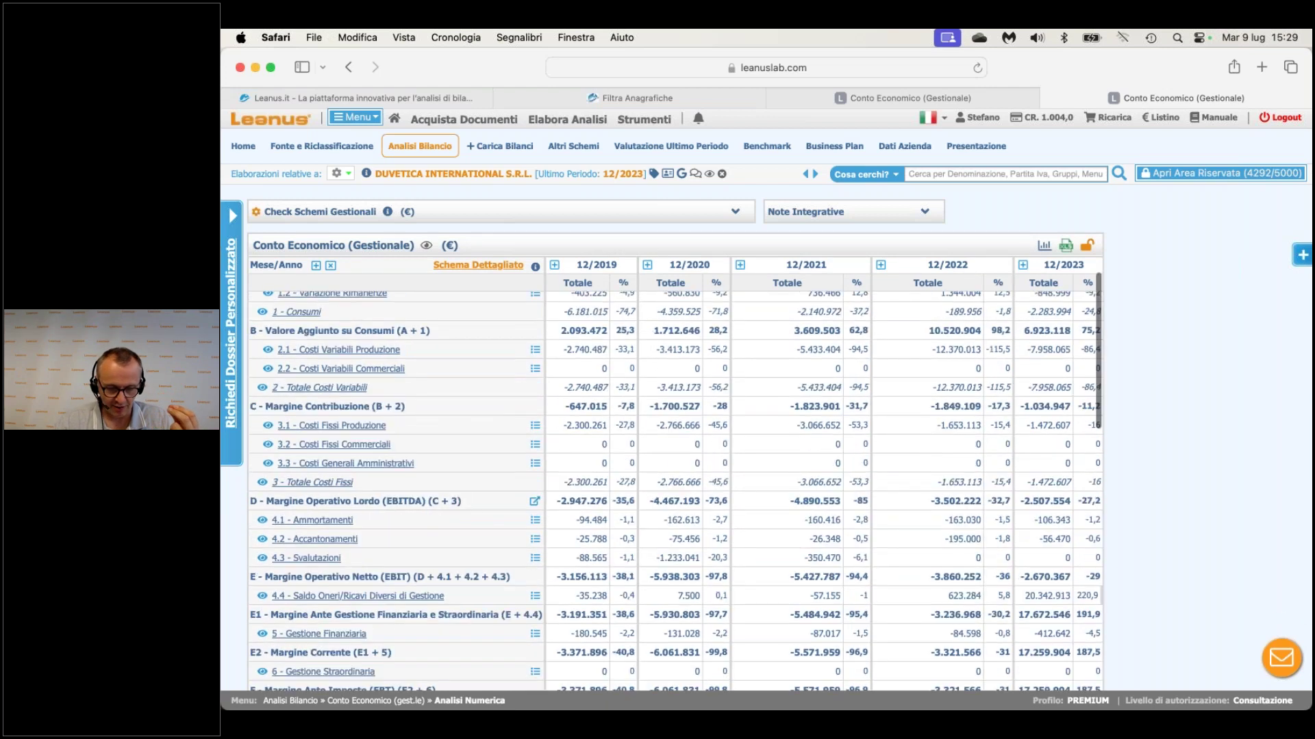
{"action": "left_click", "coordinate": [340, 174]}
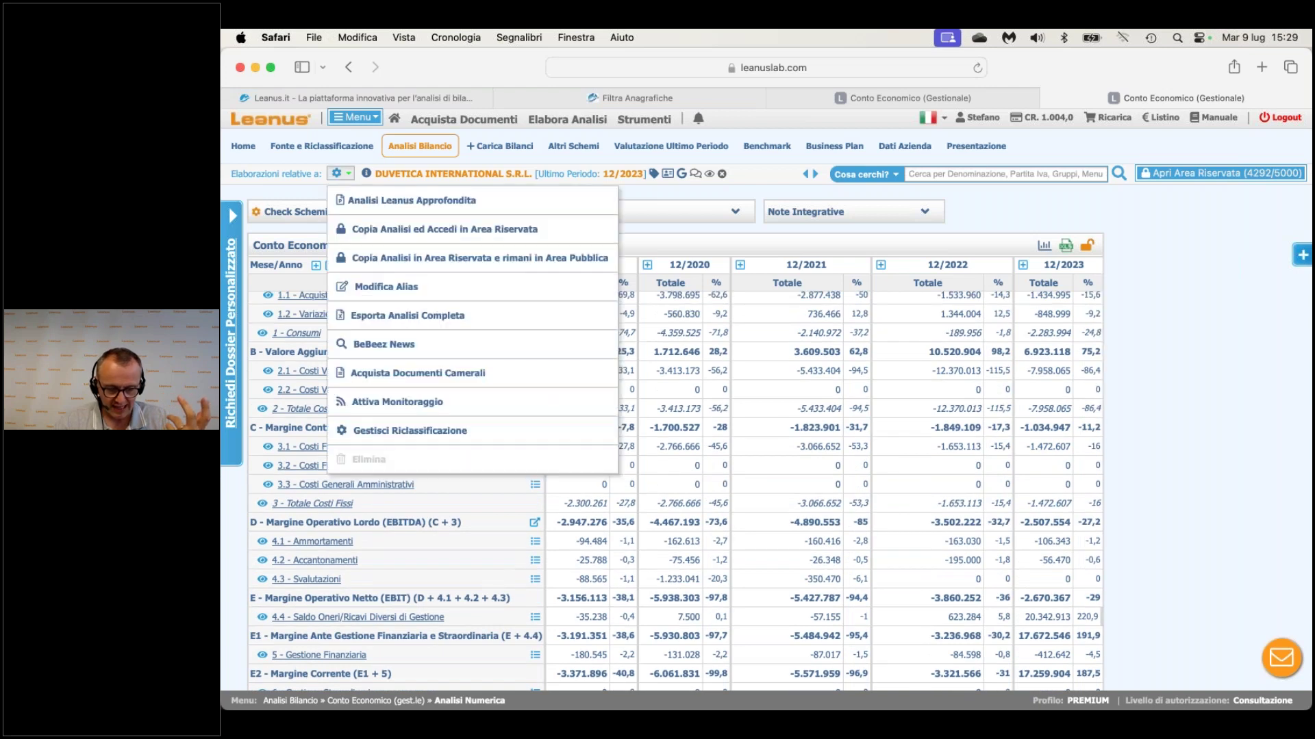
{"action": "left_click", "coordinate": [370, 229]}
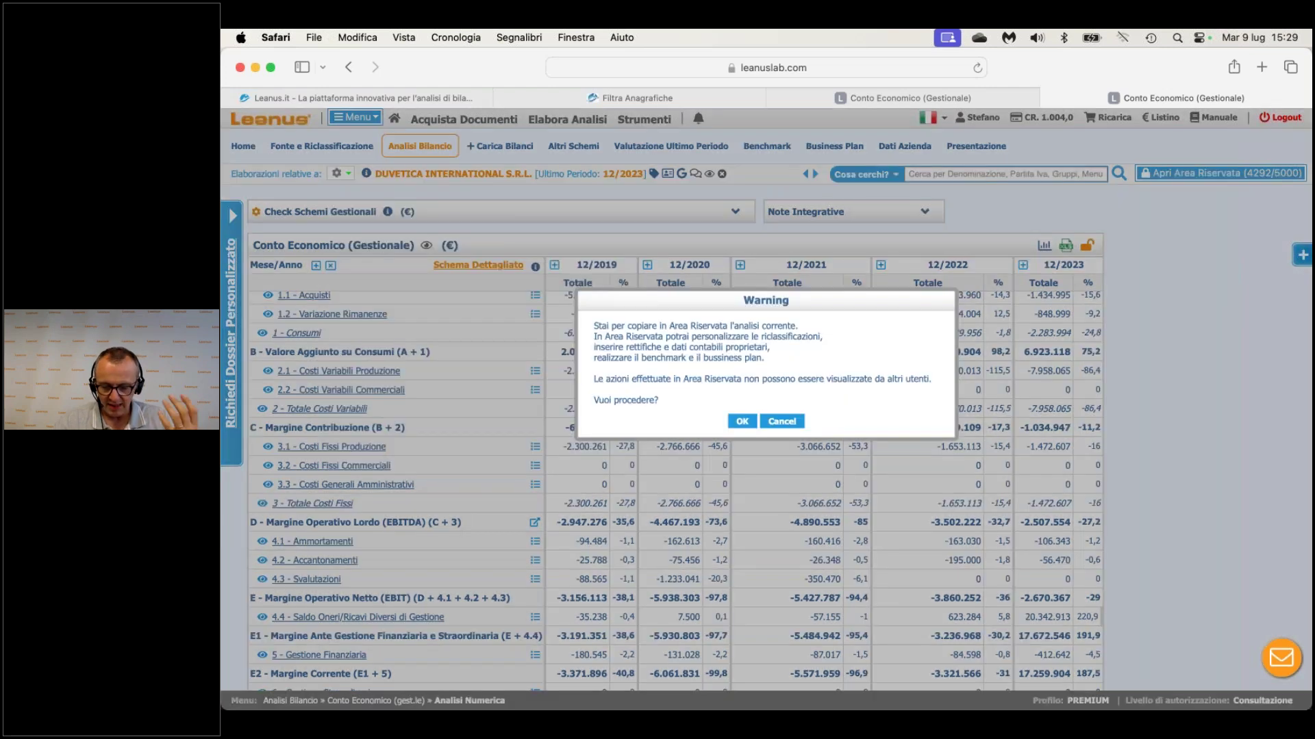
{"action": "left_click", "coordinate": [743, 421]}
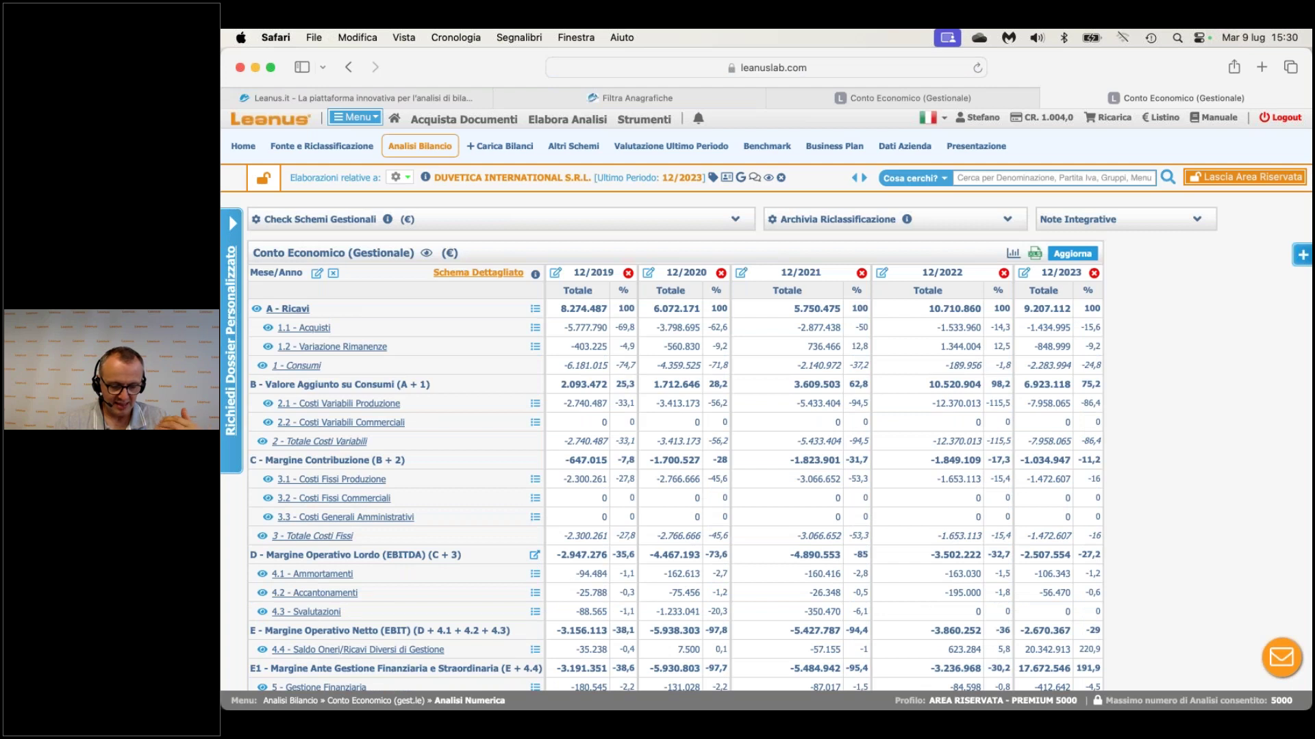
Review the reserved-area Conto Economico and open the Sintesi Eco/Fin evaluation for the latest period.
{"action": "scroll", "coordinate": [675, 493], "scroll_direction": "down", "scroll_amount": 2}
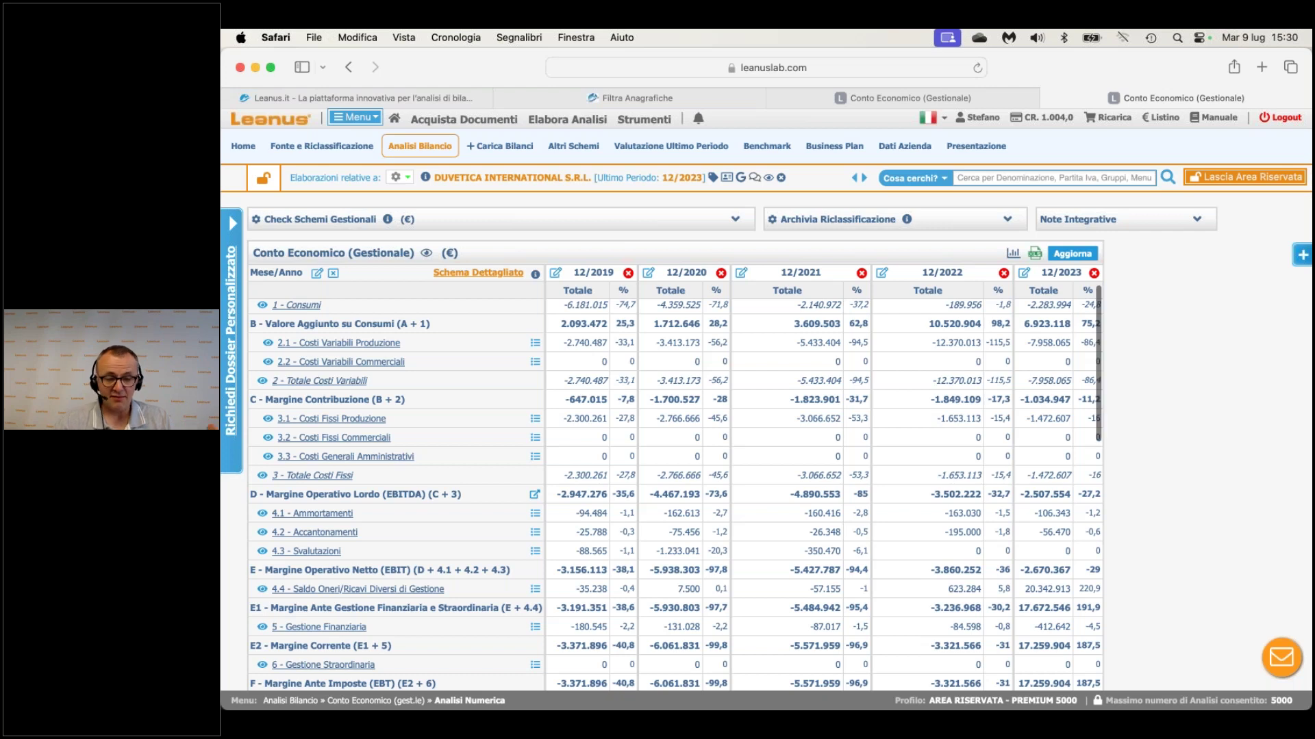
{"action": "scroll", "coordinate": [675, 493], "scroll_direction": "down", "scroll_amount": 1}
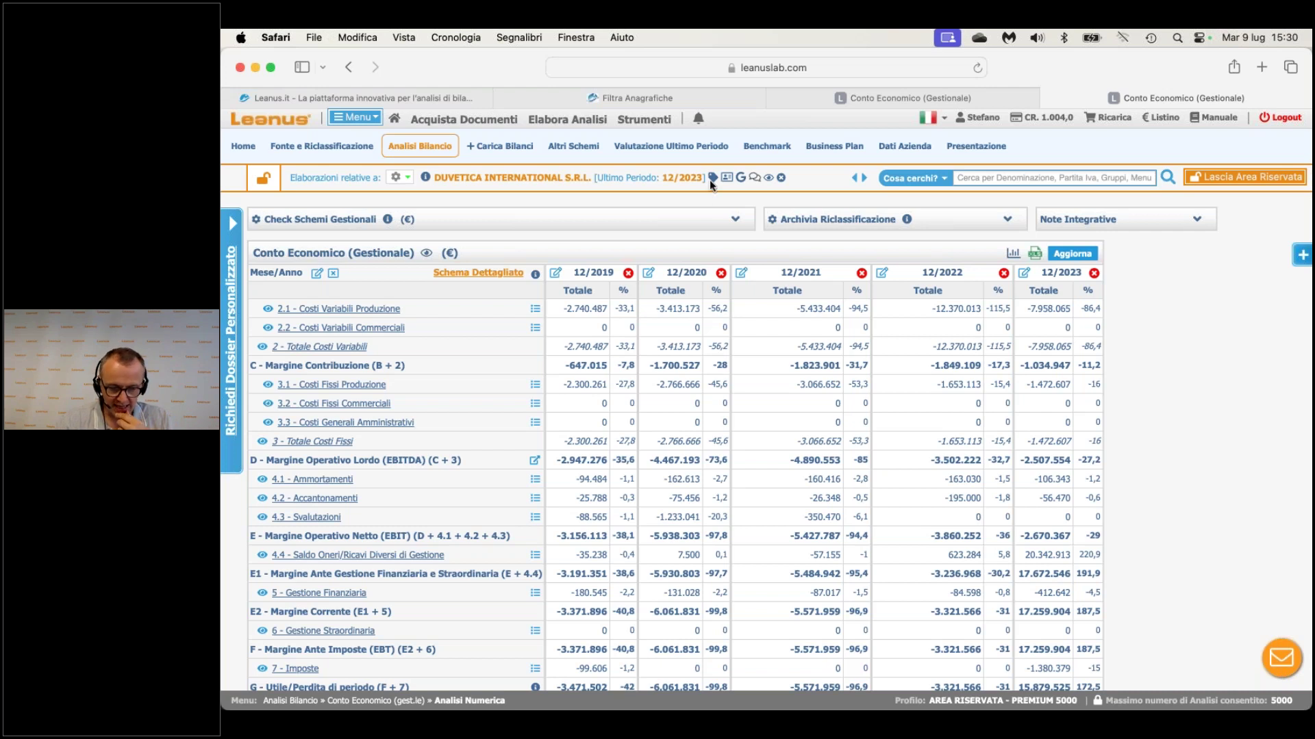
{"action": "mouse_move", "coordinate": [711, 179]}
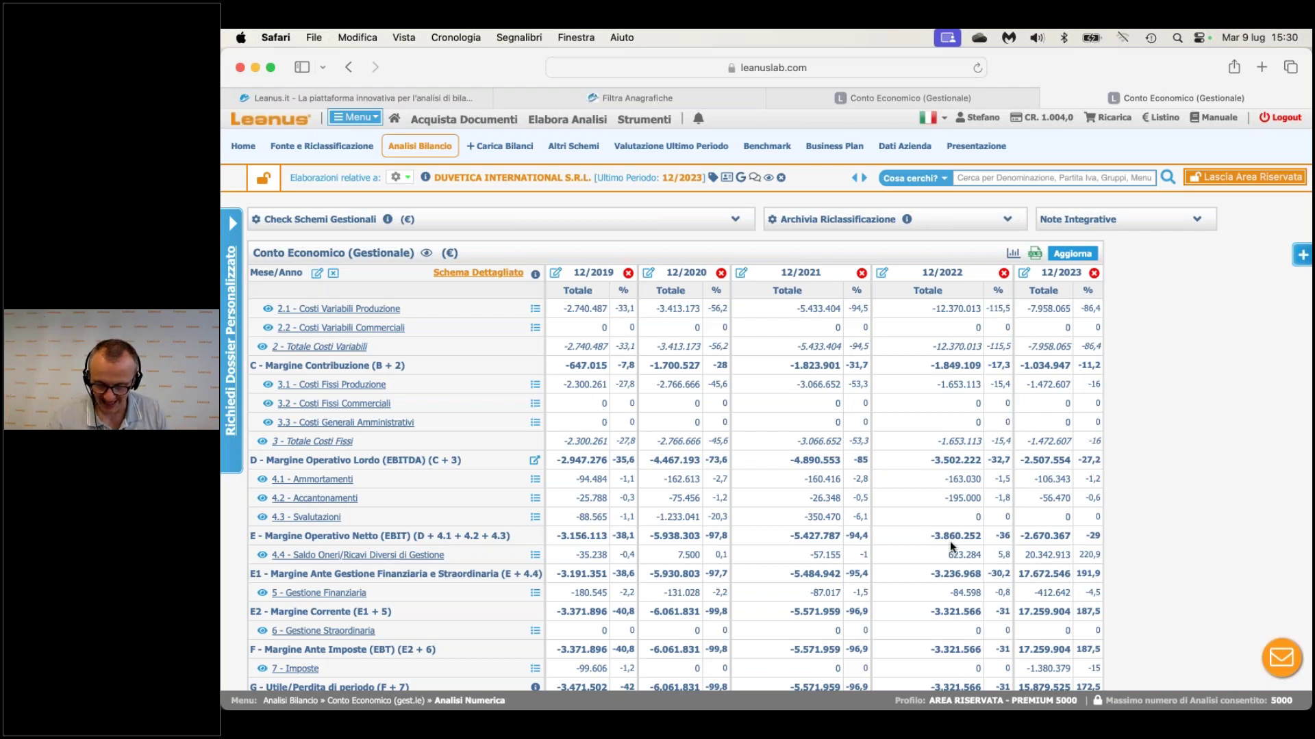
{"action": "scroll", "coordinate": [951, 541], "scroll_direction": "down", "scroll_amount": 2}
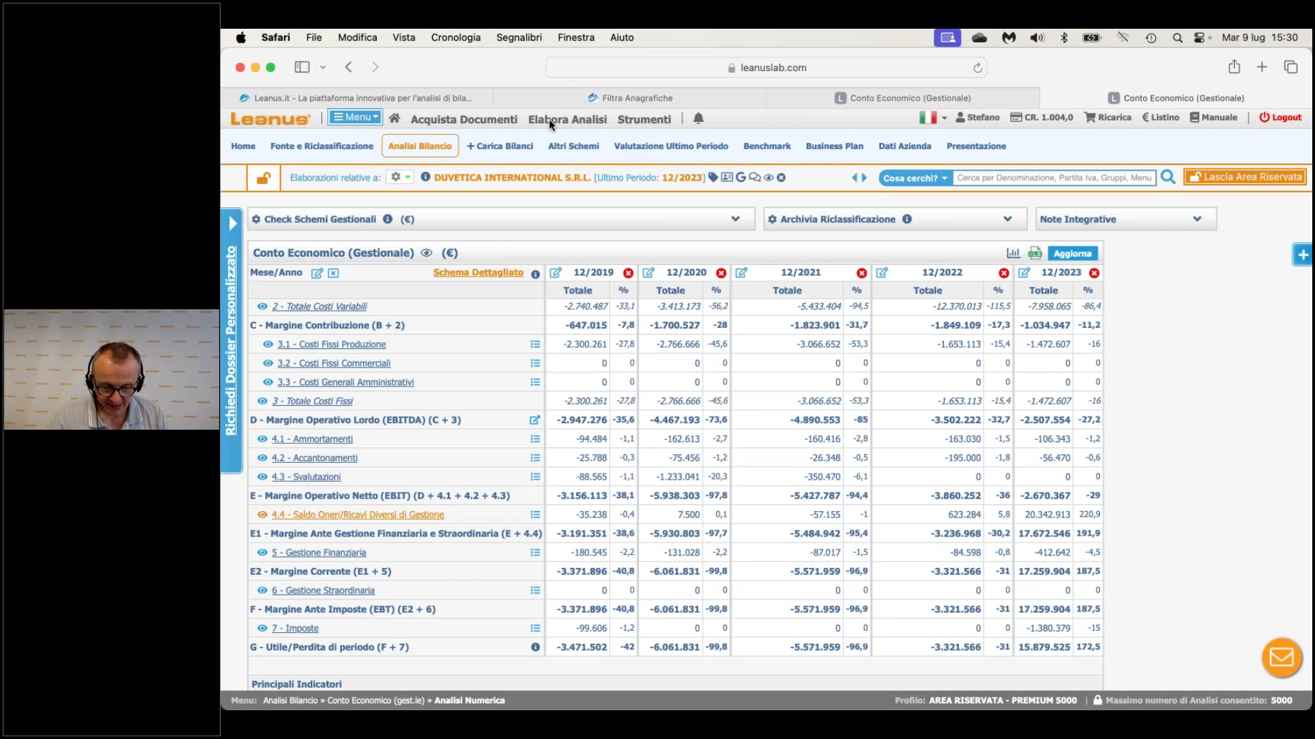
{"action": "left_click", "coordinate": [643, 144]}
{"action": "left_click", "coordinate": [658, 178]}
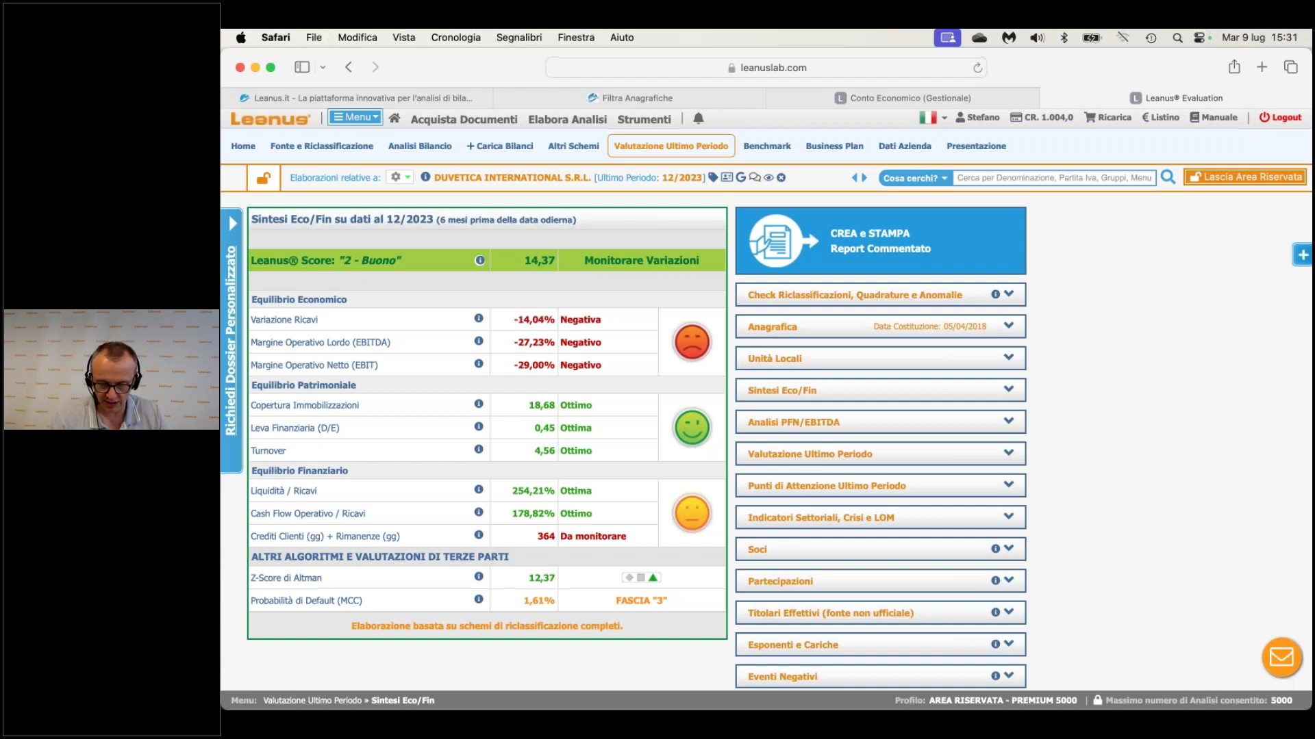
Look at the adjusted Conto Economico of ACCIAIERIA FONDERIA CIVIDALE S.P.A. and return to the DUVETICA evaluation.
{"action": "left_click", "coordinate": [901, 98]}
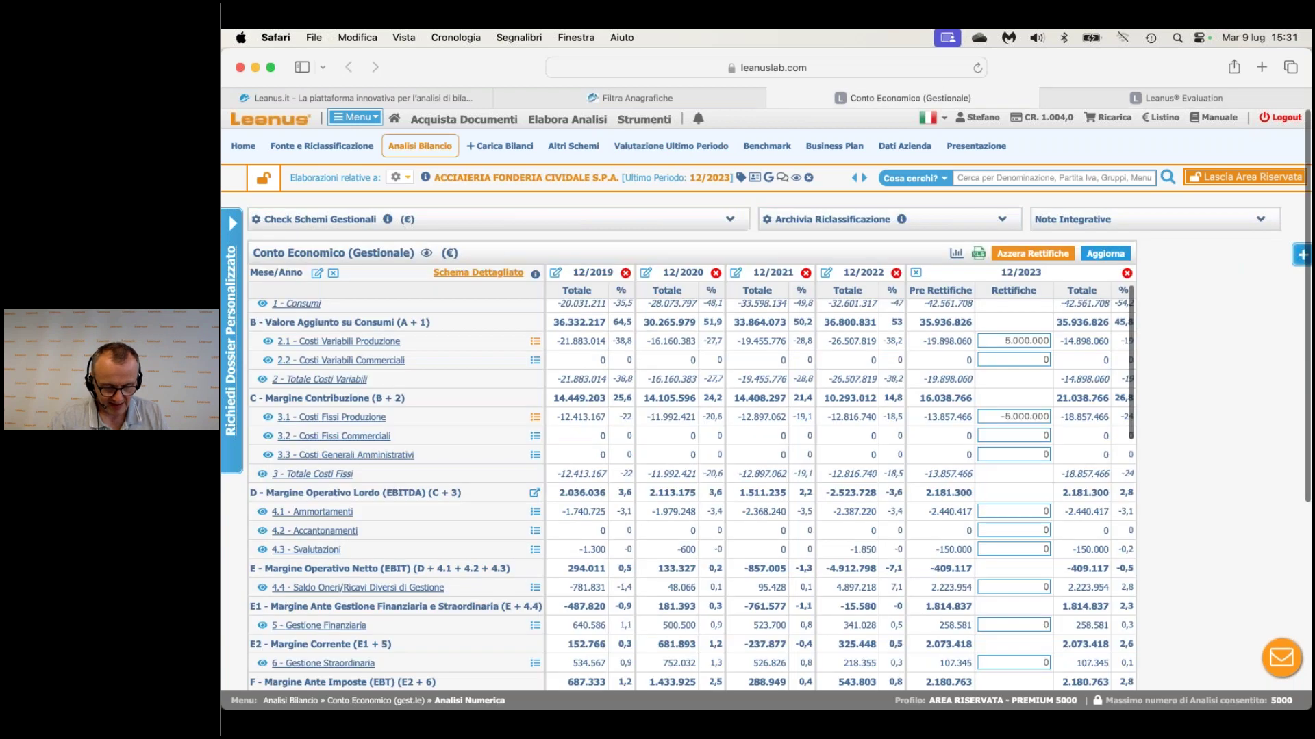
{"action": "scroll", "coordinate": [308, 510], "scroll_direction": "down", "scroll_amount": 1}
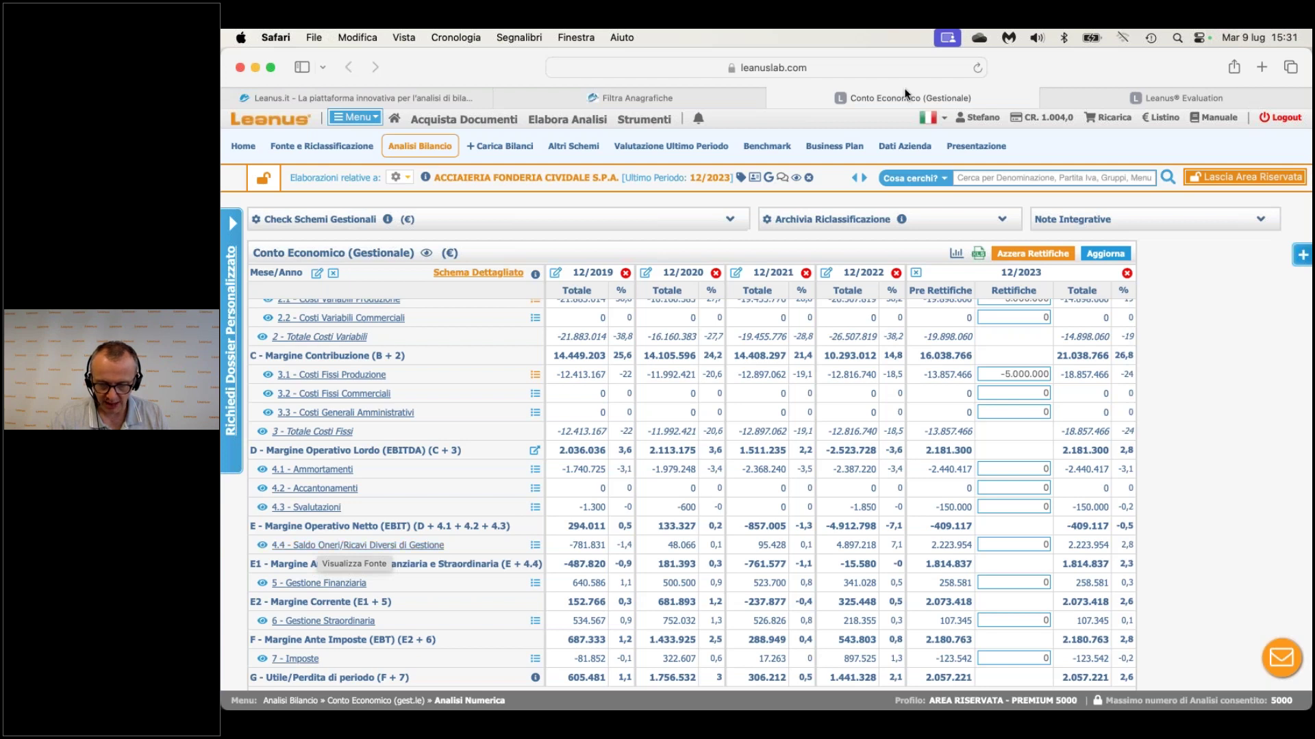
{"action": "left_click", "coordinate": [1080, 92]}
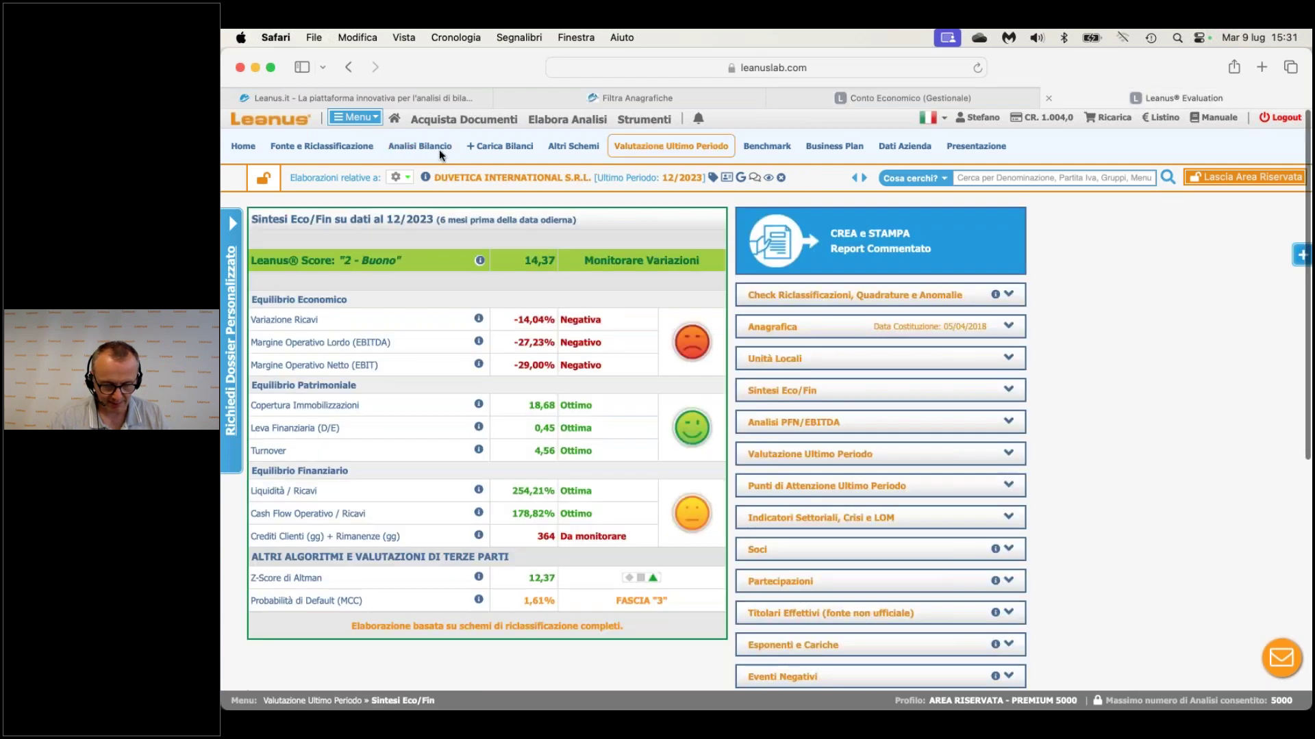
In DUVETICA's Conto Economico (Gestionale), reclassify A.5 - Totale altri ricavi e proventi from item 4.4 to Ricavi (mantieni segno) and update the scheme.
{"action": "left_click", "coordinate": [417, 143]}
{"action": "mouse_move", "coordinate": [439, 233]}
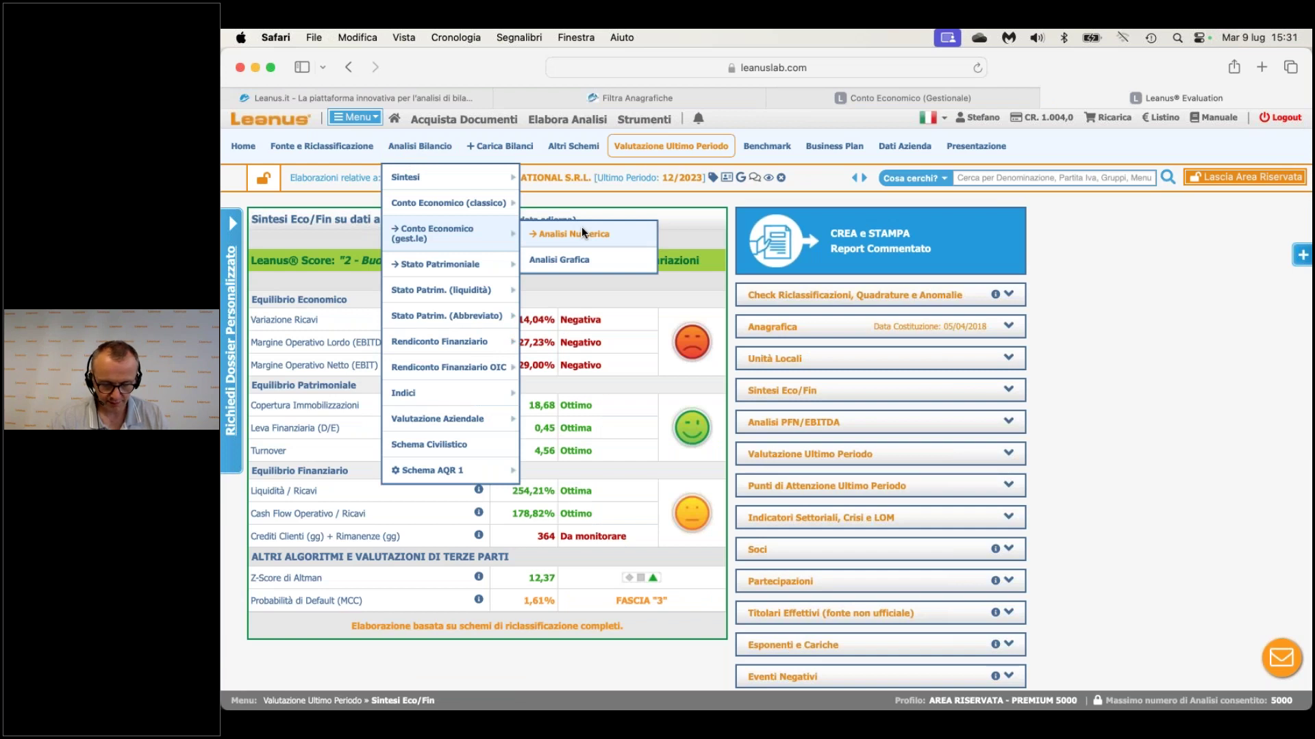
{"action": "left_click", "coordinate": [582, 233]}
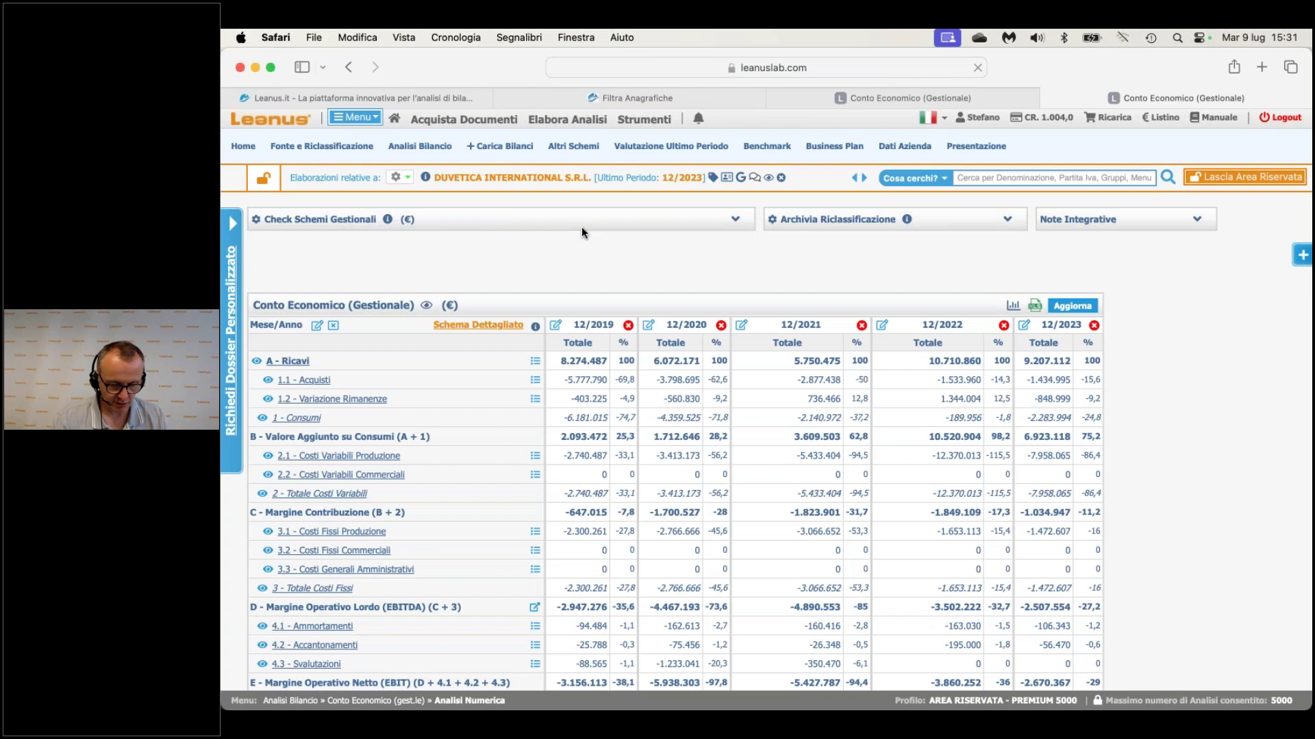
{"action": "scroll", "coordinate": [671, 479], "scroll_direction": "down", "scroll_amount": 3}
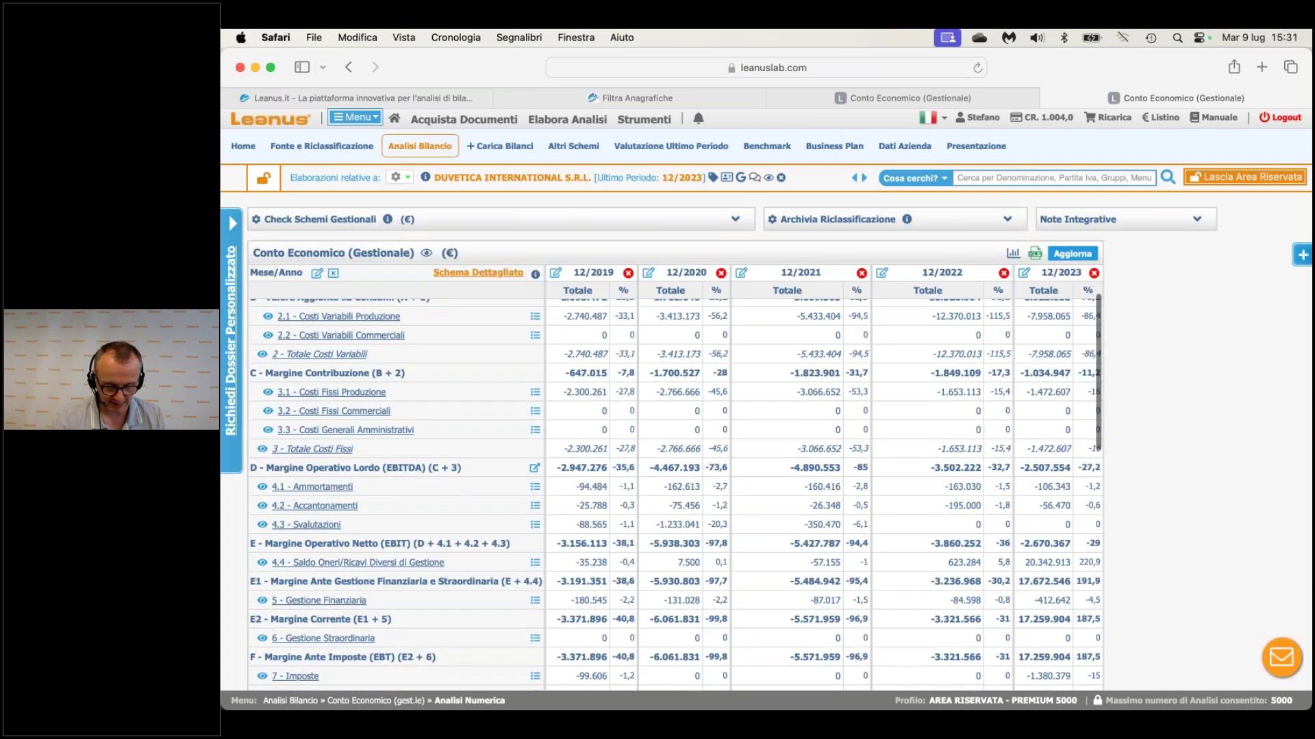
{"action": "left_click", "coordinate": [357, 562]}
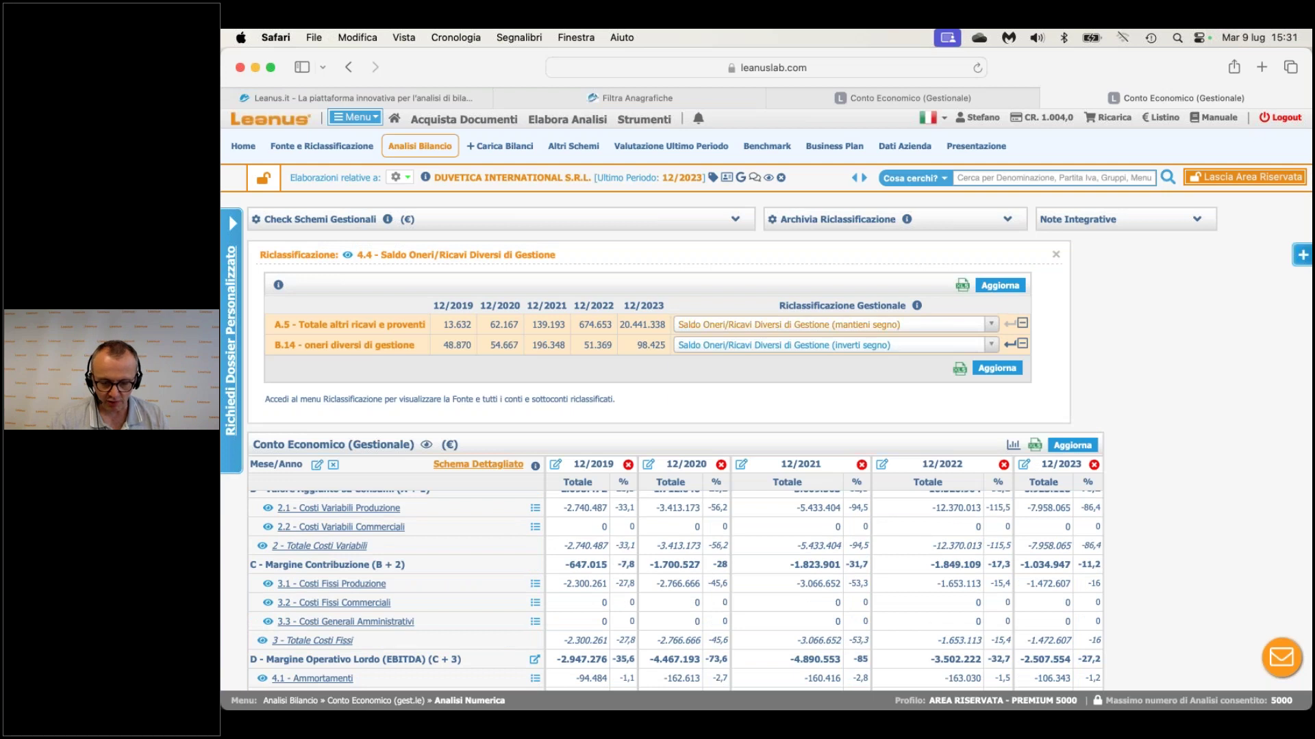
{"action": "left_click", "coordinate": [829, 324]}
{"action": "type", "text": "rica"}
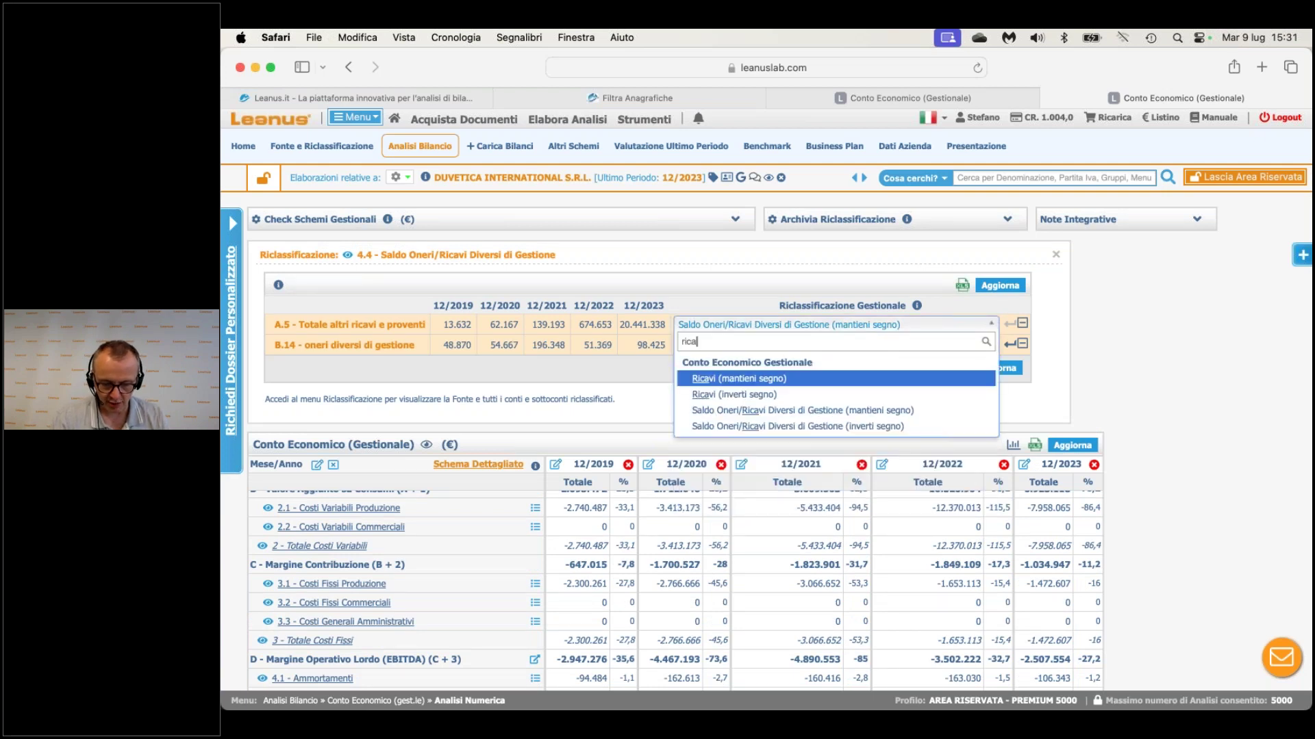
{"action": "key", "text": "Return"}
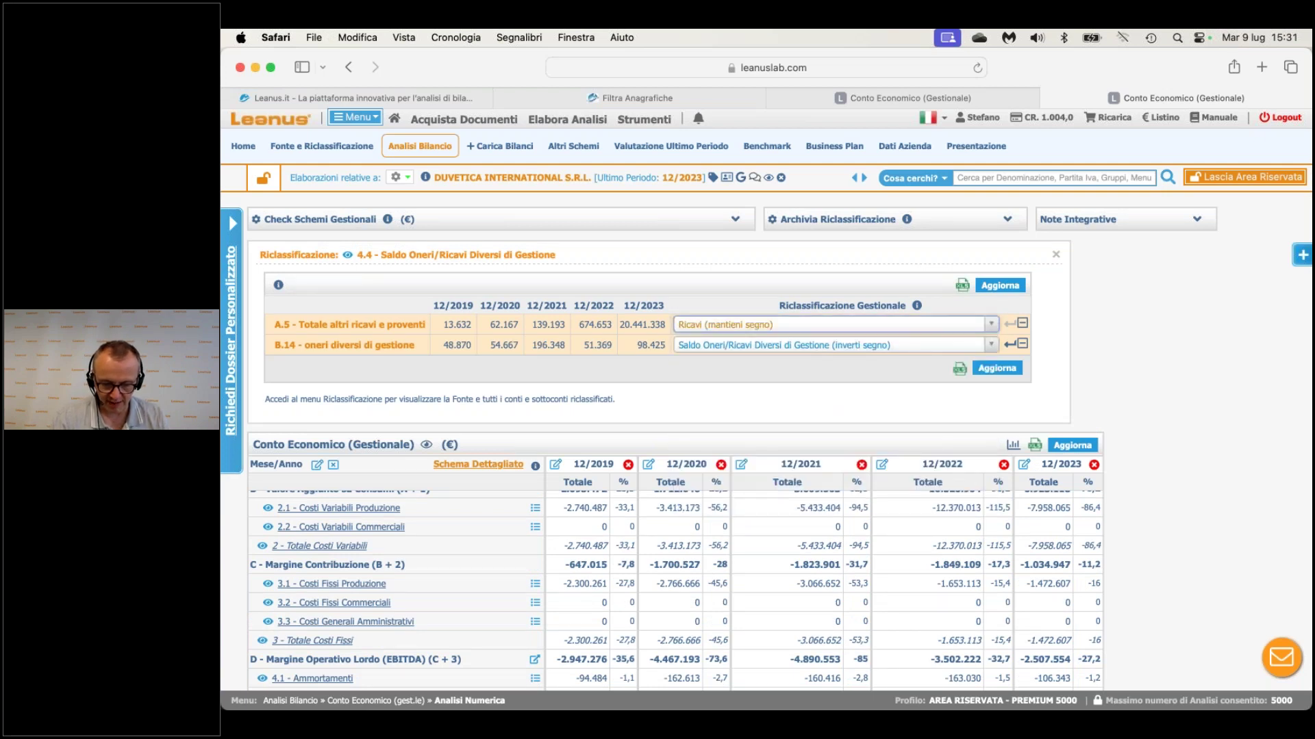
{"action": "left_click", "coordinate": [997, 369]}
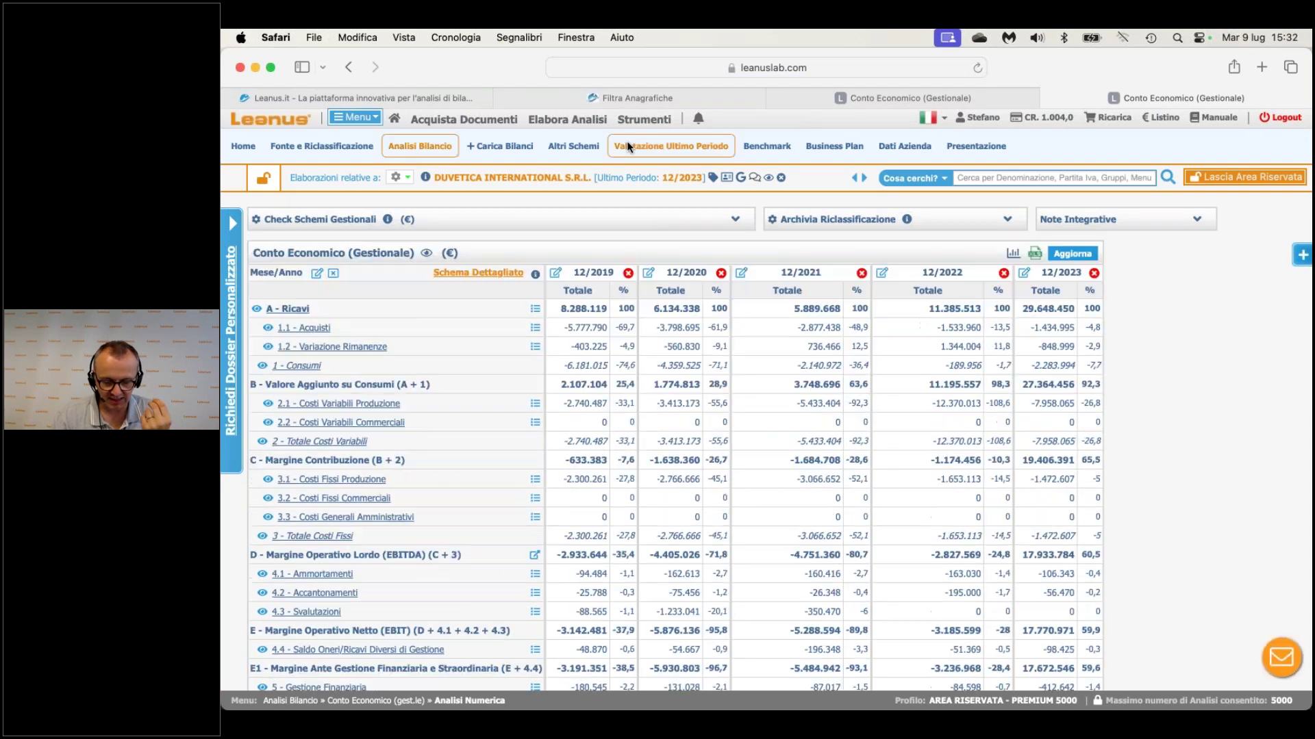
Open the Sintesi Eco/Fin evaluation, generate the Report Commentato, review its economic and balance-sheet profile sections, and close the report.
{"action": "mouse_move", "coordinate": [628, 146]}
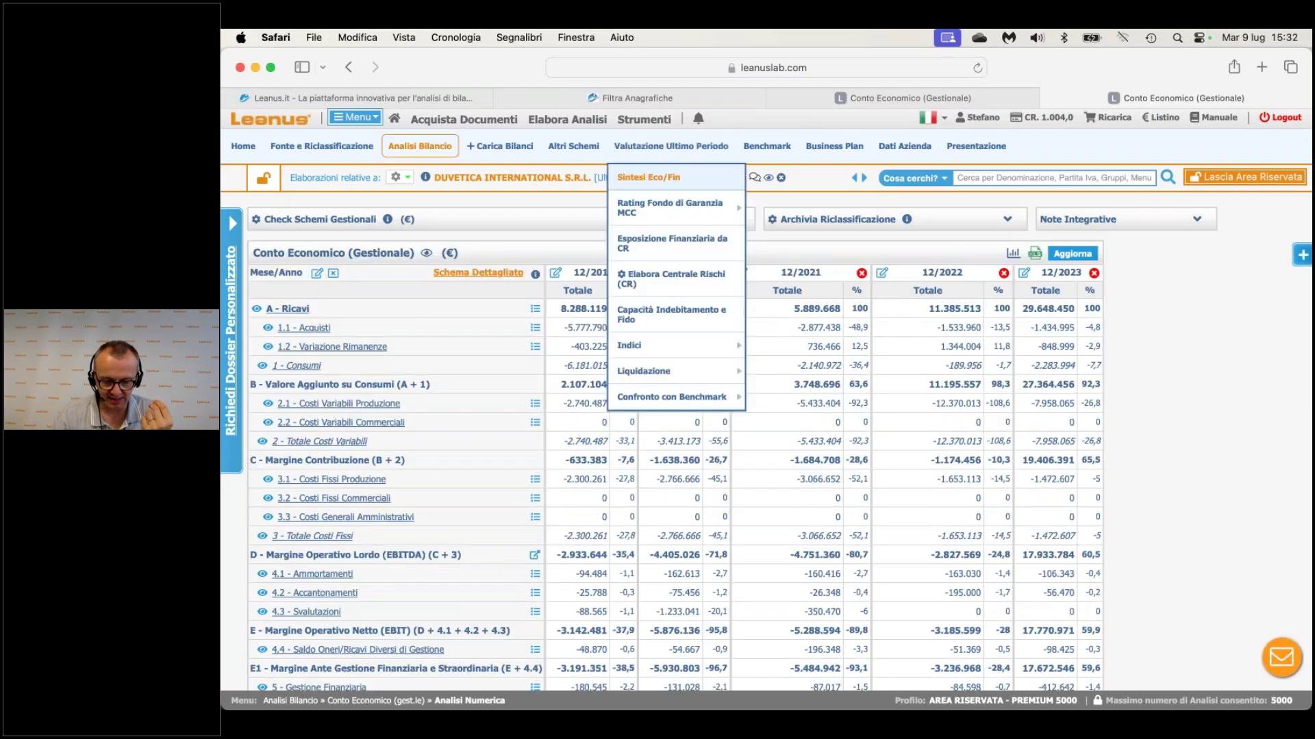
{"action": "left_click", "coordinate": [649, 177]}
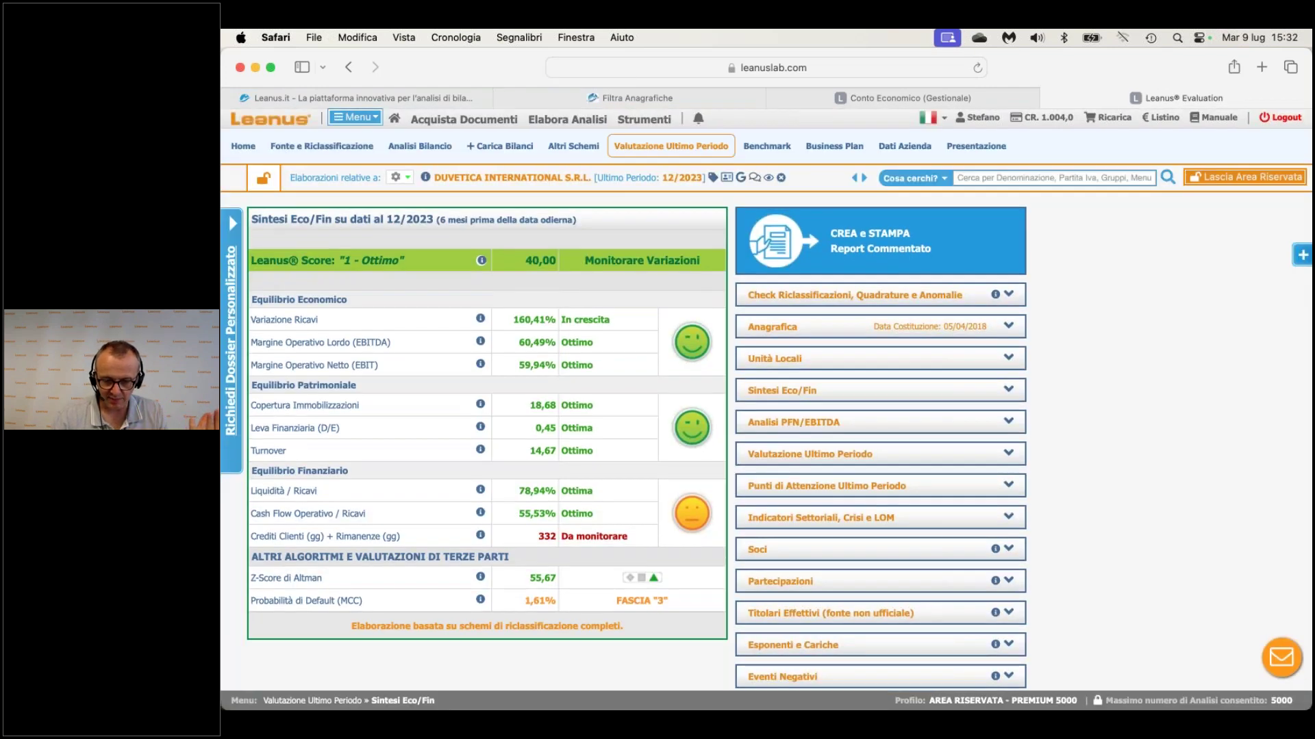
{"action": "left_click", "coordinate": [838, 235]}
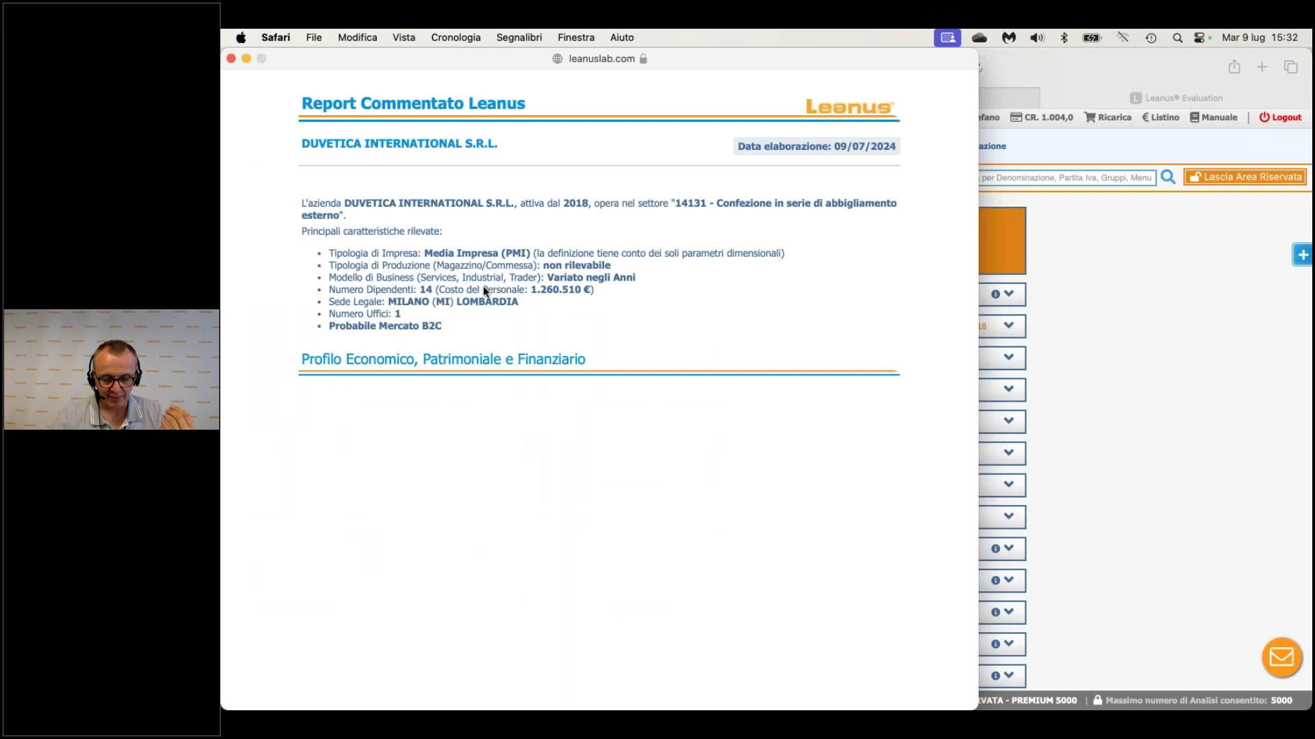
{"action": "scroll", "coordinate": [599, 445], "scroll_direction": "down", "scroll_amount": 15}
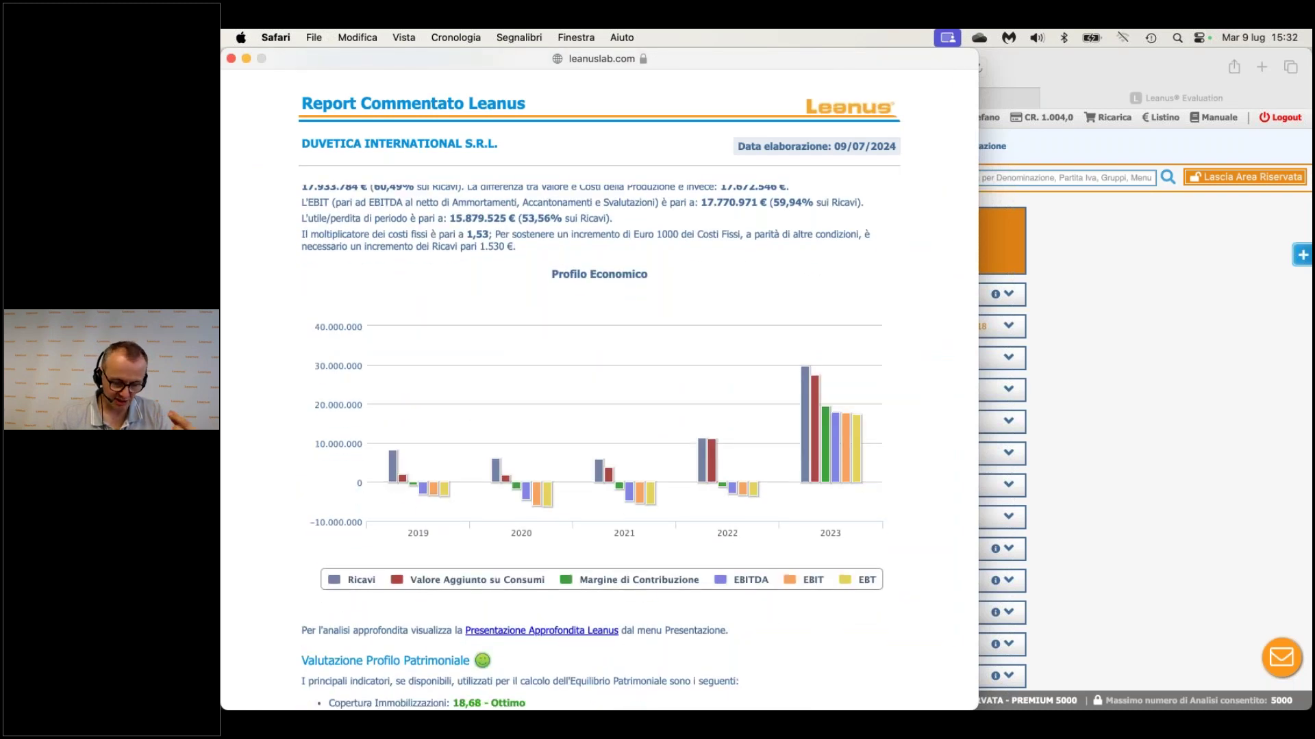
{"action": "scroll", "coordinate": [599, 445], "scroll_direction": "down", "scroll_amount": 6}
{"action": "scroll", "coordinate": [600, 445], "scroll_direction": "down", "scroll_amount": 1}
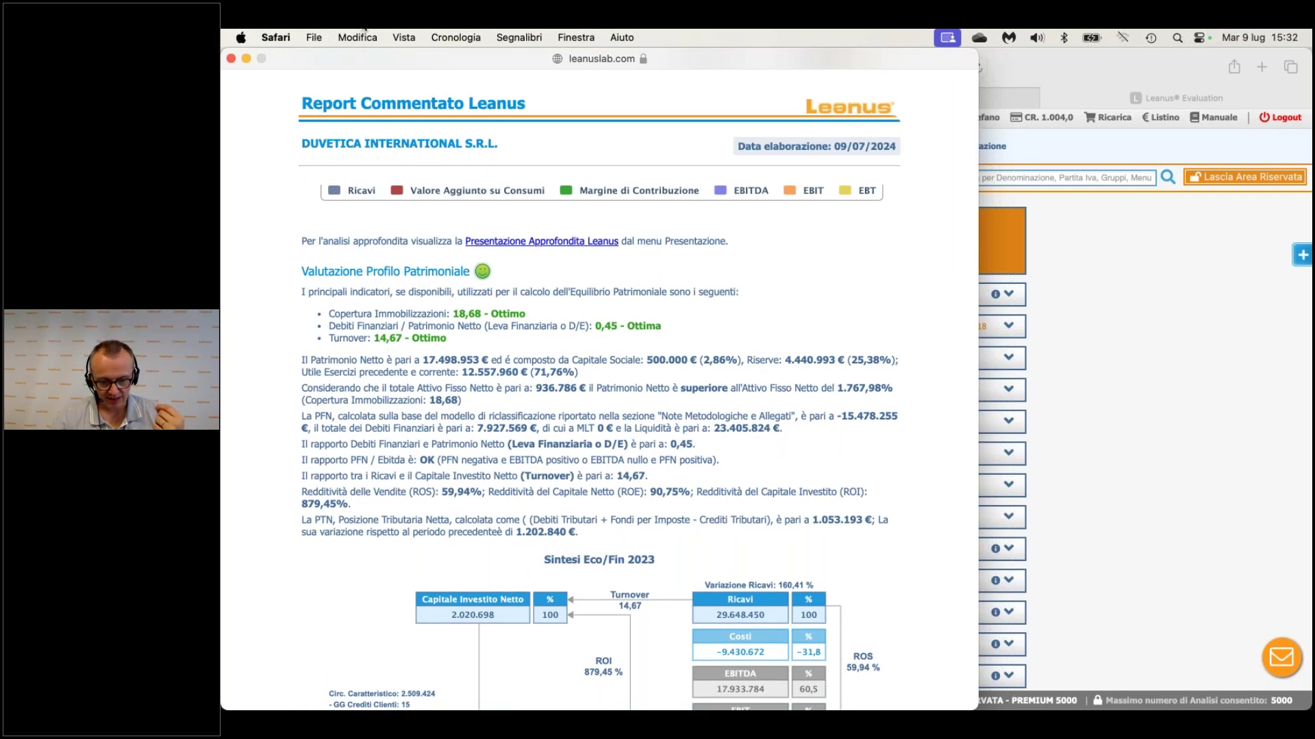
{"action": "scroll", "coordinate": [599, 445], "scroll_direction": "down", "scroll_amount": 2}
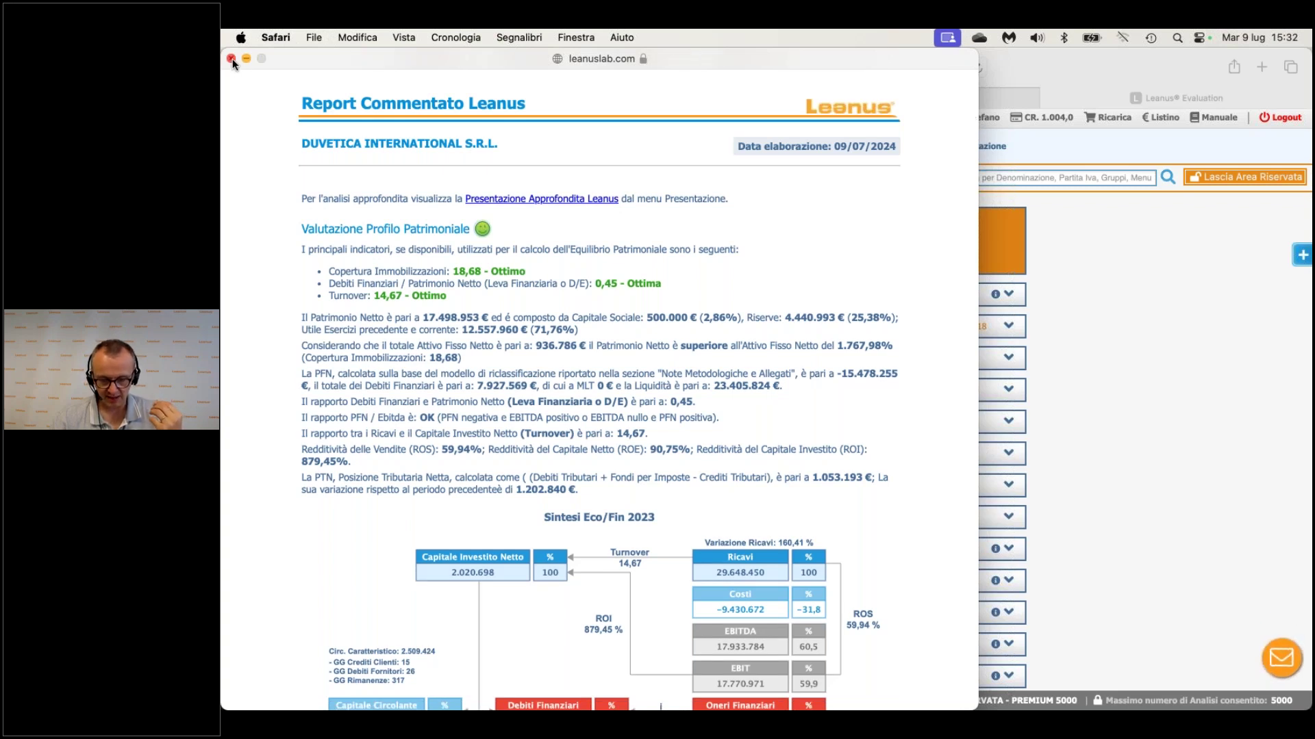
{"action": "left_click", "coordinate": [231, 59]}
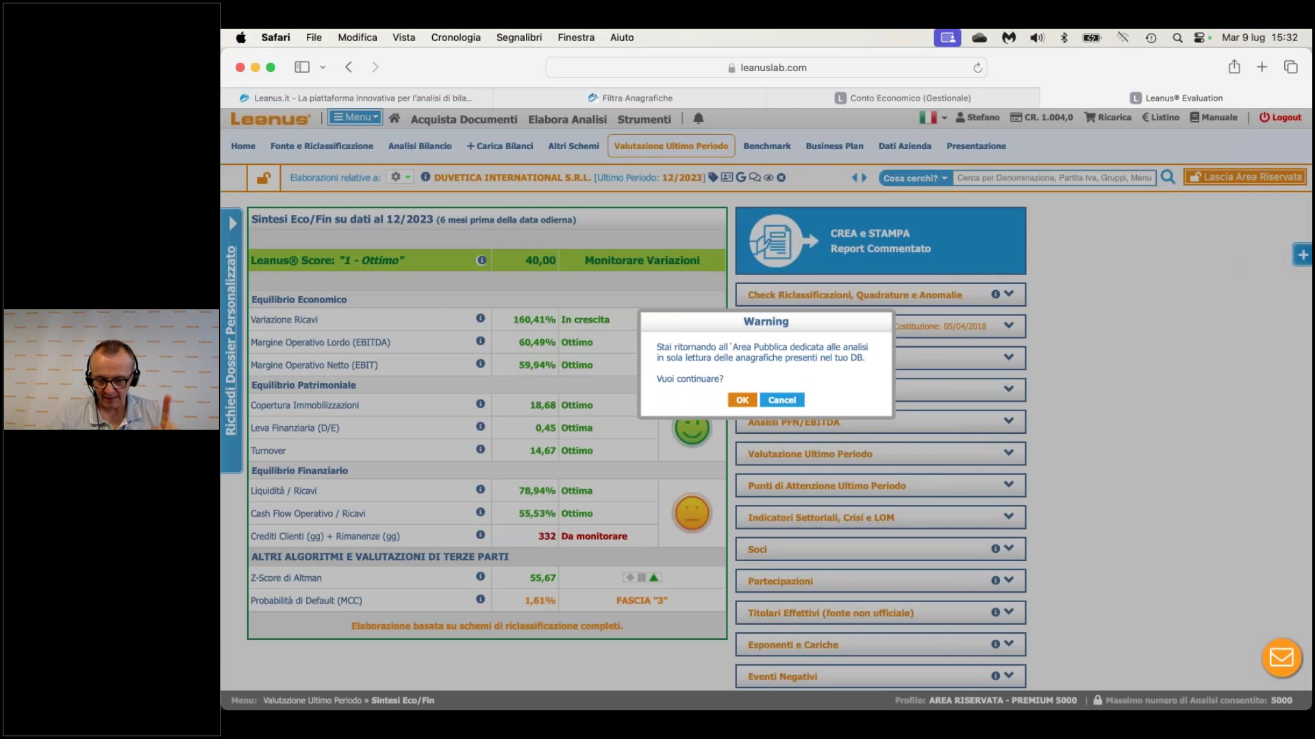
Leave the Area Riservata for the public area and apply the saved filter Sessione 09072024 to the company list.
{"action": "key", "text": "Return"}
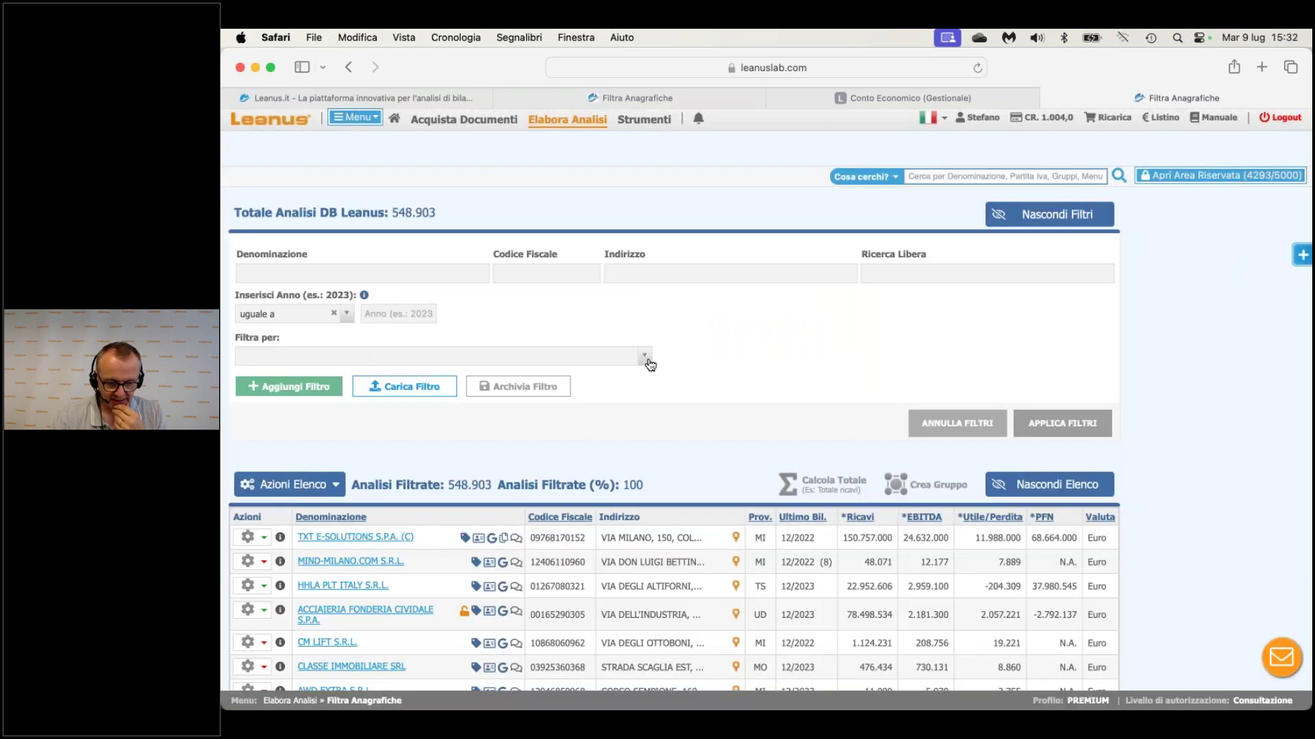
{"action": "scroll", "coordinate": [647, 359], "scroll_direction": "down", "scroll_amount": 1}
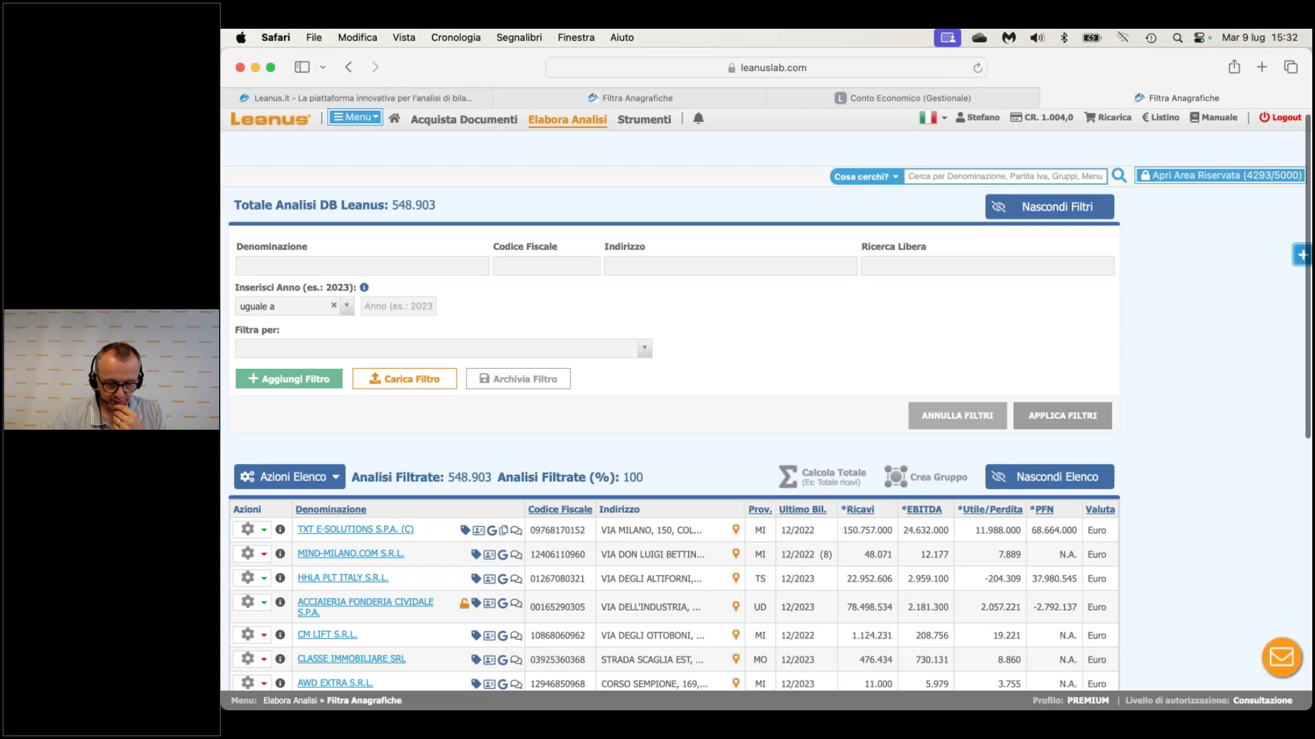
{"action": "left_click", "coordinate": [404, 379]}
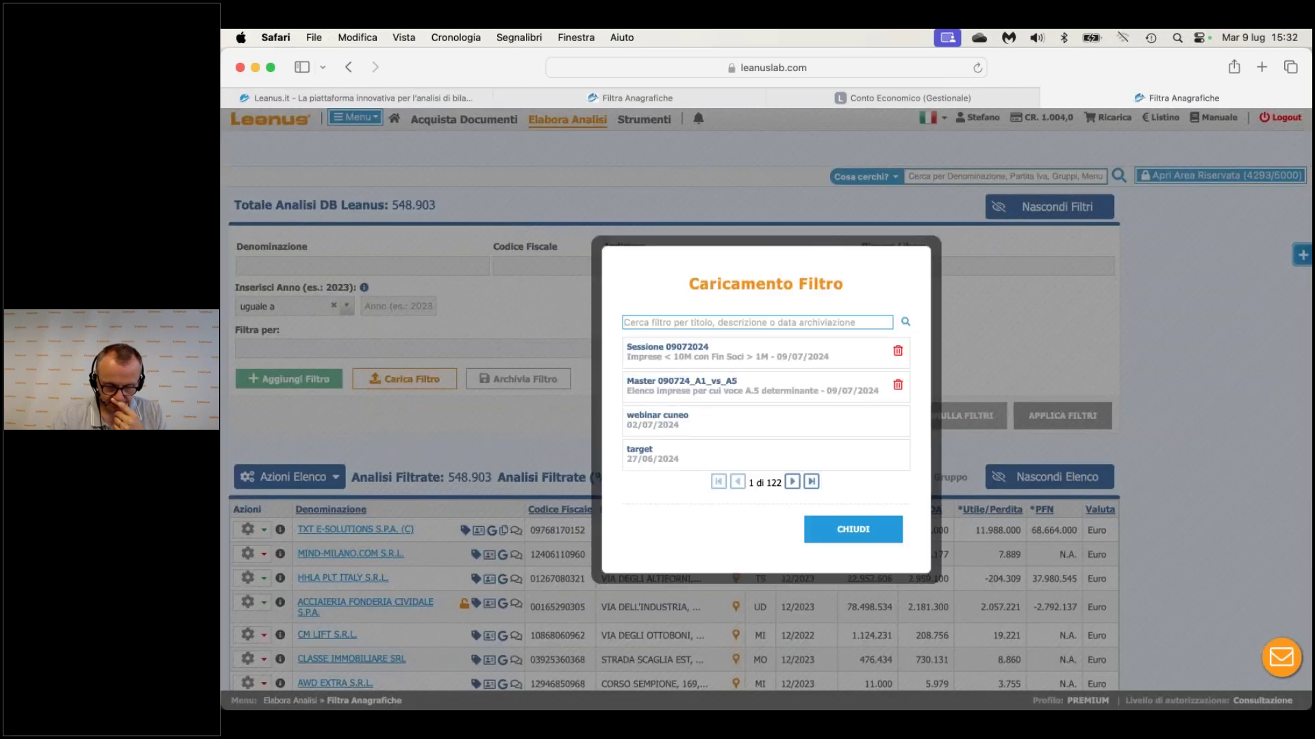
{"action": "scroll", "coordinate": [685, 387], "scroll_direction": "up", "scroll_amount": 1}
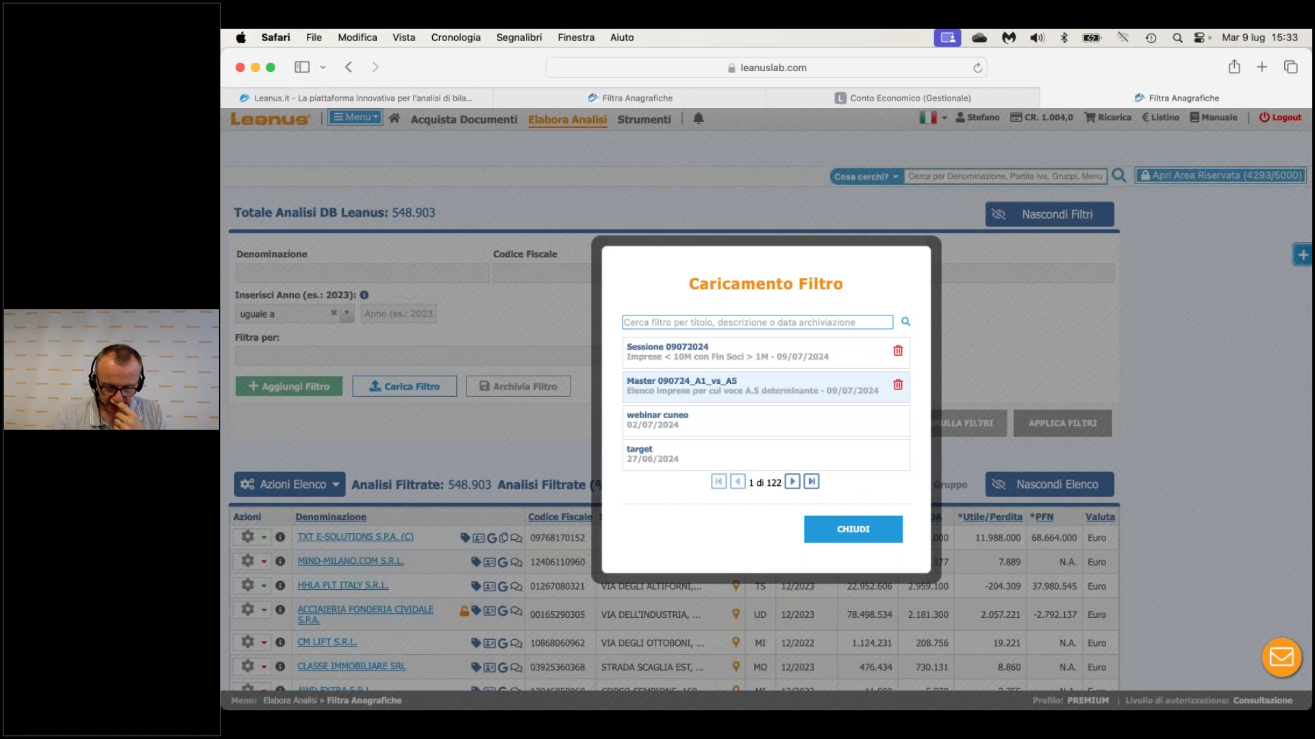
{"action": "left_click", "coordinate": [768, 361]}
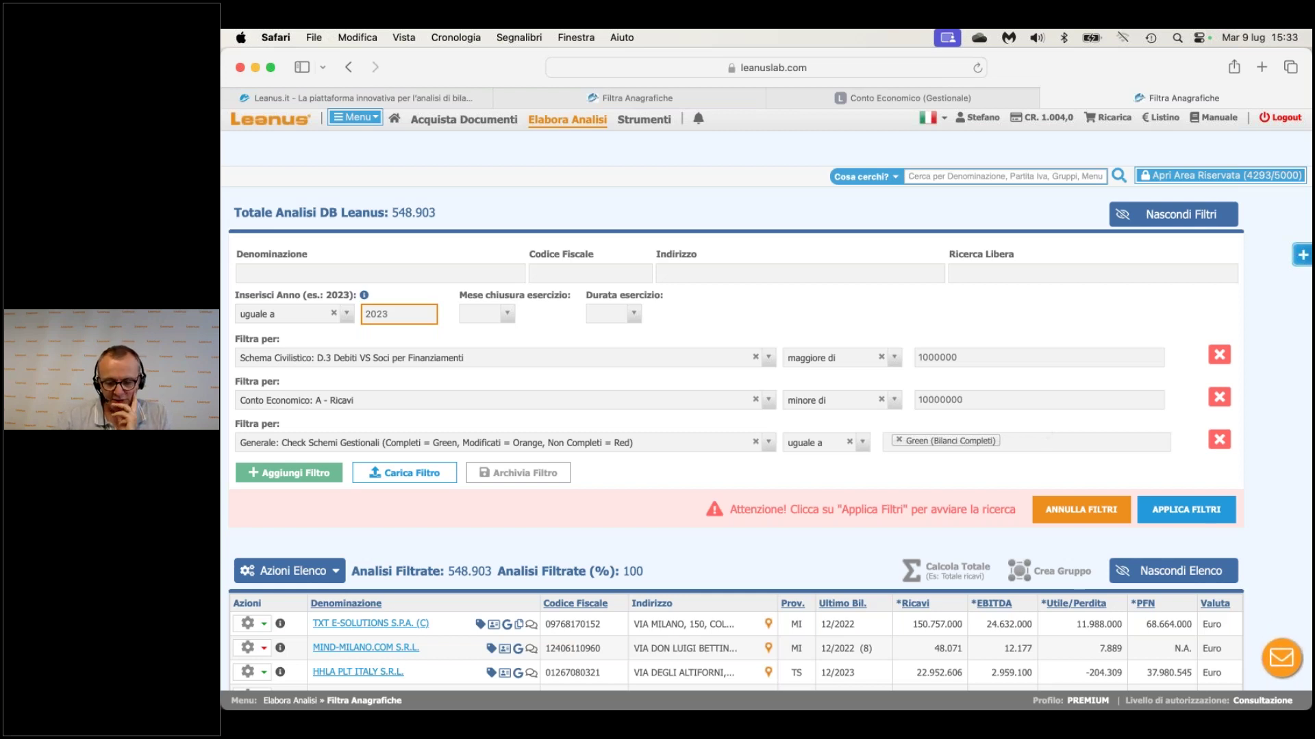
{"action": "left_click", "coordinate": [1180, 513]}
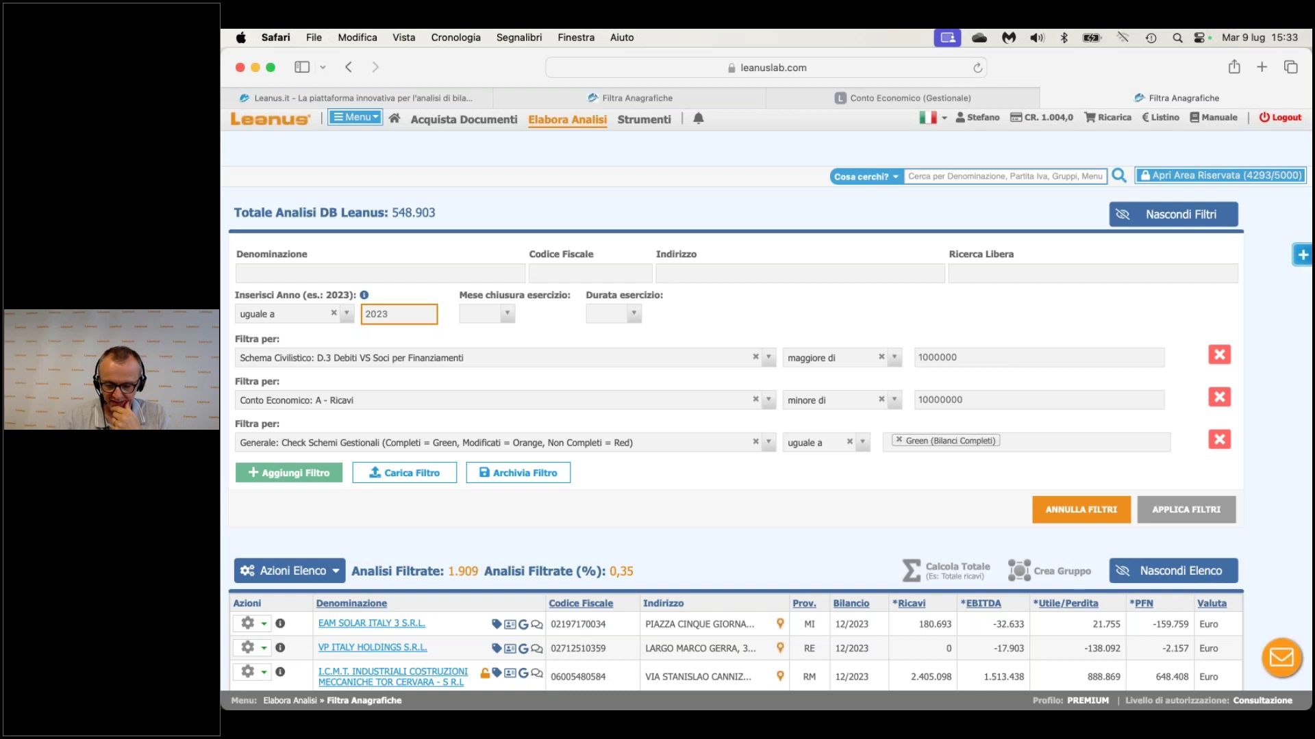
Browse the filtered companies and open the analysis of ADRIATIC TOWAGE S.R.L.
{"action": "scroll", "coordinate": [770, 411], "scroll_direction": "down", "scroll_amount": 5}
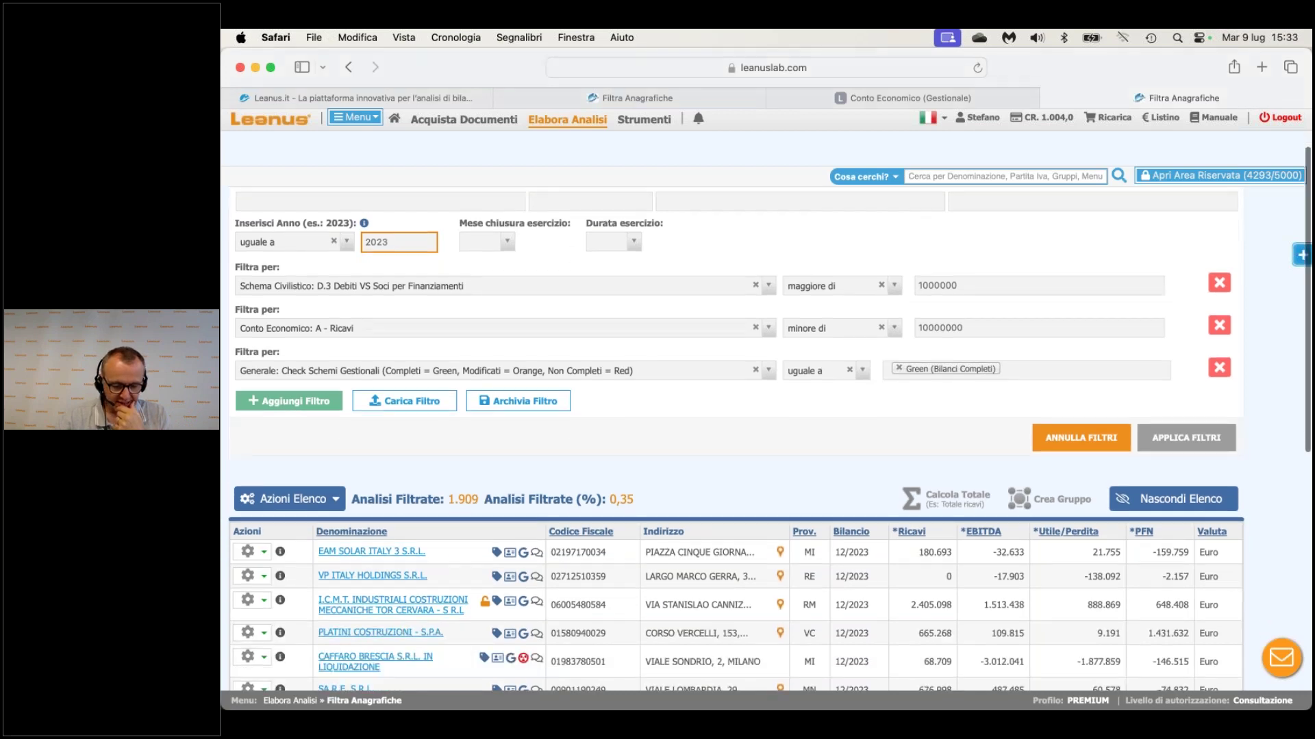
{"action": "scroll", "coordinate": [771, 438], "scroll_direction": "down", "scroll_amount": 2}
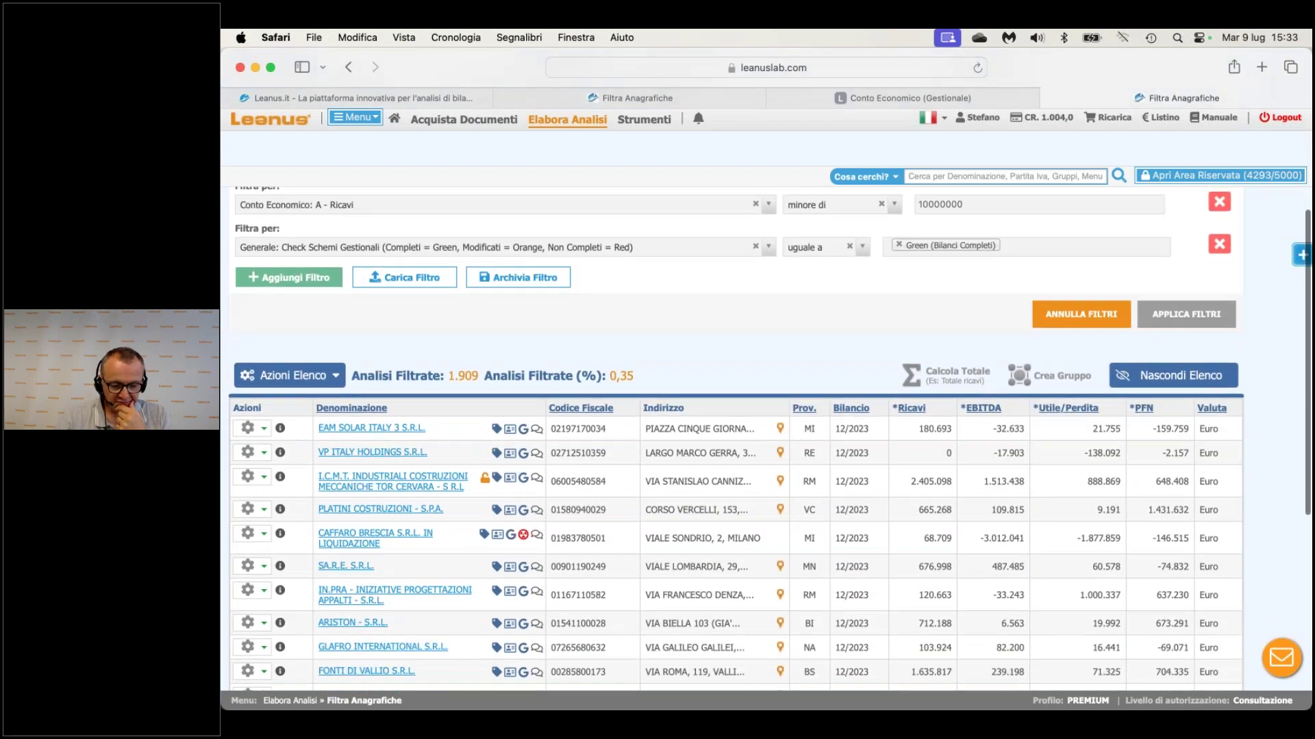
{"action": "scroll", "coordinate": [771, 438], "scroll_direction": "down", "scroll_amount": 4}
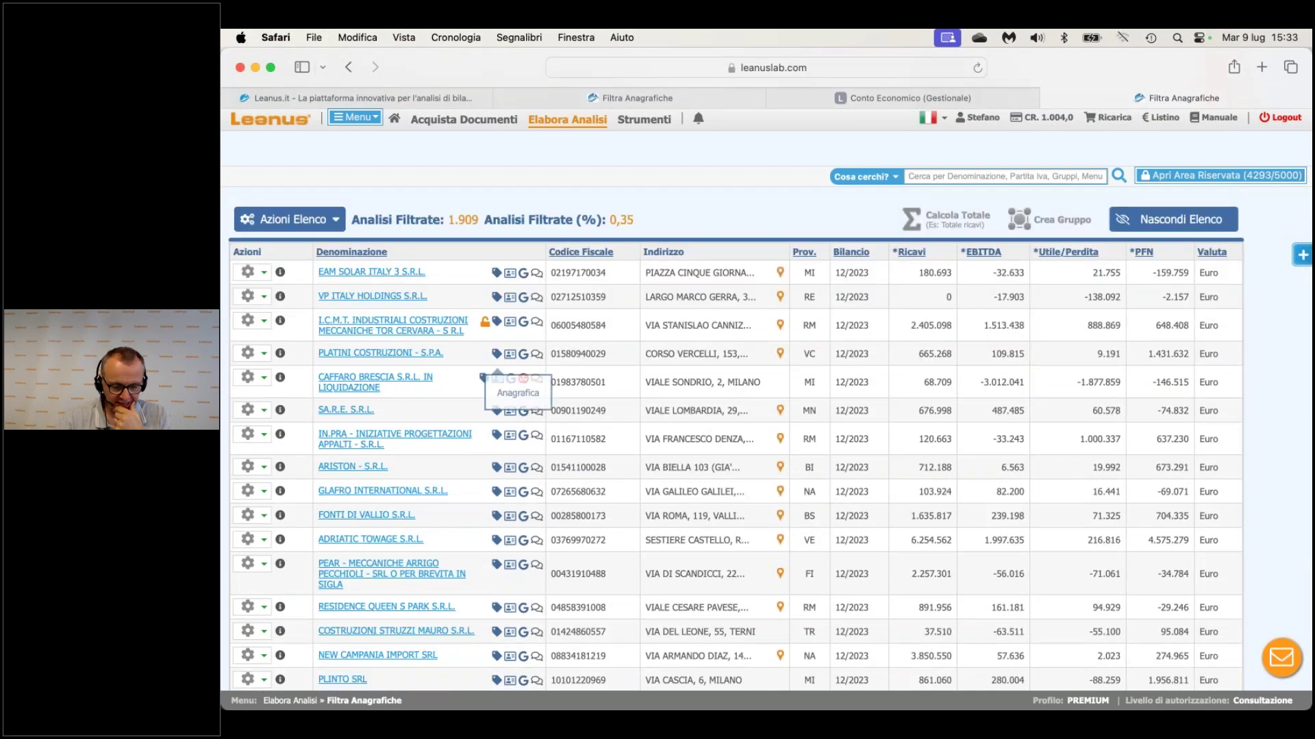
{"action": "scroll", "coordinate": [520, 382], "scroll_direction": "down", "scroll_amount": 2}
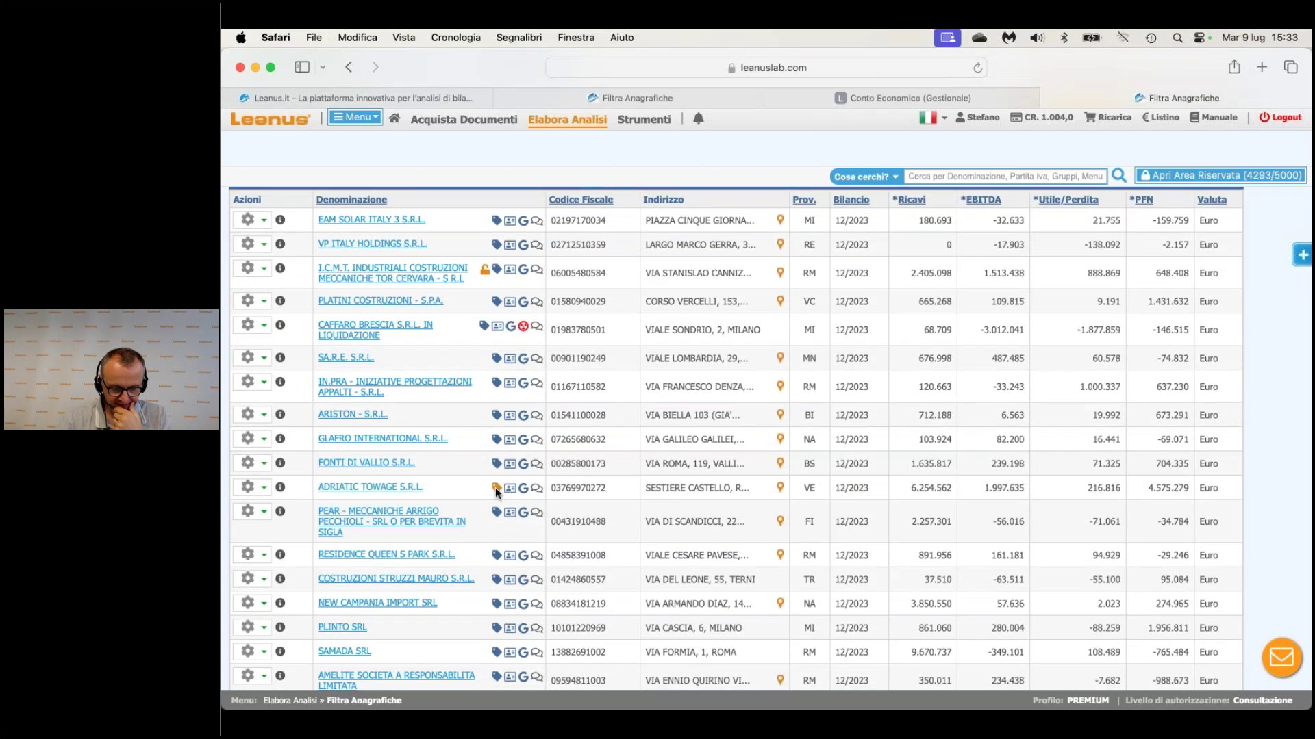
{"action": "mouse_move", "coordinate": [495, 488]}
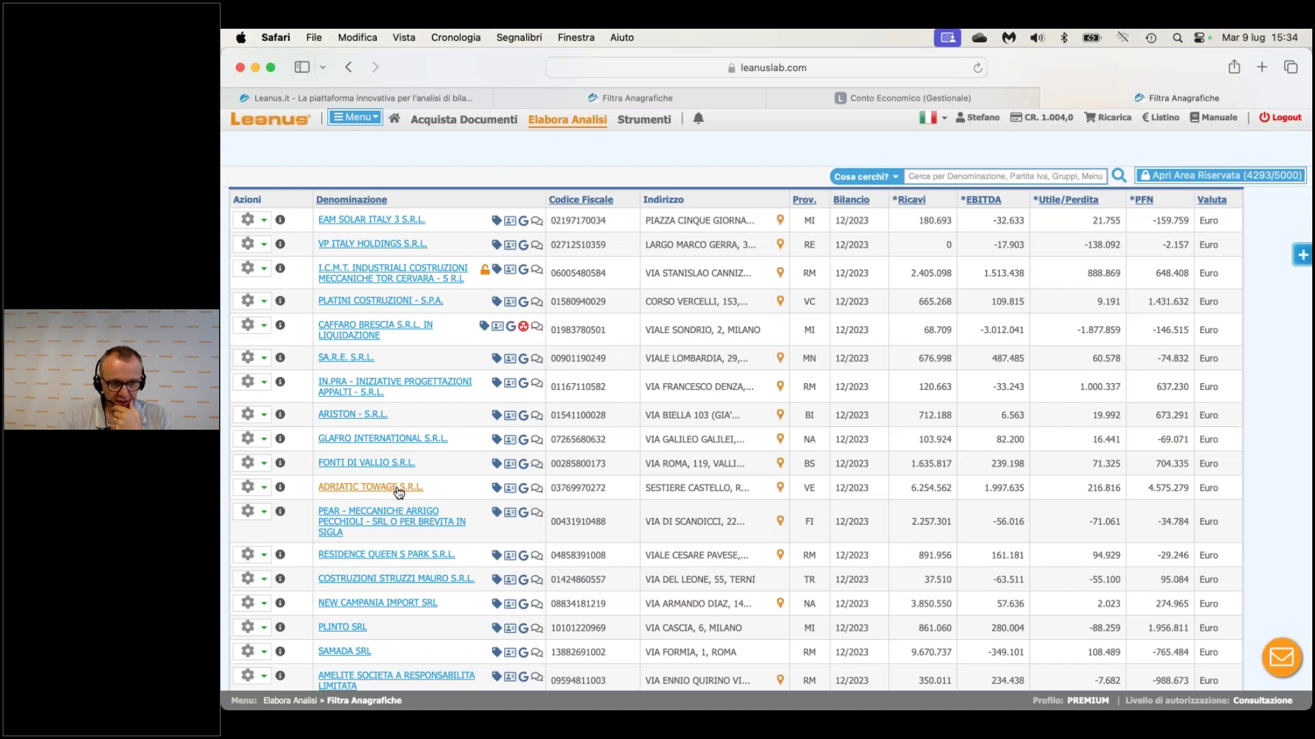
{"action": "left_click", "coordinate": [369, 487]}
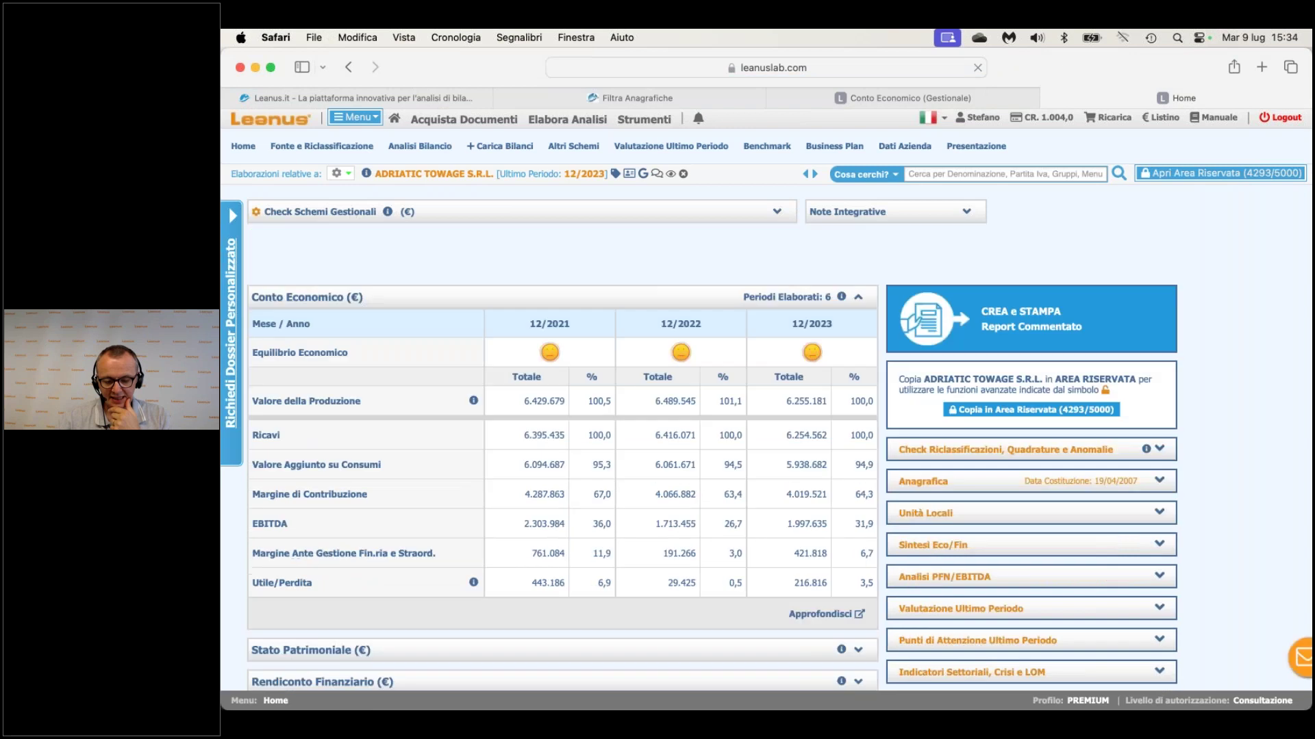
Copy the ADRIATIC TOWAGE analysis to the Area Riservata, enter it there and confirm the copy.
{"action": "left_click", "coordinate": [339, 174]}
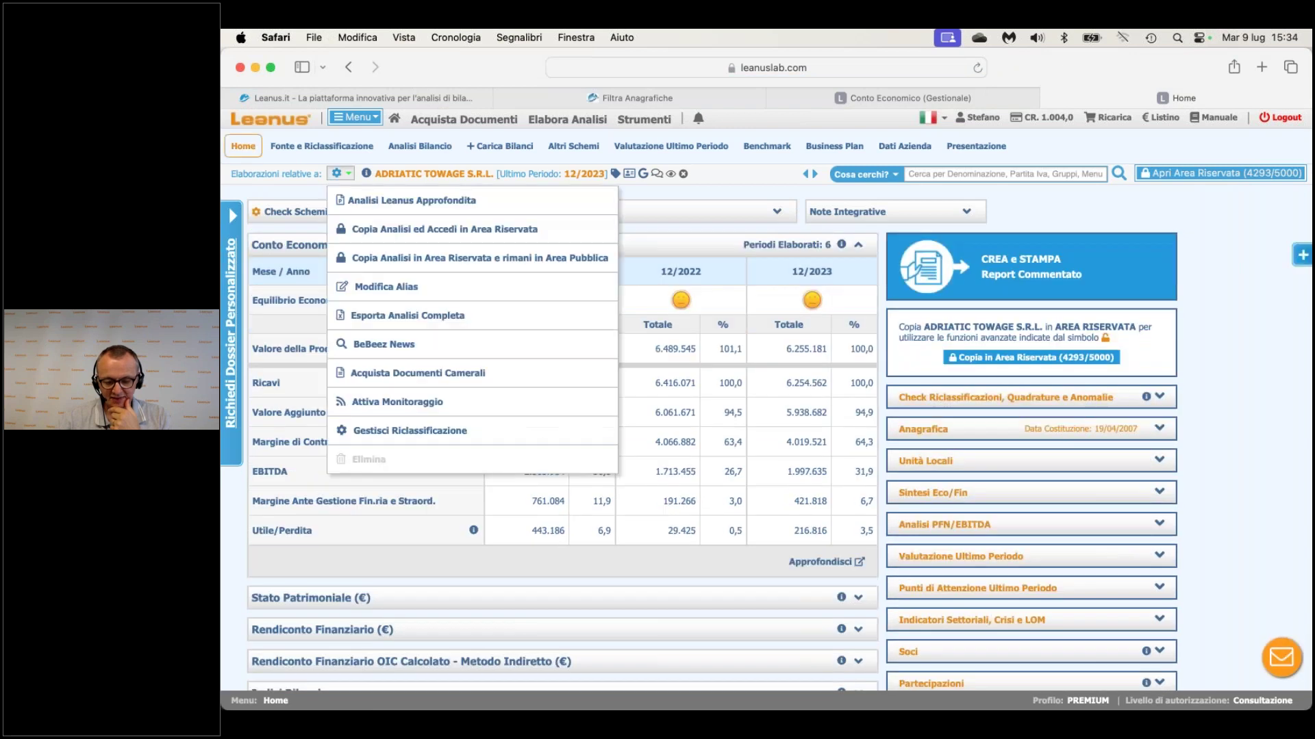
{"action": "left_click", "coordinate": [399, 231]}
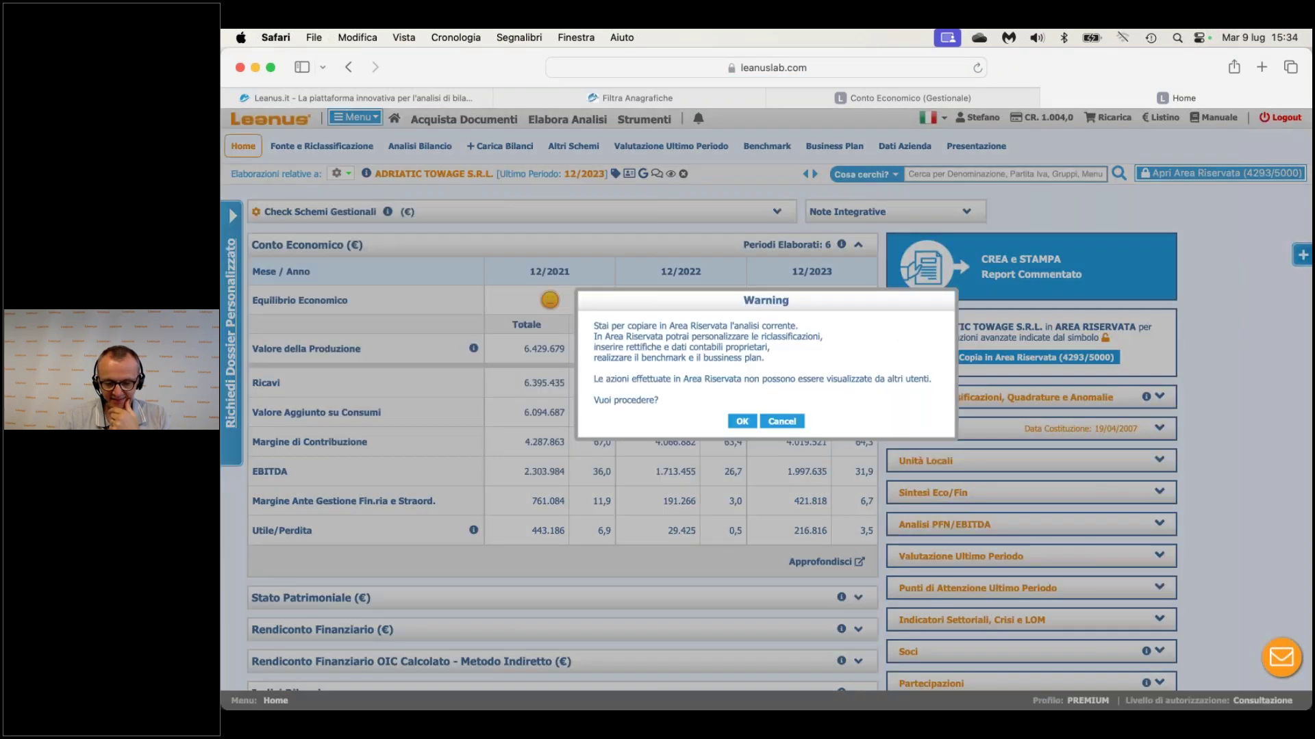
{"action": "left_click", "coordinate": [743, 422]}
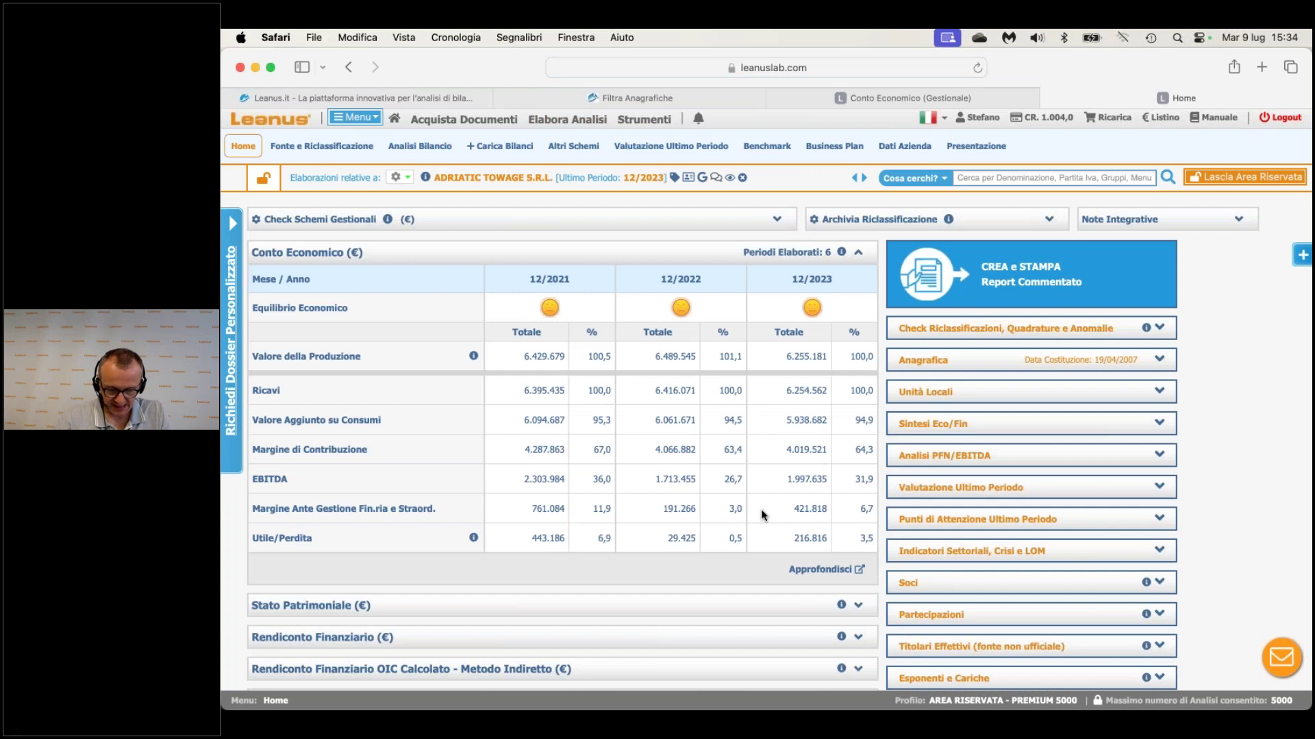
Open the detailed Stato Patrimoniale from its summary and inspect the source accounts of 13 - Debiti Finanziari Breve Termine.
{"action": "left_click", "coordinate": [856, 607]}
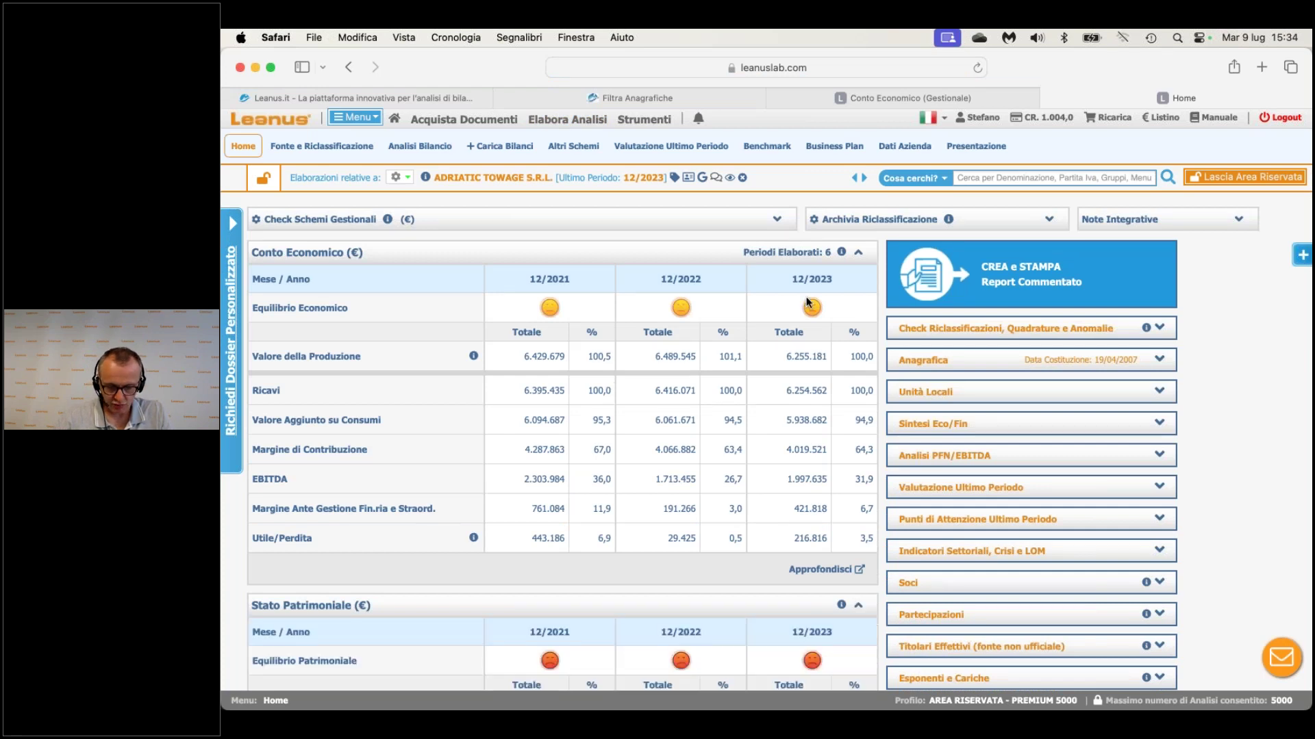
{"action": "left_click", "coordinate": [858, 255]}
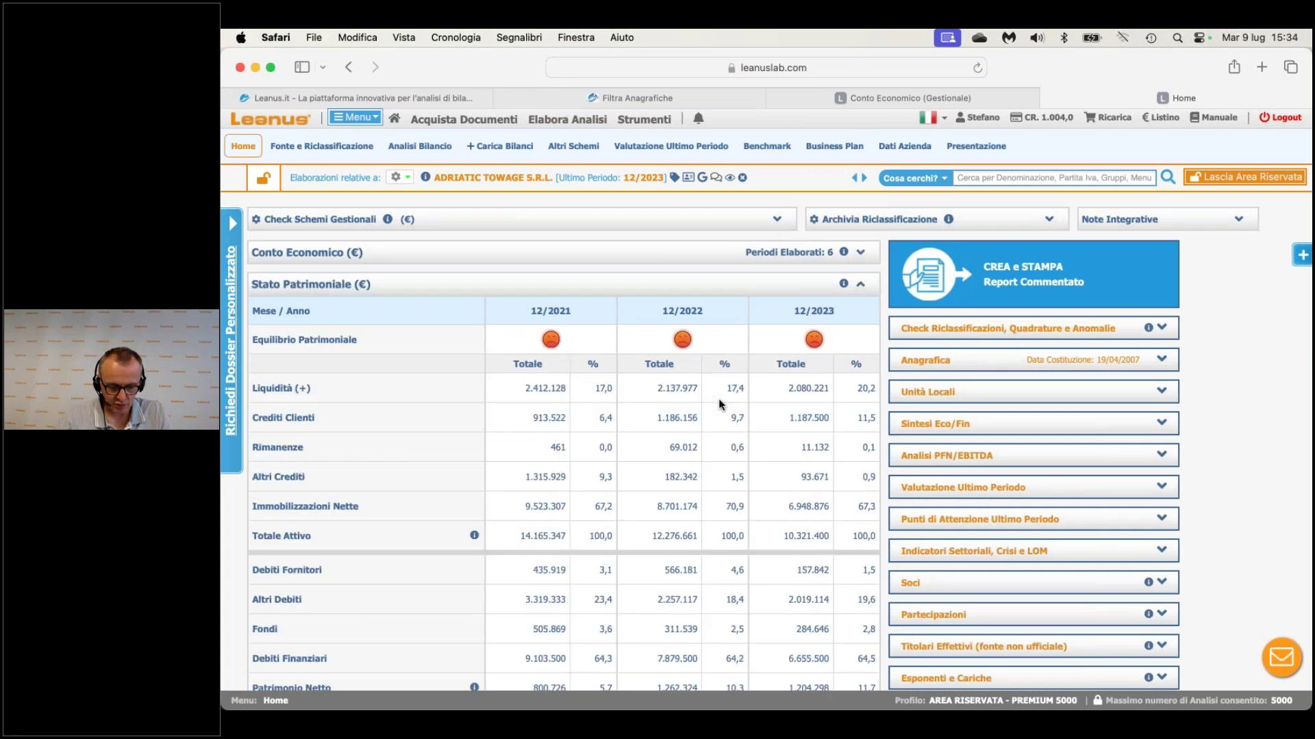
{"action": "scroll", "coordinate": [718, 399], "scroll_direction": "down", "scroll_amount": 3}
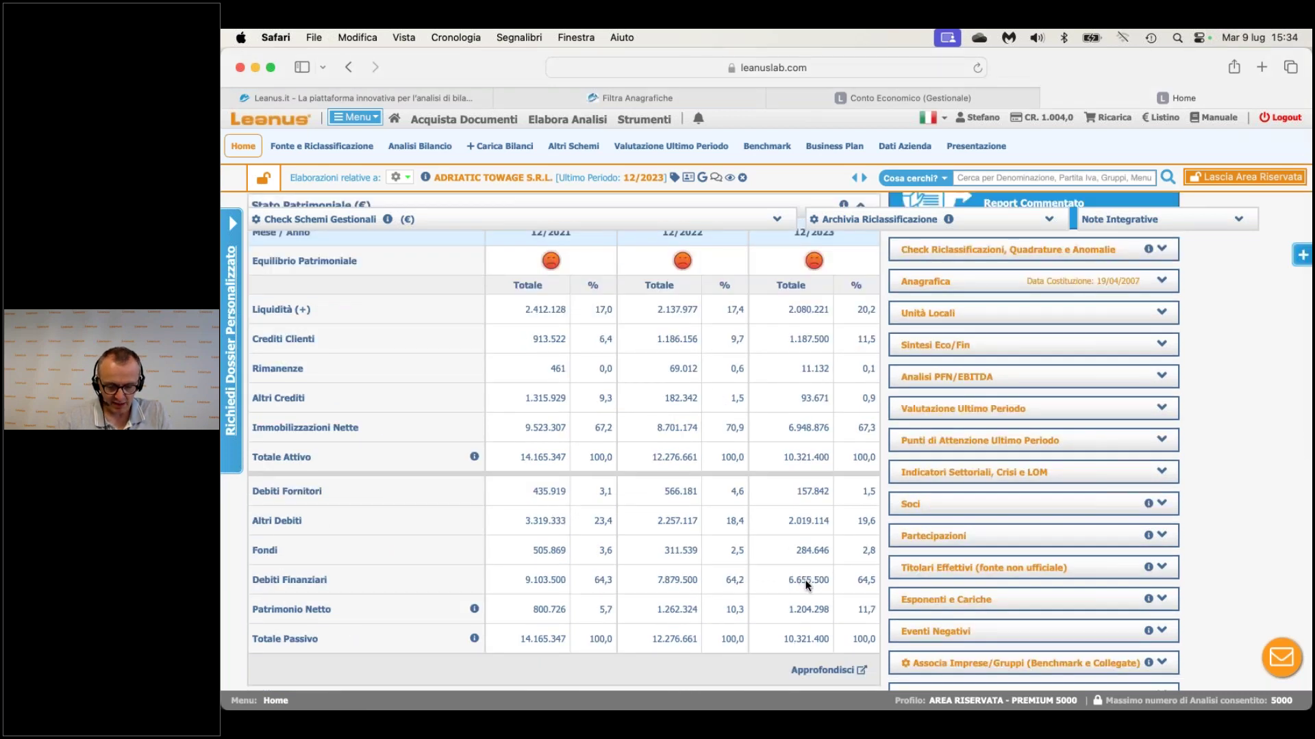
{"action": "left_click", "coordinate": [810, 669]}
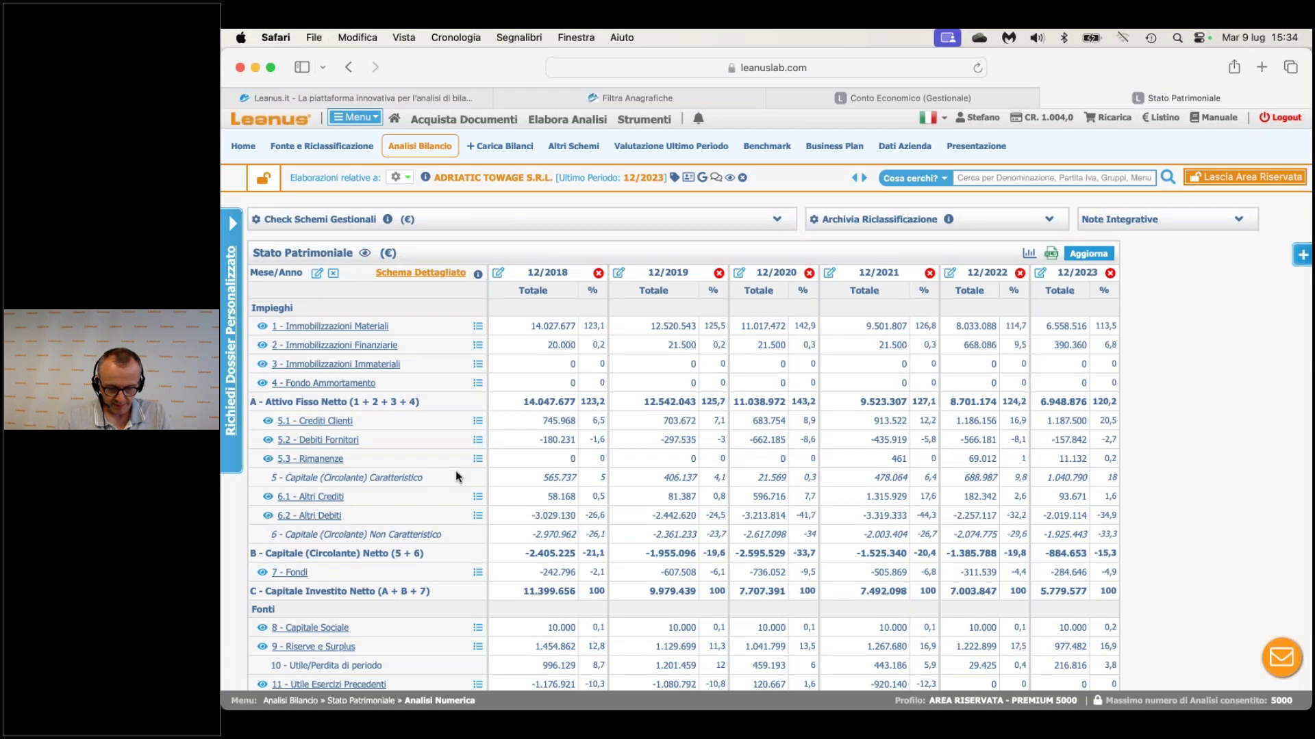
{"action": "scroll", "coordinate": [455, 477], "scroll_direction": "down", "scroll_amount": 5}
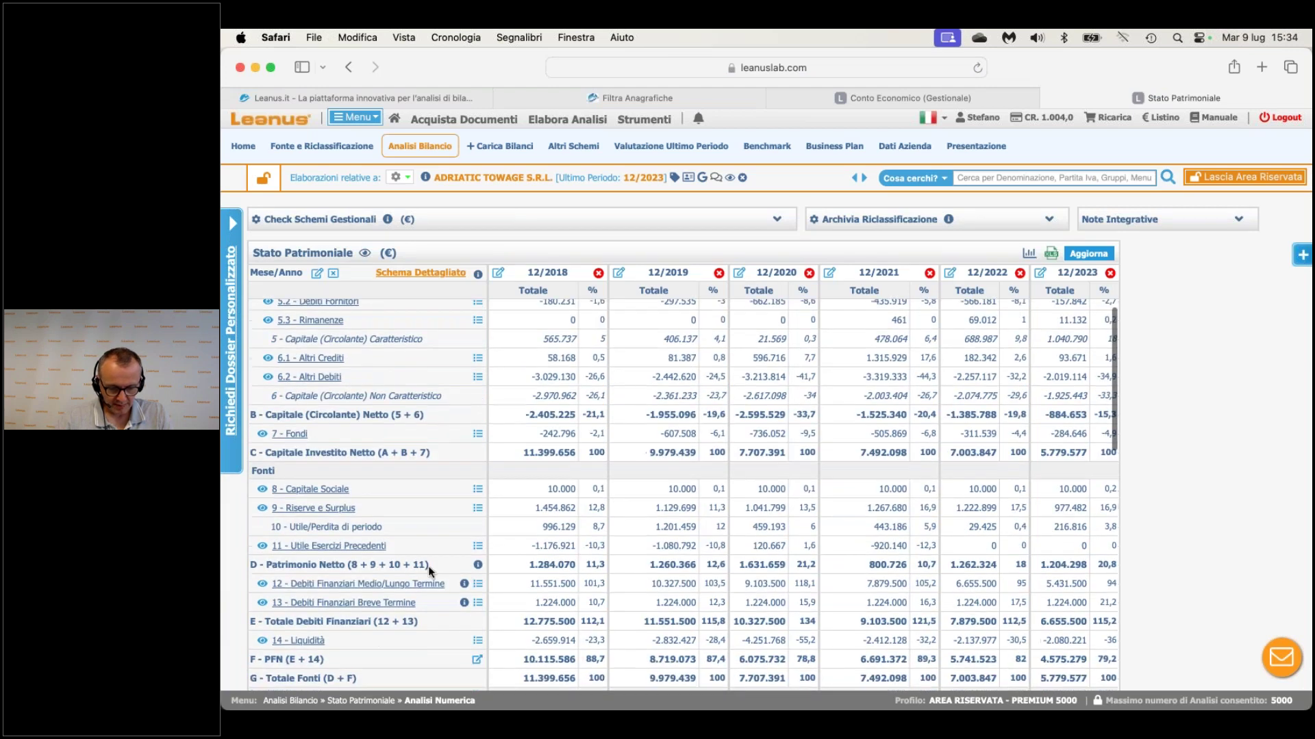
{"action": "left_click", "coordinate": [387, 604]}
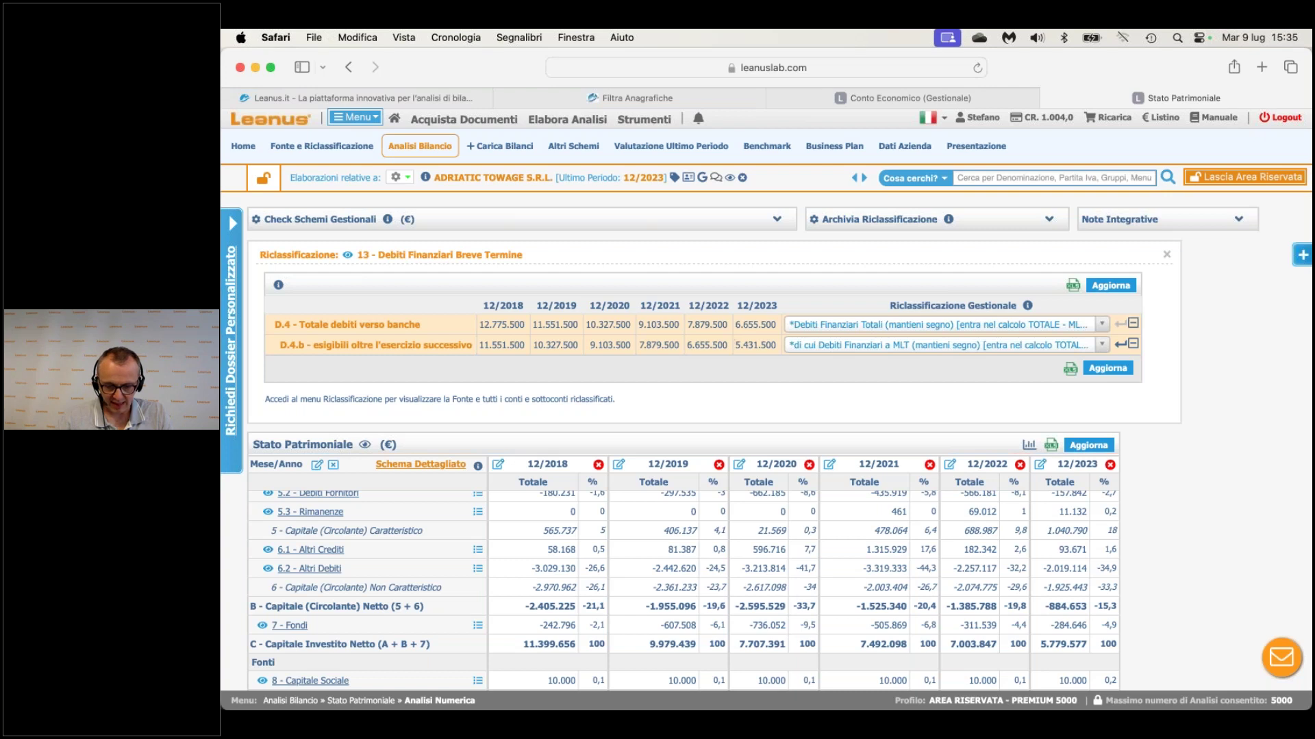
Close the account breakdown and examine the 12/2023 medium/long-term debt, PFN and PFN/EBITDA in the Stato Patrimoniale.
{"action": "left_click", "coordinate": [1166, 254]}
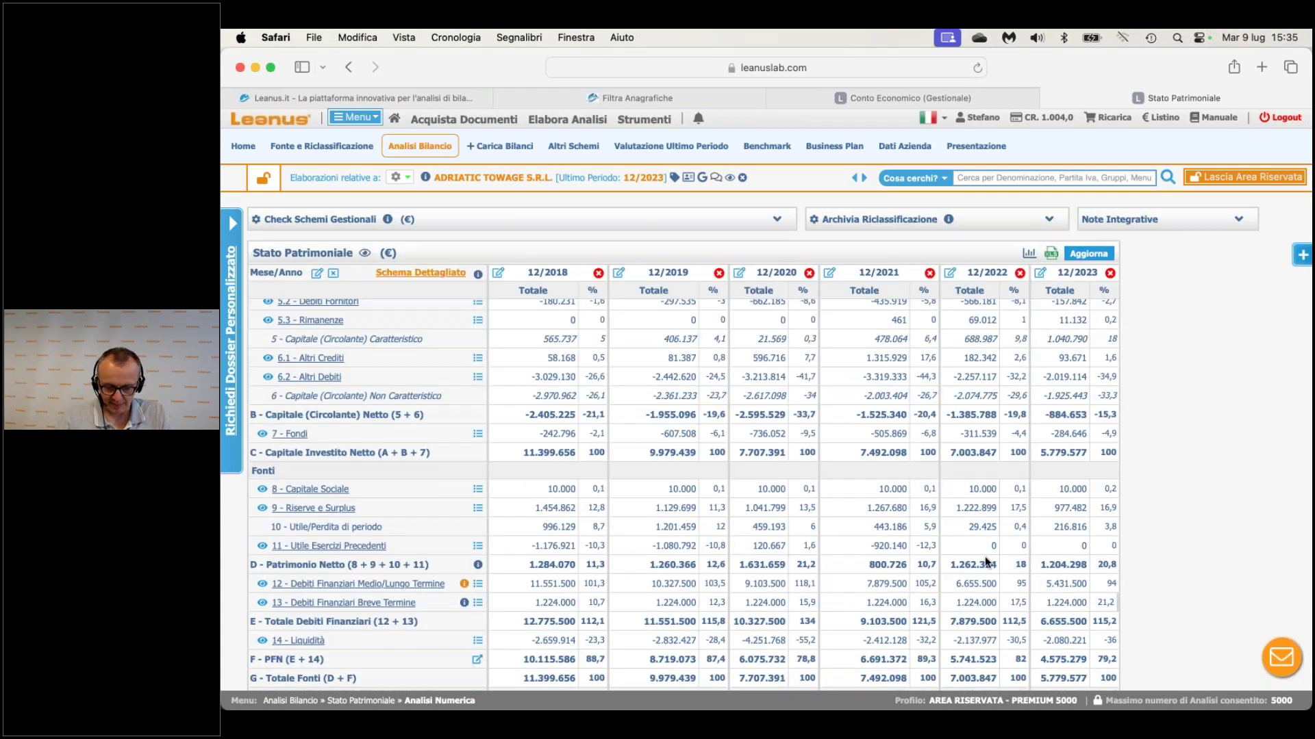
{"action": "double_click", "coordinate": [1056, 584]}
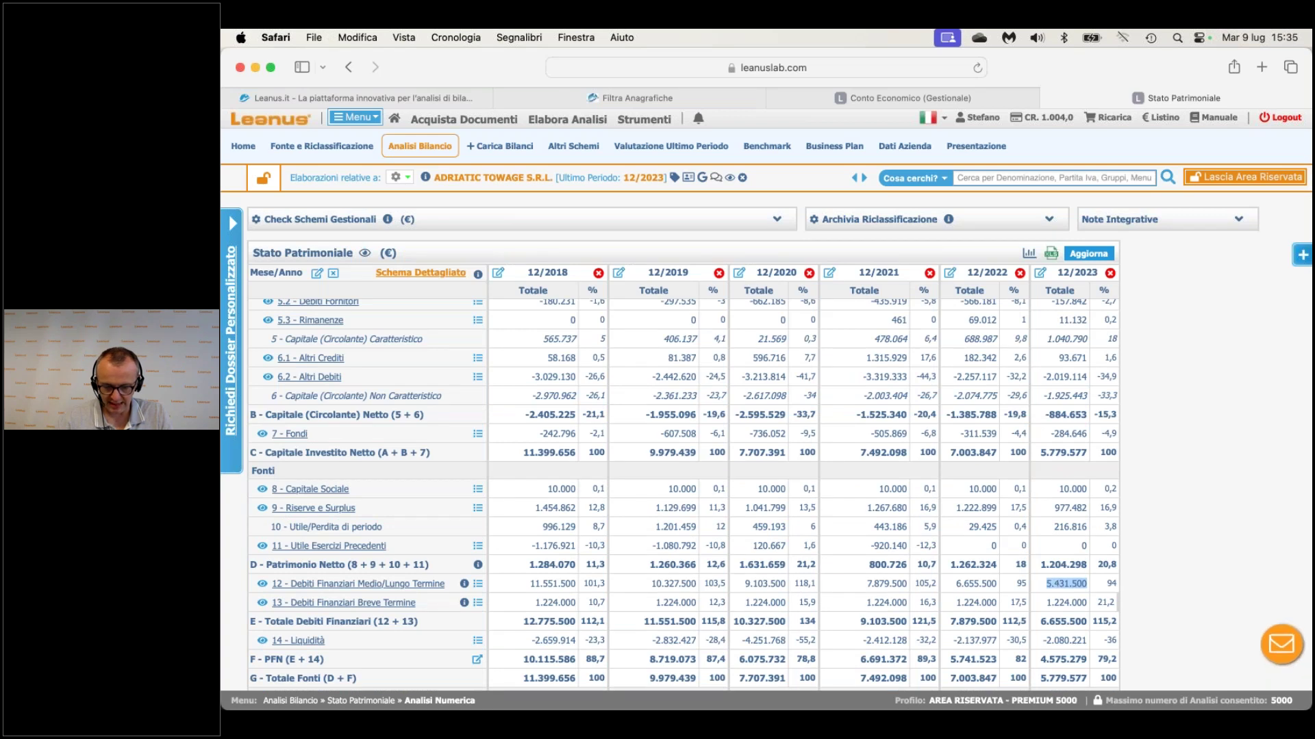
{"action": "double_click", "coordinate": [1060, 659]}
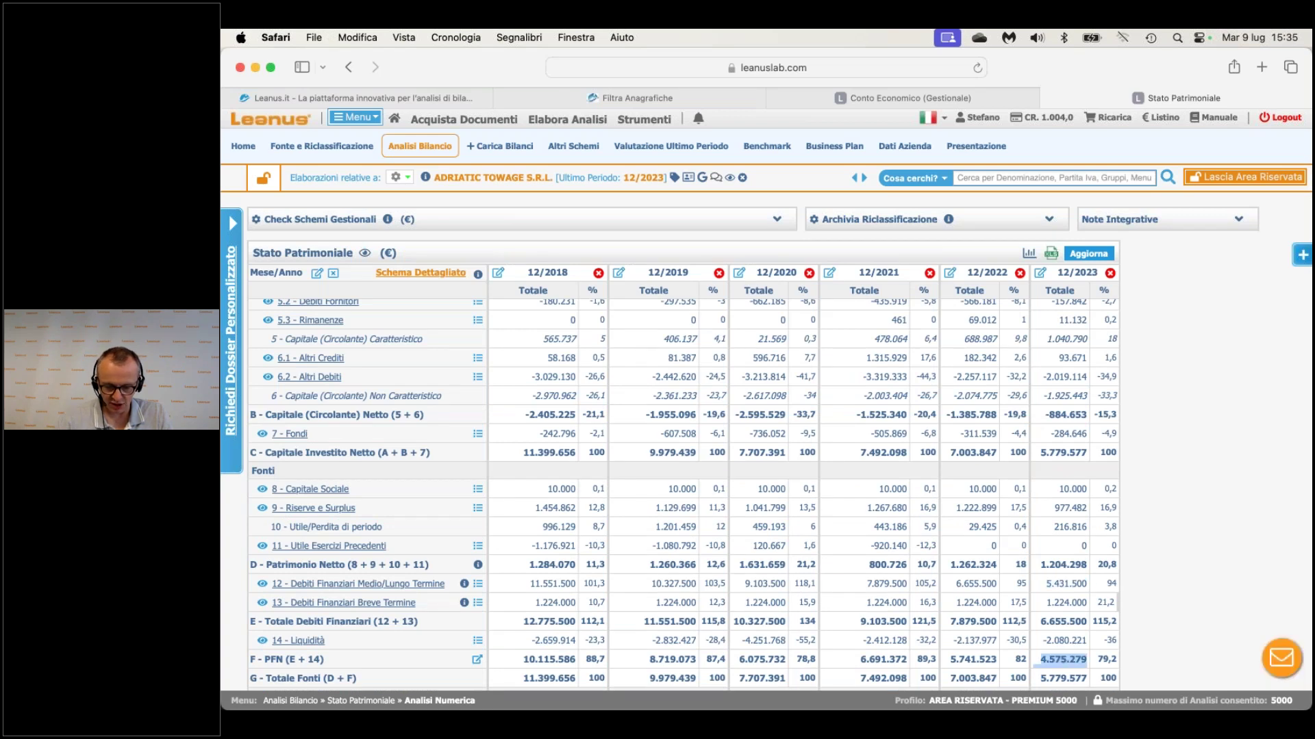
{"action": "scroll", "coordinate": [684, 493], "scroll_direction": "down", "scroll_amount": 8}
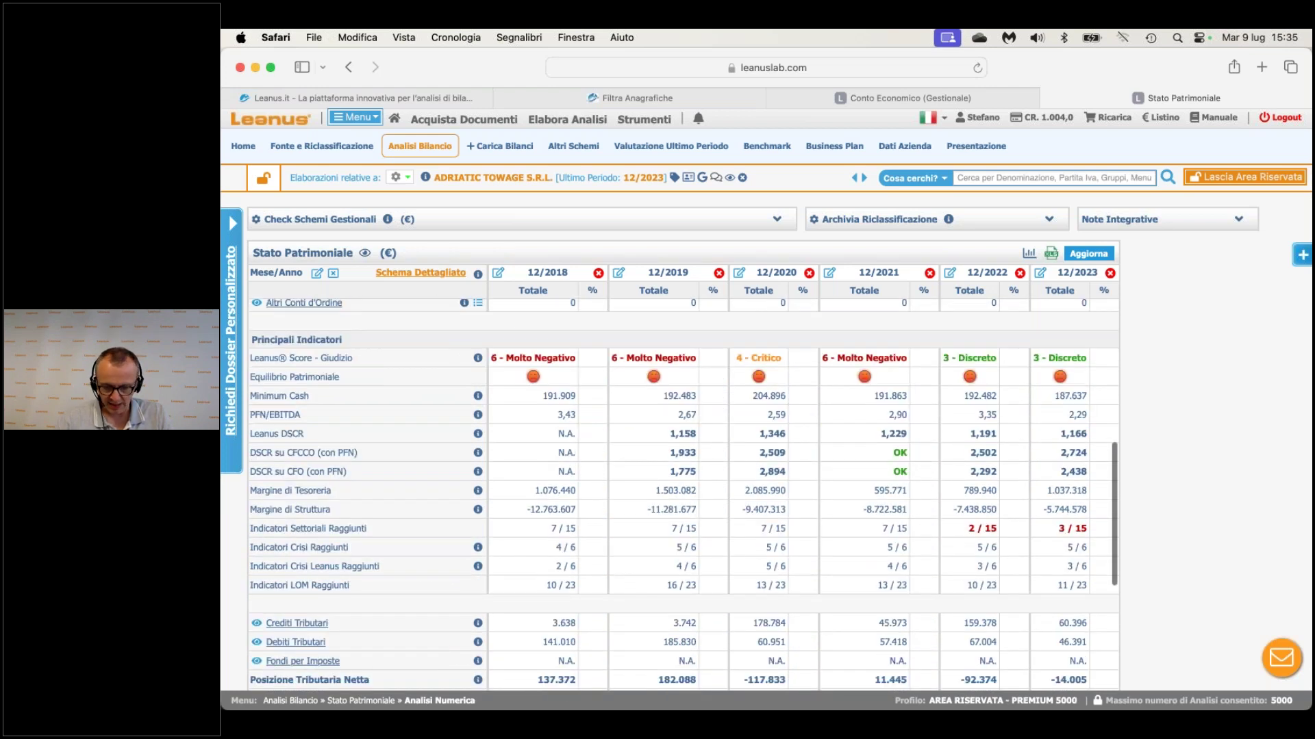
{"action": "double_click", "coordinate": [1077, 415]}
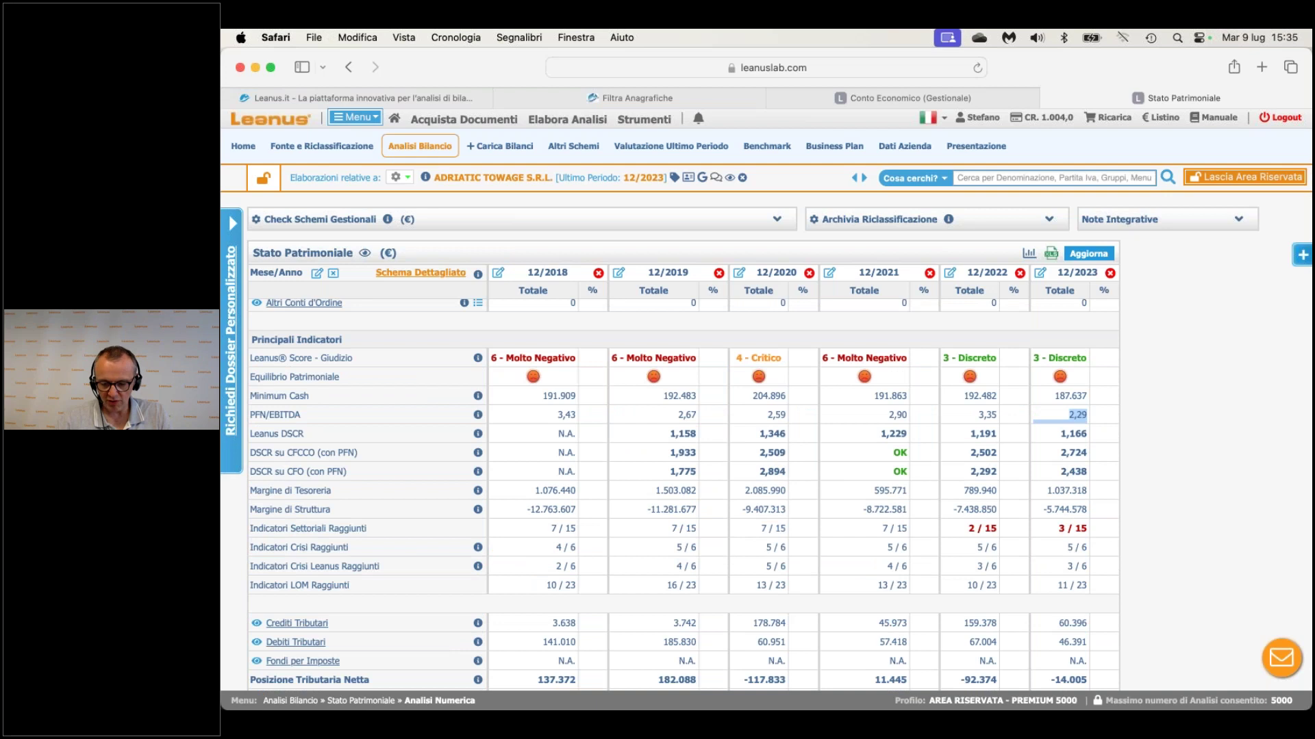
{"action": "scroll", "coordinate": [684, 495], "scroll_direction": "up", "scroll_amount": 10}
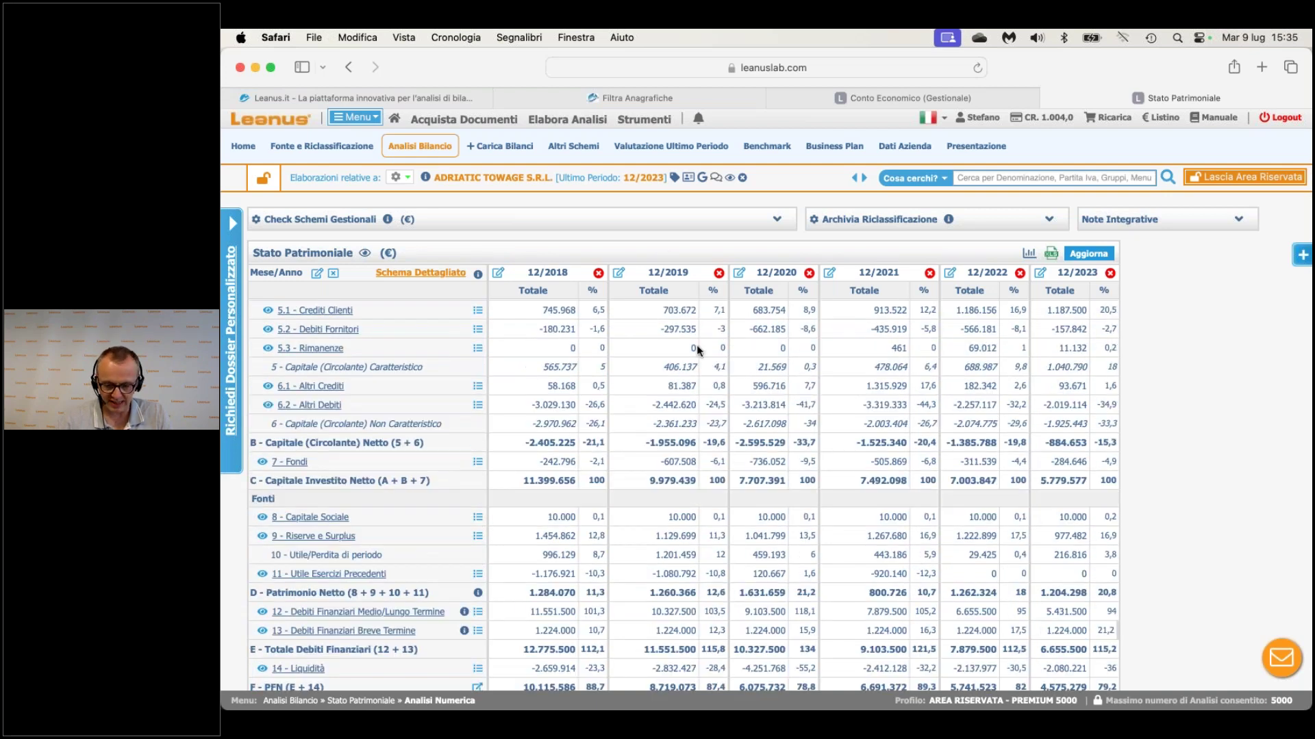
In 6.2 - Altri Debiti, reclassify D.3 - Totale debiti verso soci per finanziamenti as Debiti Finanziari a MLT (mantieni segno) and update the scheme.
{"action": "scroll", "coordinate": [520, 383], "scroll_direction": "up", "scroll_amount": 1}
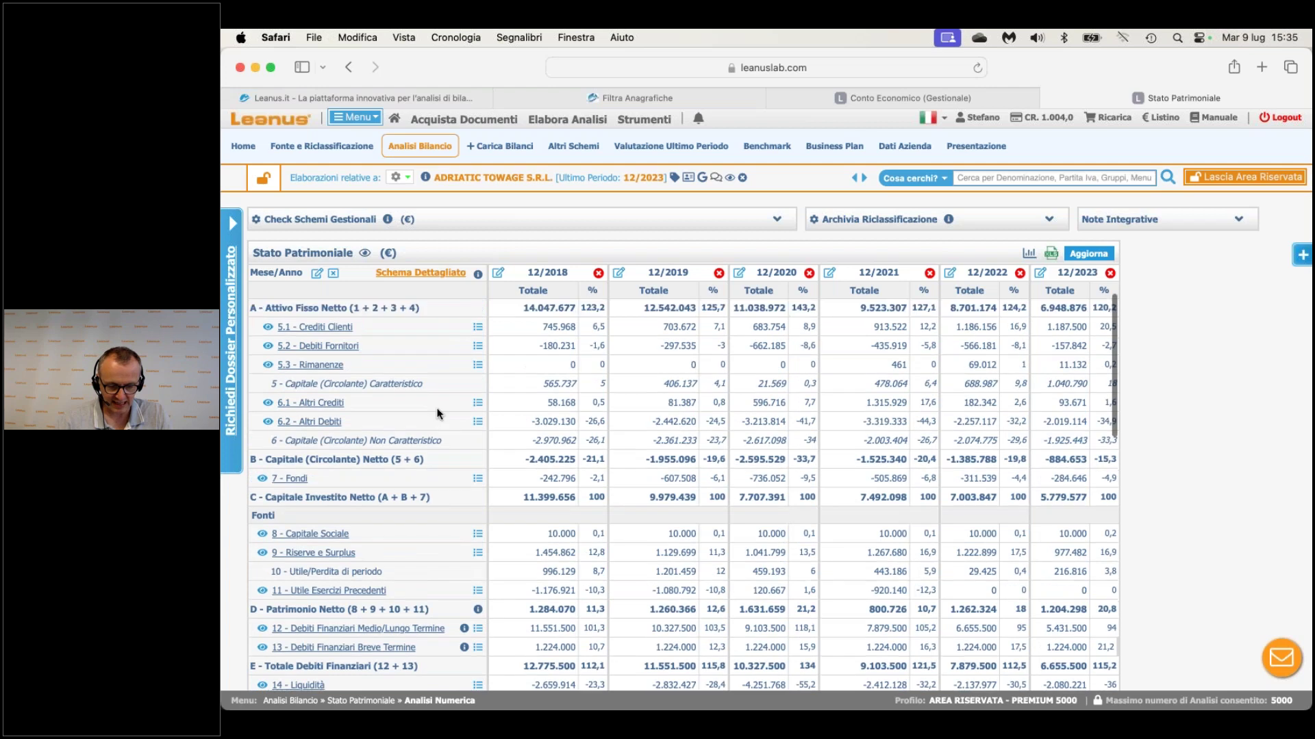
{"action": "left_click", "coordinate": [328, 422]}
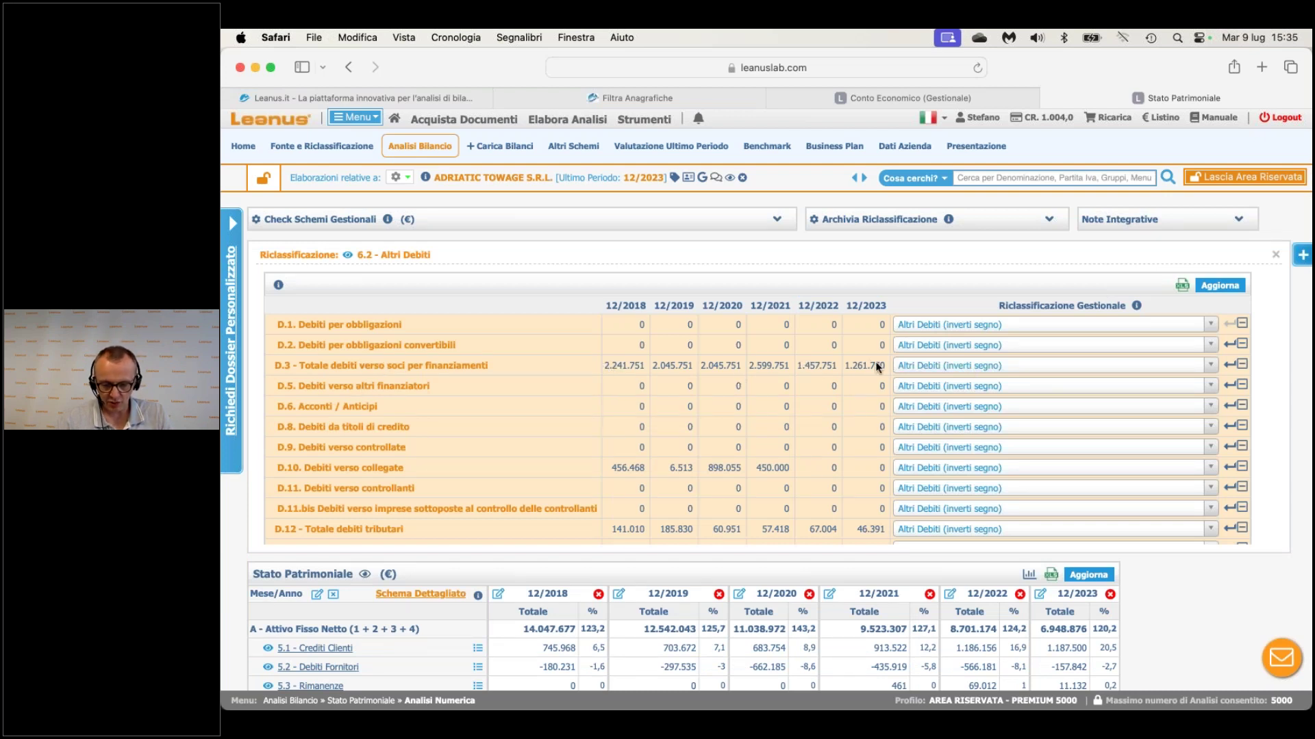
{"action": "left_click", "coordinate": [1210, 363]}
{"action": "type", "text": "fin"}
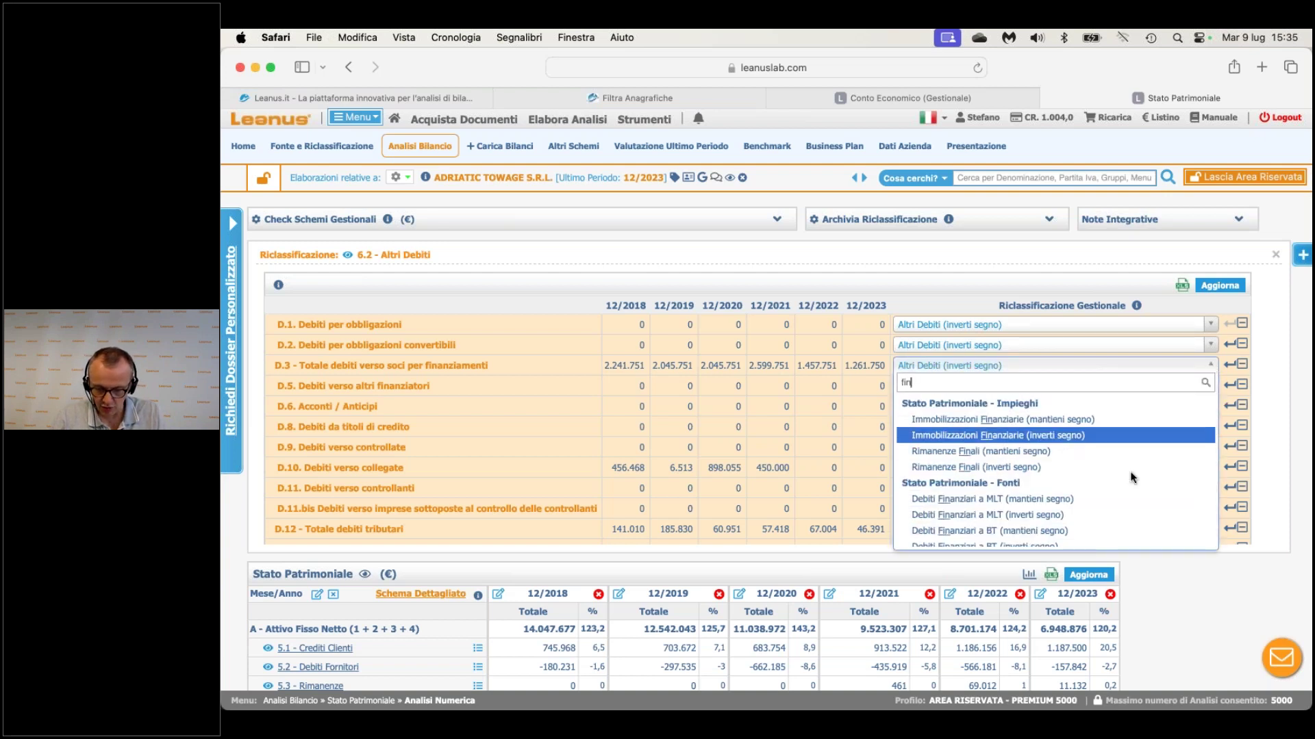
{"action": "scroll", "coordinate": [1129, 471], "scroll_direction": "down", "scroll_amount": 1}
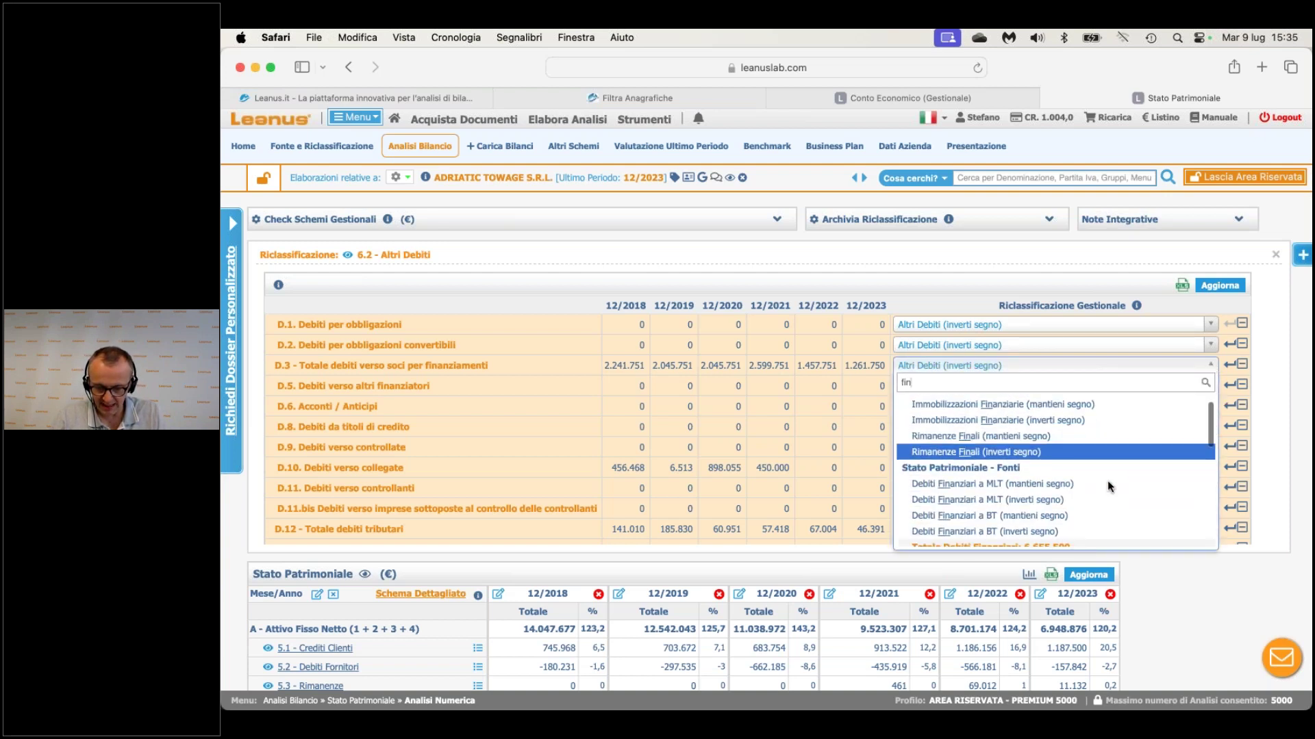
{"action": "left_click", "coordinate": [1107, 481]}
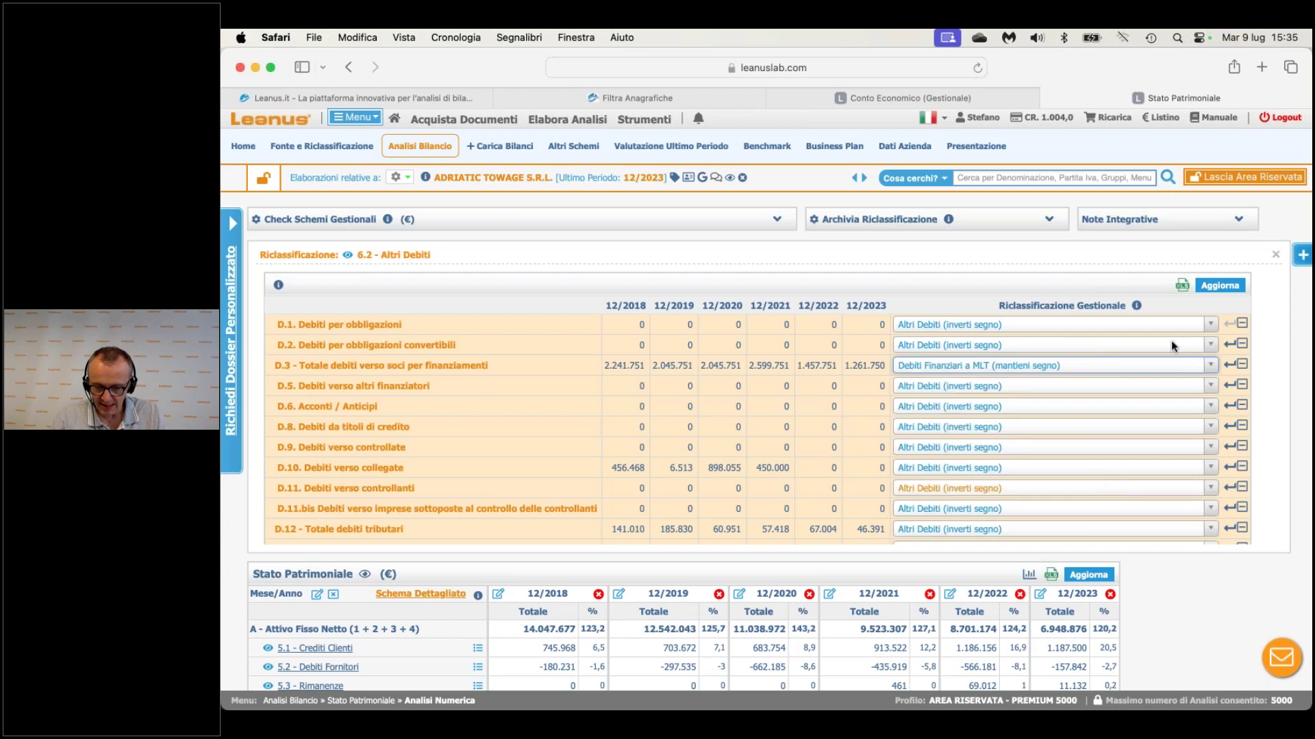
{"action": "left_click", "coordinate": [1225, 286]}
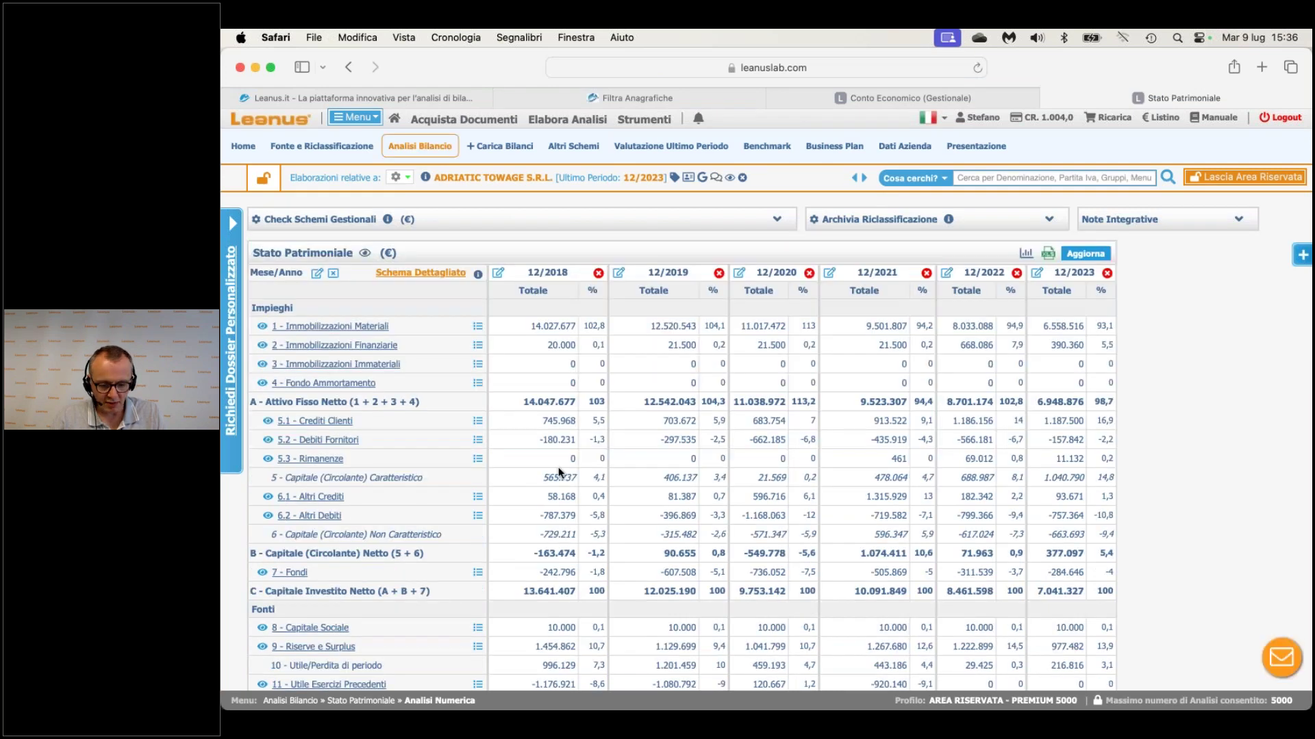
Check the 12/2023 total financial debt and PFN/EBITDA in the reclassified Stato Patrimoniale.
{"action": "scroll", "coordinate": [558, 467], "scroll_direction": "down", "scroll_amount": 5}
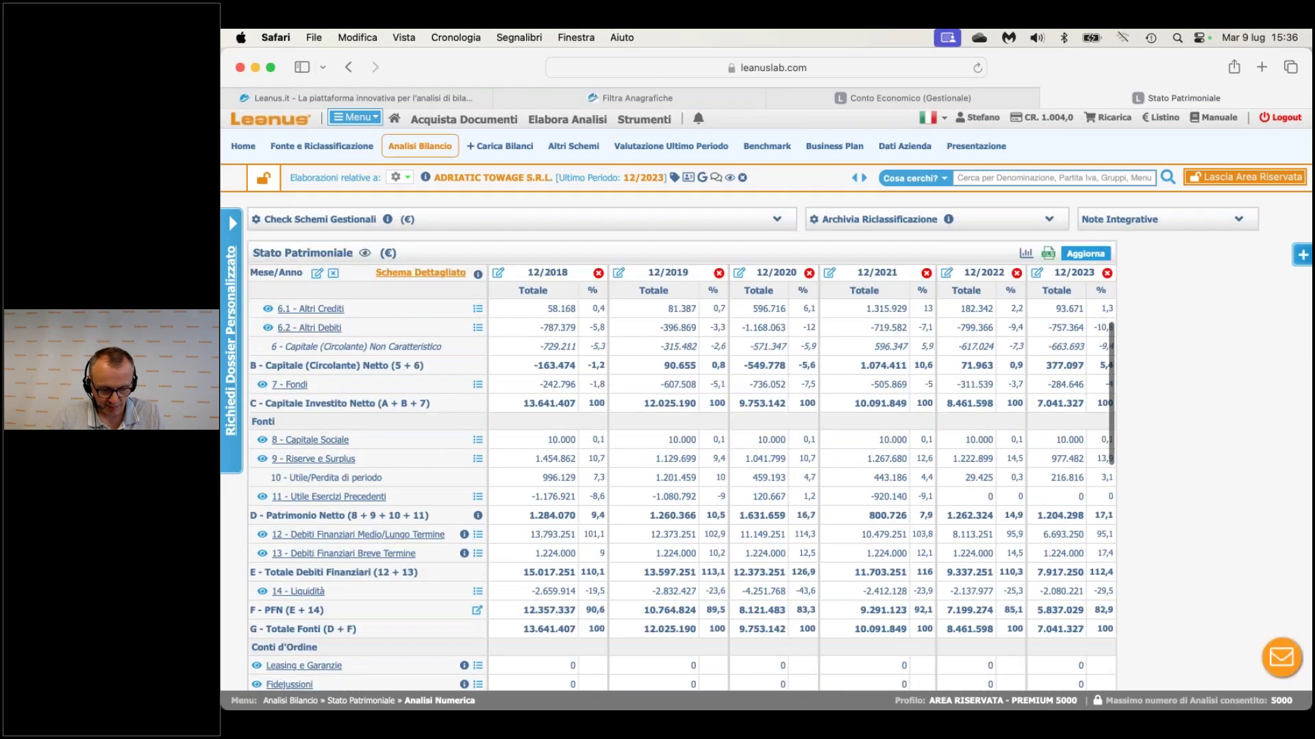
{"action": "double_click", "coordinate": [1048, 572]}
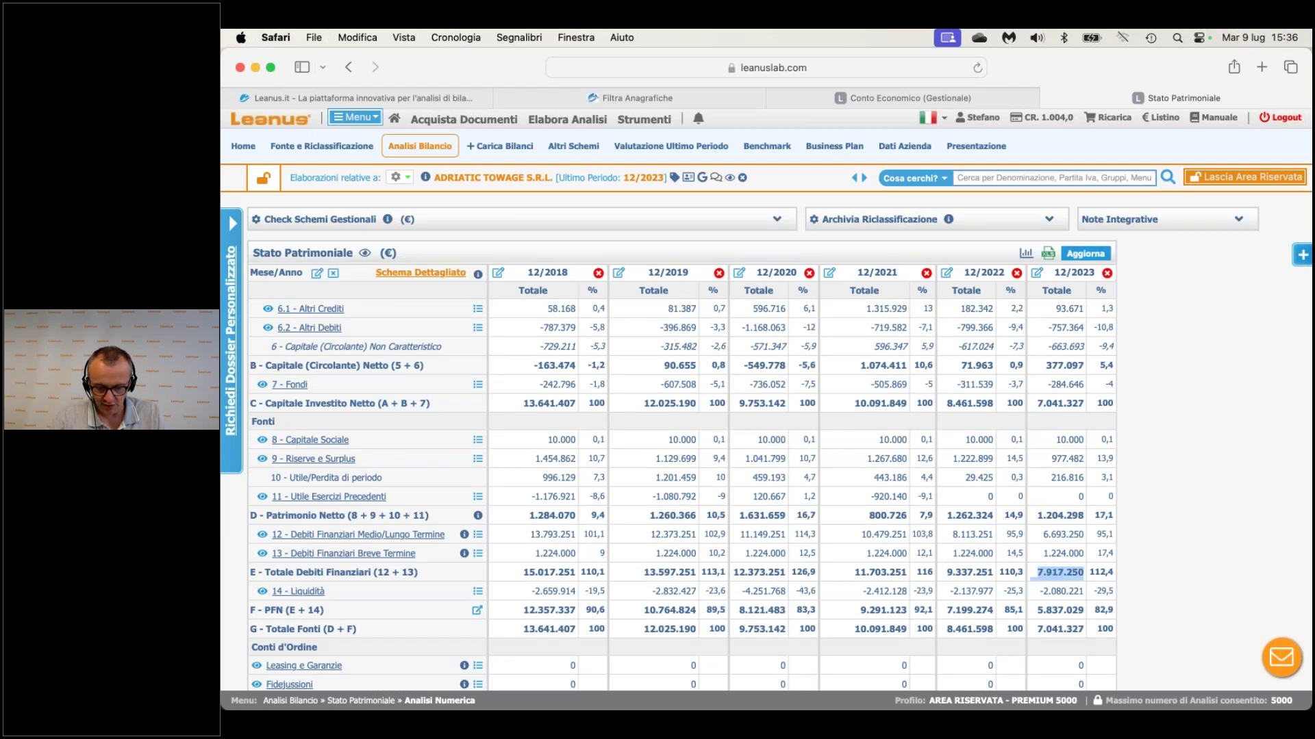
{"action": "scroll", "coordinate": [1048, 572], "scroll_direction": "down", "scroll_amount": 8}
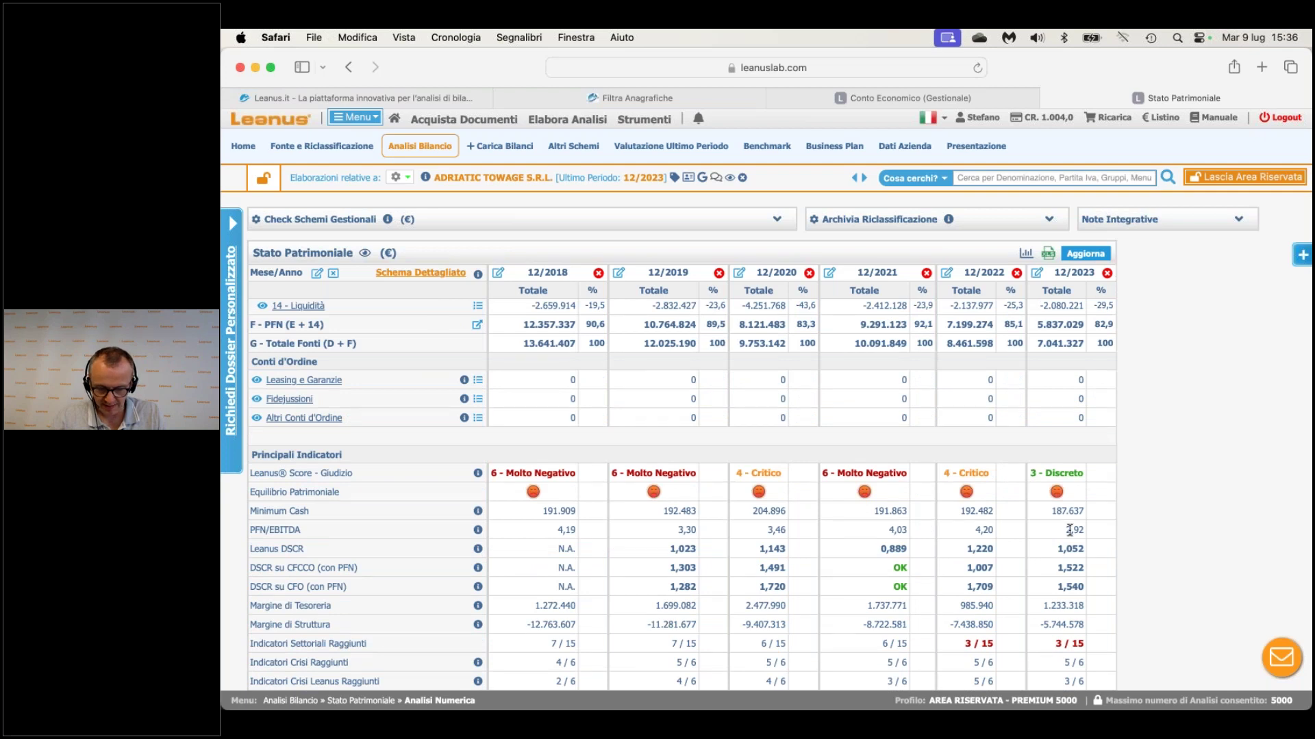
{"action": "double_click", "coordinate": [1070, 530]}
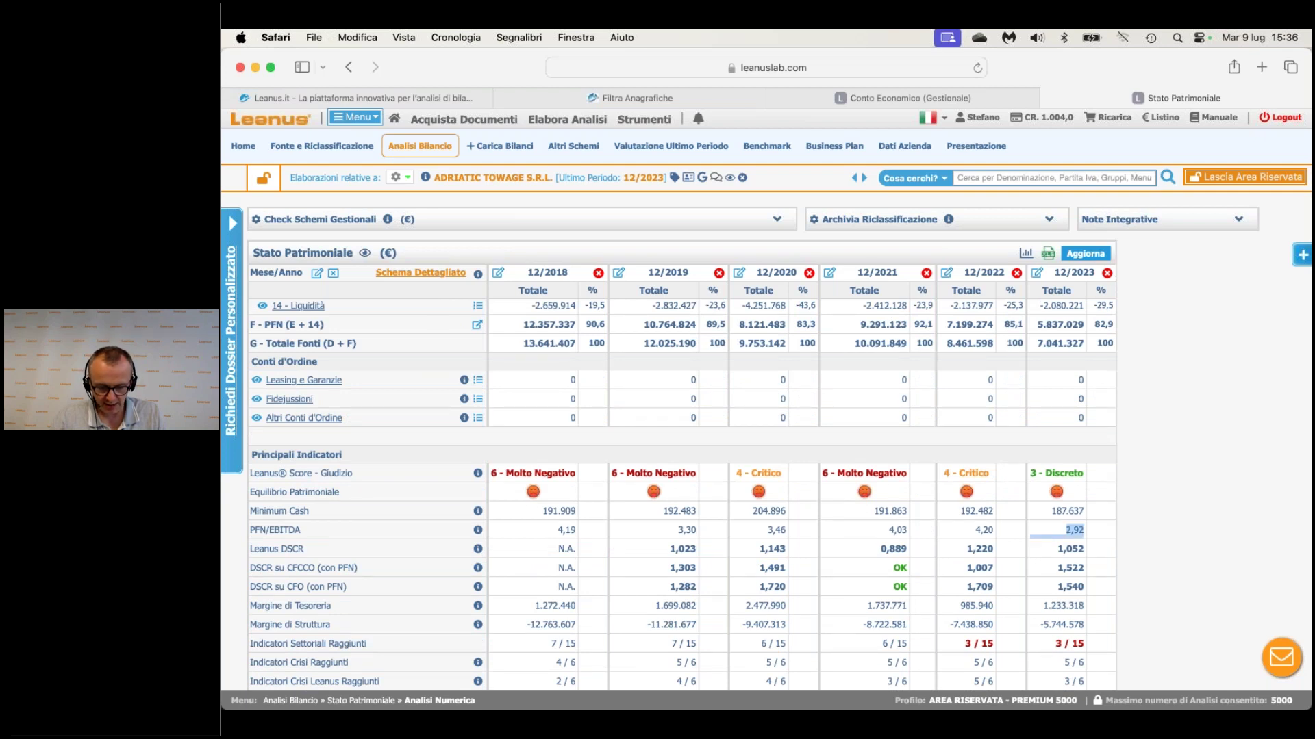
{"action": "mouse_move", "coordinate": [477, 531]}
{"action": "scroll", "coordinate": [682, 495], "scroll_direction": "up", "scroll_amount": 10}
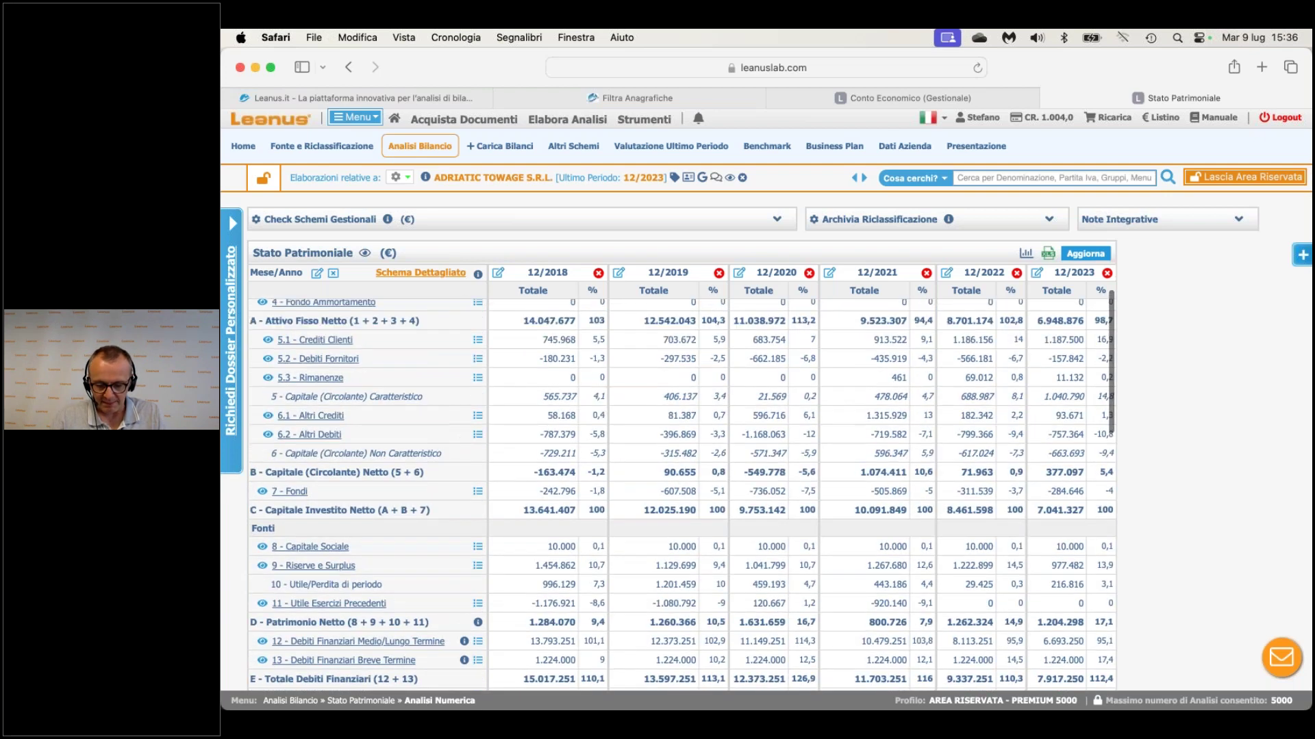
{"action": "scroll", "coordinate": [682, 479], "scroll_direction": "up", "scroll_amount": 3}
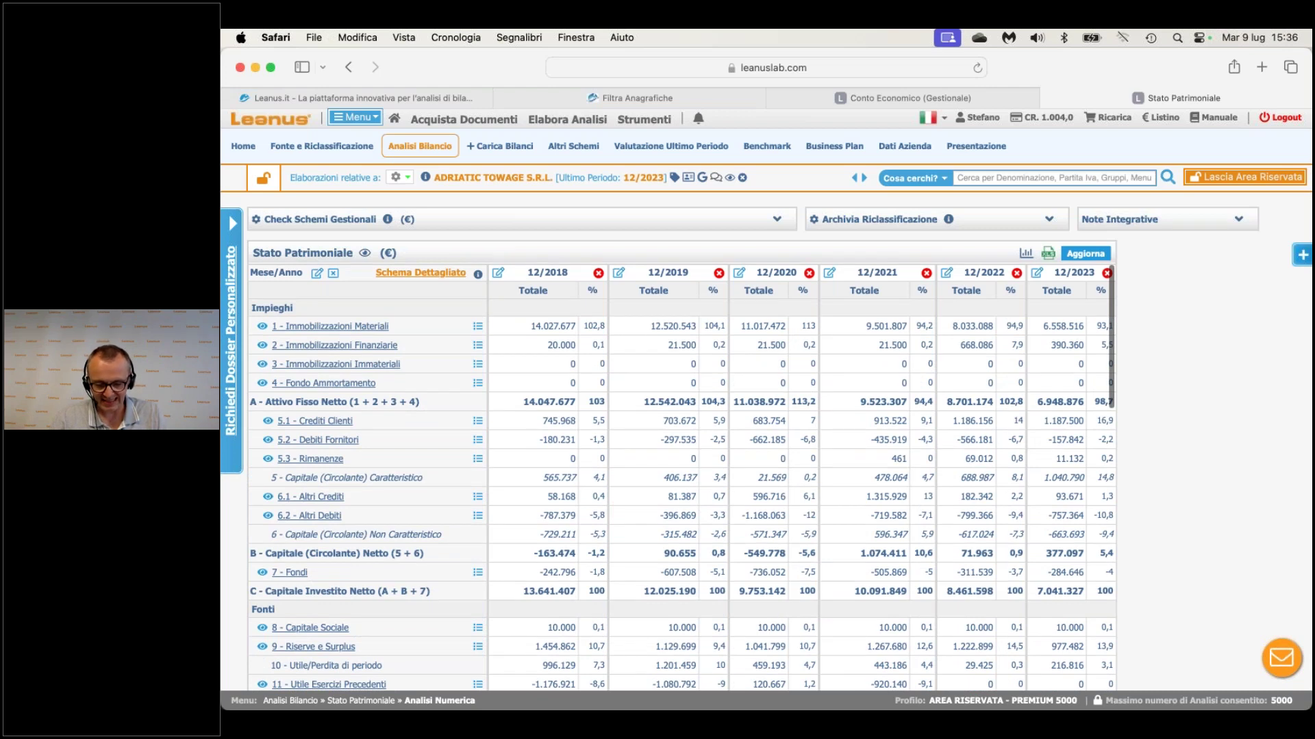
{"action": "scroll", "coordinate": [682, 493], "scroll_direction": "down", "scroll_amount": 2}
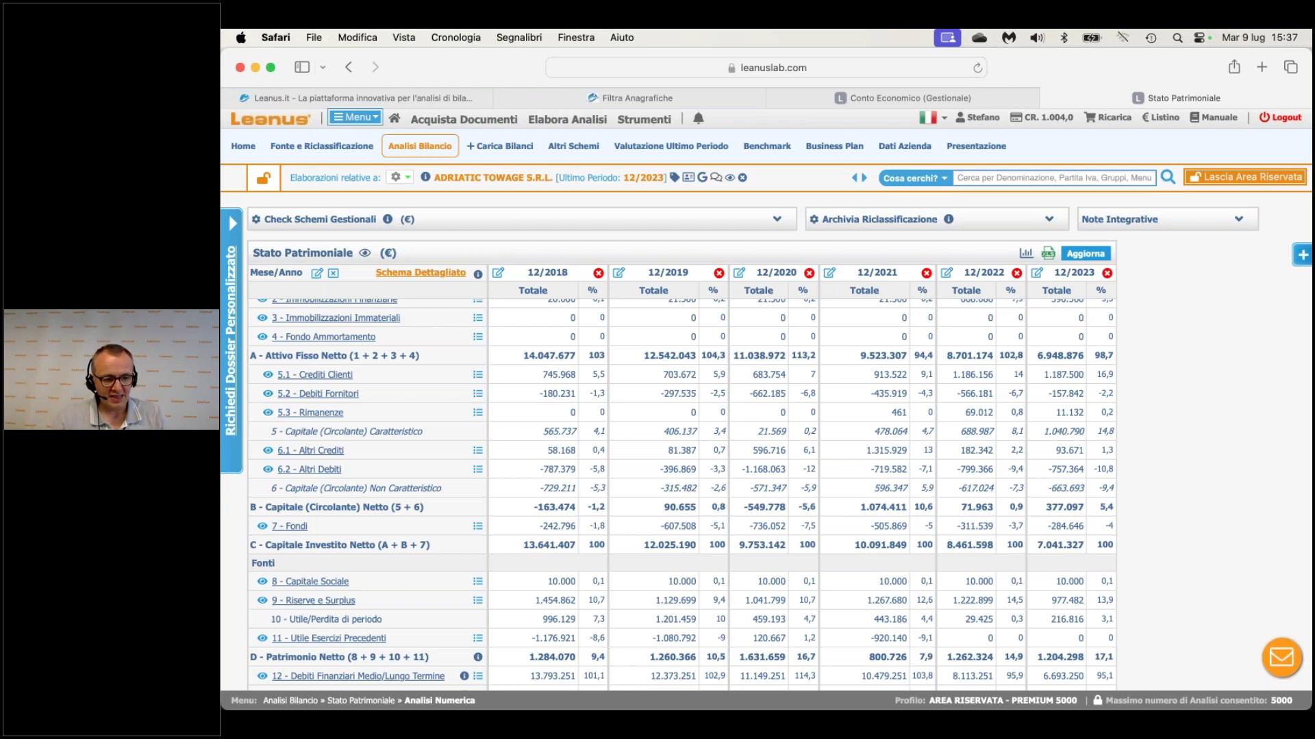
Return to the public area from the Area Riservata and load the saved filter Sessione 09072024.
{"action": "left_click", "coordinate": [1227, 178]}
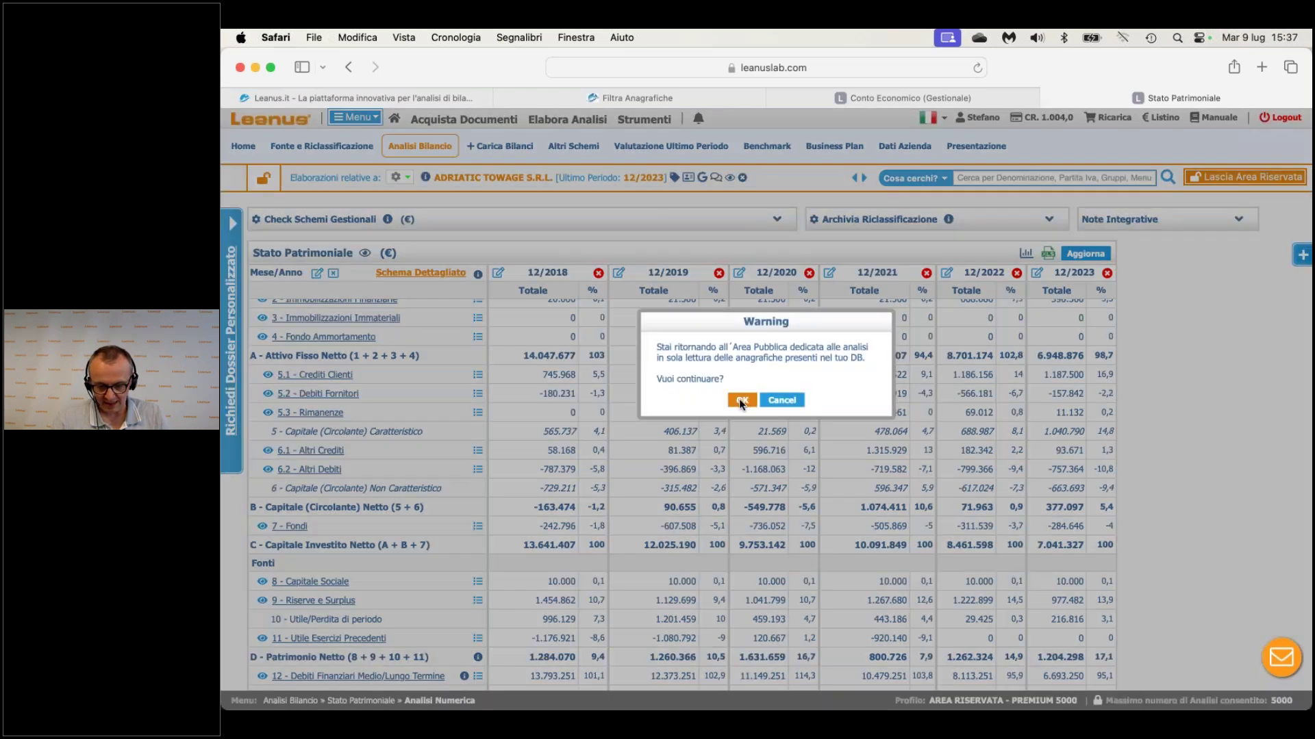
{"action": "left_click", "coordinate": [740, 401]}
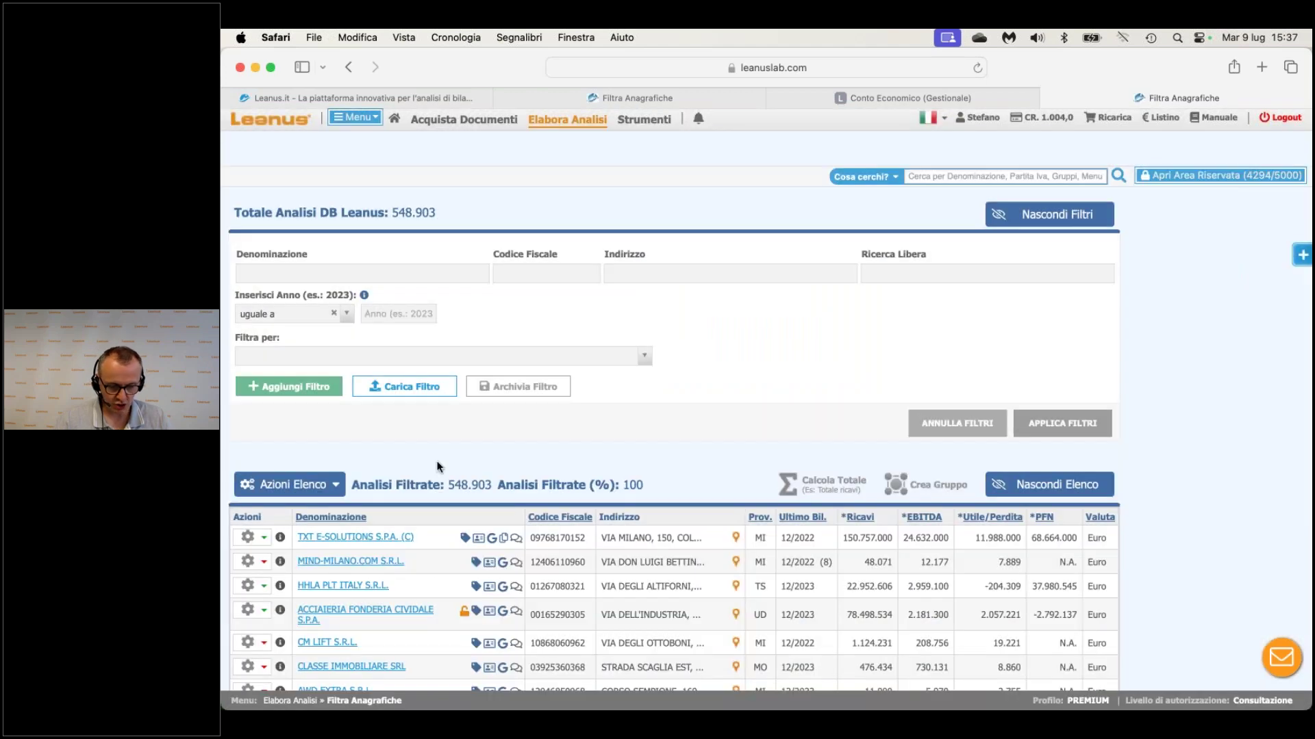
{"action": "left_click", "coordinate": [408, 388]}
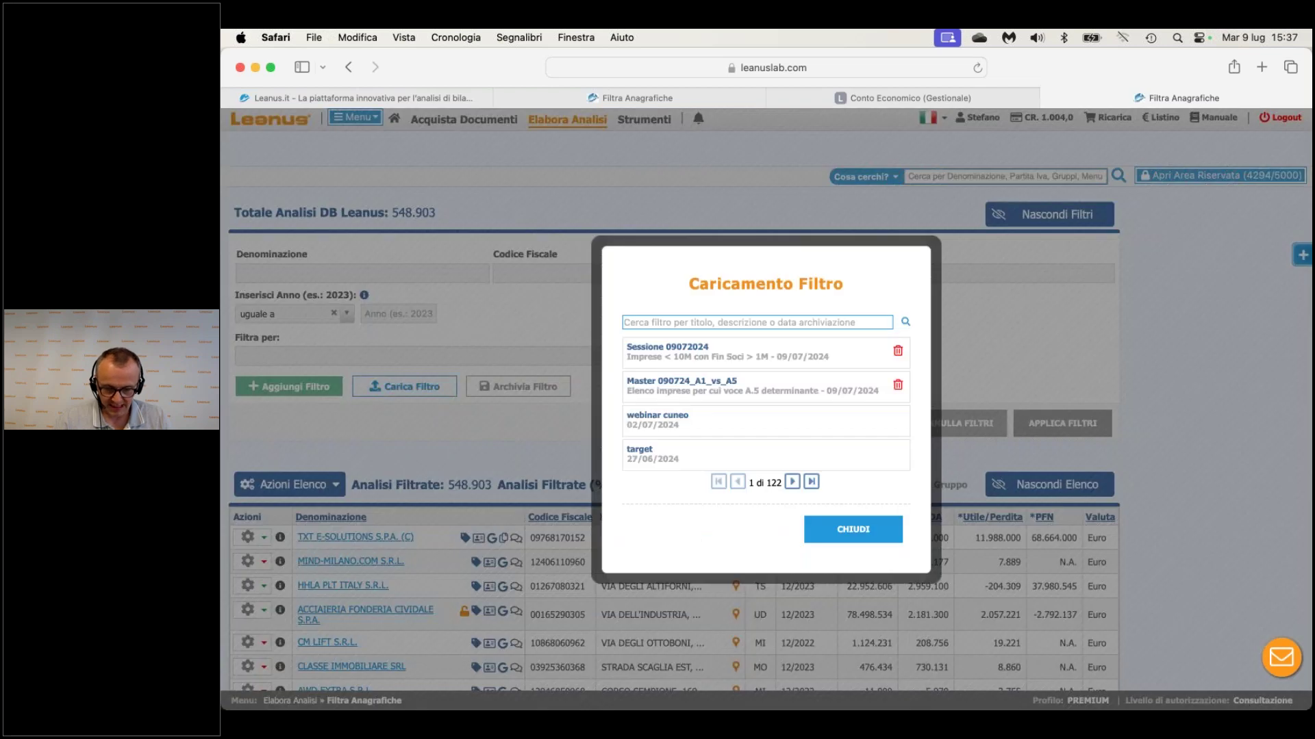
{"action": "left_click", "coordinate": [705, 358]}
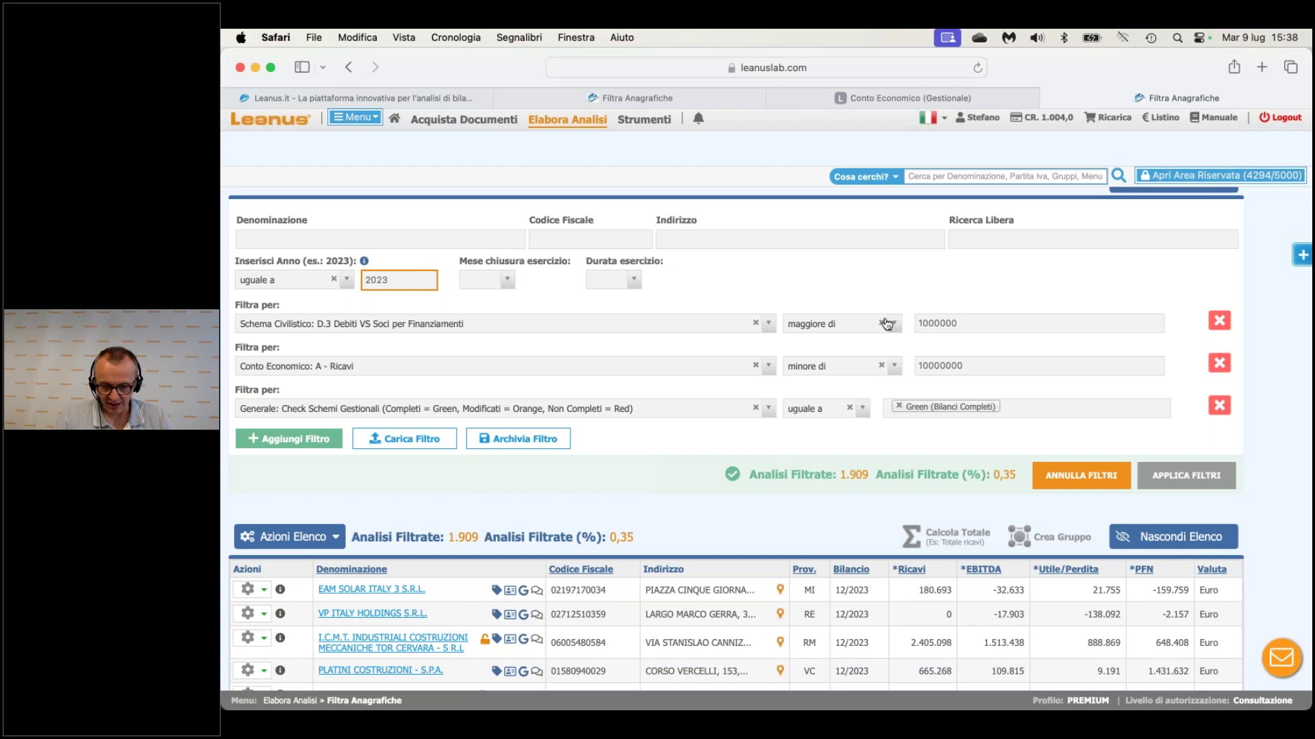
Replace the D.3 Debiti VS Soci per Finanziamenti filter criterion with Stato Patrimoniale: E - Totale Debiti Finanziari (12 + 13).
{"action": "left_click", "coordinate": [770, 323]}
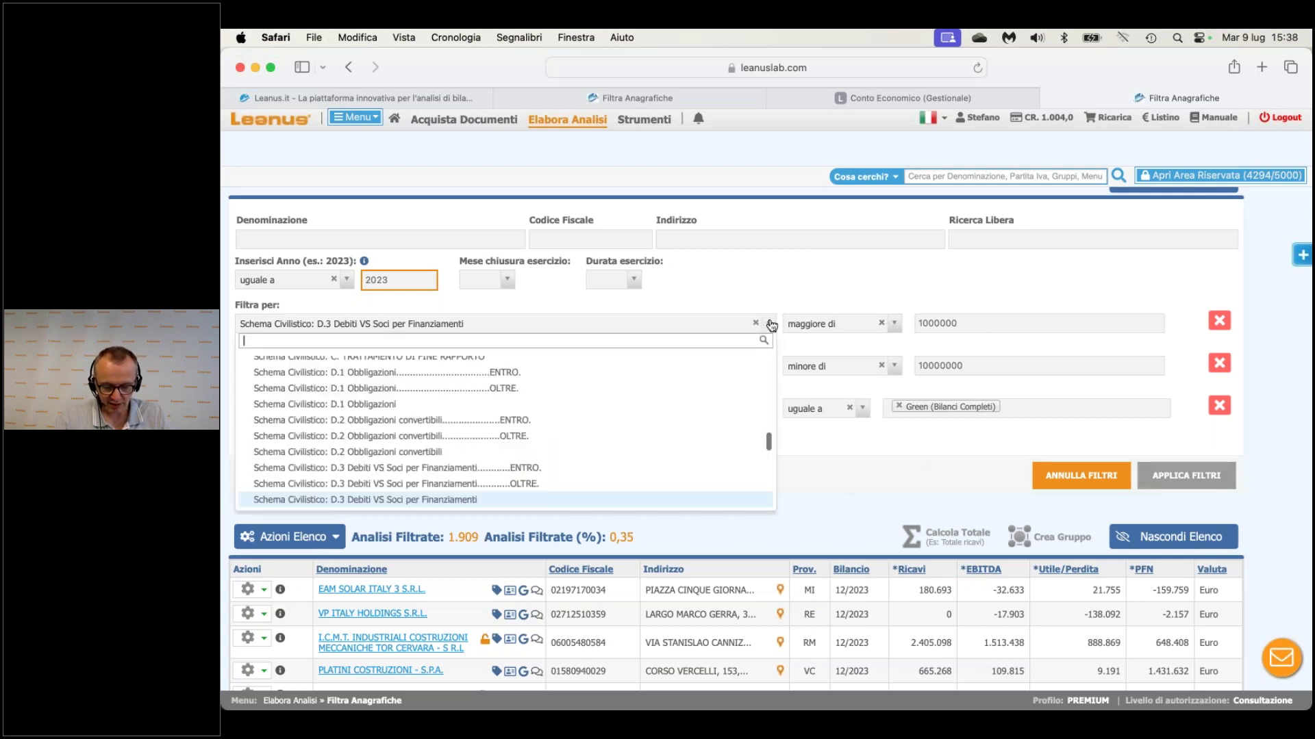
{"action": "type", "text": "finan"}
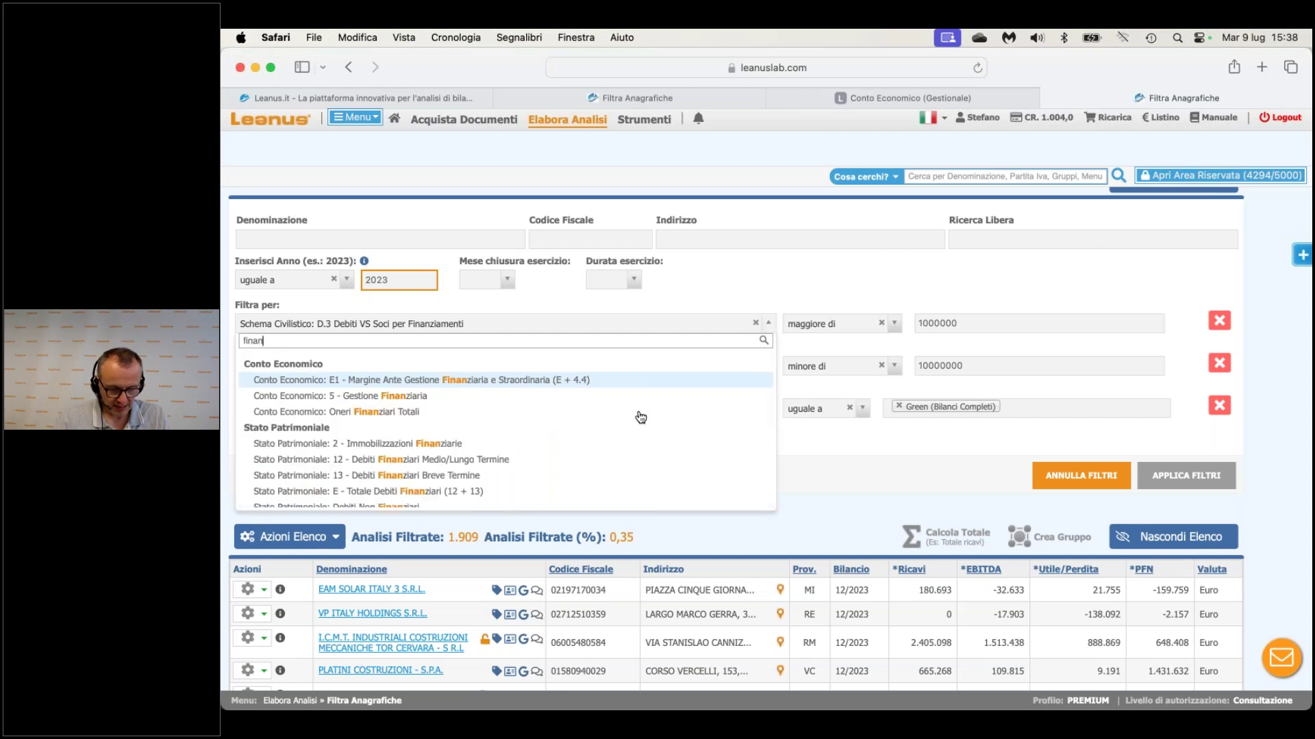
{"action": "scroll", "coordinate": [641, 418], "scroll_direction": "down", "scroll_amount": 1}
{"action": "scroll", "coordinate": [641, 417], "scroll_direction": "down", "scroll_amount": 1}
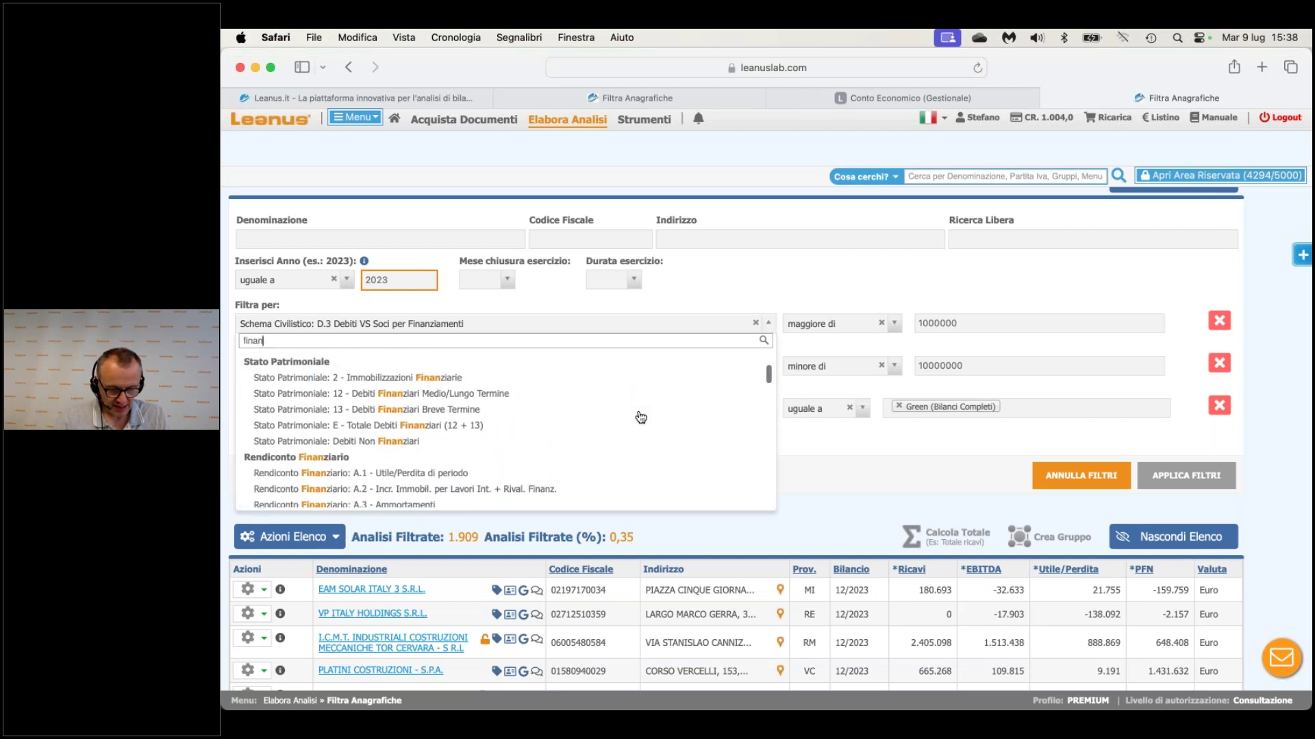
{"action": "key", "text": "BackSpace"}
{"action": "key", "text": "BackSpace"}
{"action": "key", "text": "BackSpace"}
{"action": "key", "text": "BackSpace"}
{"action": "key", "text": "BackSpace"}
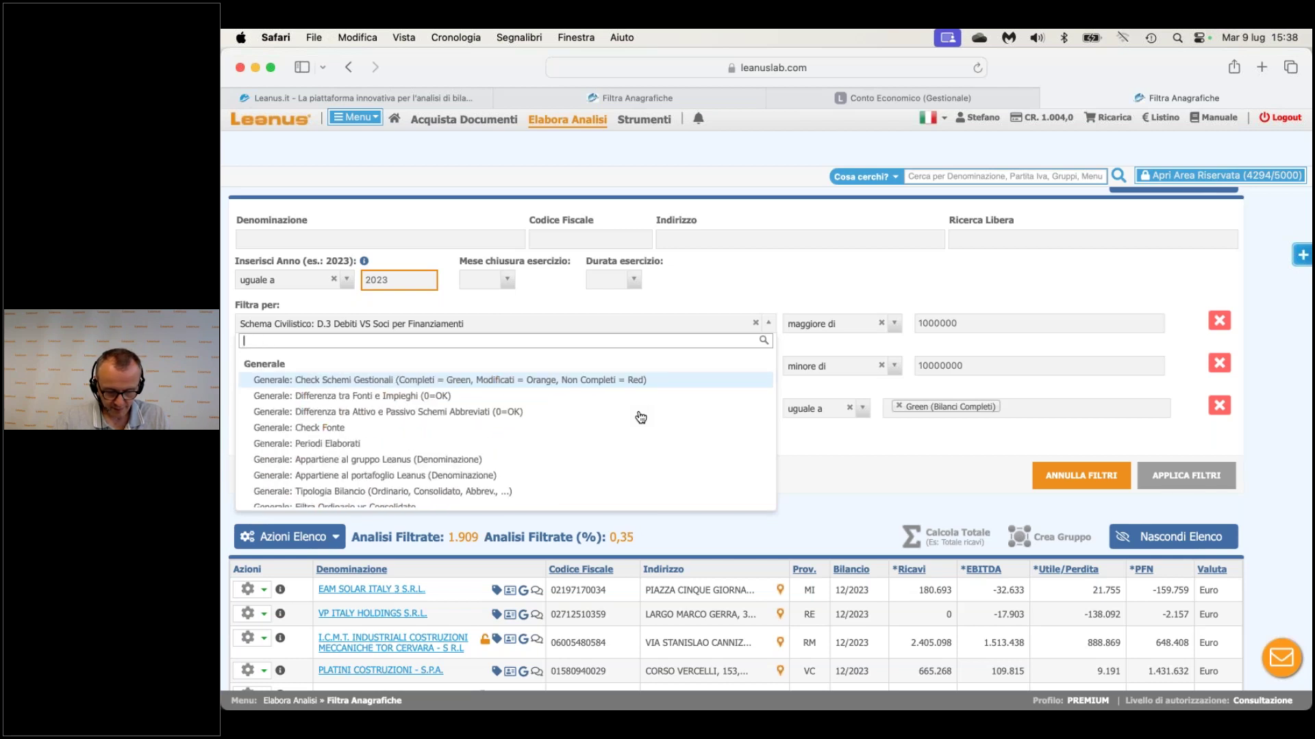
{"action": "type", "text": "debiti fin"}
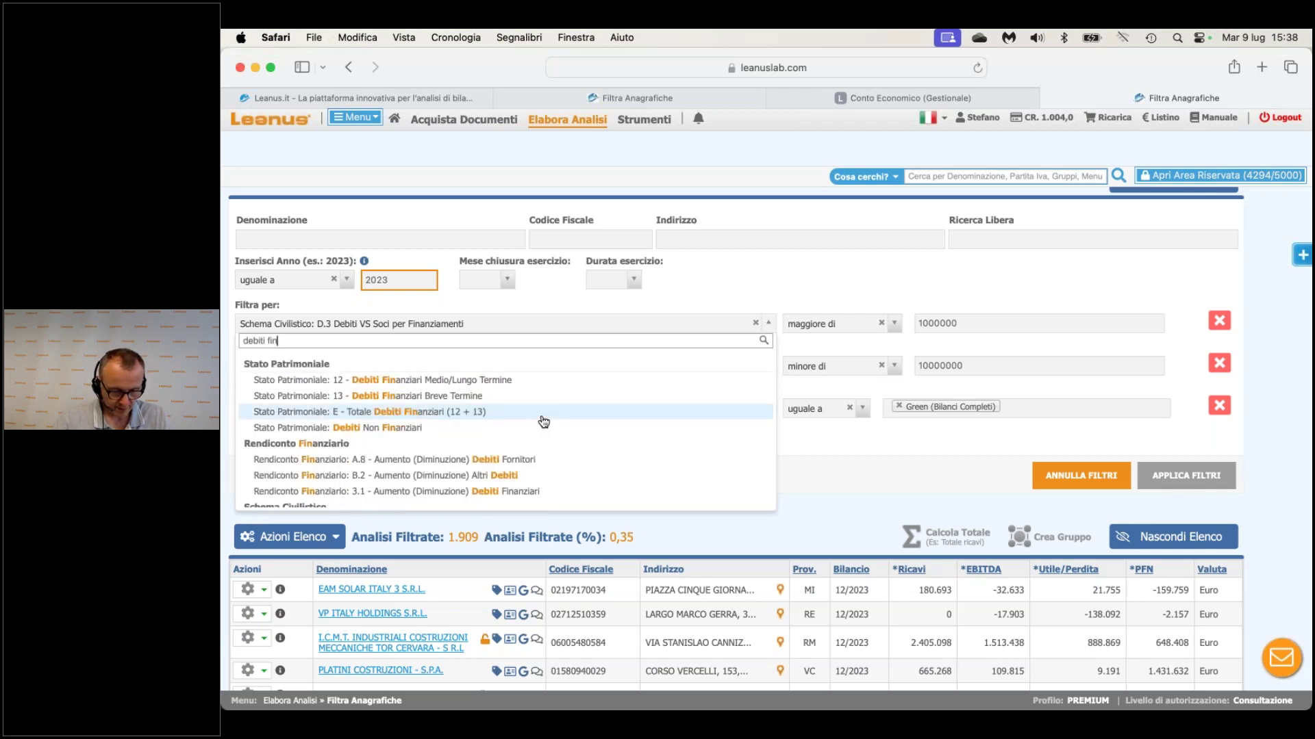
{"action": "left_click", "coordinate": [438, 414]}
Set the condition of the Totale Debiti Finanziari criterion to uguale a 0.
{"action": "left_click", "coordinate": [838, 323]}
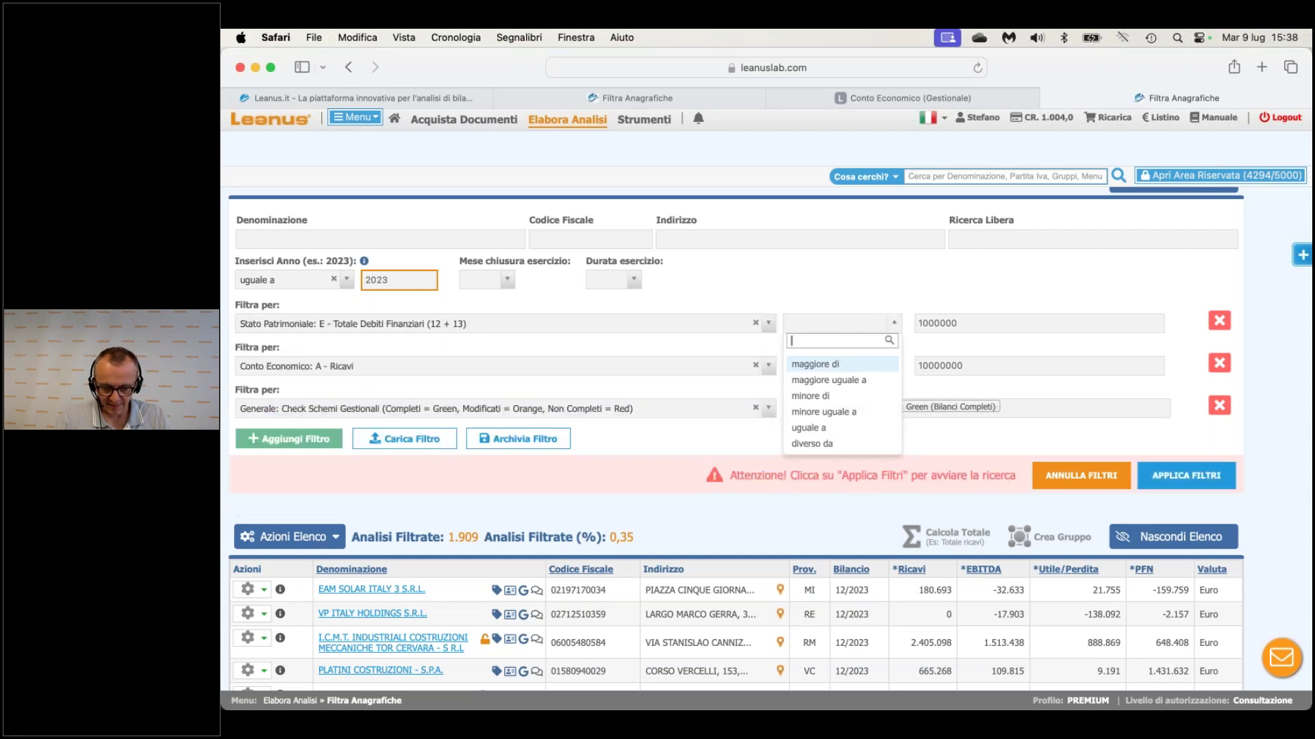
{"action": "left_click", "coordinate": [848, 429]}
{"action": "double_click", "coordinate": [953, 324]}
{"action": "type", "text": "0"}
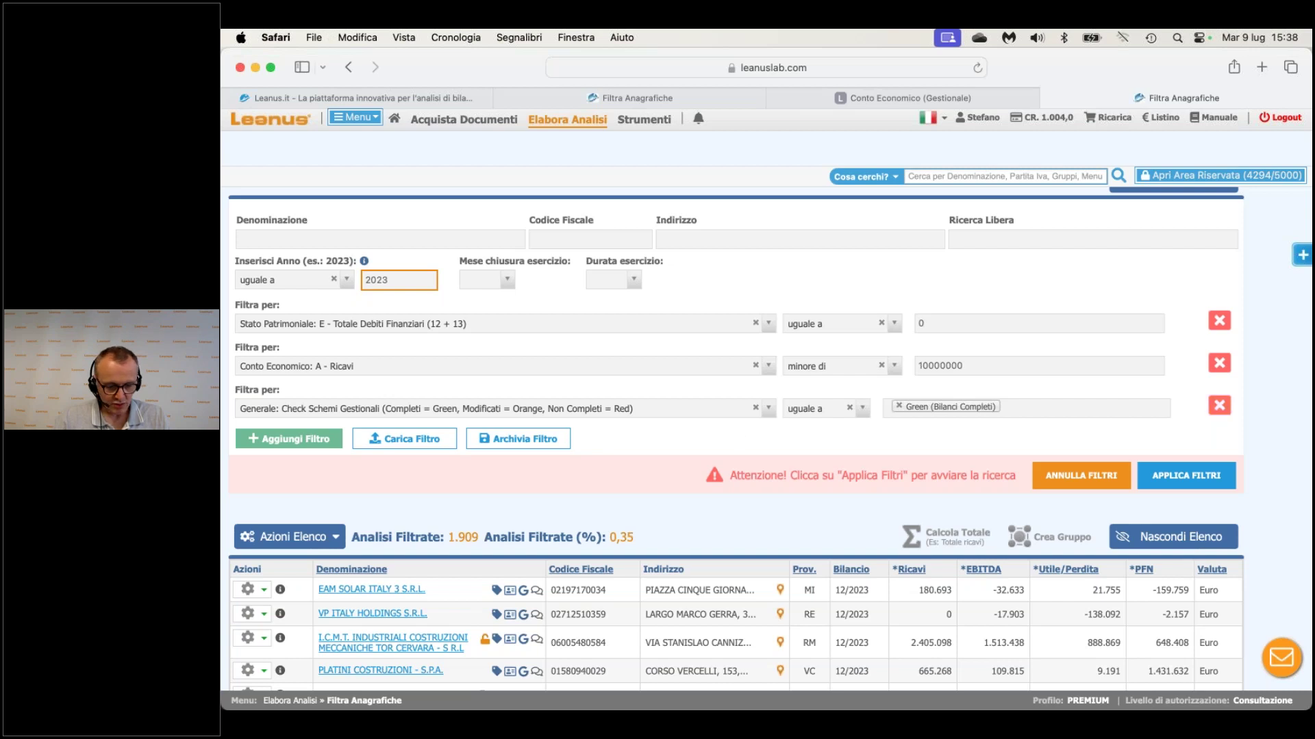
Add a Dati Anagrafici: Regione criterion uguale a LOMBARDIA and apply the filters to the company list.
{"action": "left_click", "coordinate": [293, 439]}
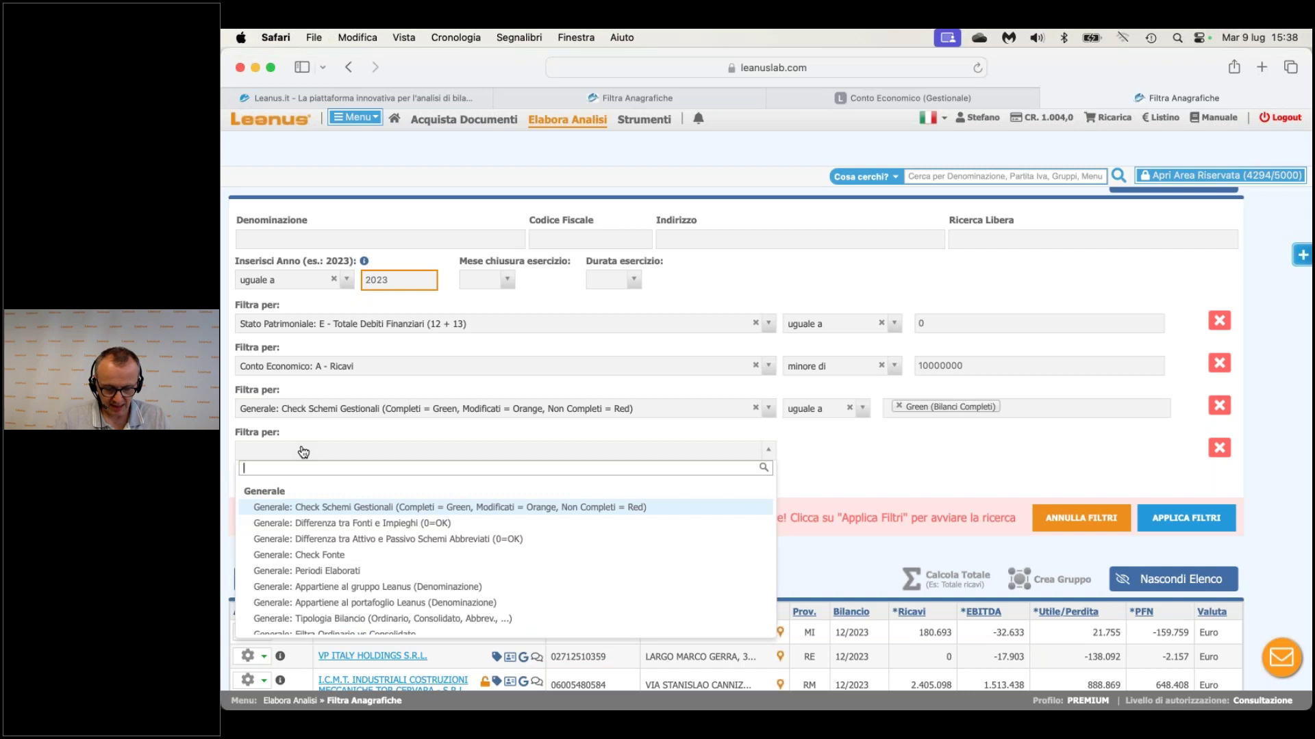
{"action": "type", "text": "region"}
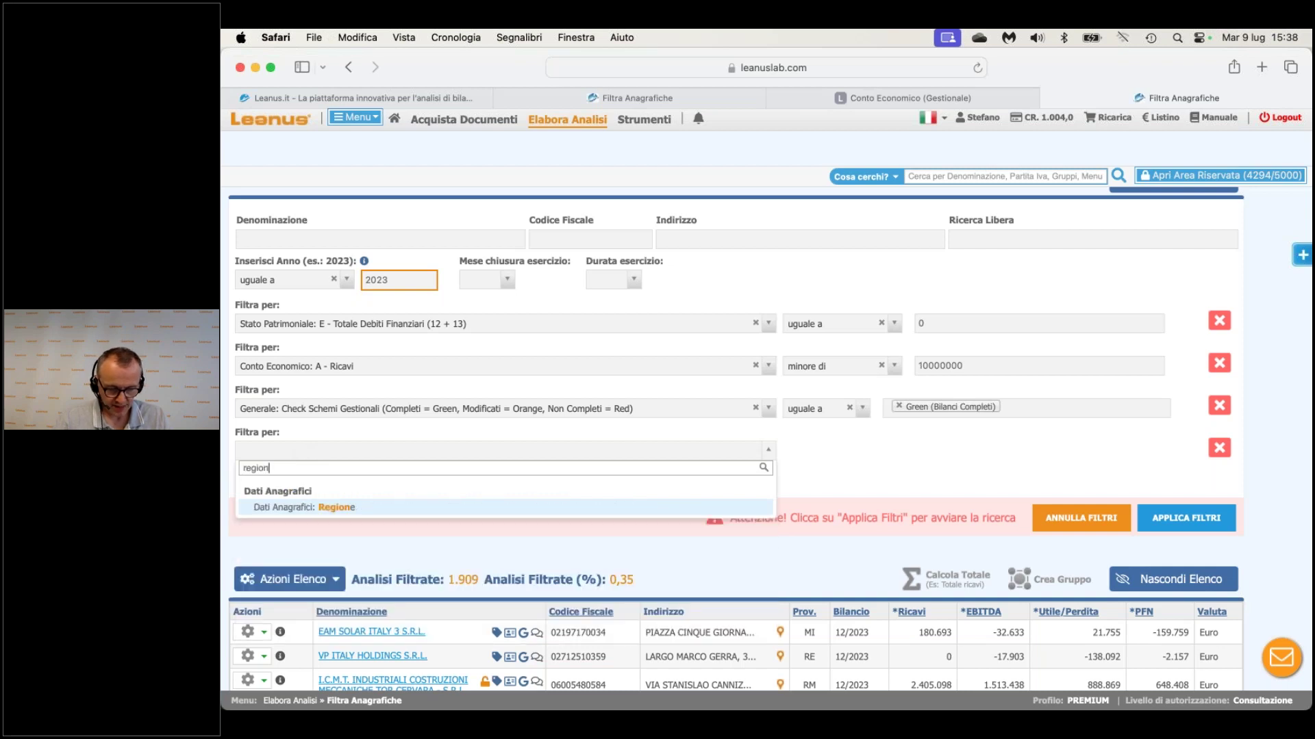
{"action": "key", "text": "Return"}
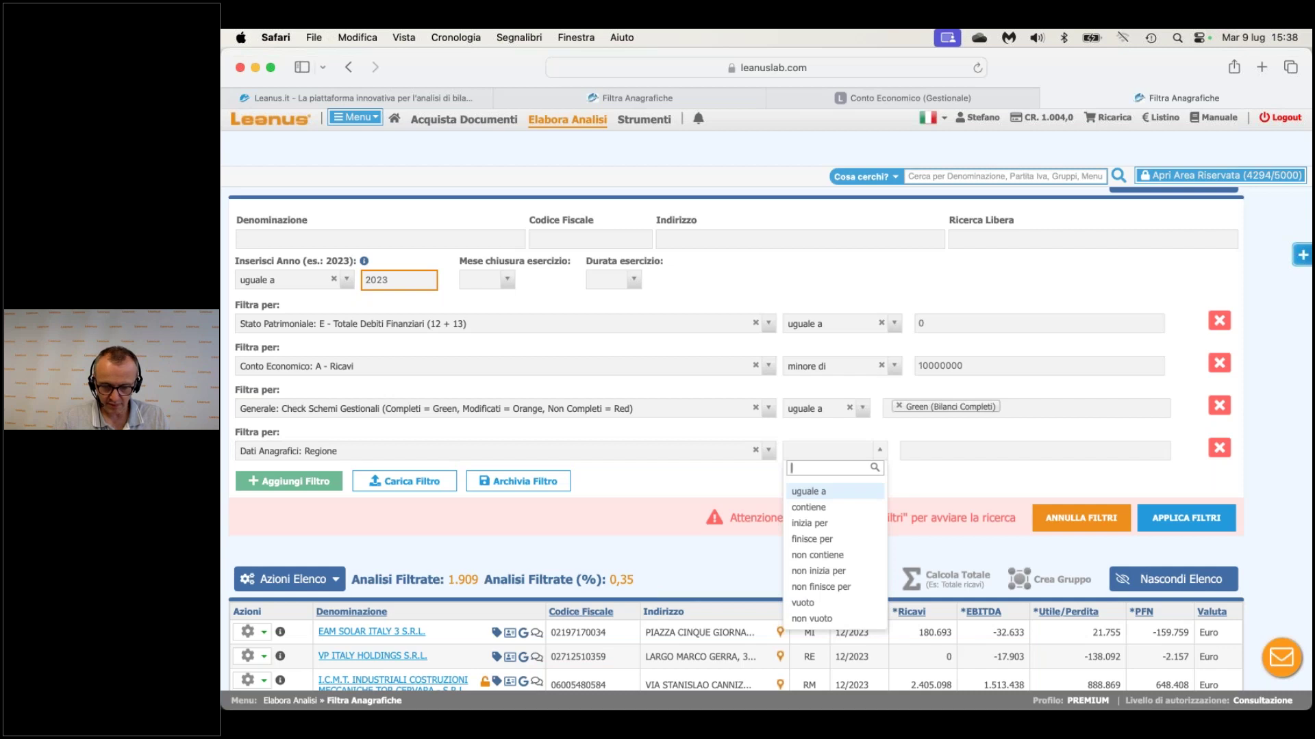
{"action": "key", "text": "Return"}
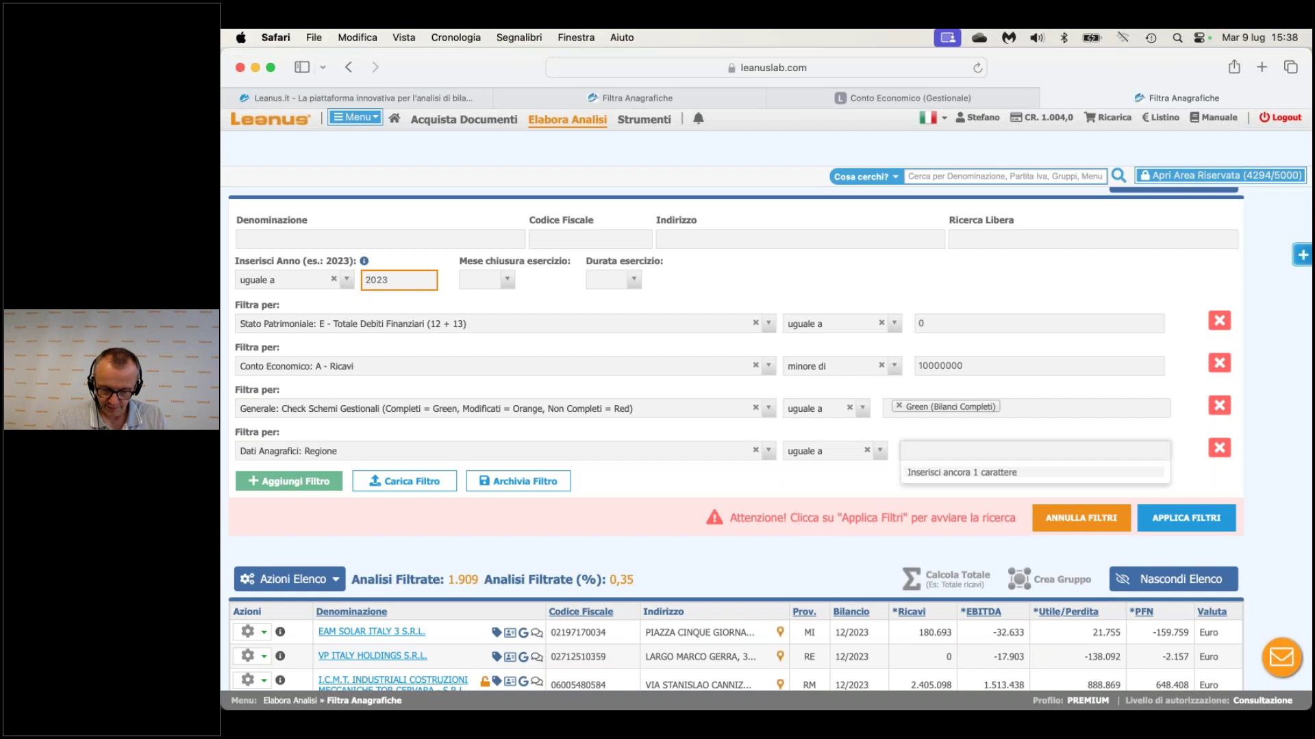
{"action": "type", "text": "lom"}
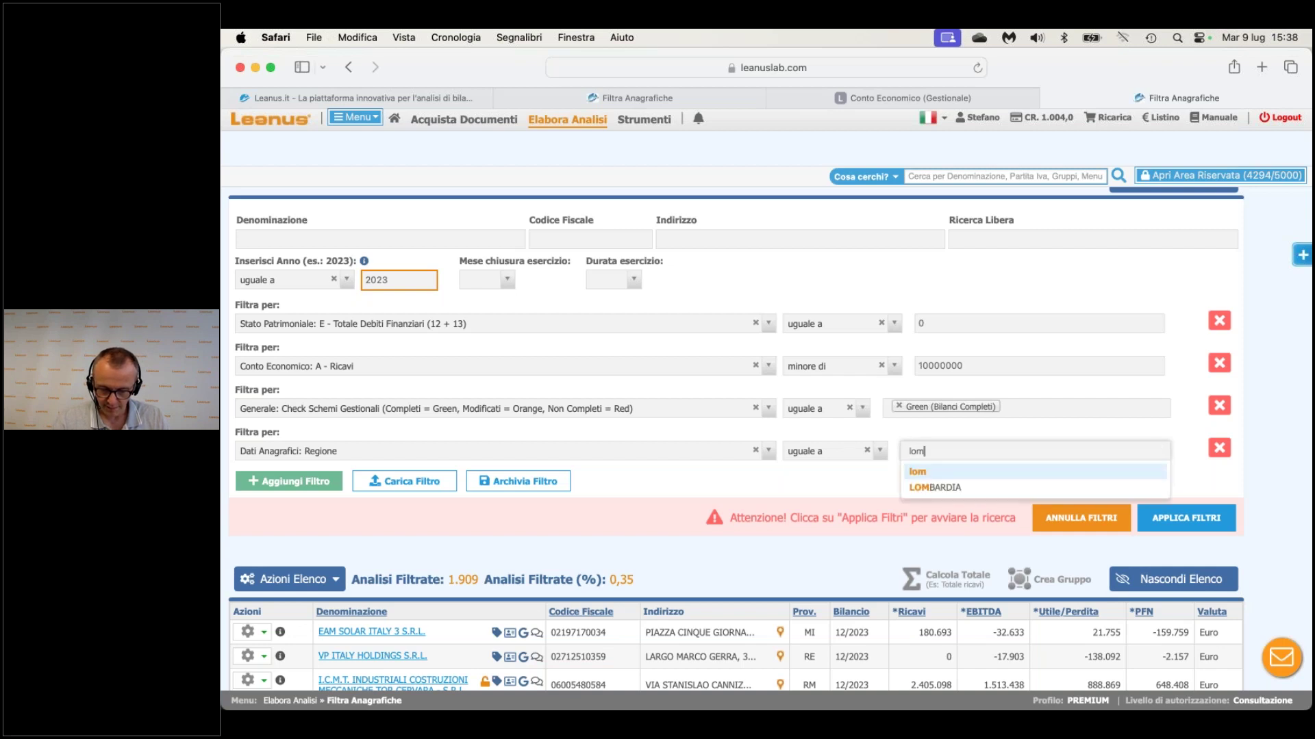
{"action": "key", "text": "Down"}
{"action": "key", "text": "Return"}
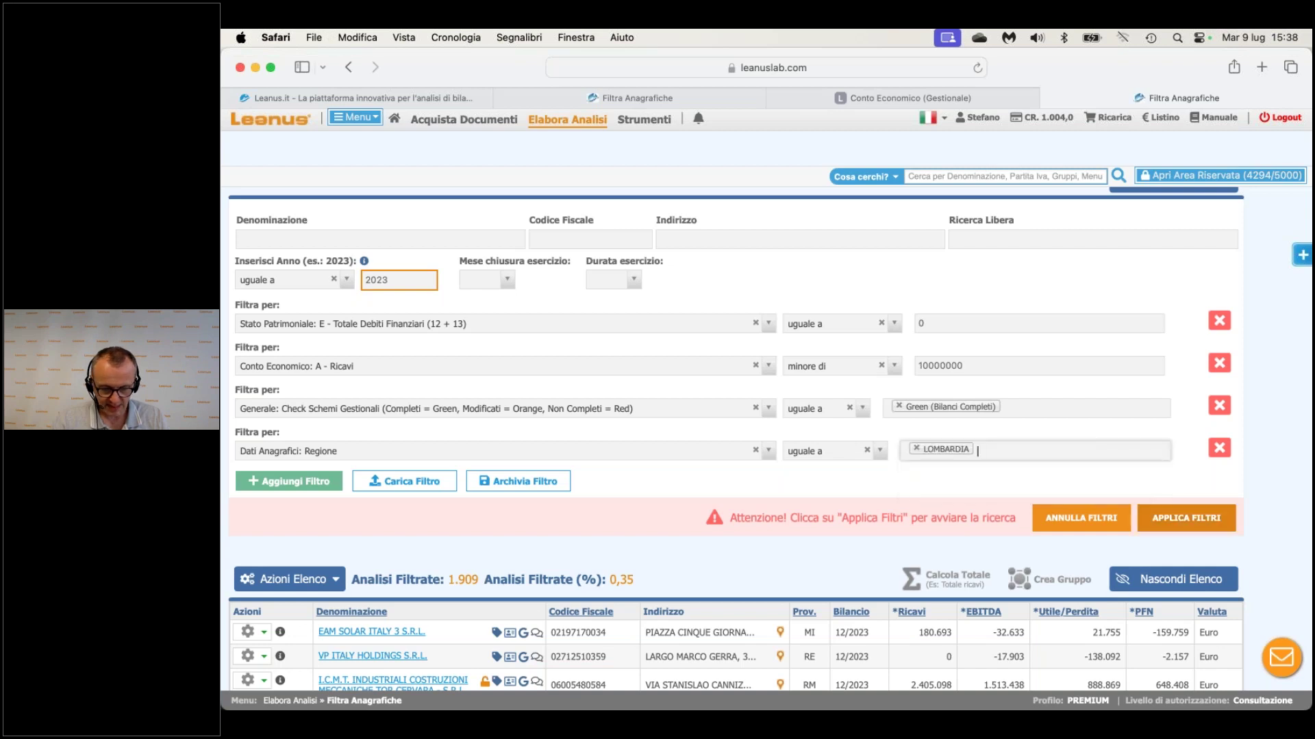
{"action": "key", "text": "Escape"}
{"action": "key", "text": "Return"}
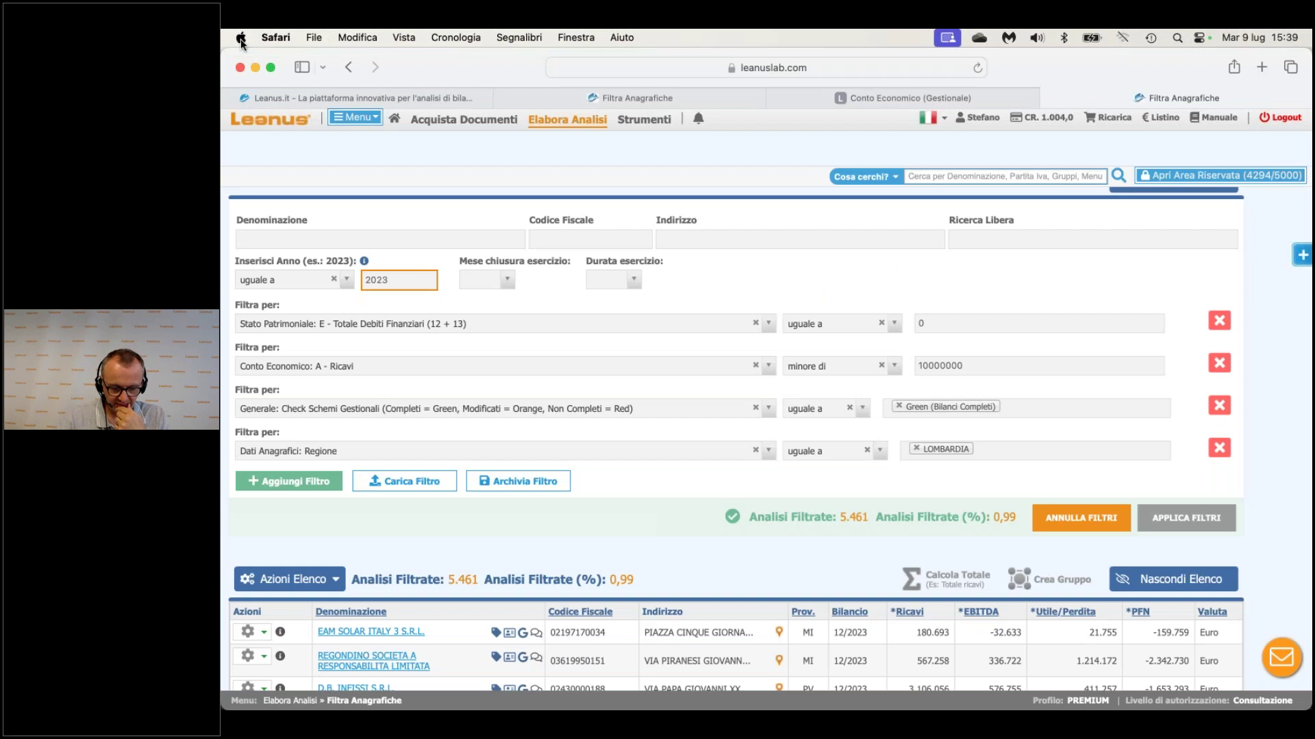
{"action": "scroll", "coordinate": [766, 411], "scroll_direction": "down", "scroll_amount": 1}
{"action": "scroll", "coordinate": [767, 411], "scroll_direction": "up", "scroll_amount": 1}
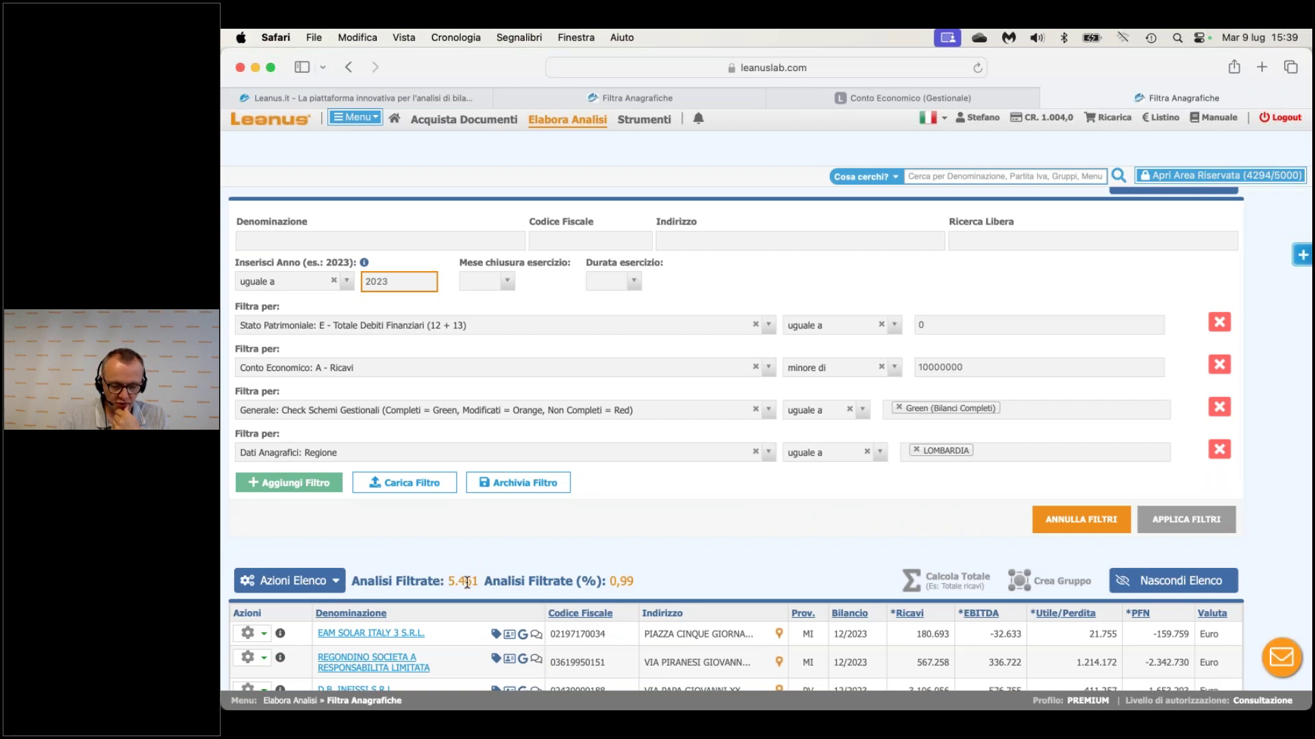
{"action": "scroll", "coordinate": [466, 583], "scroll_direction": "down", "scroll_amount": 2}
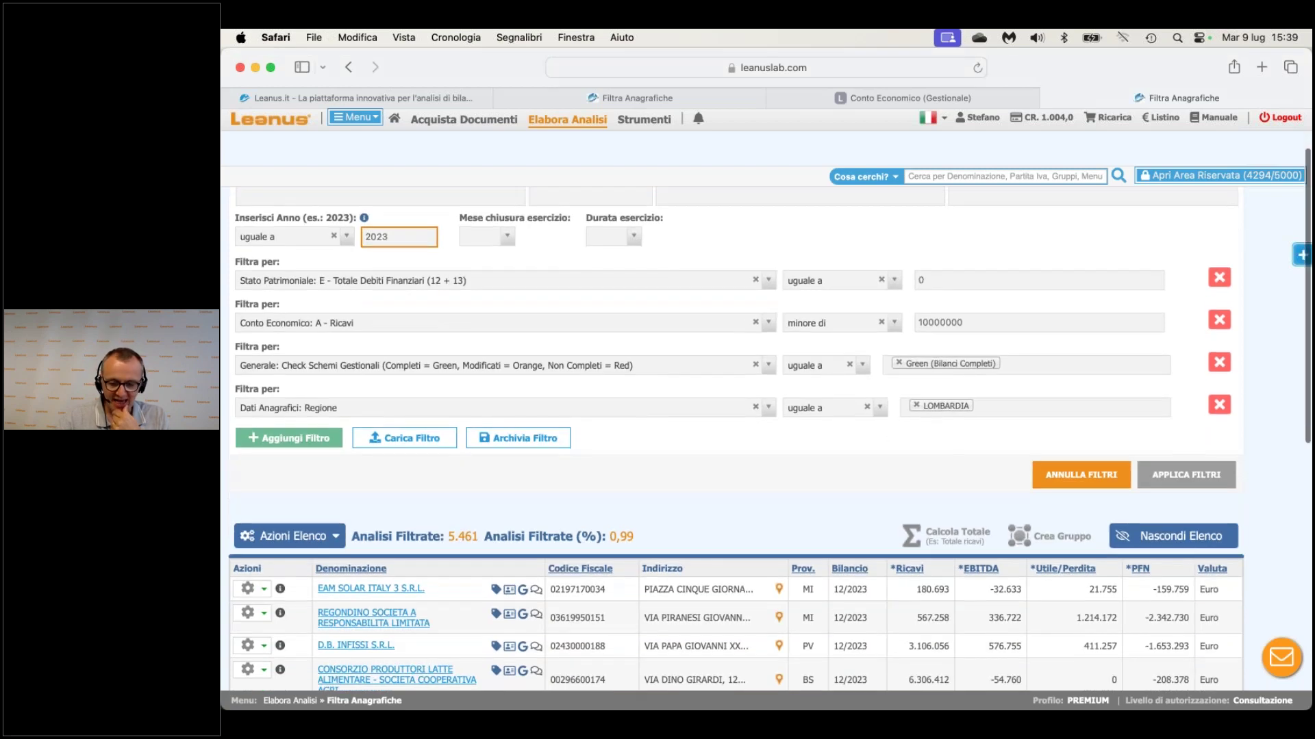
{"action": "scroll", "coordinate": [940, 353], "scroll_direction": "up", "scroll_amount": 4}
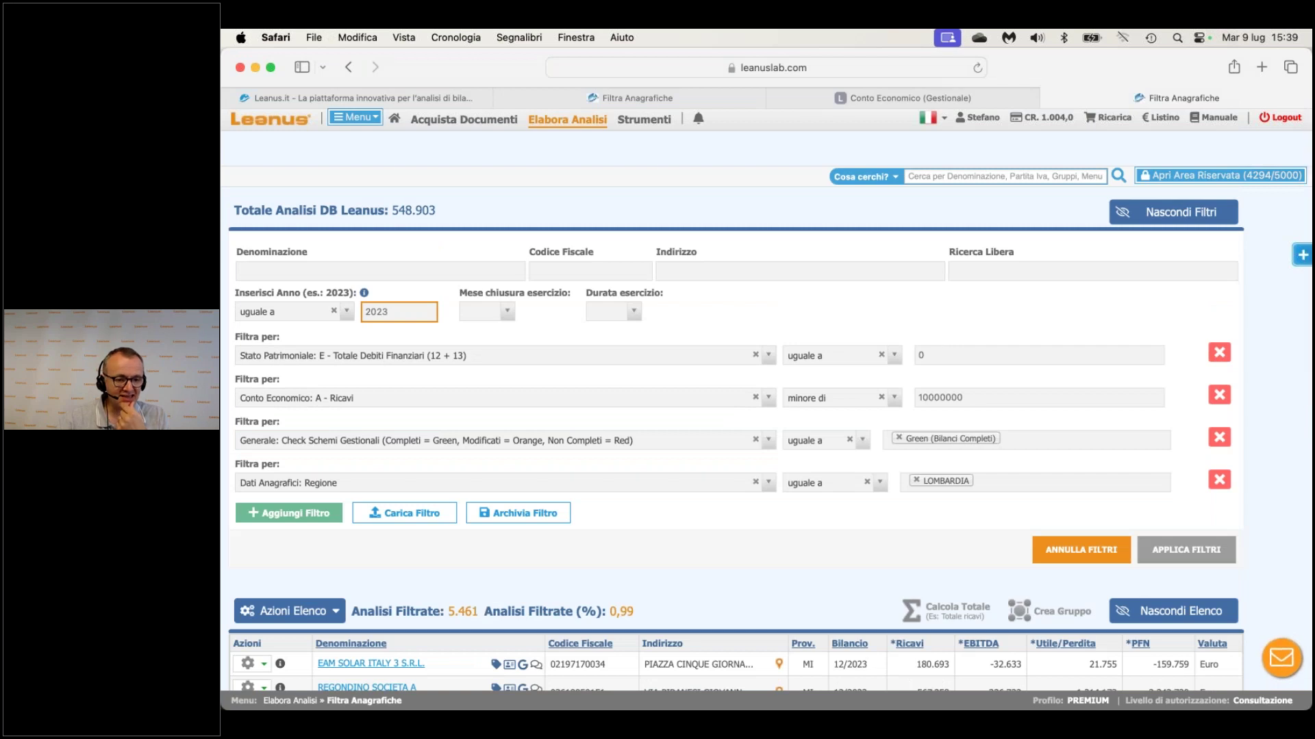